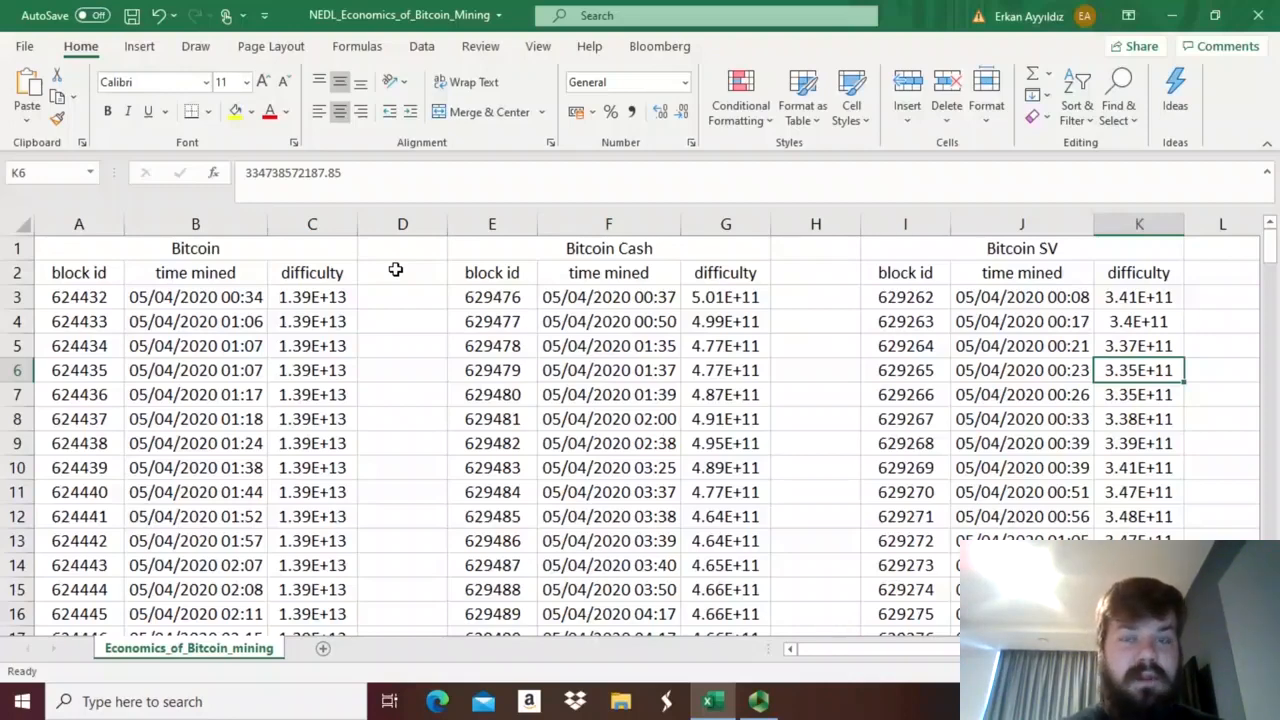
# Examine the headings of the Bitcoin, Bitcoin Cash and Bitcoin SV tables and the extent of their block id columns.
pyautogui.click(310, 246)
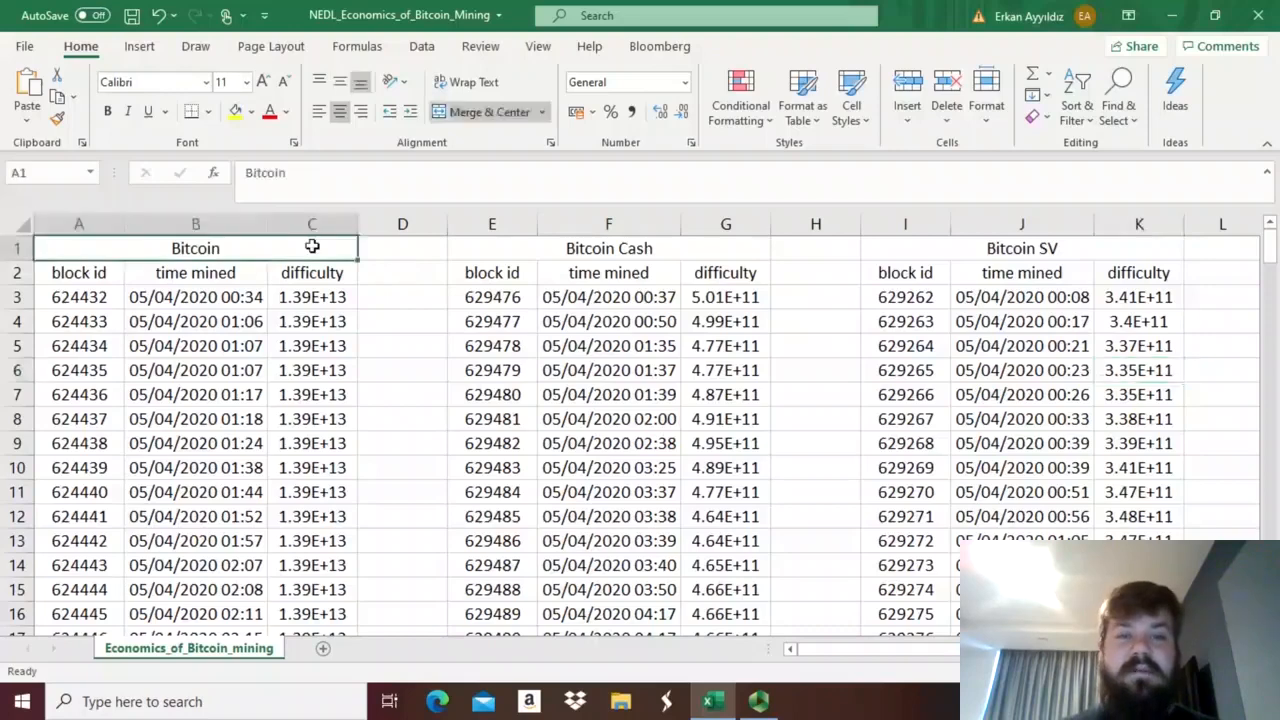
pyautogui.click(676, 246)
pyautogui.click(977, 252)
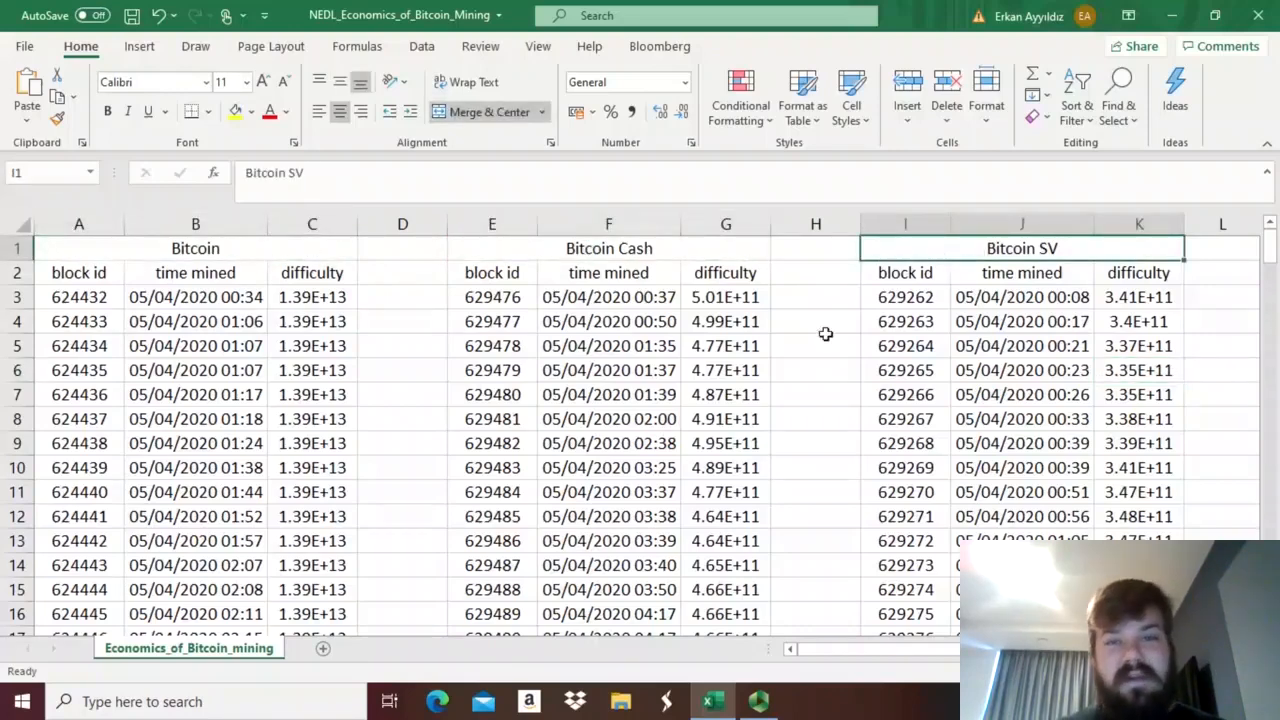
pyautogui.click(60, 295)
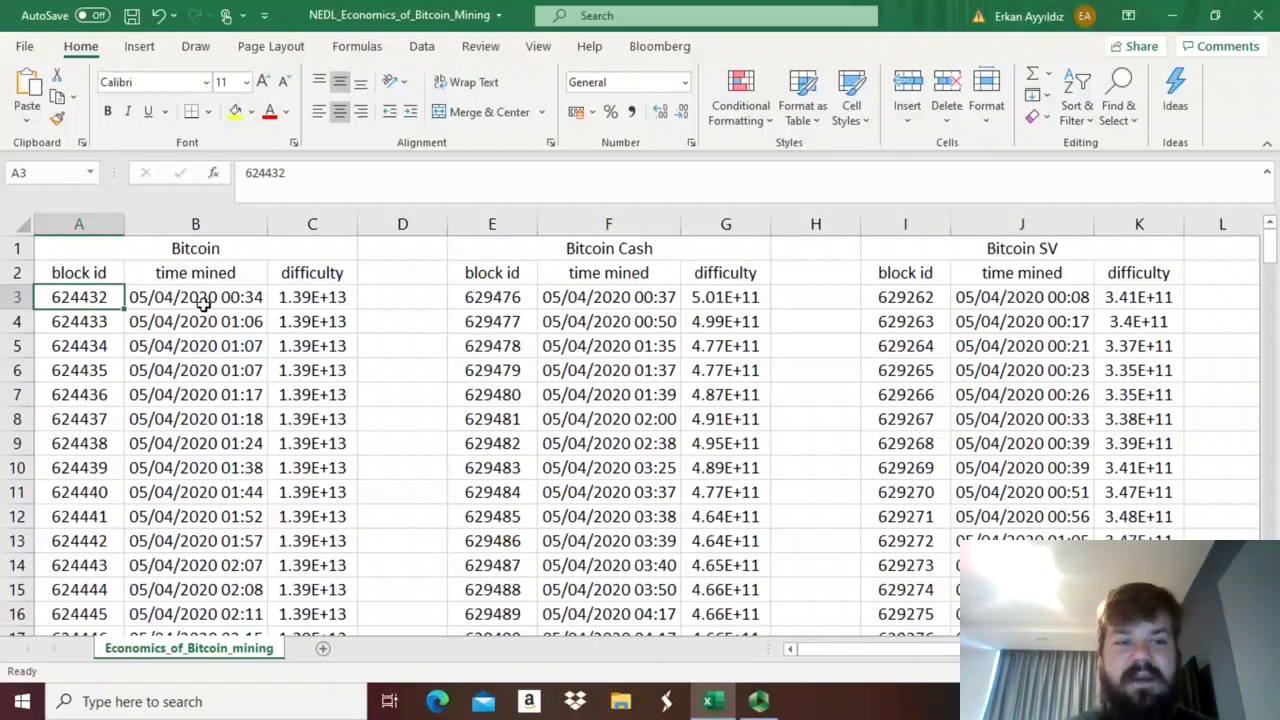
pyautogui.hotkey('ctrl', 'shift', 'Down')
pyautogui.press('Up')
pyautogui.press('Right')
pyautogui.press('Right')
pyautogui.press('Right')
pyautogui.press('Right')
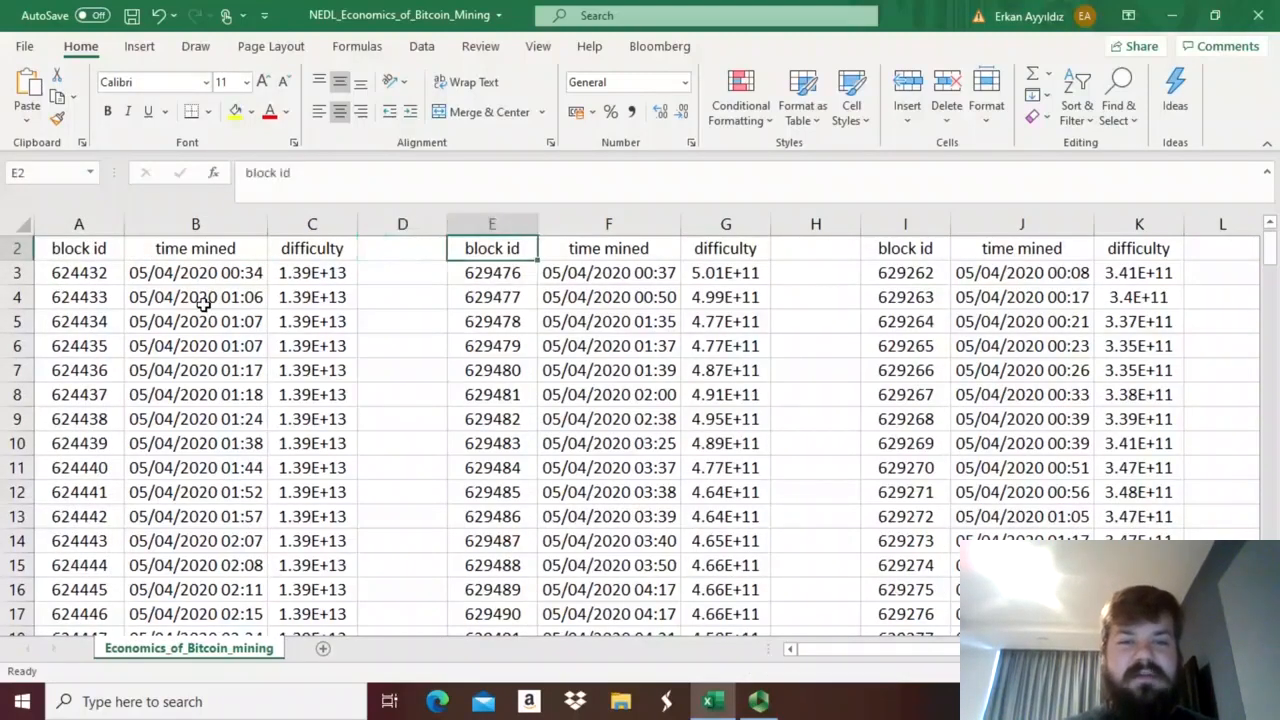
pyautogui.hotkey('ctrl', 'shift', 'Down')
pyautogui.hotkey('ctrl', 'shift', 'Up')
pyautogui.press('Up')
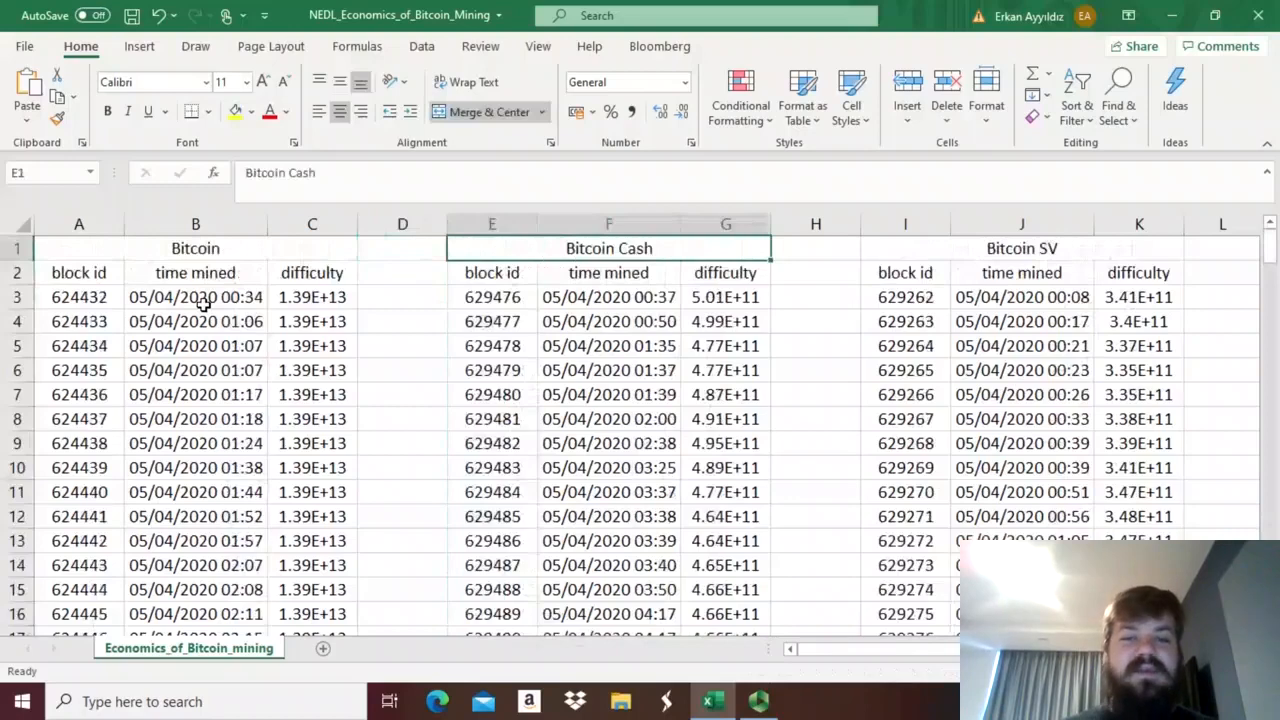
# Compare the exact row 3 difficulty values of Bitcoin, Bitcoin Cash and Bitcoin SV.
pyautogui.click(549, 304)
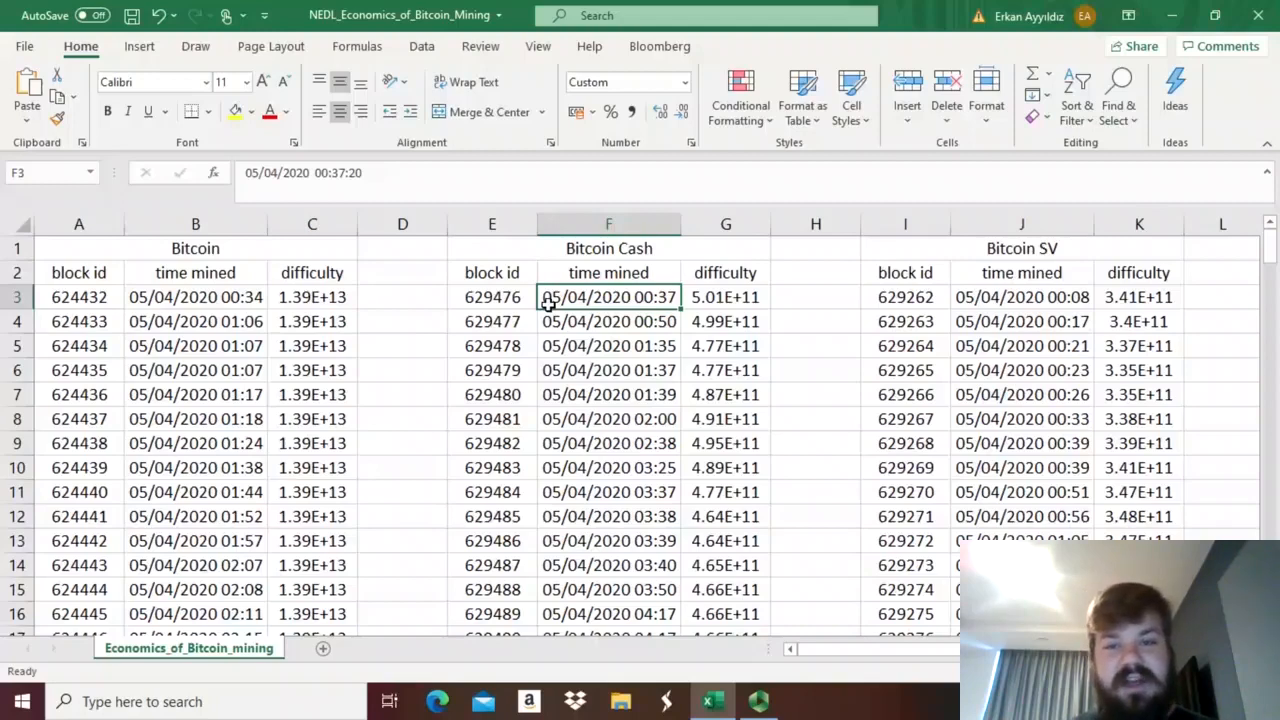
pyautogui.click(736, 300)
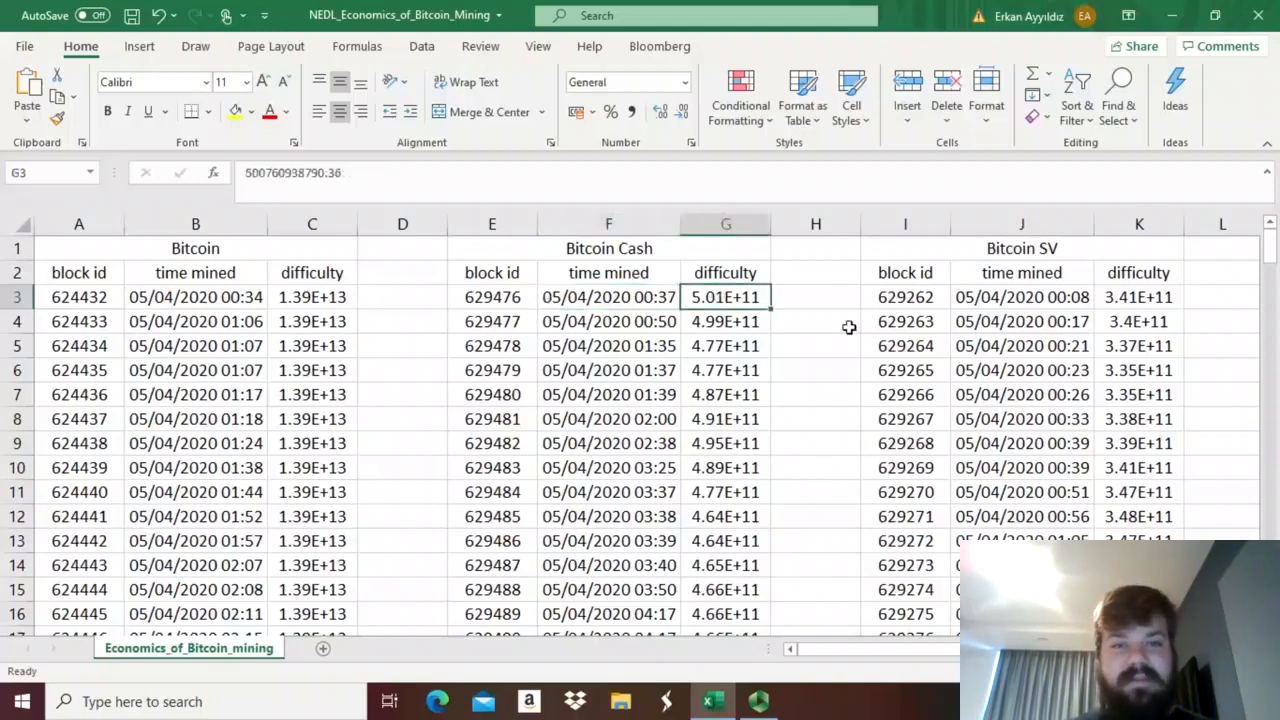
pyautogui.click(305, 298)
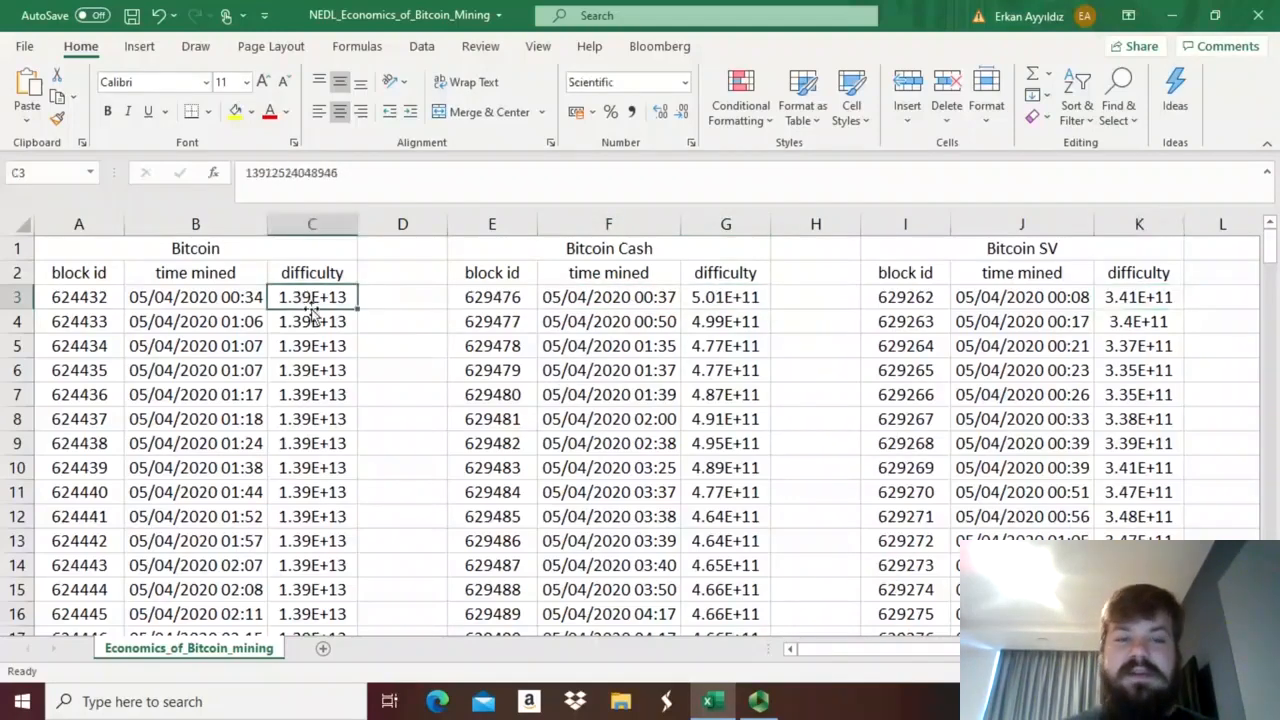
pyautogui.click(723, 300)
pyautogui.click(1090, 297)
pyautogui.click(788, 321)
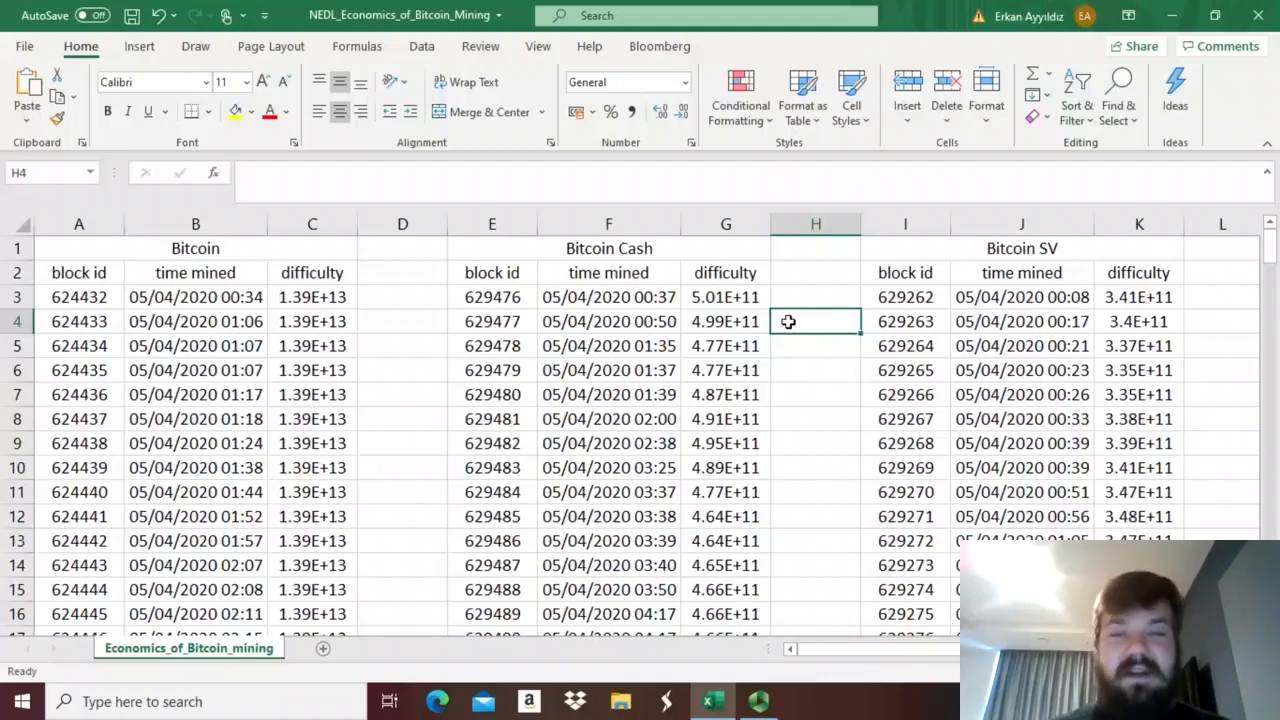
pyautogui.click(726, 299)
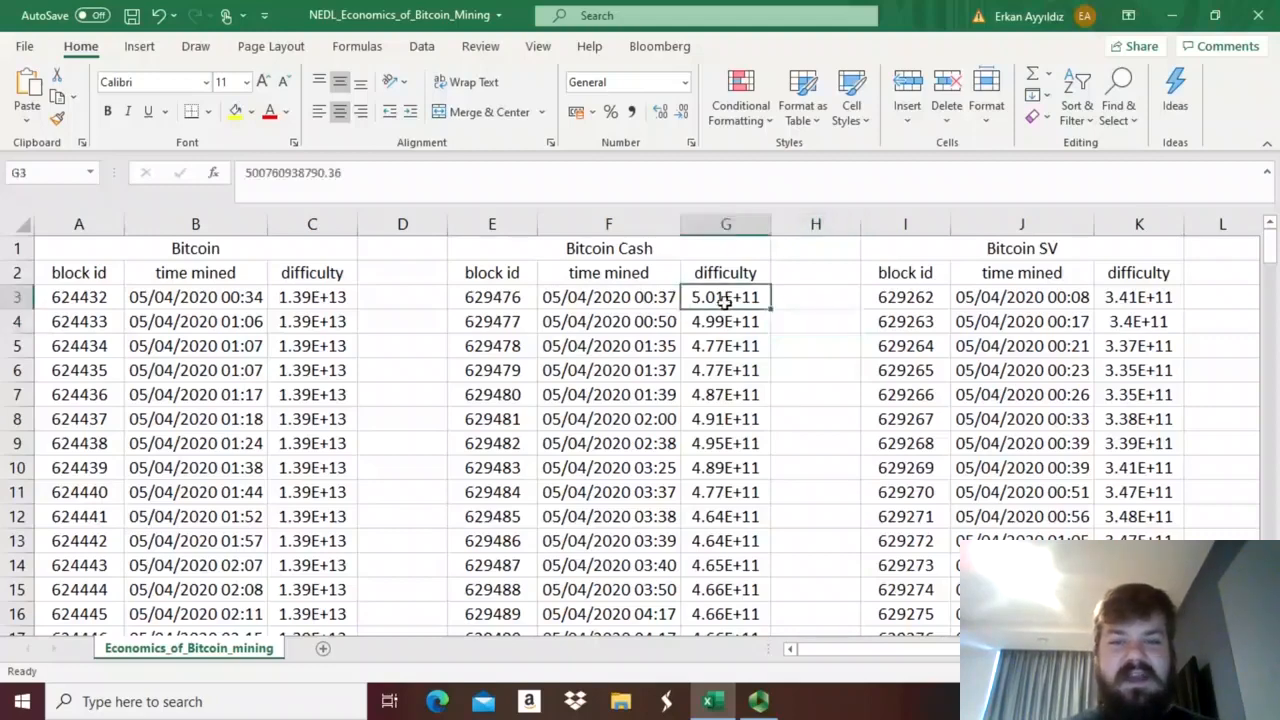
pyautogui.click(287, 302)
pyautogui.click(748, 298)
pyautogui.click(1142, 300)
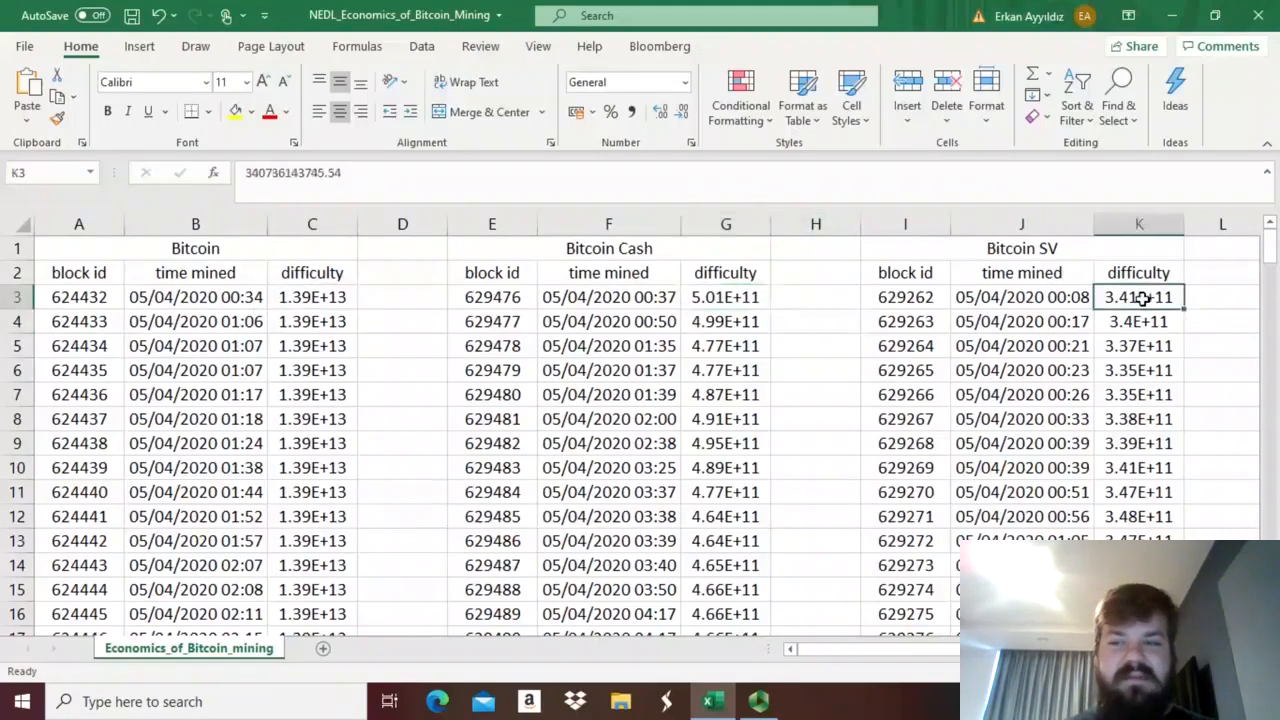
pyautogui.doubleClick(1142, 300)
pyautogui.click(812, 326)
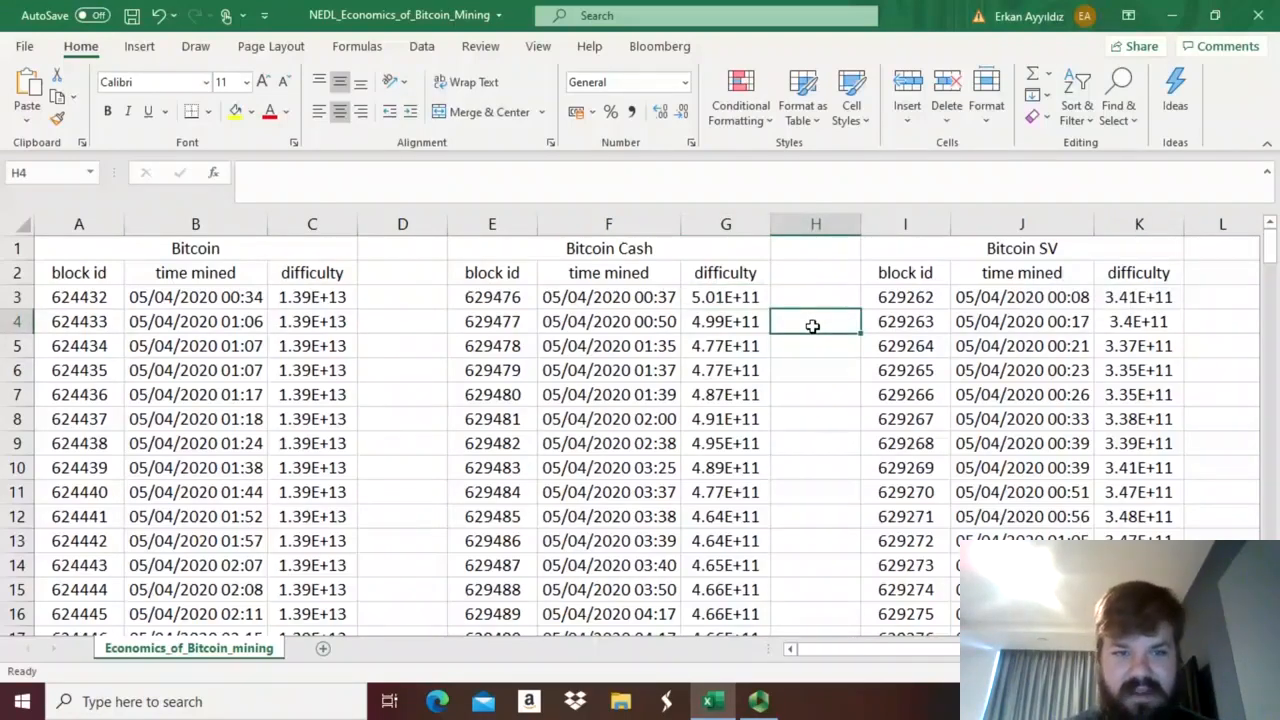
# Check Bitcoin's first difficulty value against the first difficulty entries of Bitcoin Cash and Bitcoin SV.
pyautogui.click(308, 303)
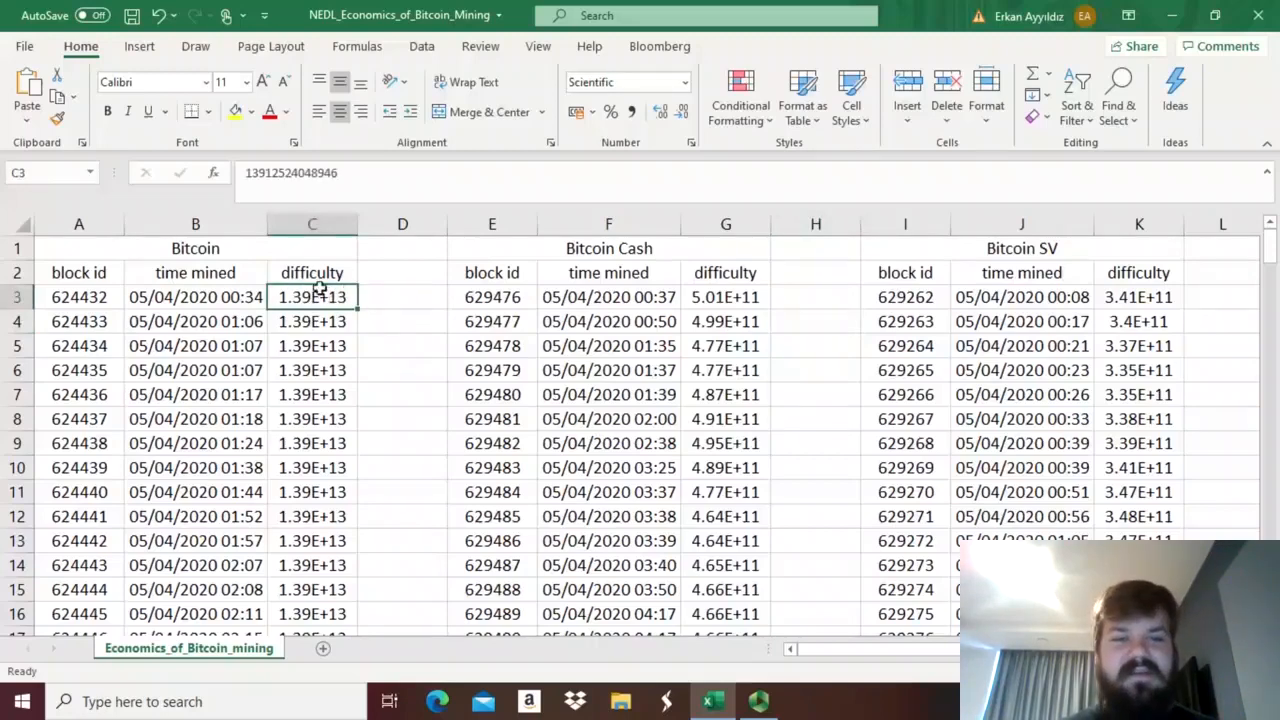
pyautogui.click(402, 299)
pyautogui.click(310, 297)
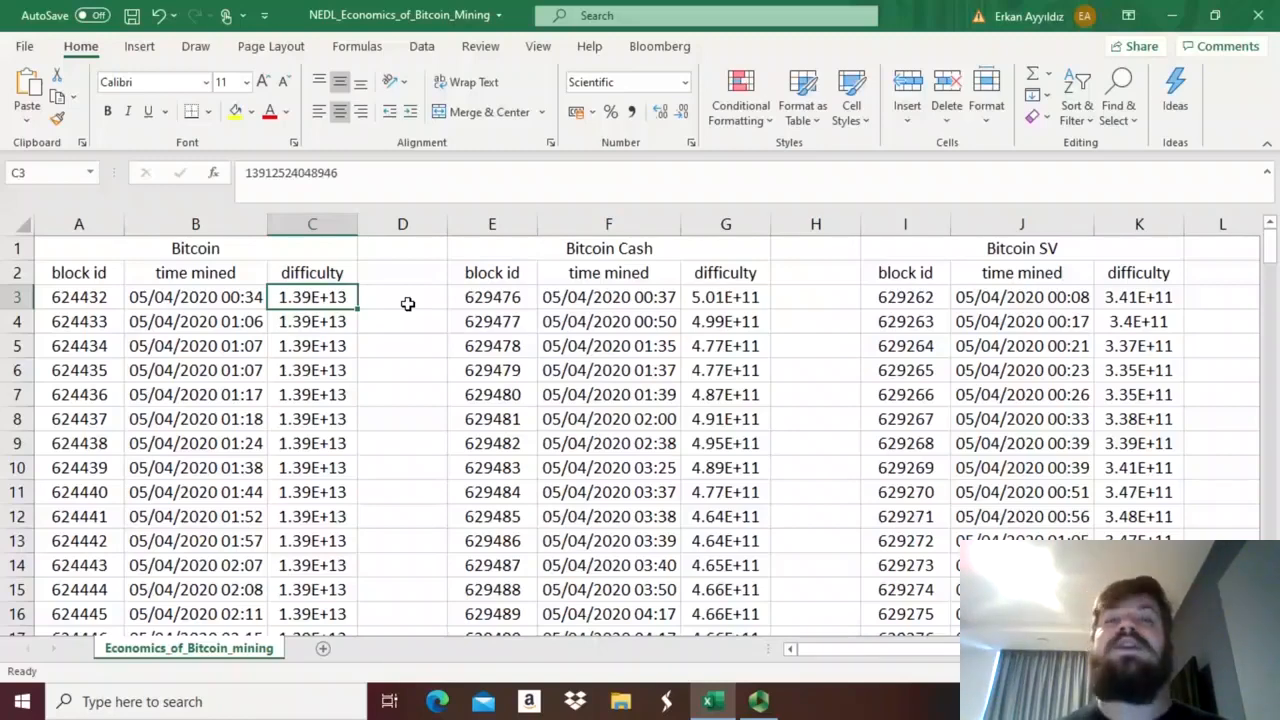
pyautogui.click(722, 299)
pyautogui.click(287, 299)
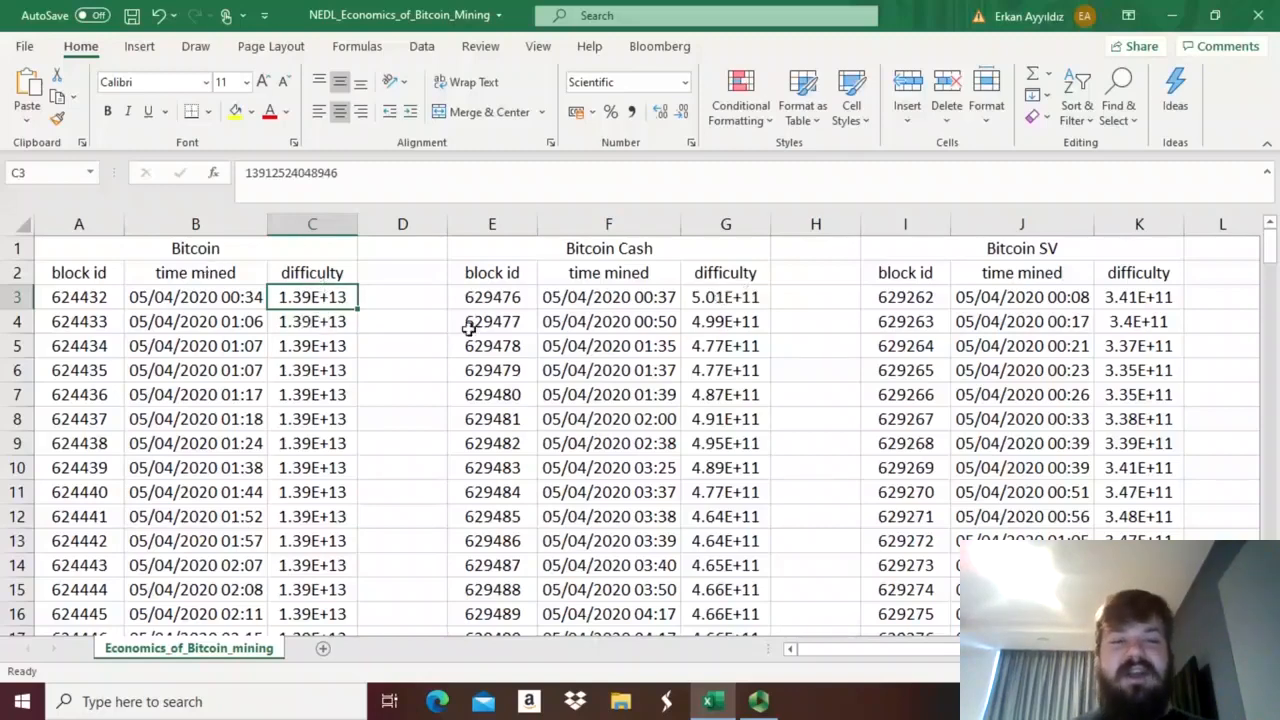
pyautogui.click(727, 298)
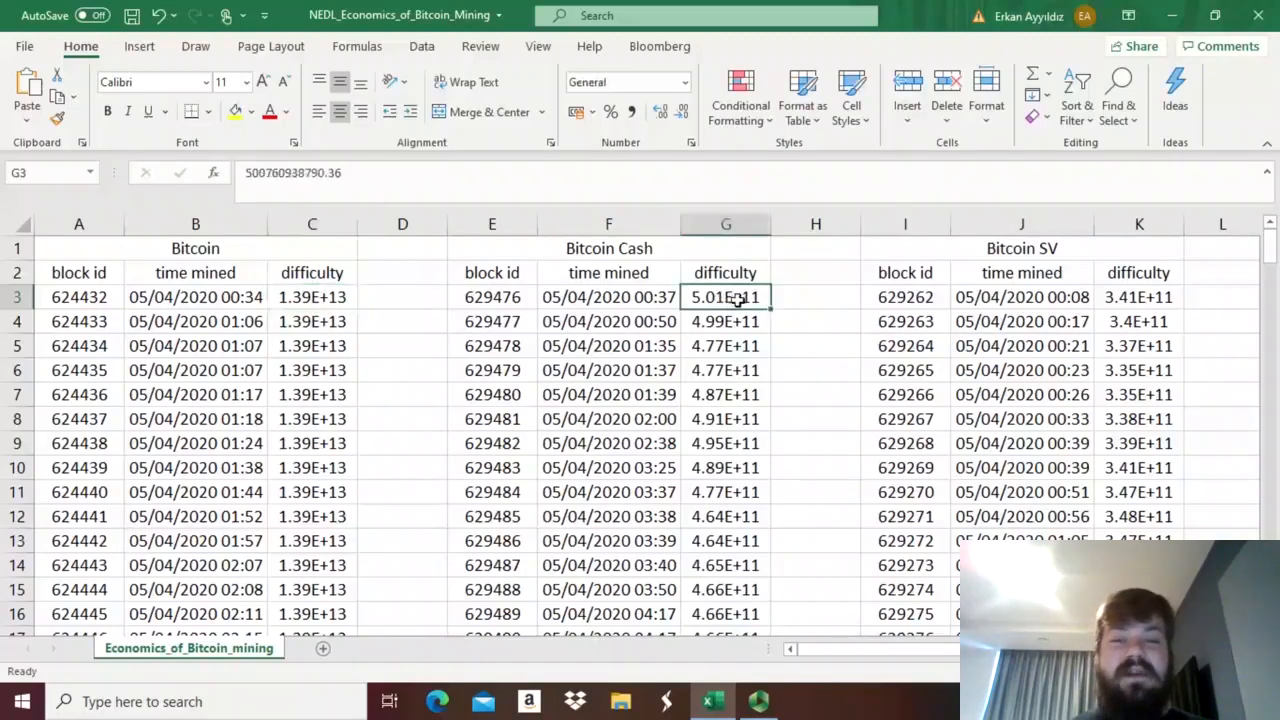
pyautogui.click(1123, 318)
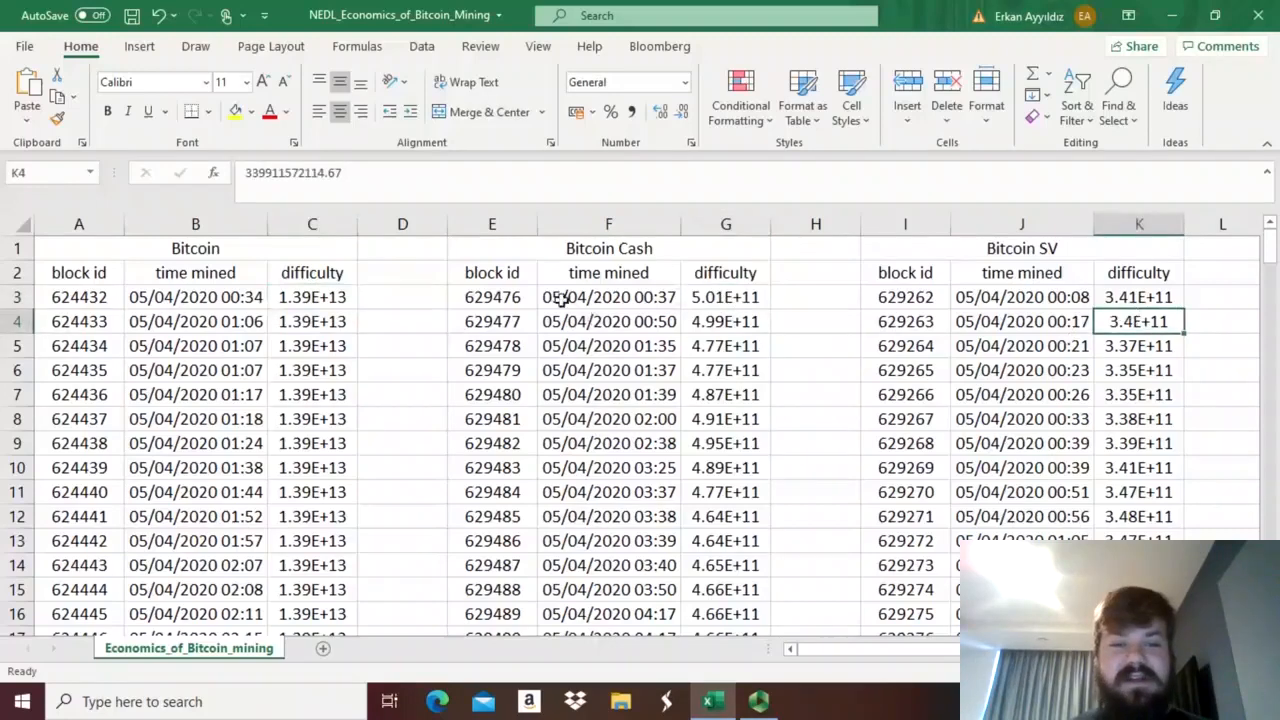
pyautogui.click(1122, 290)
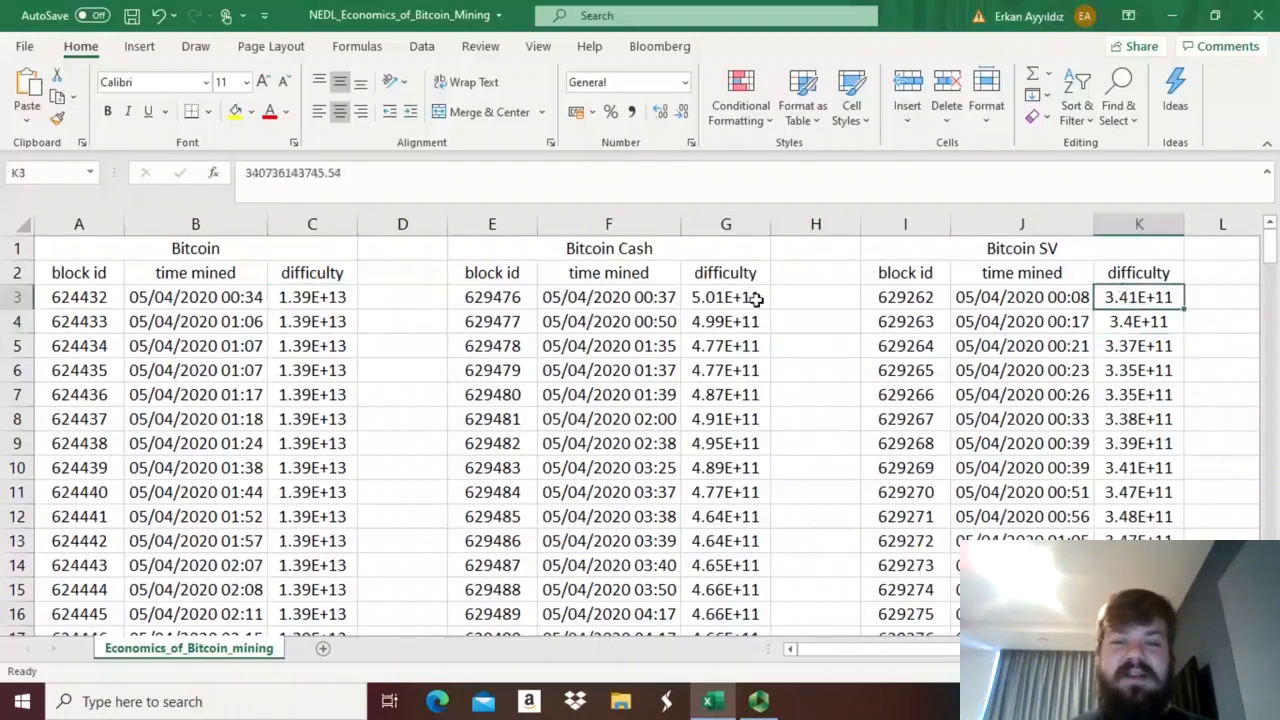
# Compare Bitcoin Cash and Bitcoin SV by their first-block difficulty, with Bitcoin's value as reference.
pyautogui.click(641, 247)
pyautogui.click(1060, 248)
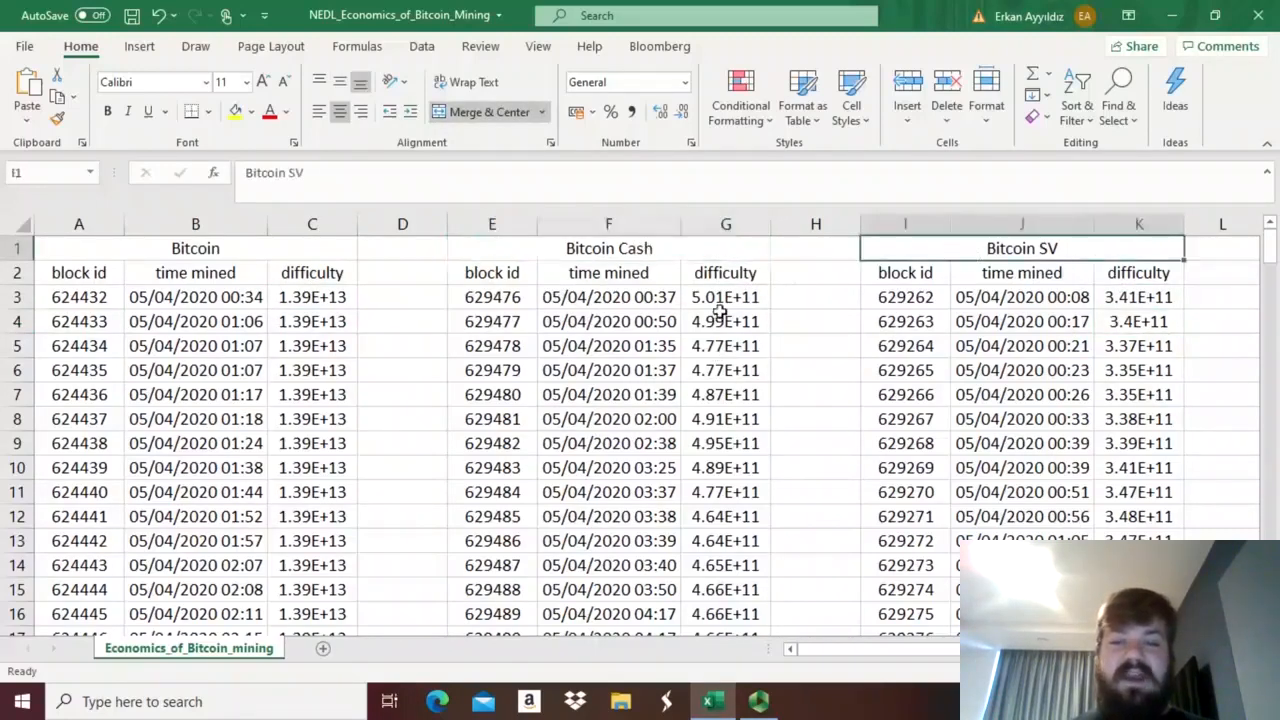
pyautogui.click(720, 305)
pyautogui.click(1165, 299)
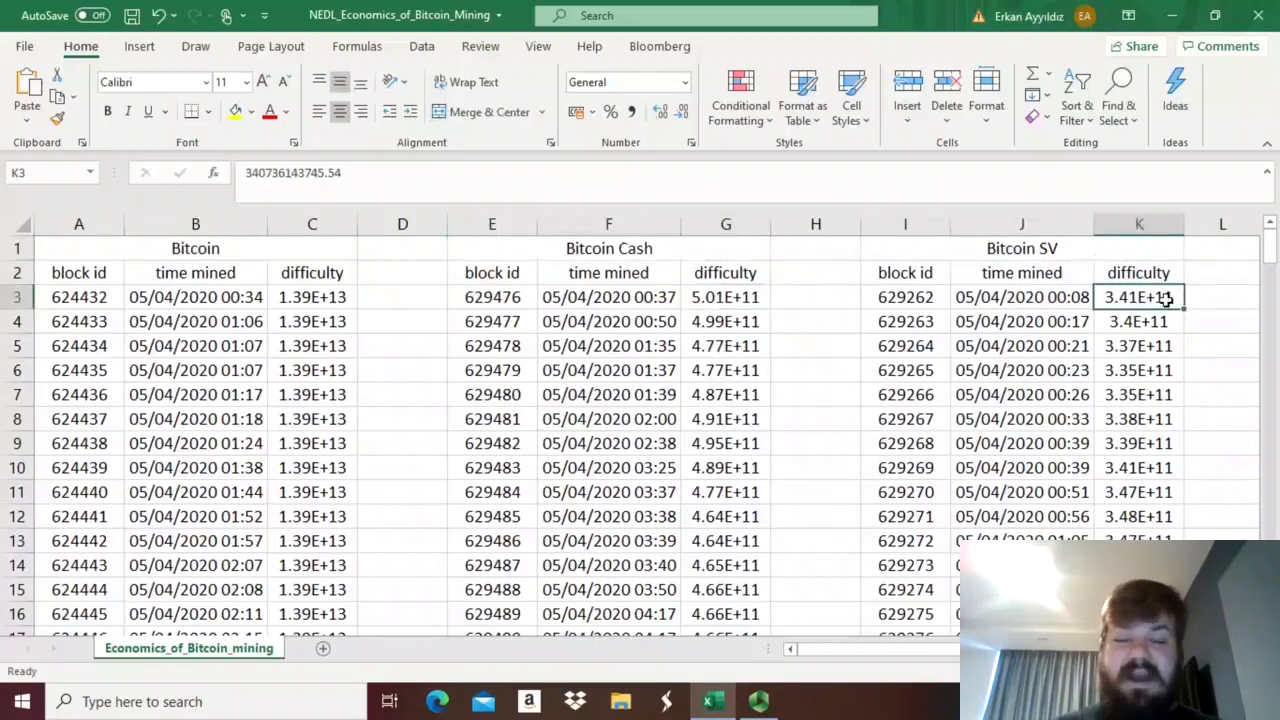
pyautogui.click(706, 298)
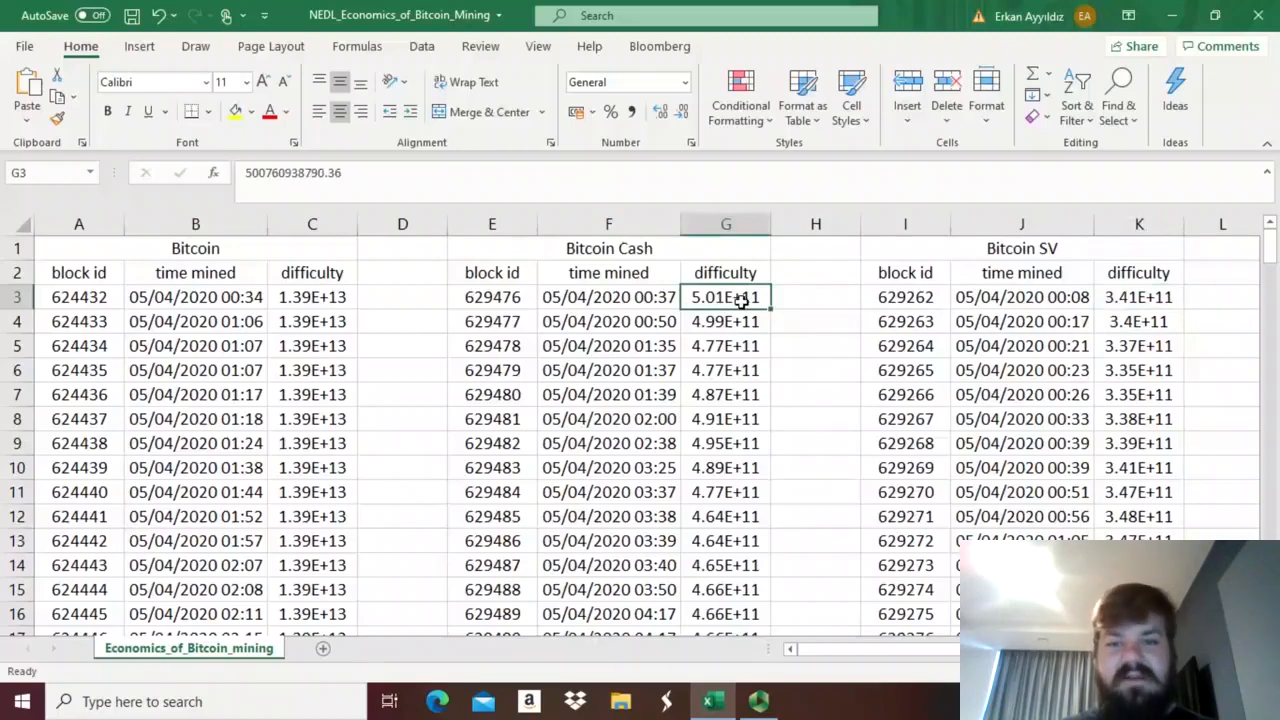
pyautogui.click(1145, 298)
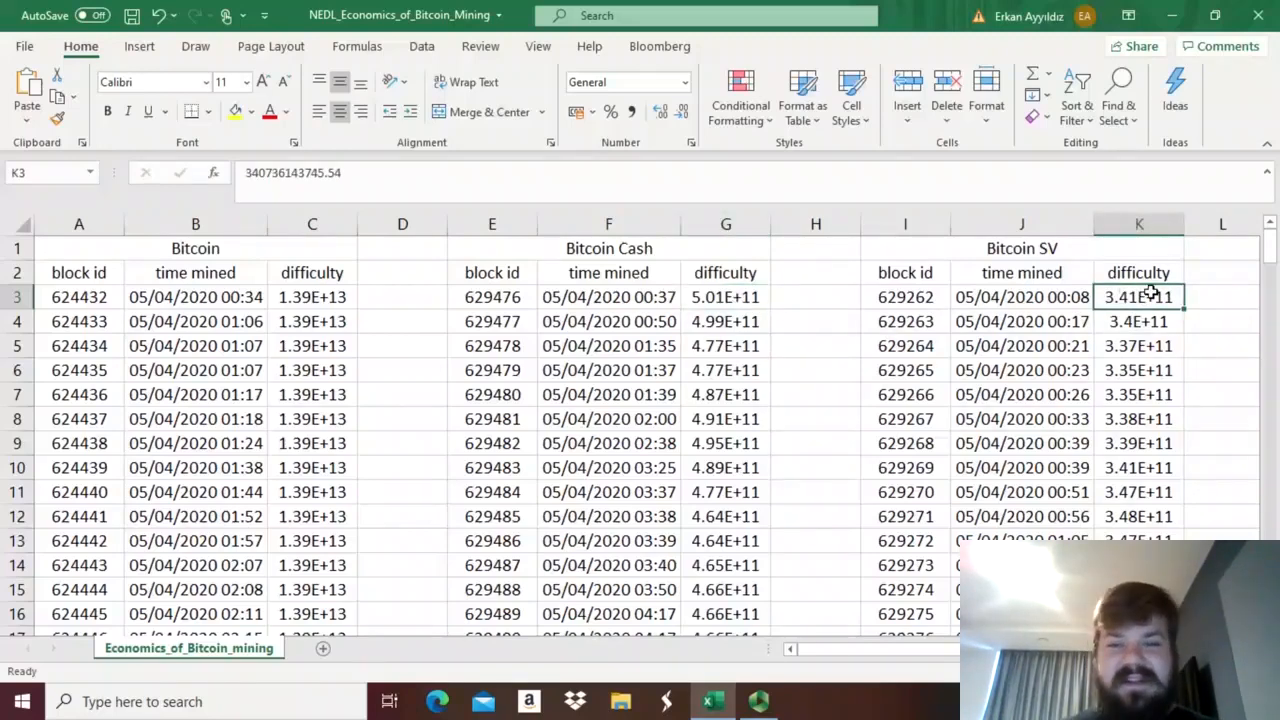
pyautogui.click(727, 298)
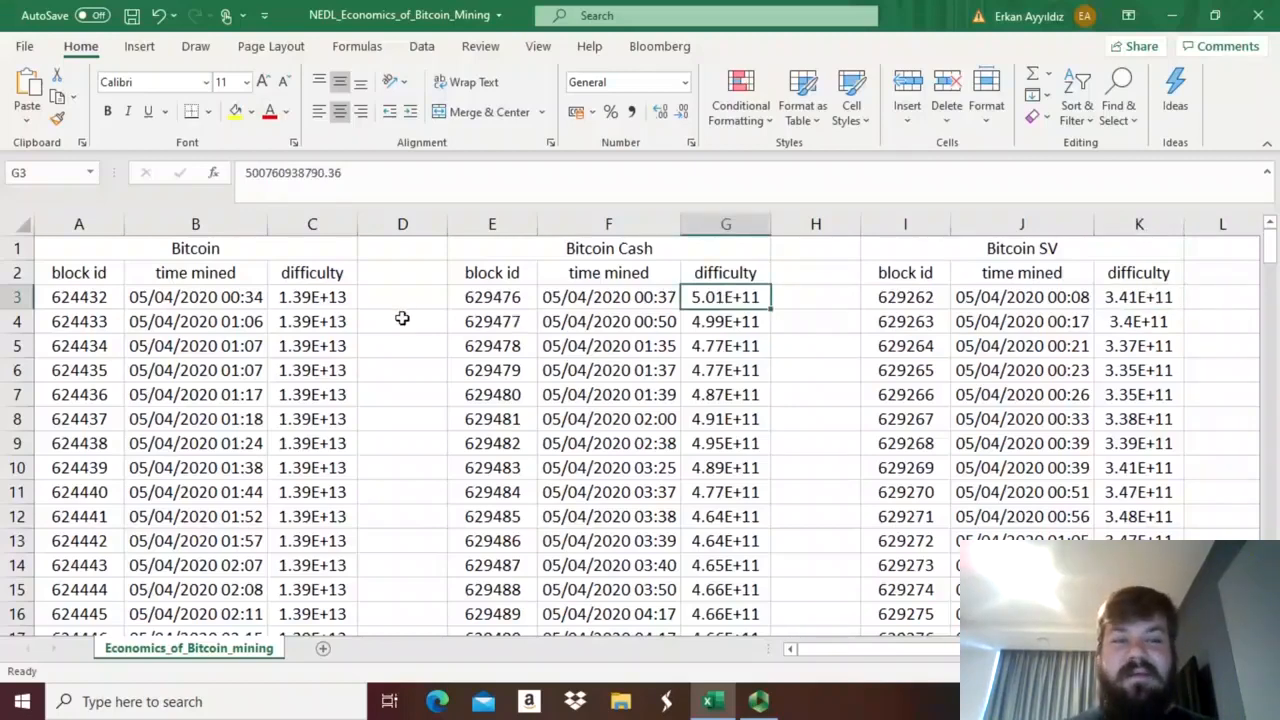
pyautogui.click(306, 295)
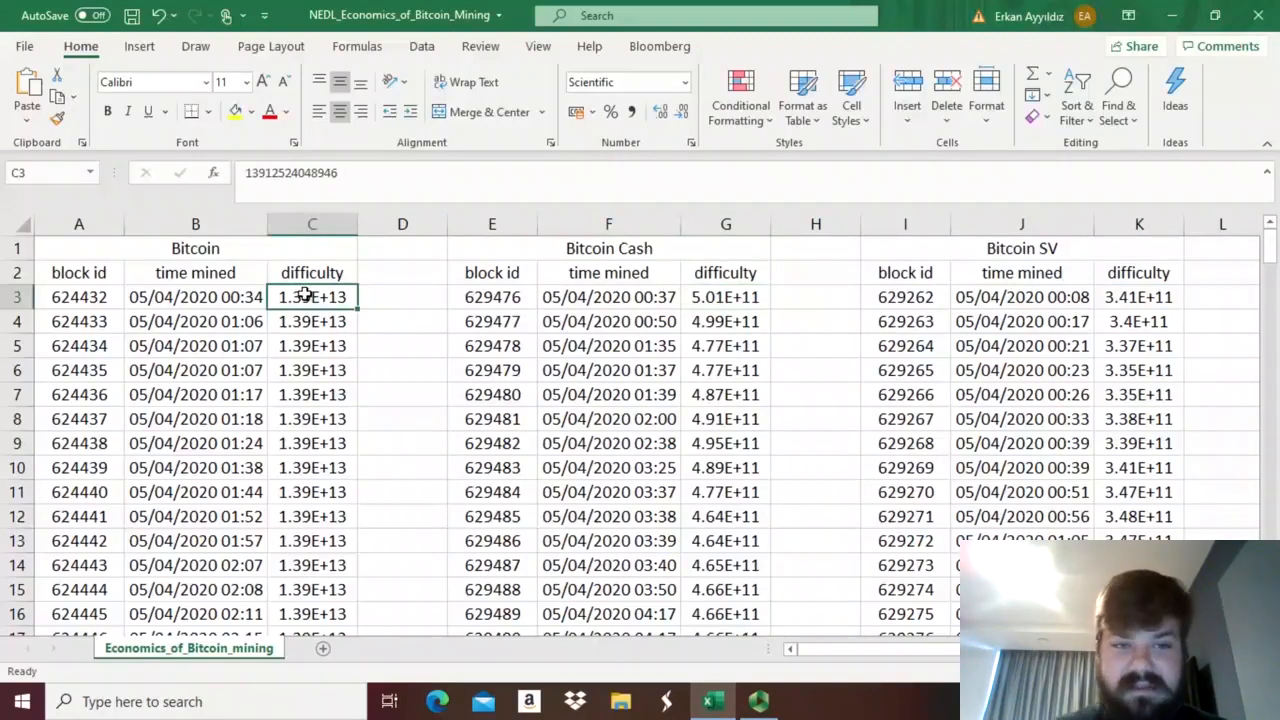
pyautogui.click(740, 290)
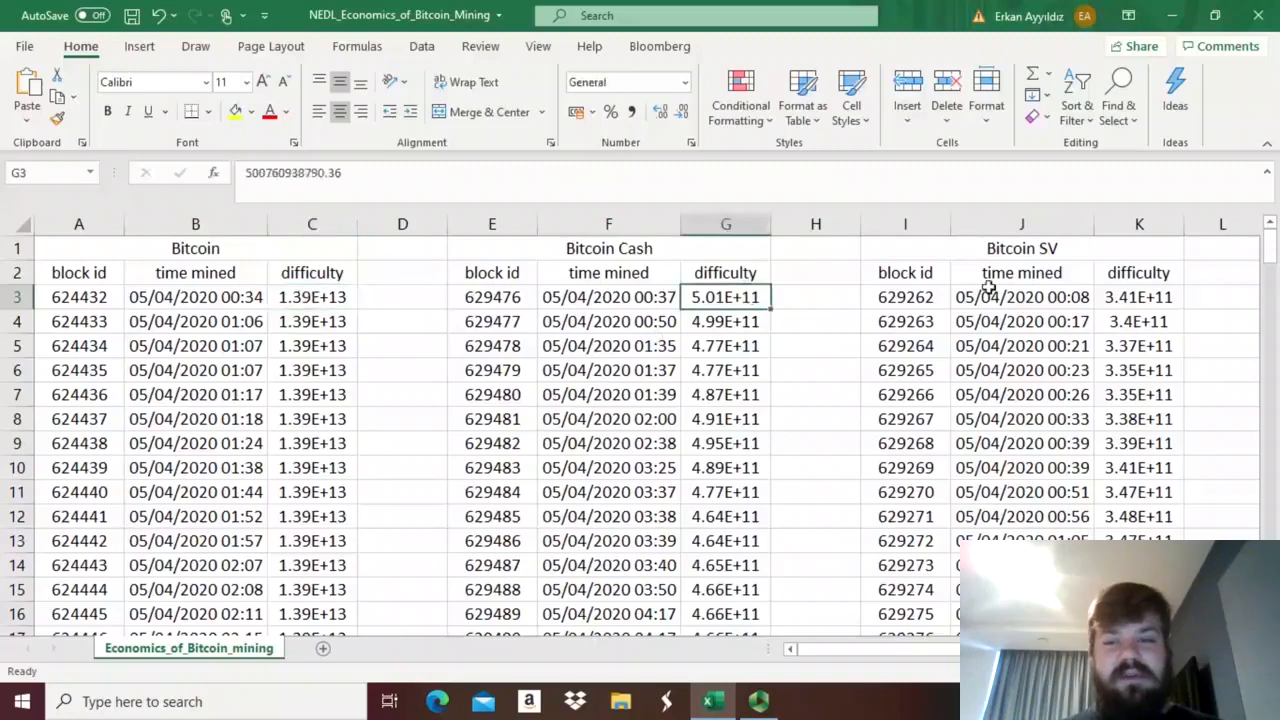
pyautogui.click(1150, 292)
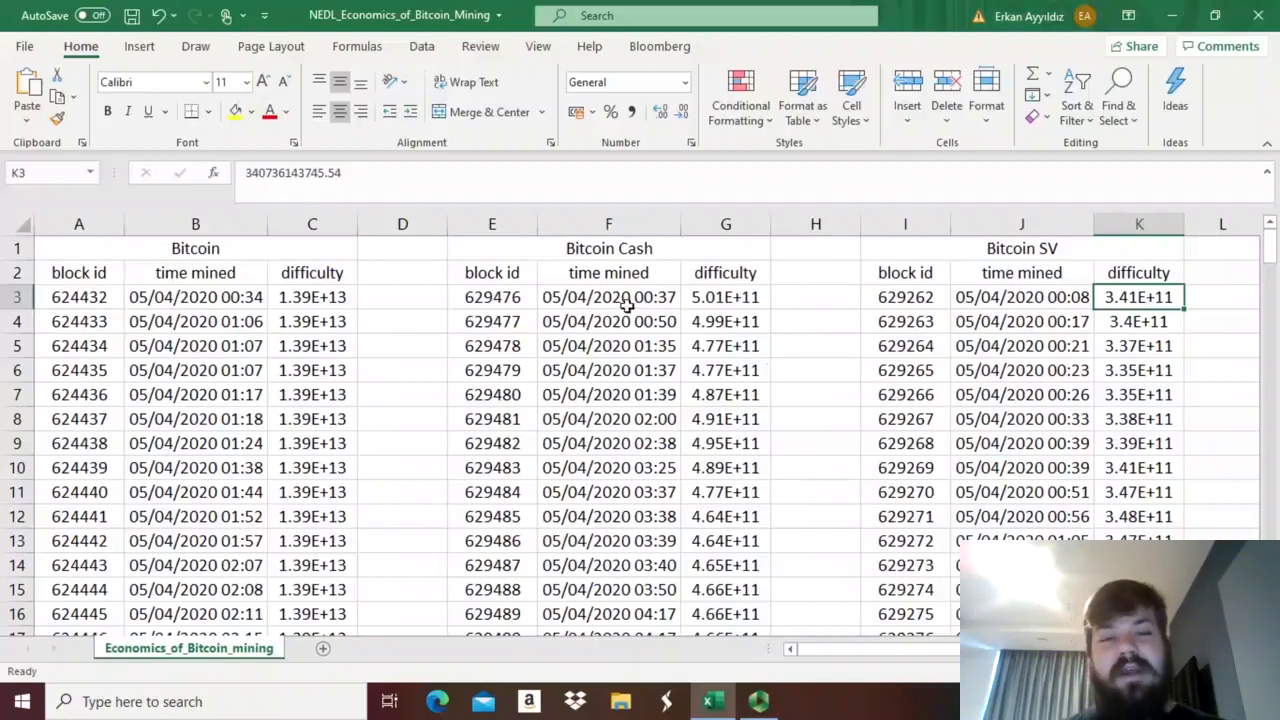
# Review the time mined entries and difficulty data across the Bitcoin, Bitcoin Cash and Bitcoin SV tables.
pyautogui.click(594, 248)
pyautogui.click(1038, 247)
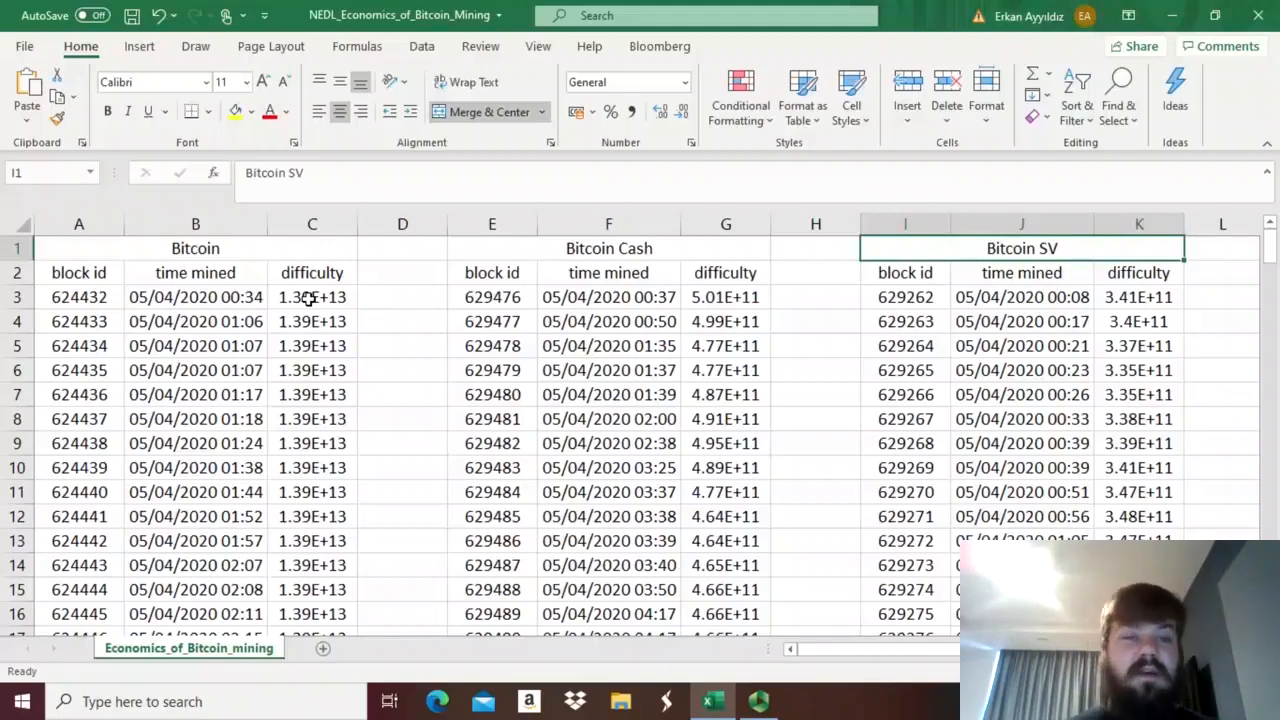
pyautogui.click(215, 322)
pyautogui.click(604, 325)
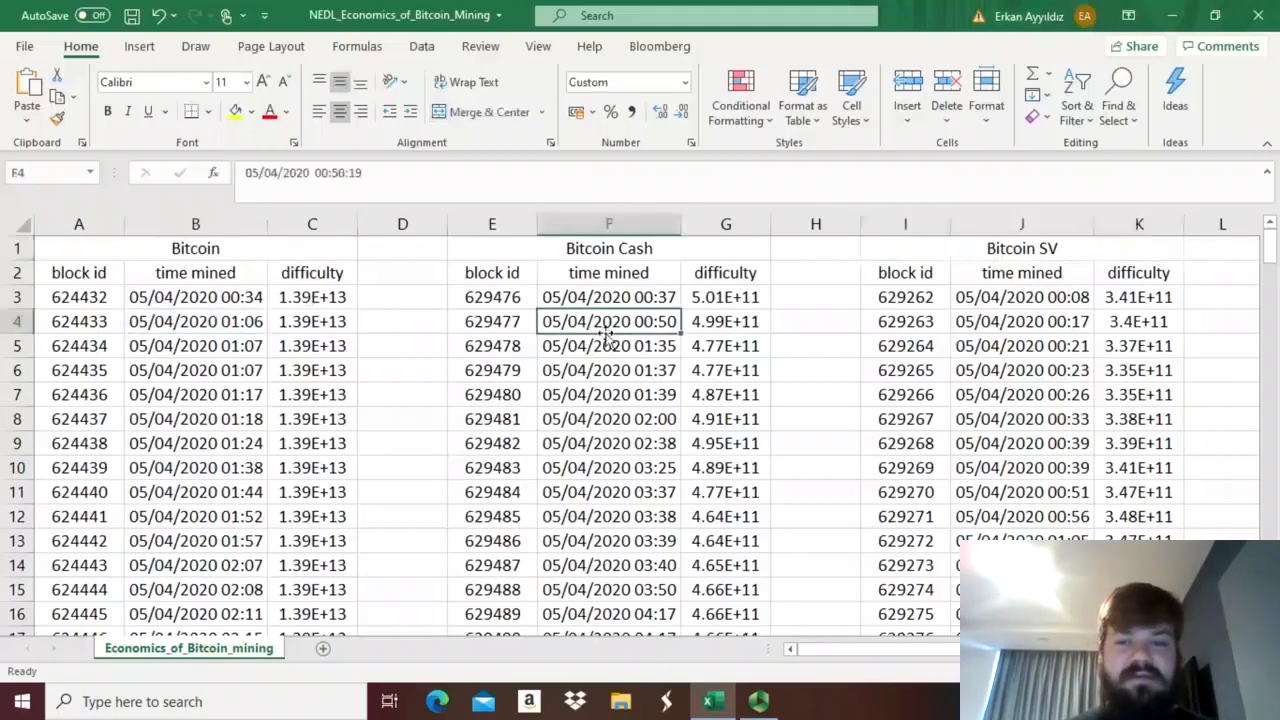
pyautogui.click(1074, 370)
pyautogui.click(800, 302)
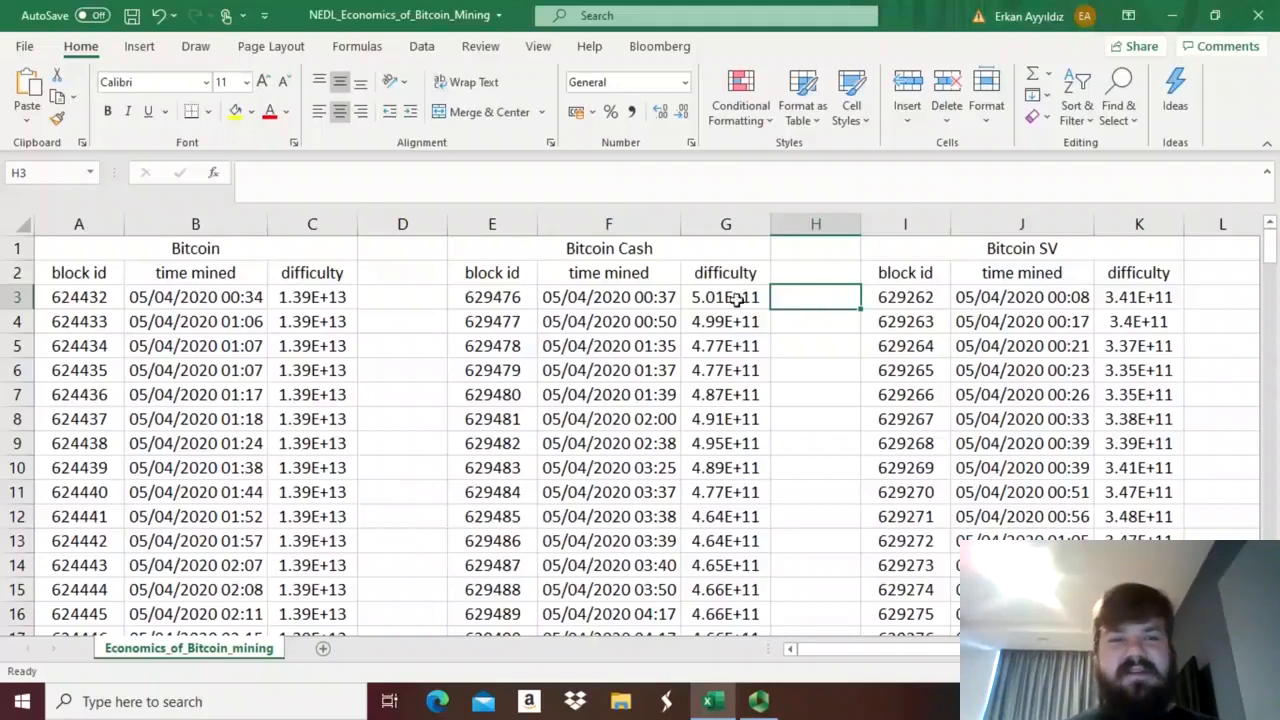
pyautogui.click(311, 306)
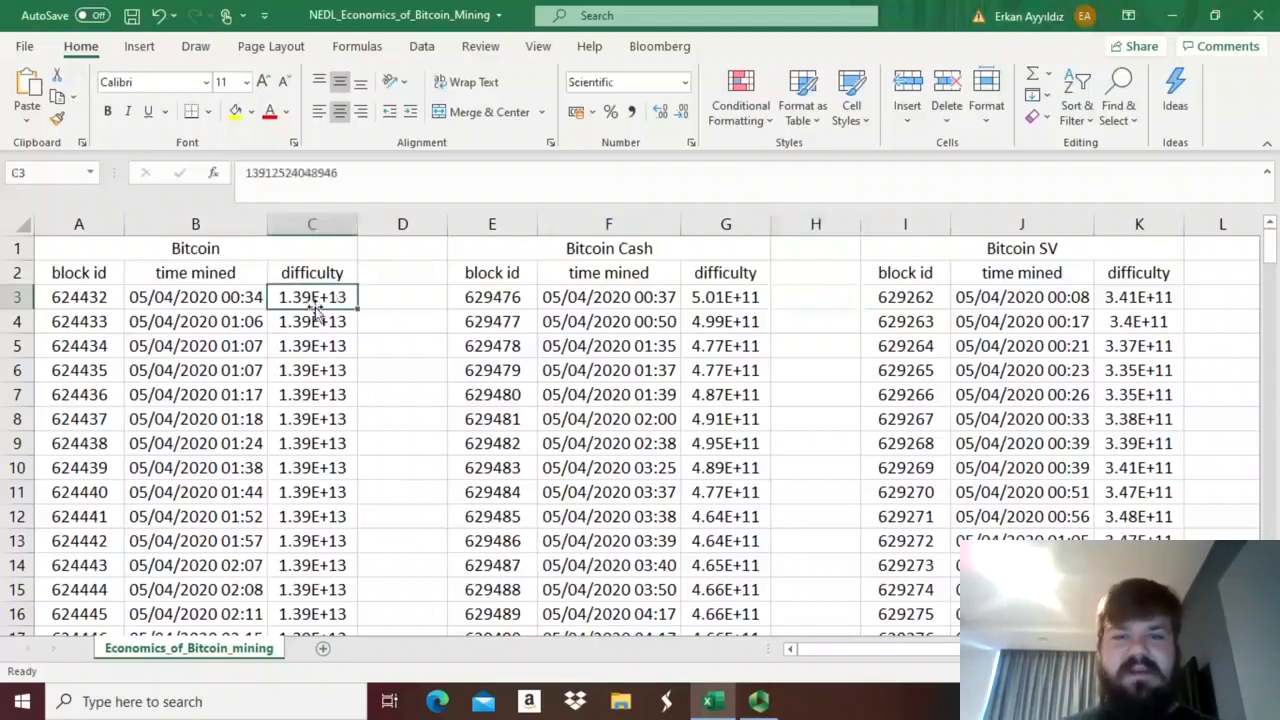
pyautogui.click(713, 276)
pyautogui.click(1068, 292)
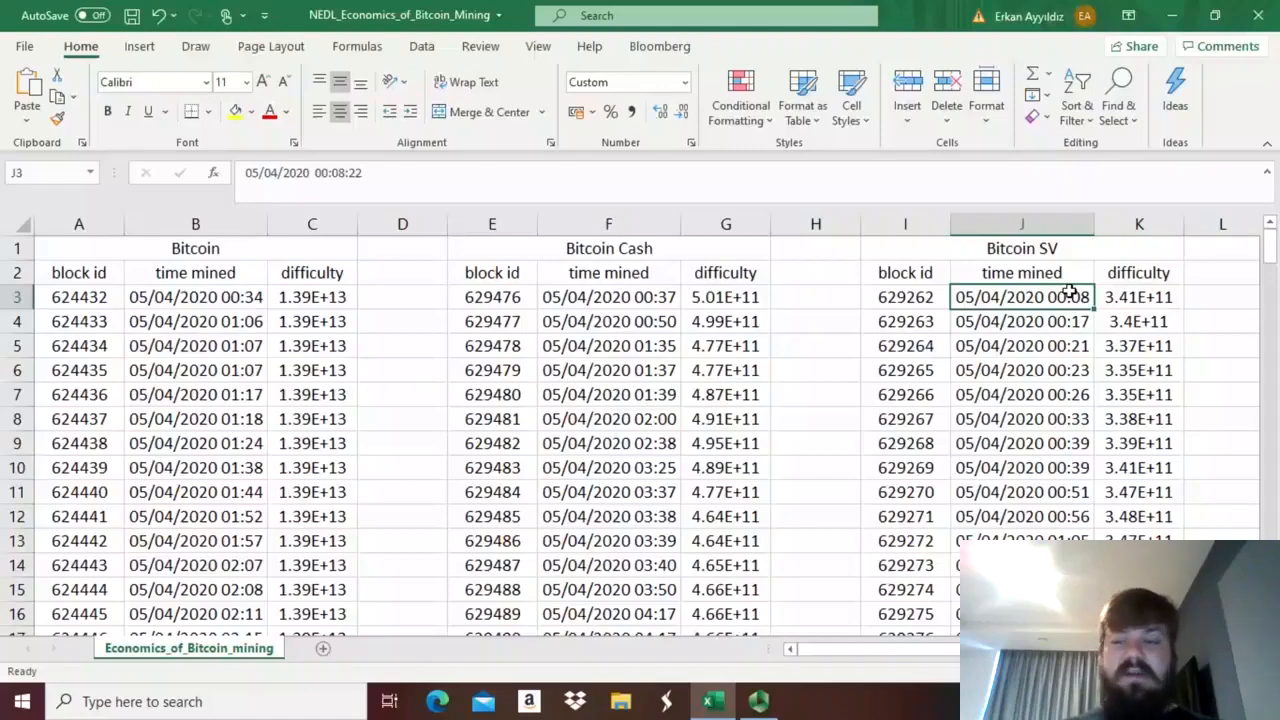
# Go to the summary table and select the Bitcoin cell for blocks mined on 5th April (N3).
pyautogui.press('Right')
pyautogui.press('Right')
pyautogui.press('Right')
pyautogui.press('Right')
pyautogui.press('Right')
pyautogui.press('Right')
pyautogui.press('Left')
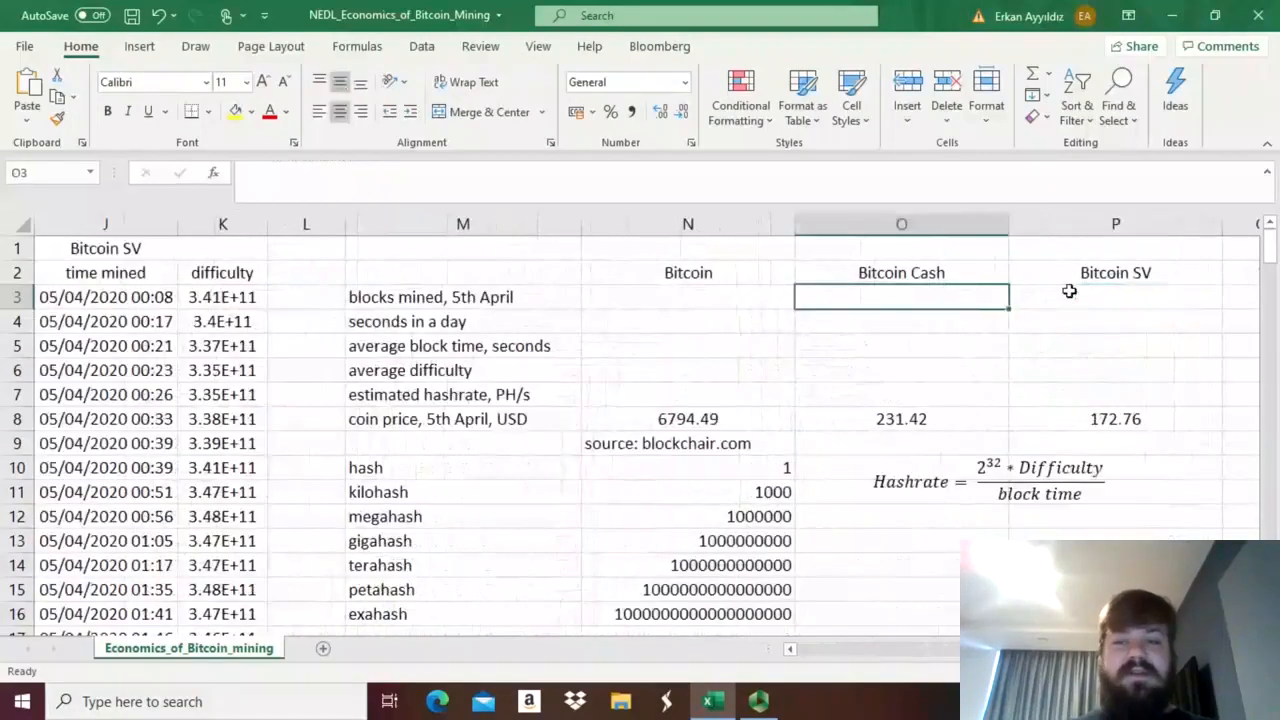
pyautogui.press('Left')
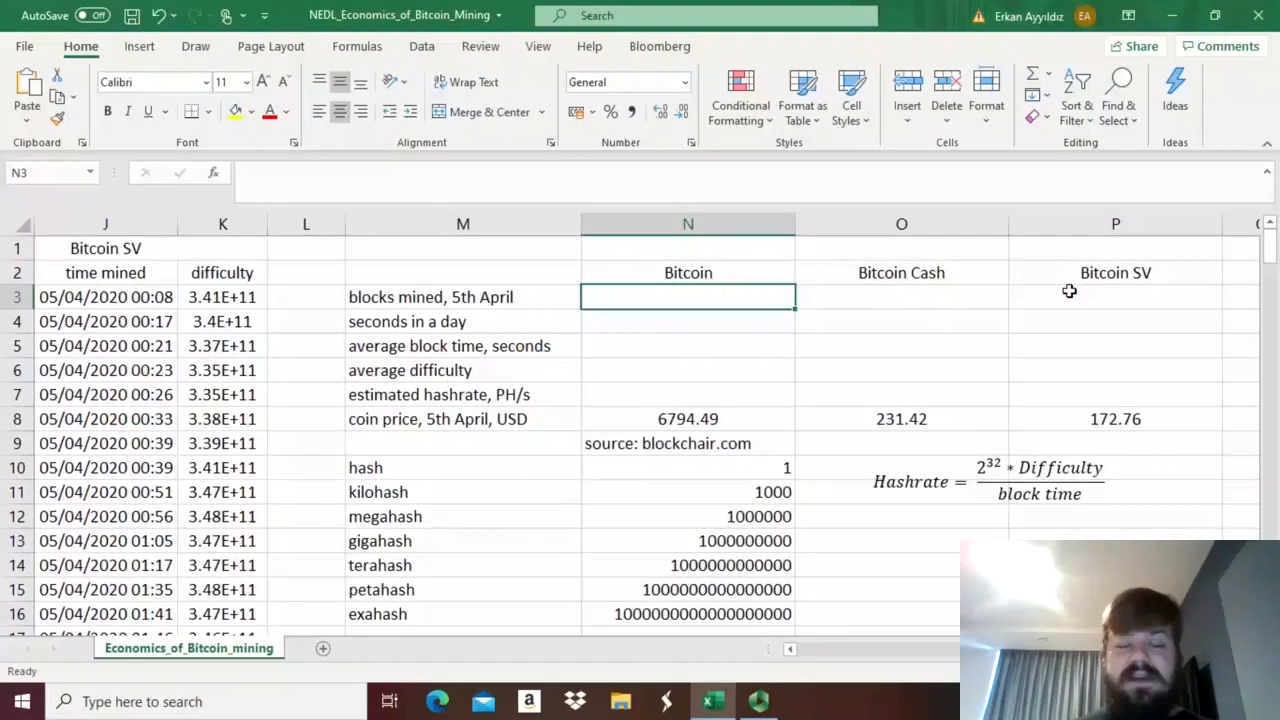
pyautogui.click(1069, 291)
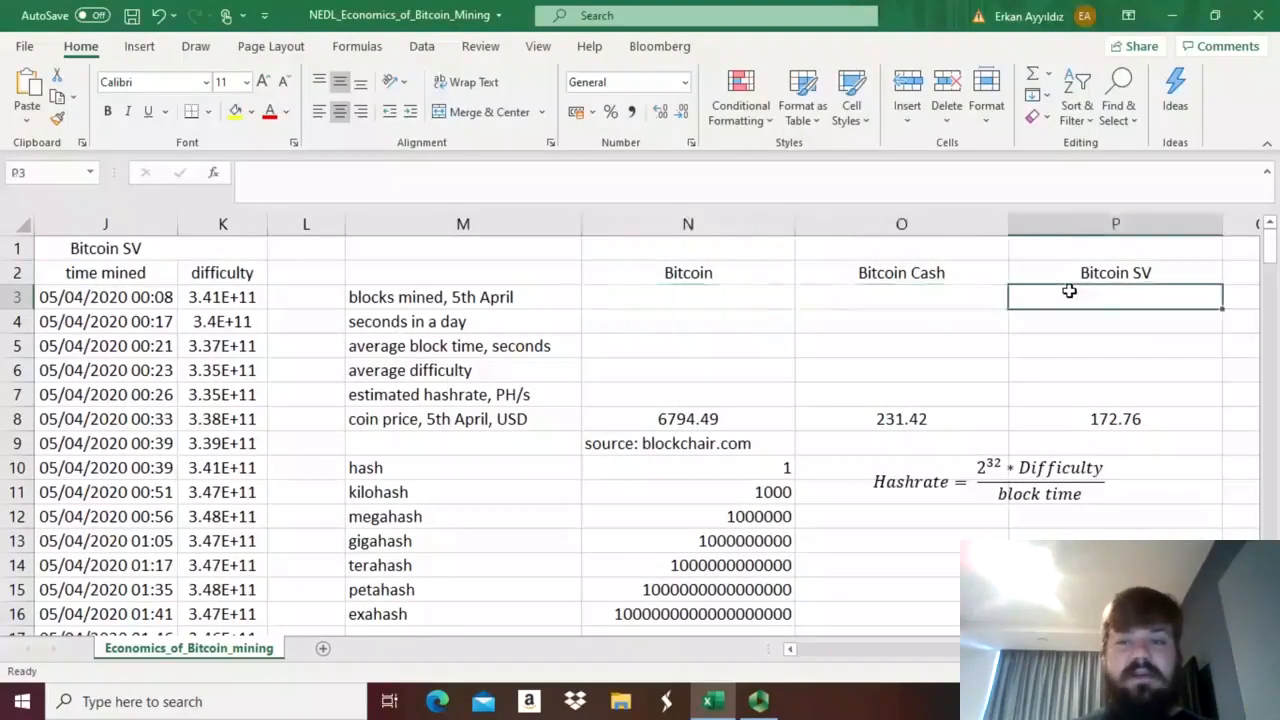
pyautogui.press('Left')
pyautogui.press('Left')
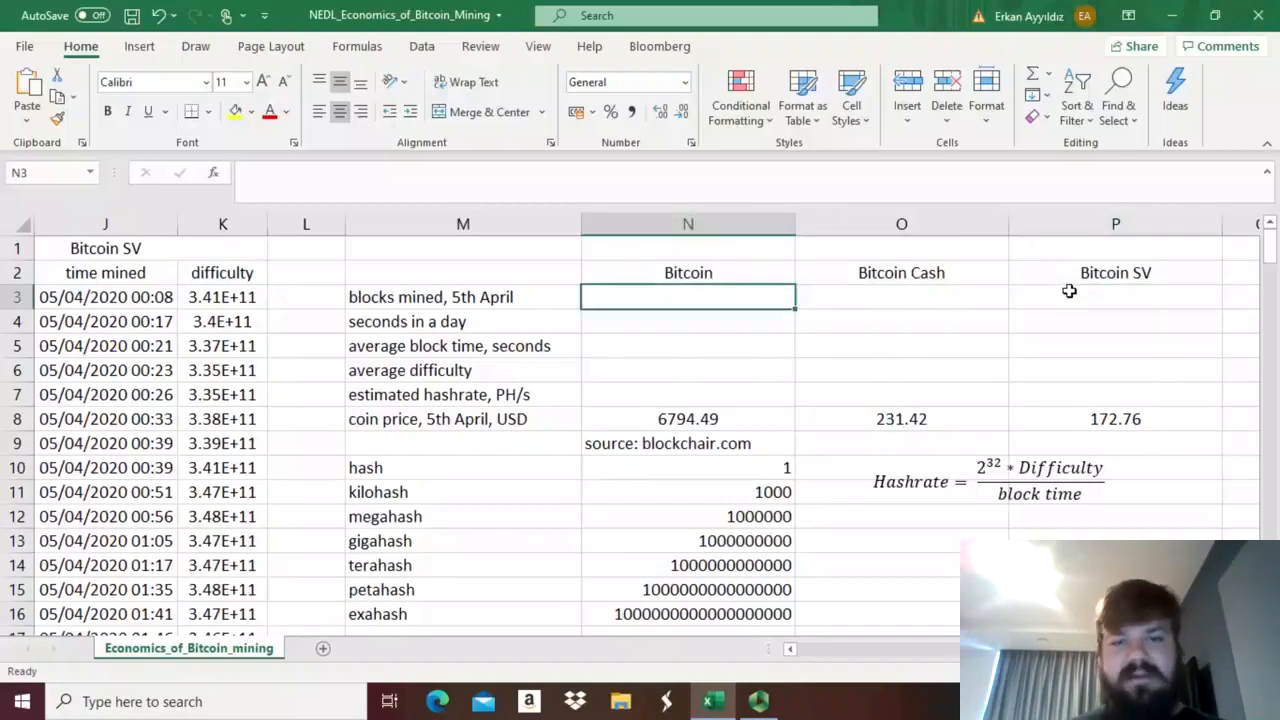
# Count Bitcoin's blocks mined on 5th April in N3 with =COUNT(A3:A177) over its block ids.
pyautogui.write('=COUNT(')
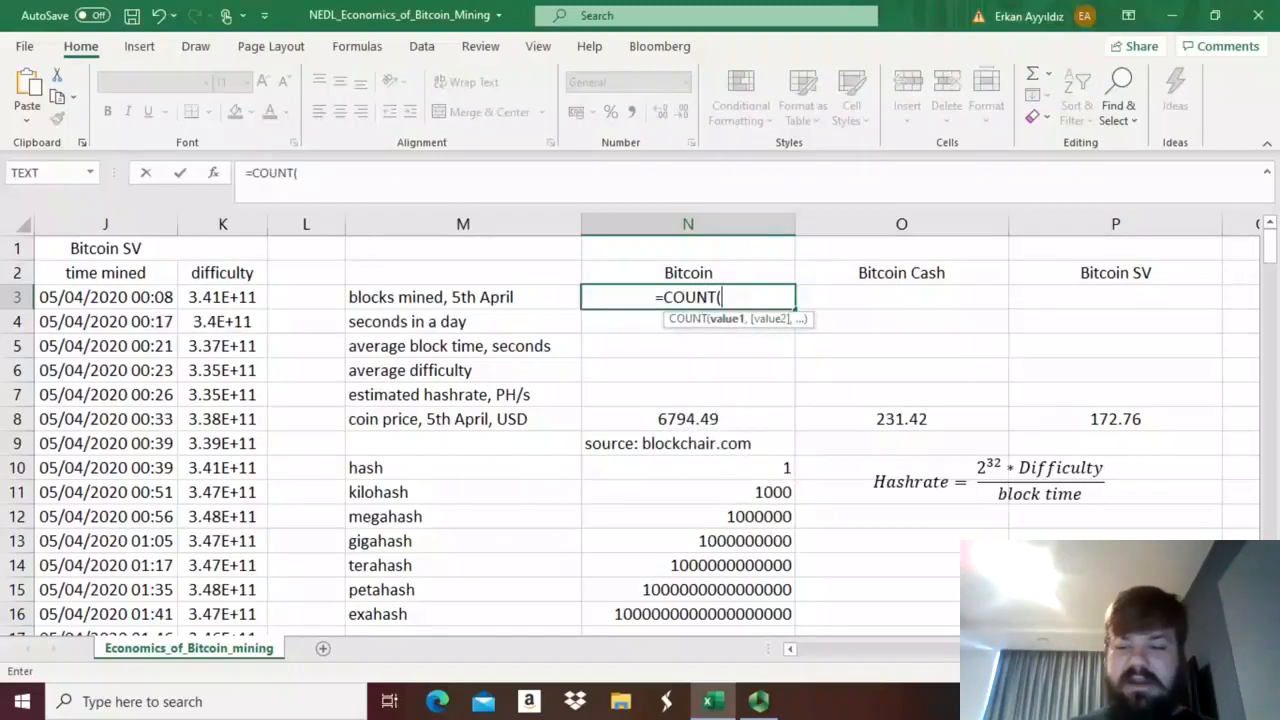
pyautogui.moveTo(1040, 650); pyautogui.dragTo(712, 657)
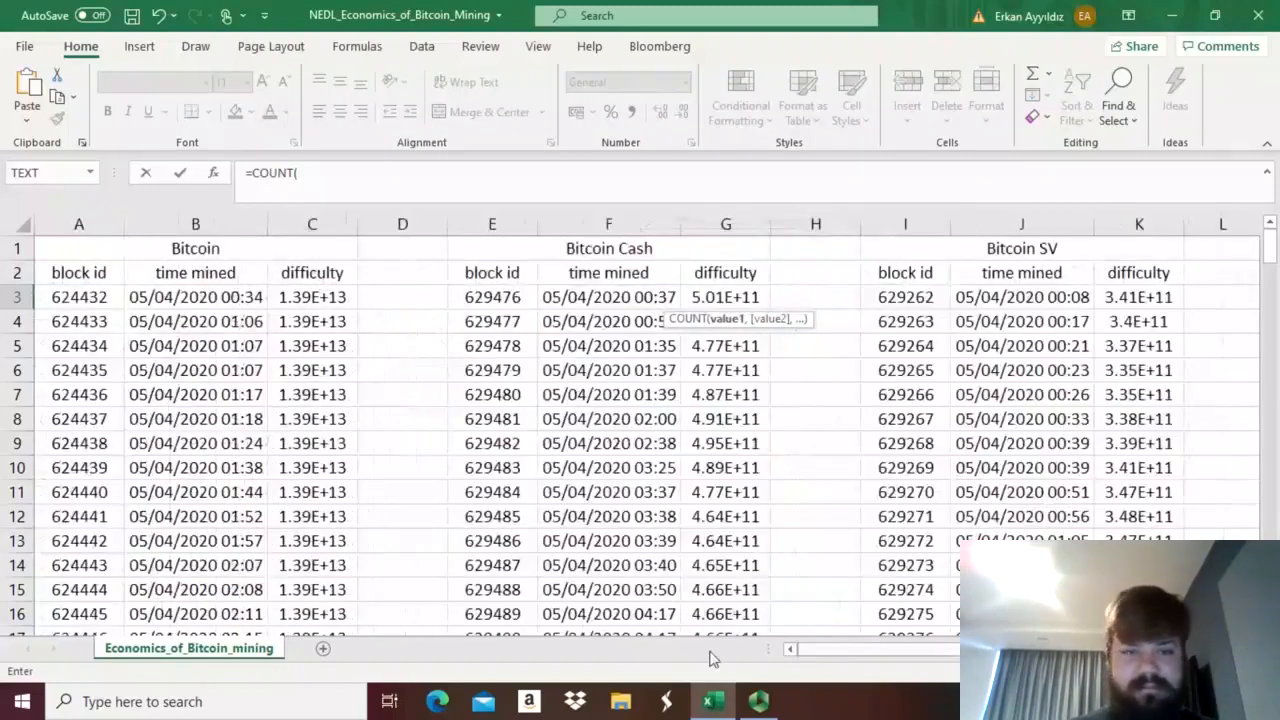
pyautogui.click(88, 297)
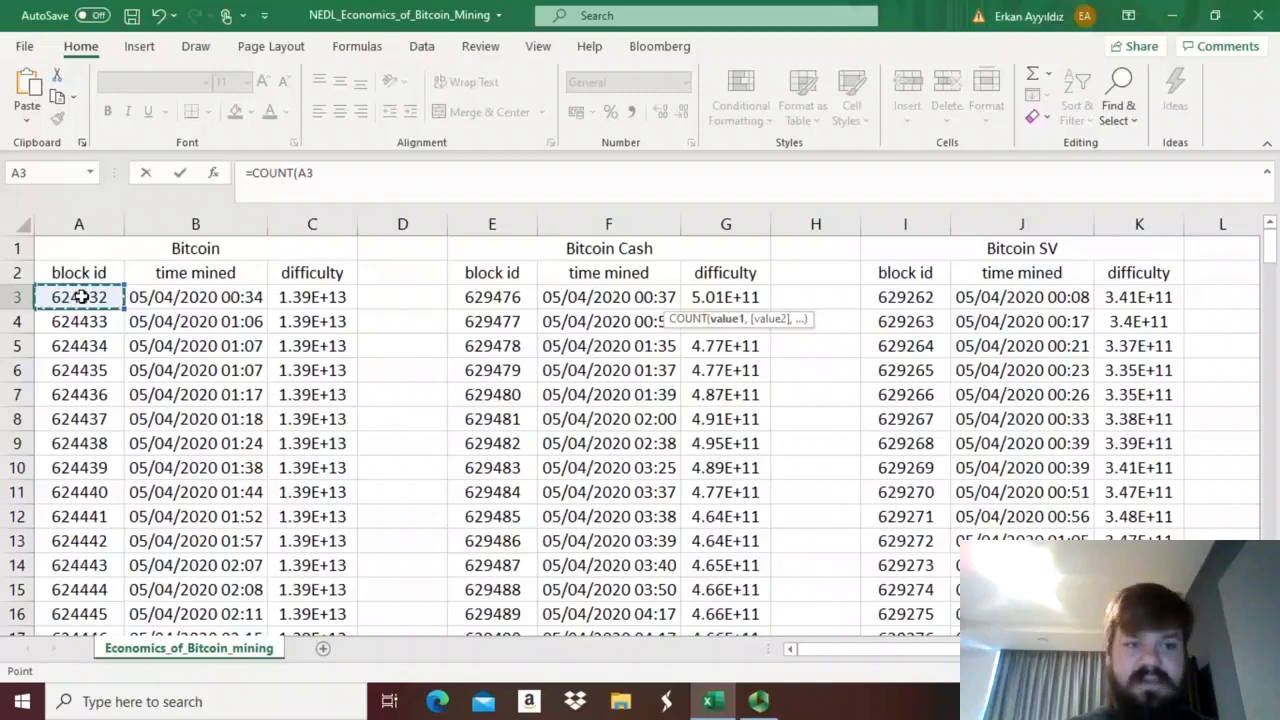
pyautogui.hotkey('ctrl', 'shift', 'Down')
pyautogui.write(')')
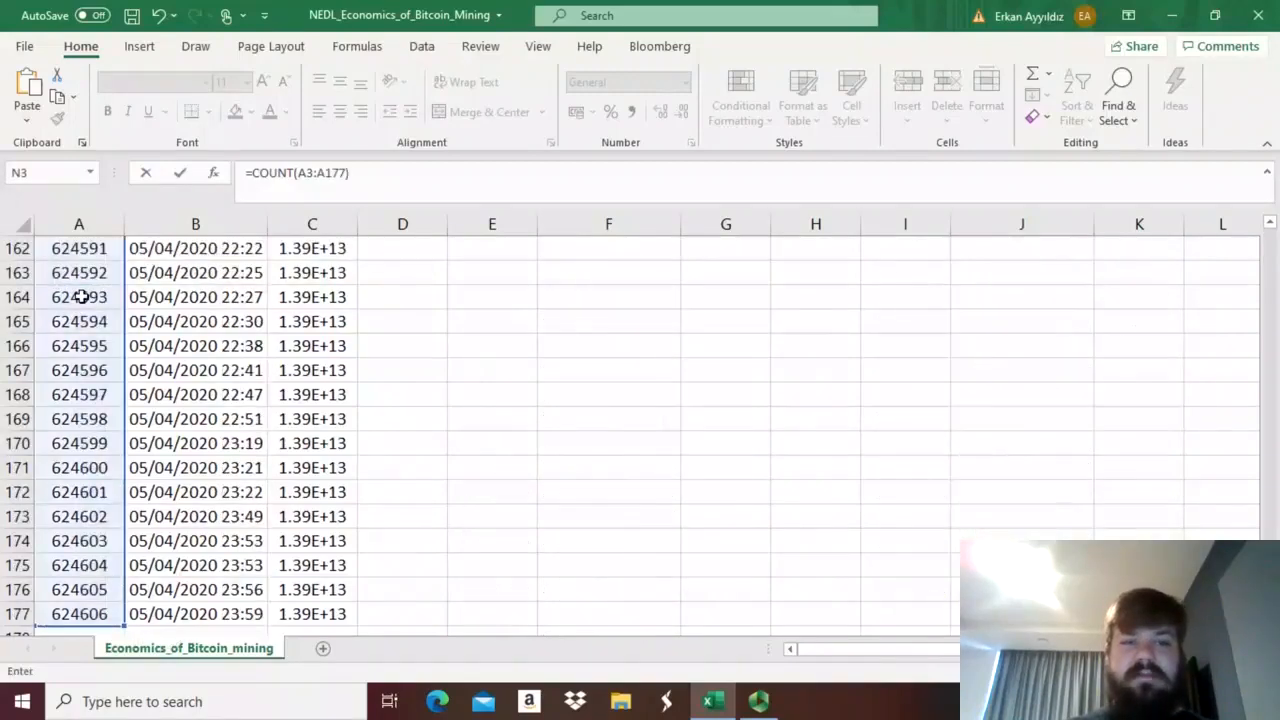
pyautogui.press('Tab')
# Count Bitcoin Cash's blocks mined on 5th April in O3 with =COUNT(E3:E147) over its block ids.
pyautogui.write('=COUNT(')
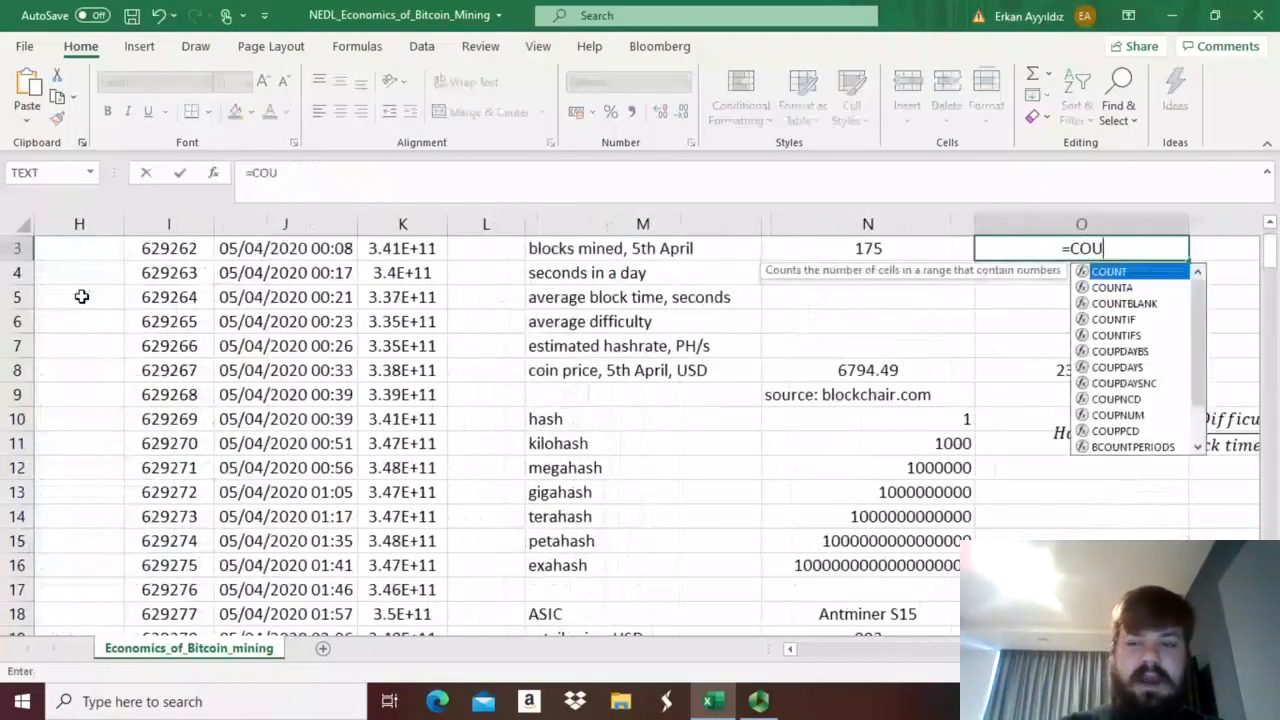
pyautogui.press('Left')
pyautogui.press('Left')
pyautogui.press('Left')
pyautogui.press('Left')
pyautogui.press('Left')
pyautogui.press('Left')
pyautogui.press('Left')
pyautogui.press('Left')
pyautogui.press('Left')
pyautogui.press('Left')
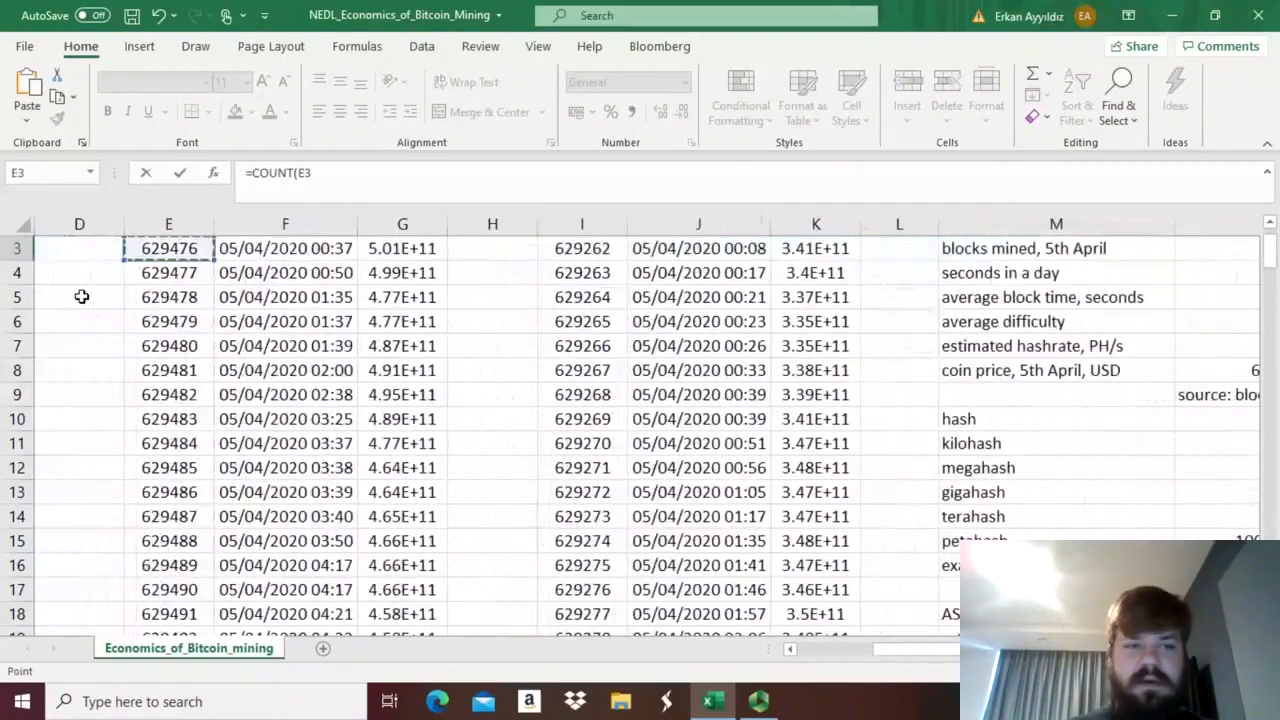
pyautogui.hotkey('ctrl', 'shift', 'Down')
pyautogui.write(')')
pyautogui.press('Return')
# Count Bitcoin SV's blocks mined on 5th April in P3 with =COUNT(I3:I143) over its block ids.
pyautogui.press('Up')
pyautogui.press('Right')
pyautogui.press('Up')
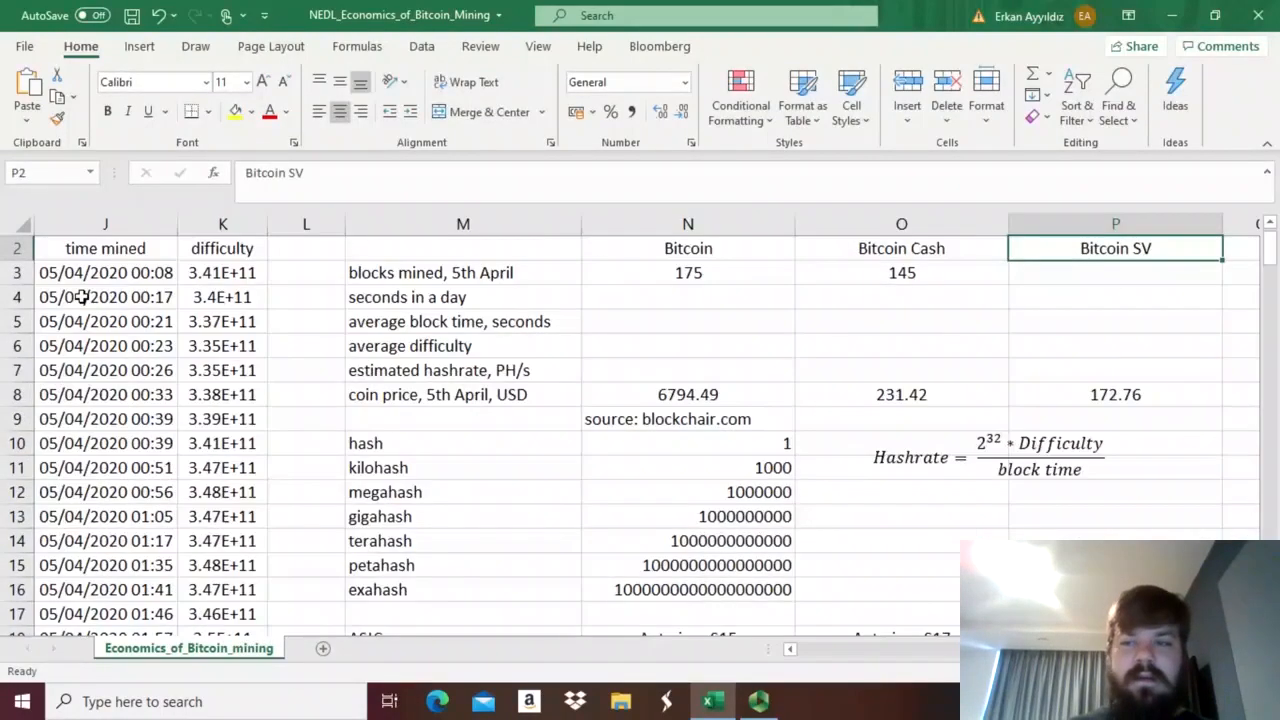
pyautogui.press('Down')
pyautogui.write('=COUNT(')
pyautogui.press('Left')
pyautogui.press('Left')
pyautogui.press('Left')
pyautogui.press('Left')
pyautogui.press('Left')
pyautogui.press('Left')
pyautogui.press('Left')
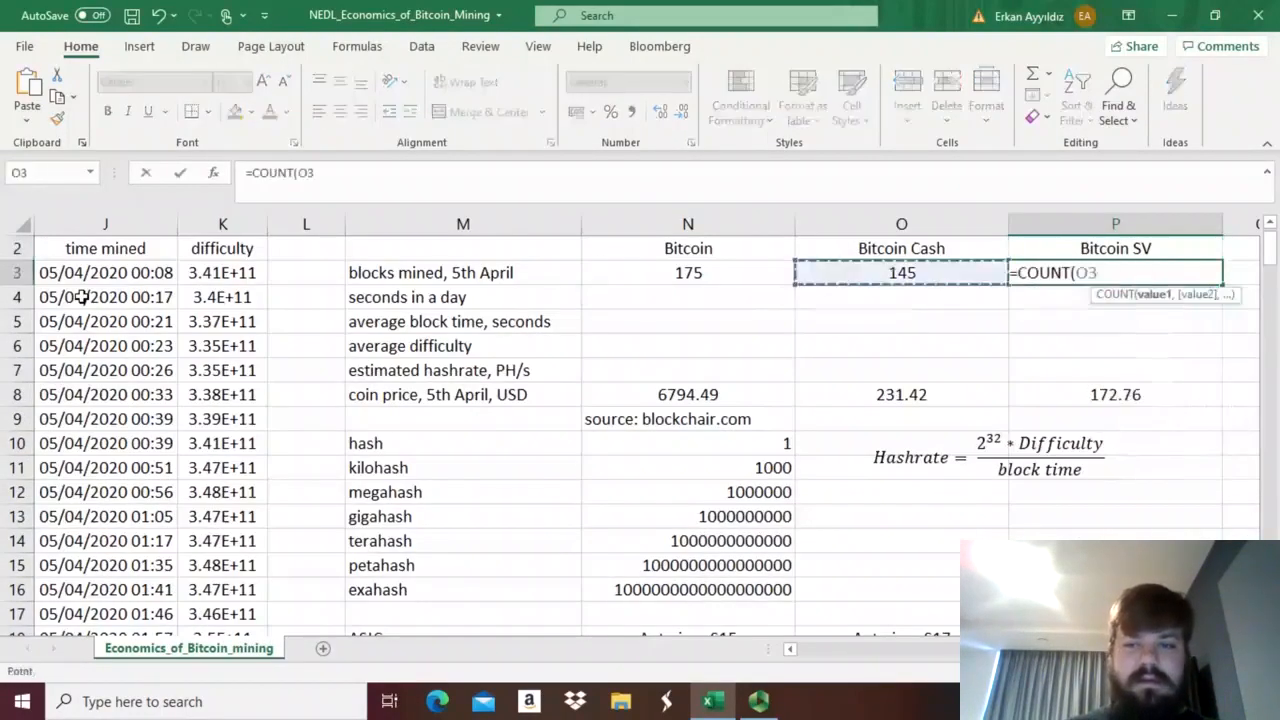
pyautogui.hotkey('ctrl', 'shift', 'Down')
pyautogui.write(')')
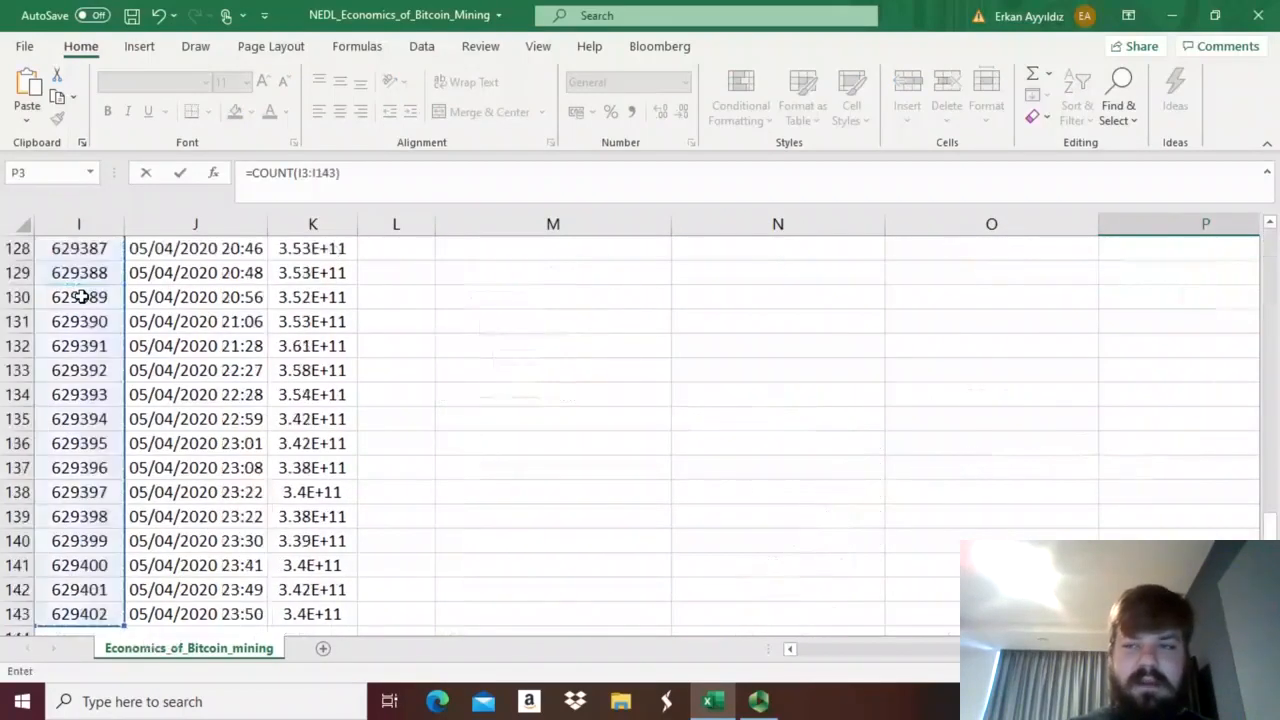
pyautogui.press('Return')
# Check the 5th April block counts of Bitcoin, Bitcoin Cash and Bitcoin SV one after another.
pyautogui.press('Up')
pyautogui.press('Up')
pyautogui.press('Left')
pyautogui.press('Left')
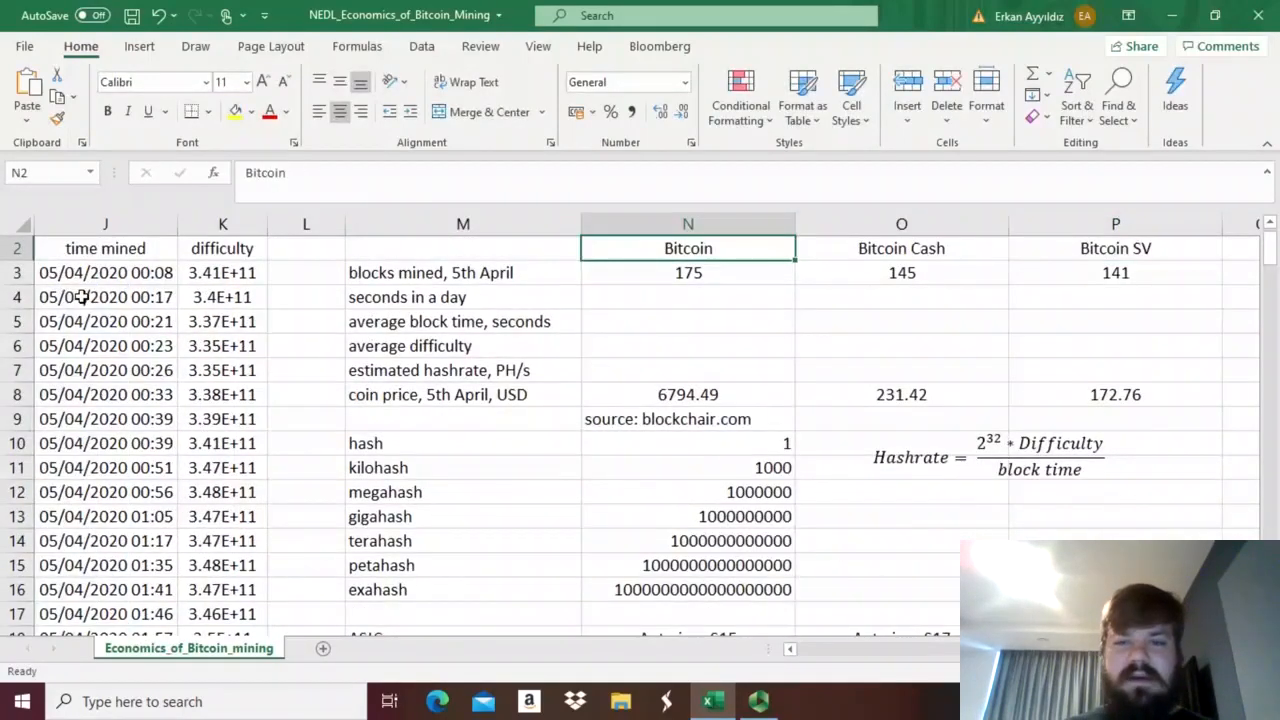
pyautogui.scroll(1, 82, 297)
pyautogui.press('Down')
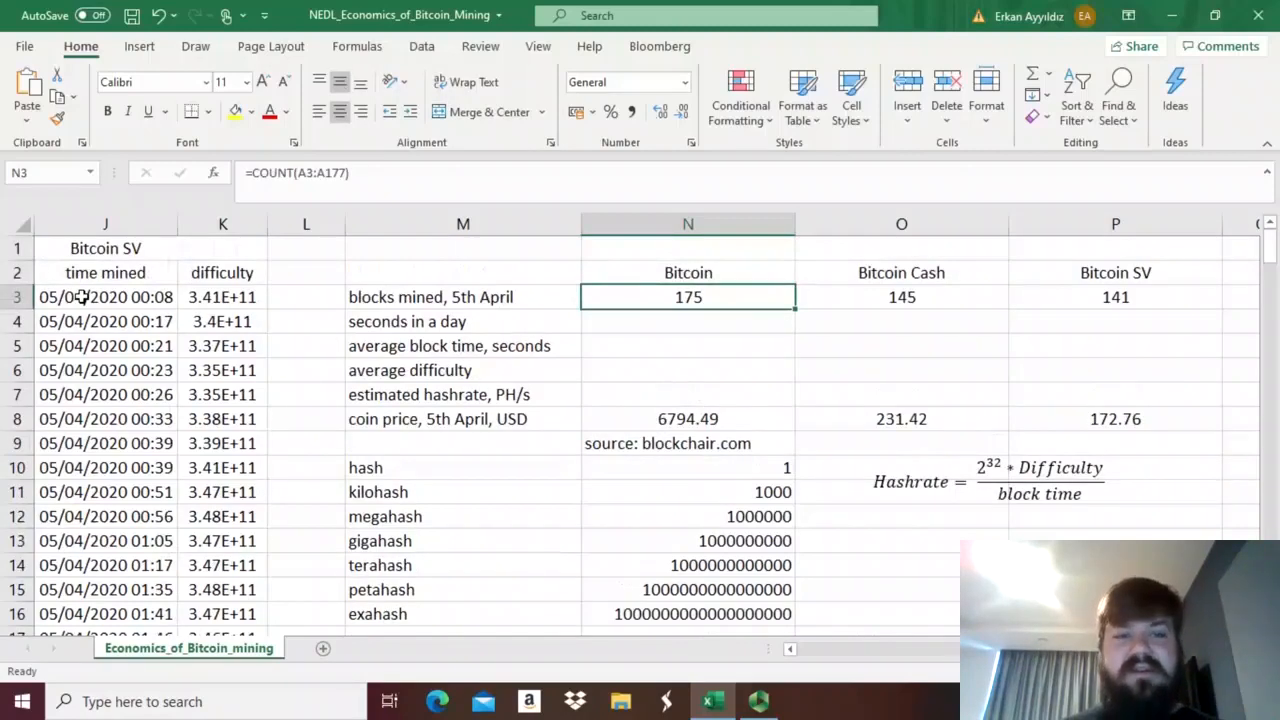
pyautogui.press('Right')
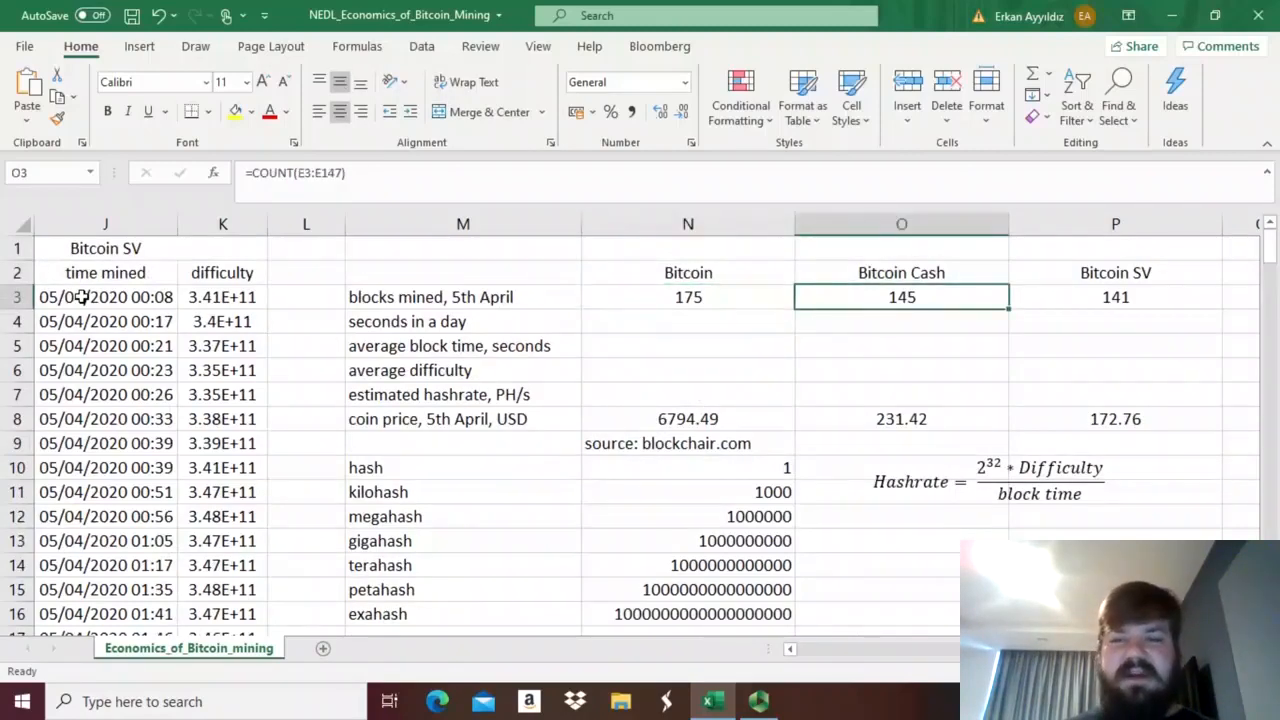
pyautogui.press('Right')
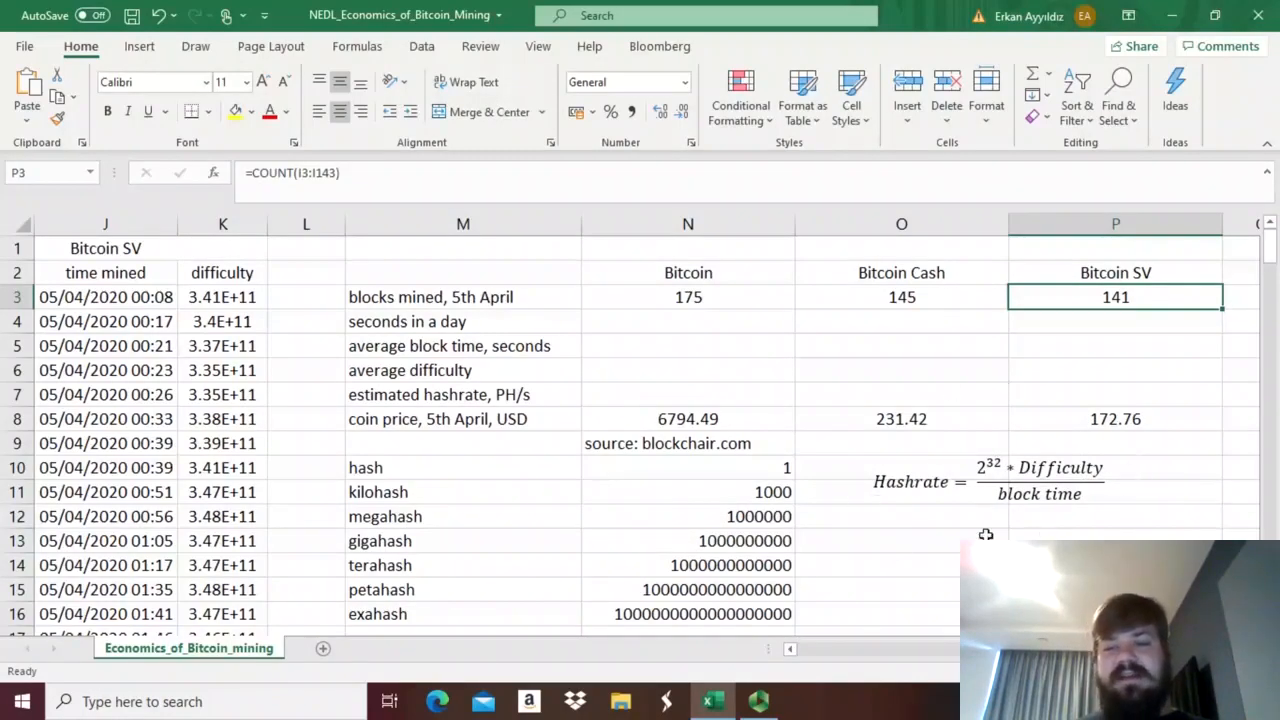
# Examine the hashrate formula beside the hash units, highlighting its Difficulty term and going over the block time term.
pyautogui.click(858, 518)
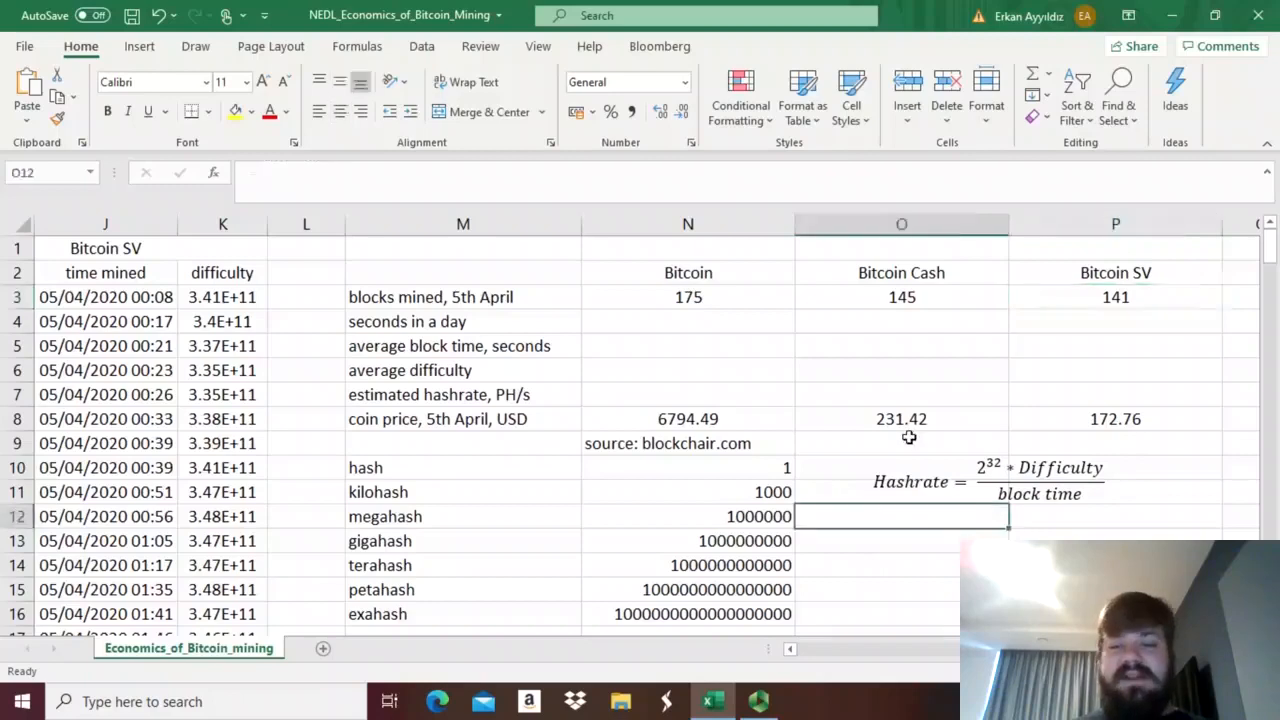
pyautogui.click(909, 437)
pyautogui.click(1015, 467)
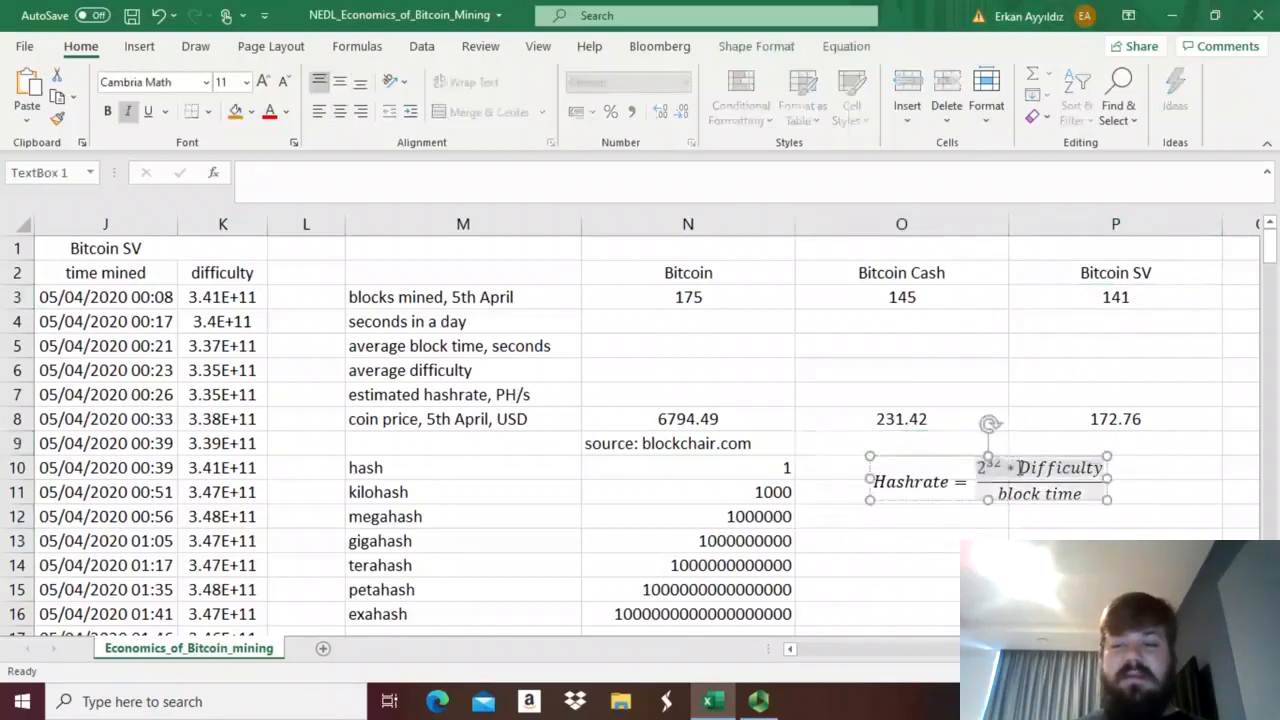
pyautogui.moveTo(1020, 467); pyautogui.dragTo(1103, 470)
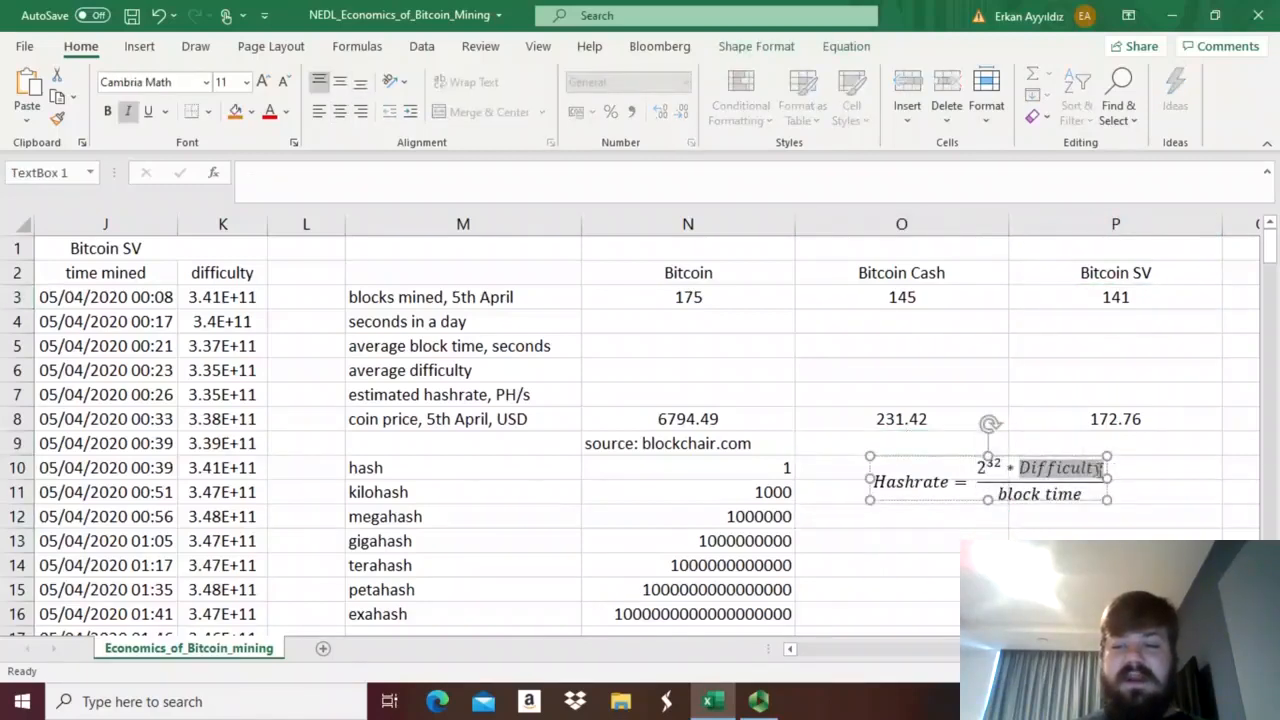
pyautogui.click(1150, 469)
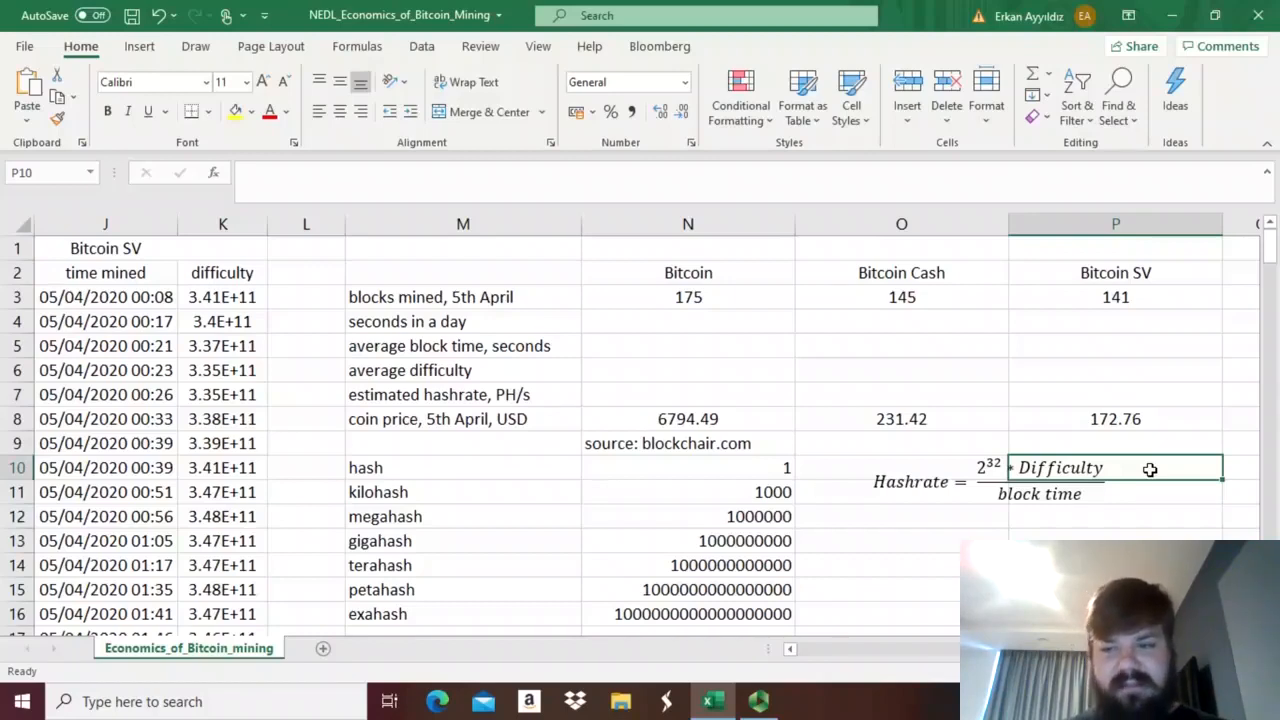
pyautogui.press('Down')
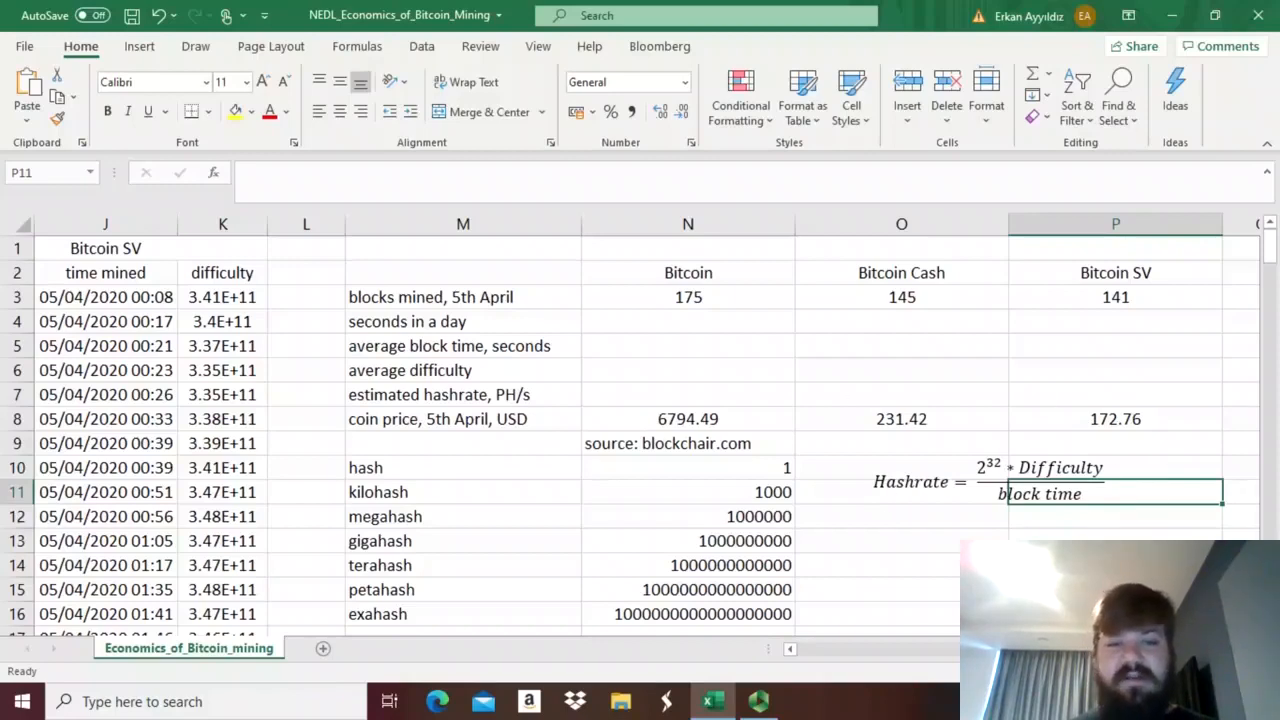
# Compare the Bitcoin, Bitcoin Cash and Bitcoin SV columns of the summary table by heading and blocks mined.
pyautogui.click(690, 318)
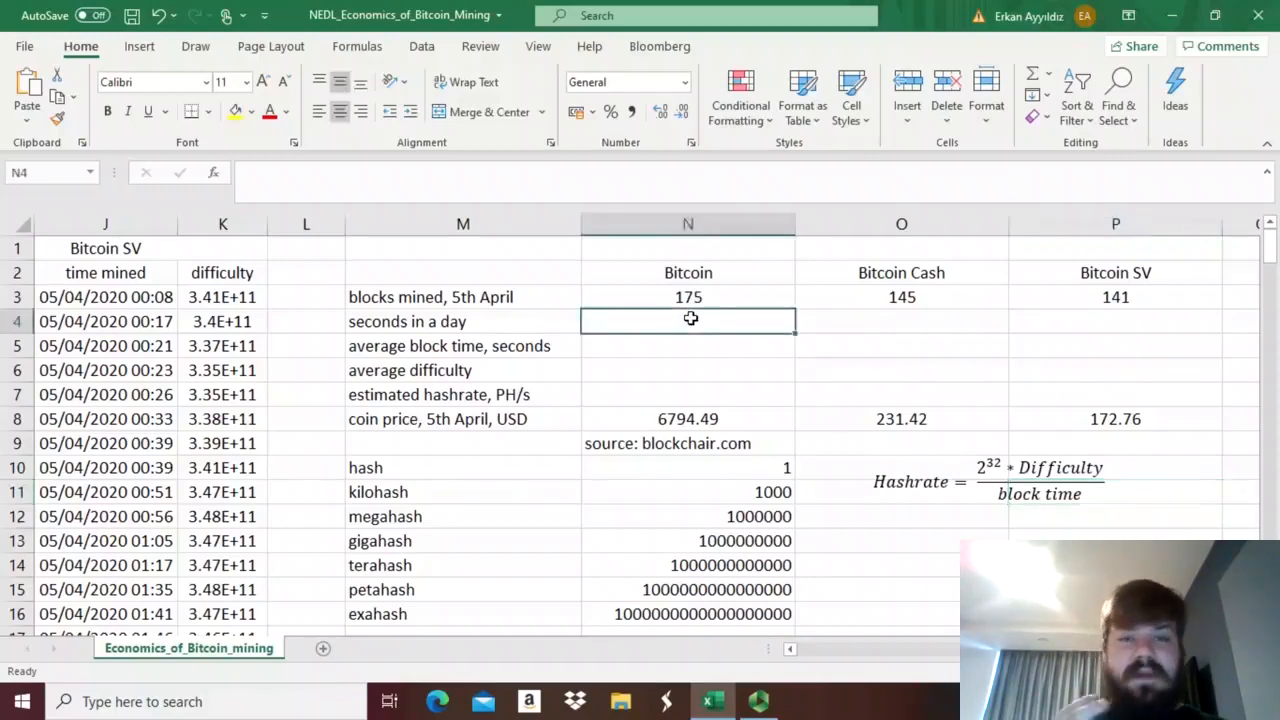
pyautogui.press('Up')
pyautogui.press('Up')
pyautogui.press('Right')
pyautogui.press('Right')
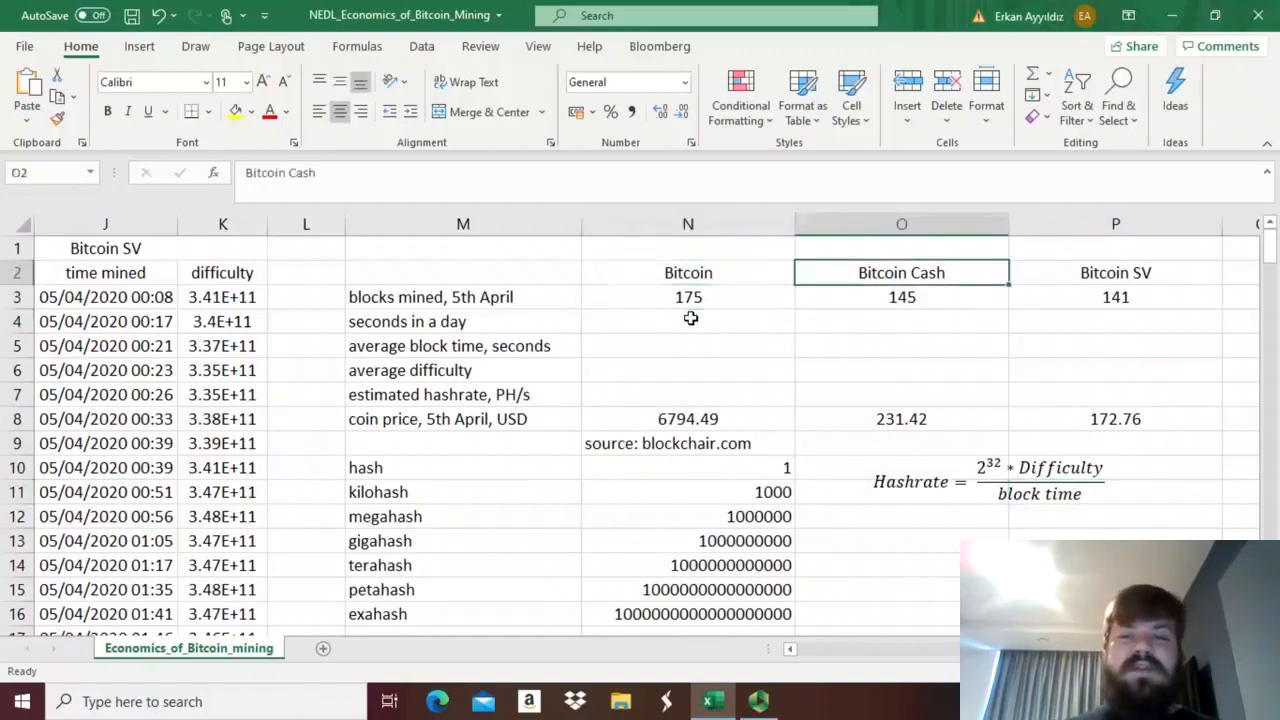
pyautogui.press('Left')
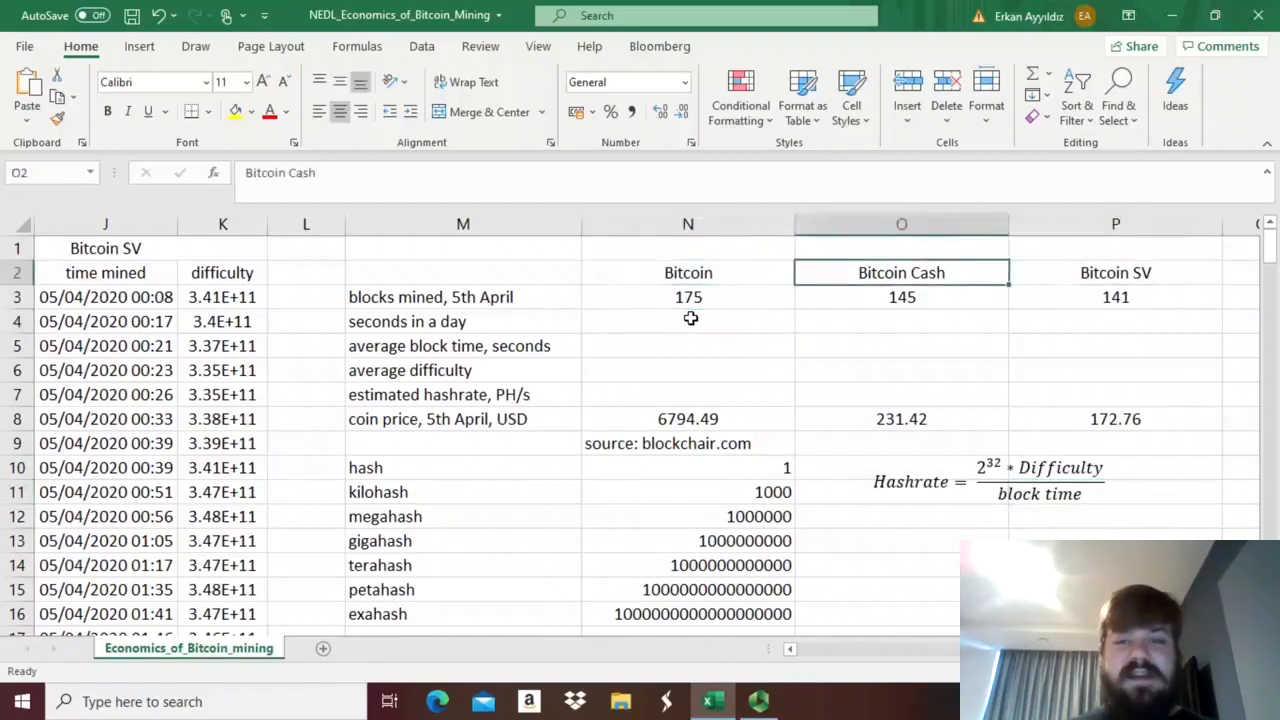
pyautogui.press('Left')
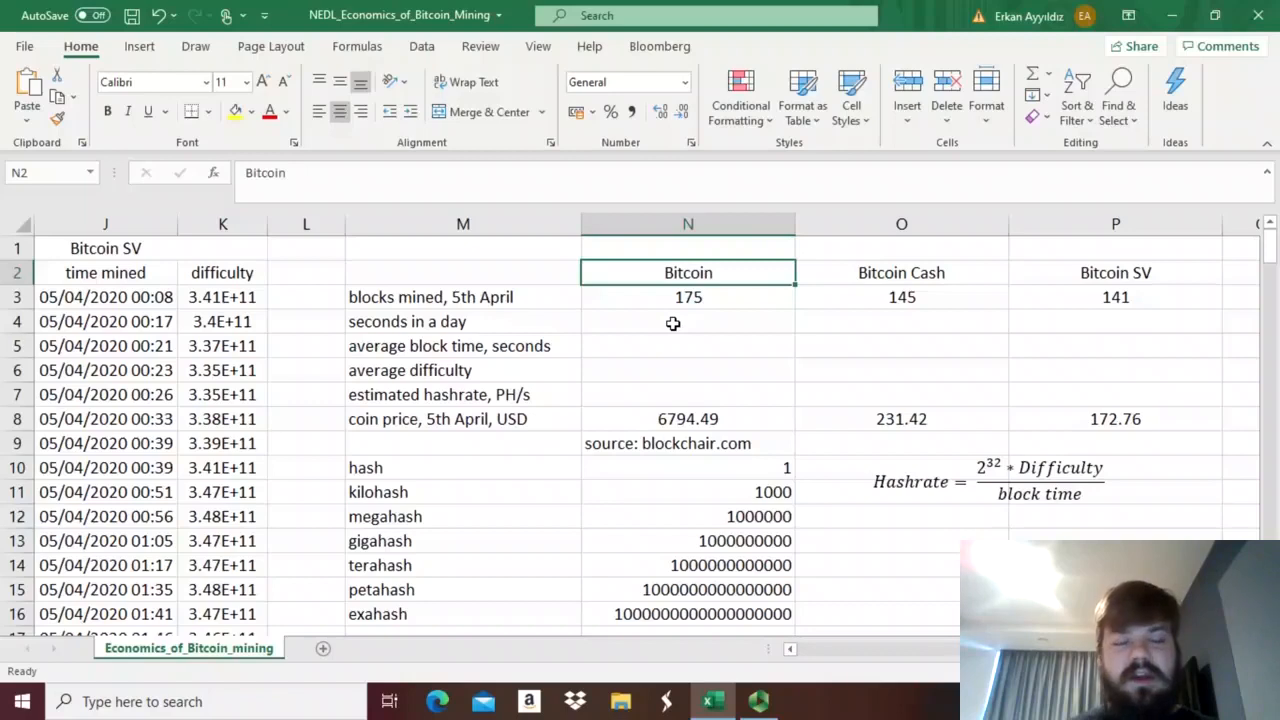
pyautogui.press('Right')
pyautogui.press('Right')
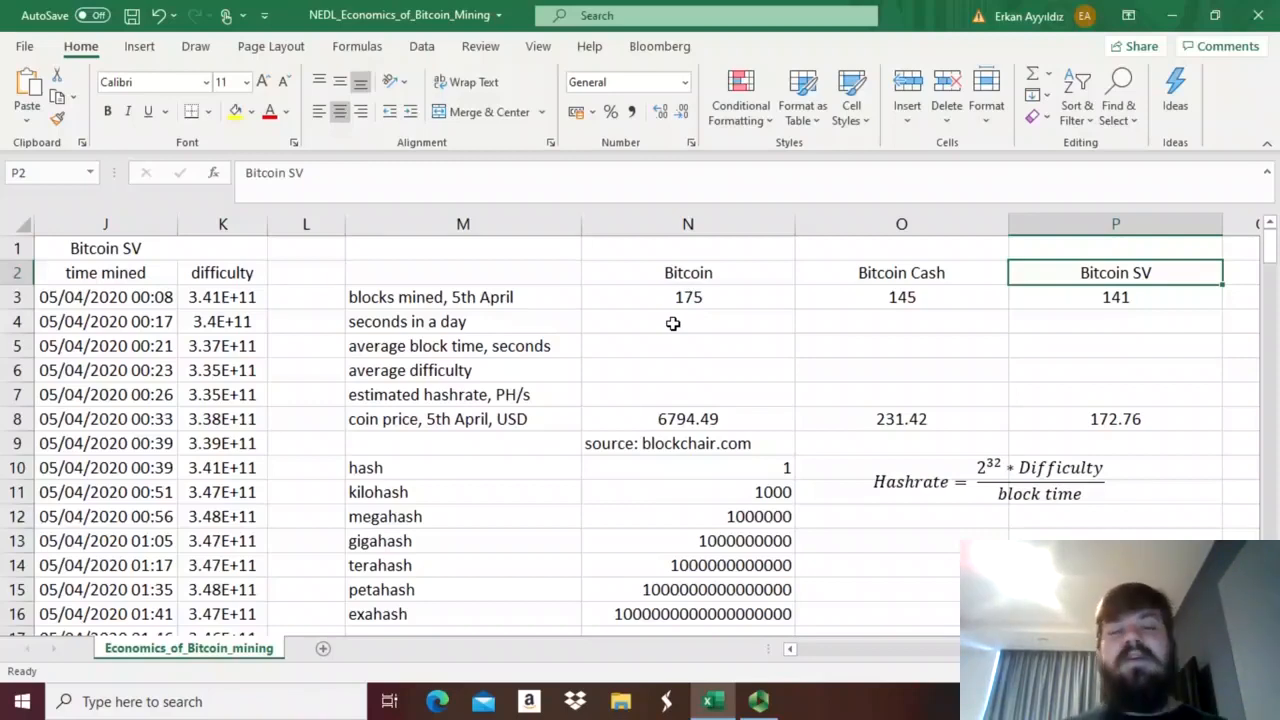
pyautogui.press('Left')
pyautogui.press('Left')
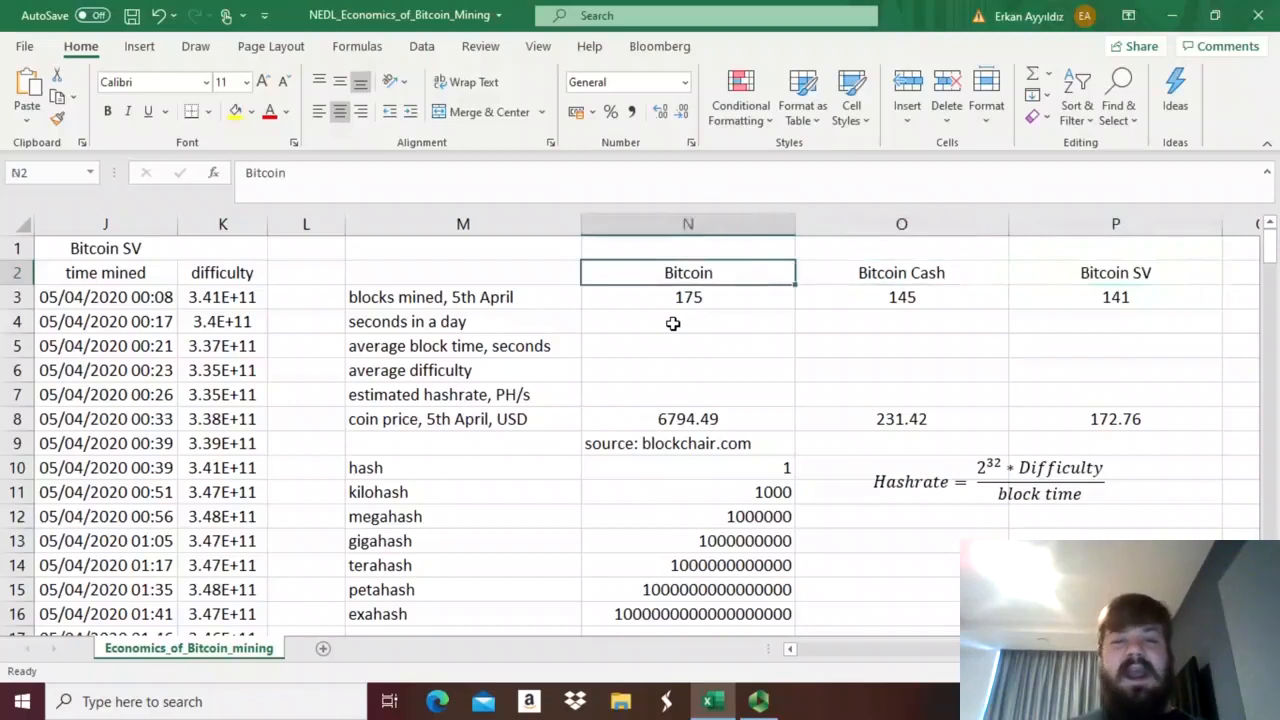
pyautogui.press('Down')
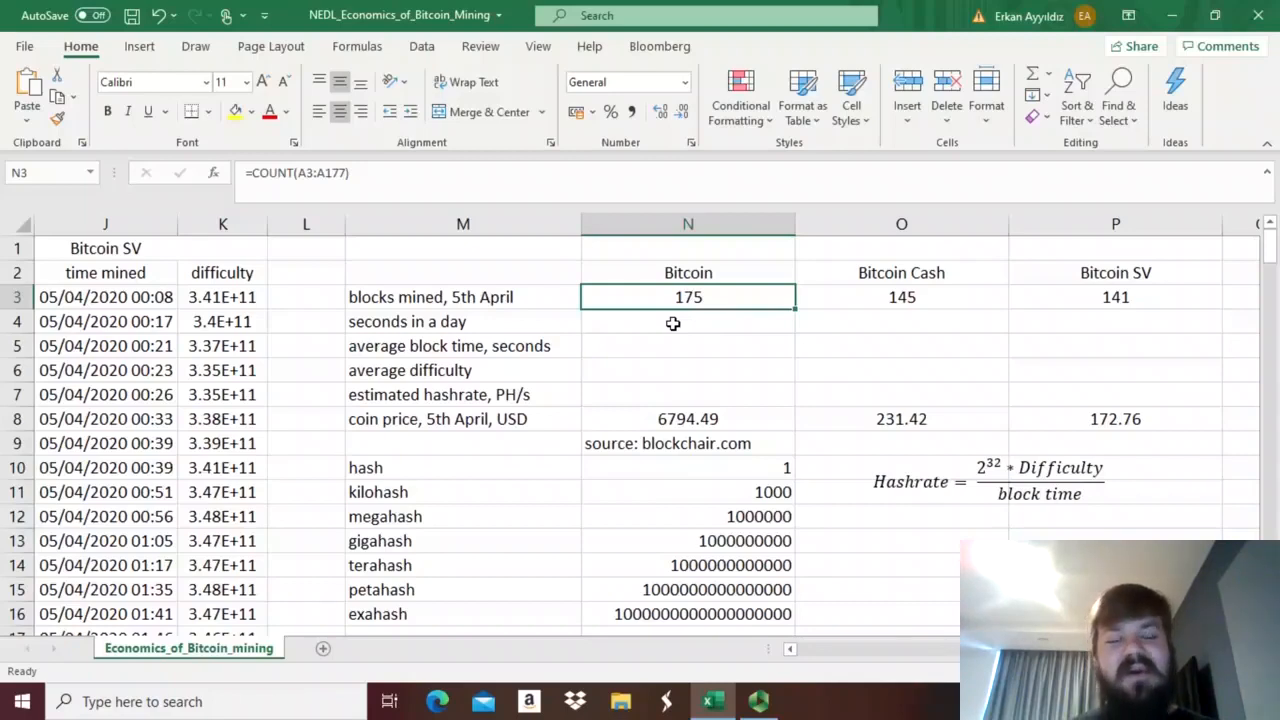
pyautogui.press('Right')
pyautogui.press('Right')
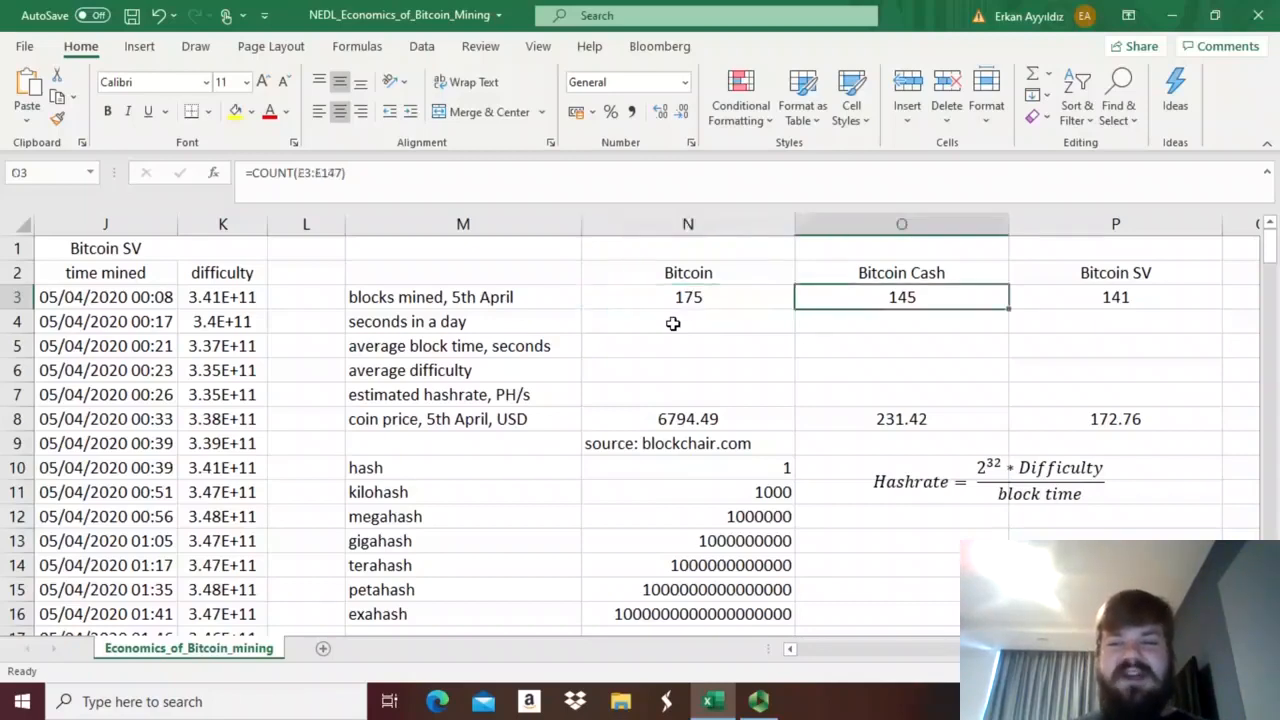
pyautogui.press('Left')
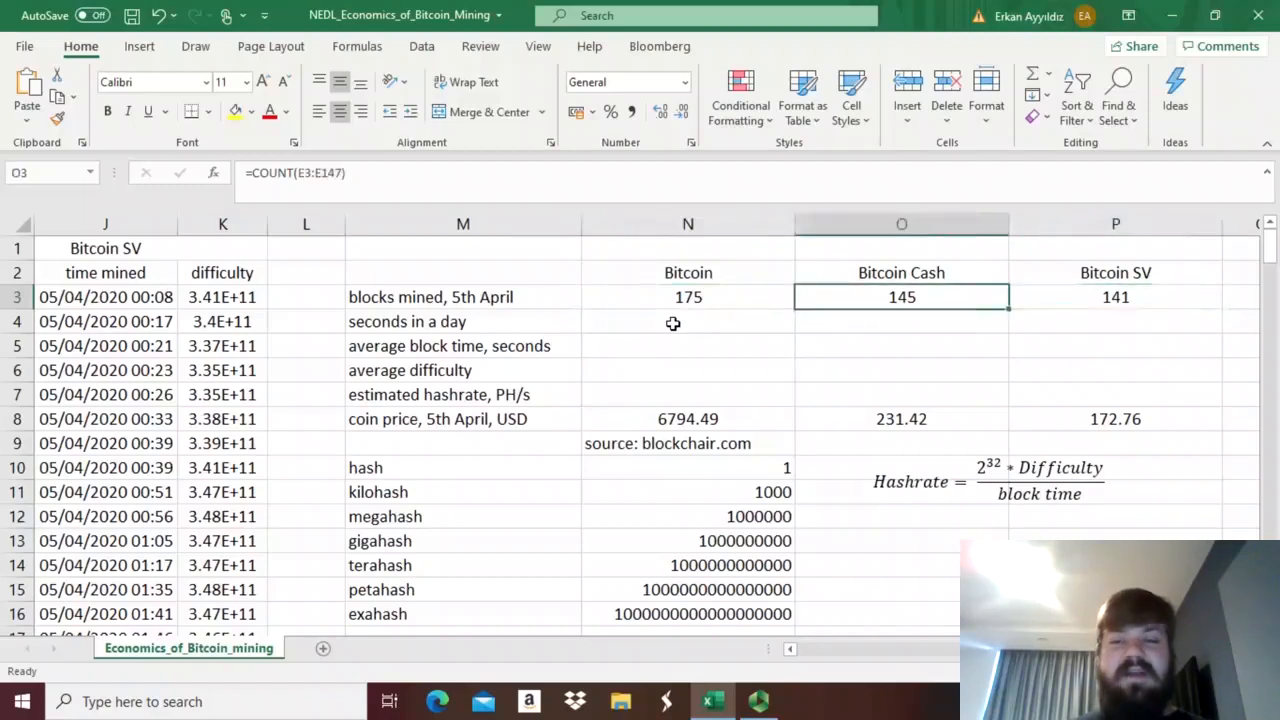
pyautogui.press('Right')
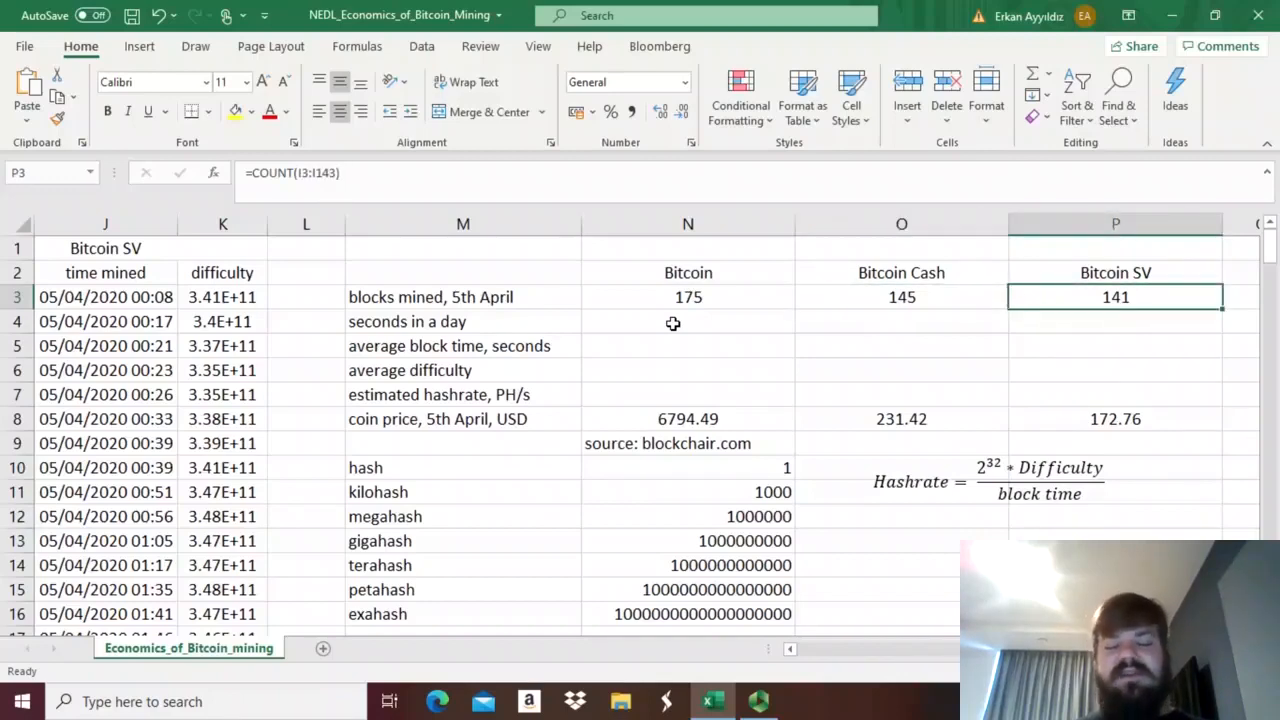
# Go back to the Bitcoin block data and examine its difficulty column from the first to the last block.
pyautogui.press('Left')
pyautogui.press('Left')
pyautogui.press('Left')
pyautogui.press('Left')
pyautogui.press('Left')
pyautogui.press('Left')
pyautogui.press('Left')
pyautogui.press('Left')
pyautogui.press('Left')
pyautogui.press('Left')
pyautogui.press('Left')
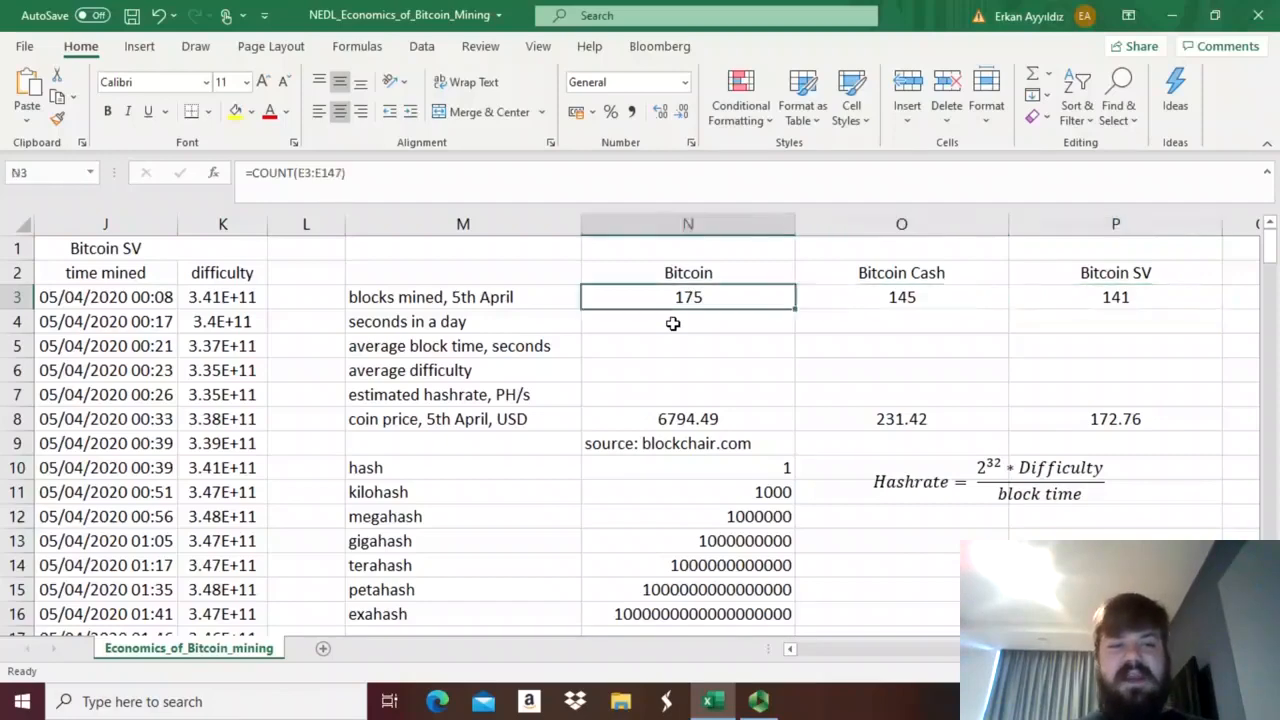
pyautogui.press('Left')
pyautogui.press('Left')
pyautogui.press('Left')
pyautogui.press('Right')
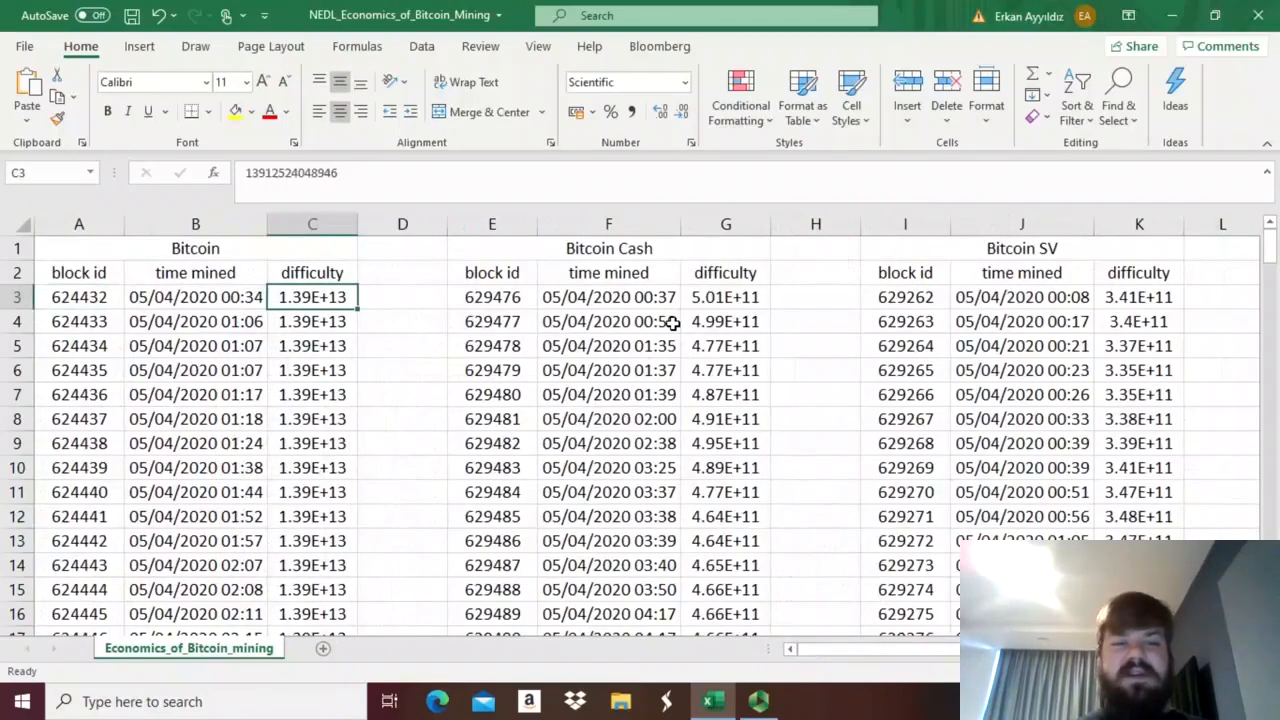
pyautogui.press('Down')
pyautogui.press('Down')
pyautogui.press('Down')
pyautogui.hotkey('ctrl', 'Down')
pyautogui.hotkey('ctrl', 'Up')
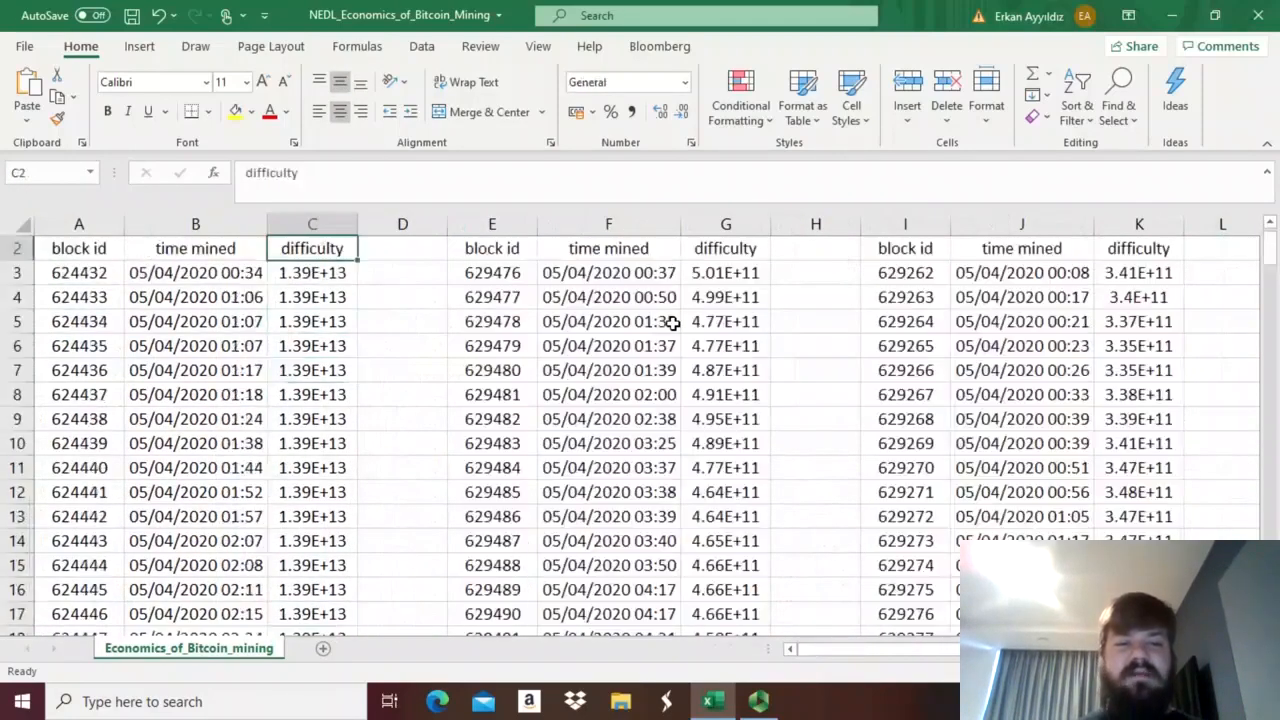
pyautogui.hotkey('ctrl', 'Up')
pyautogui.press('Down')
pyautogui.press('Down')
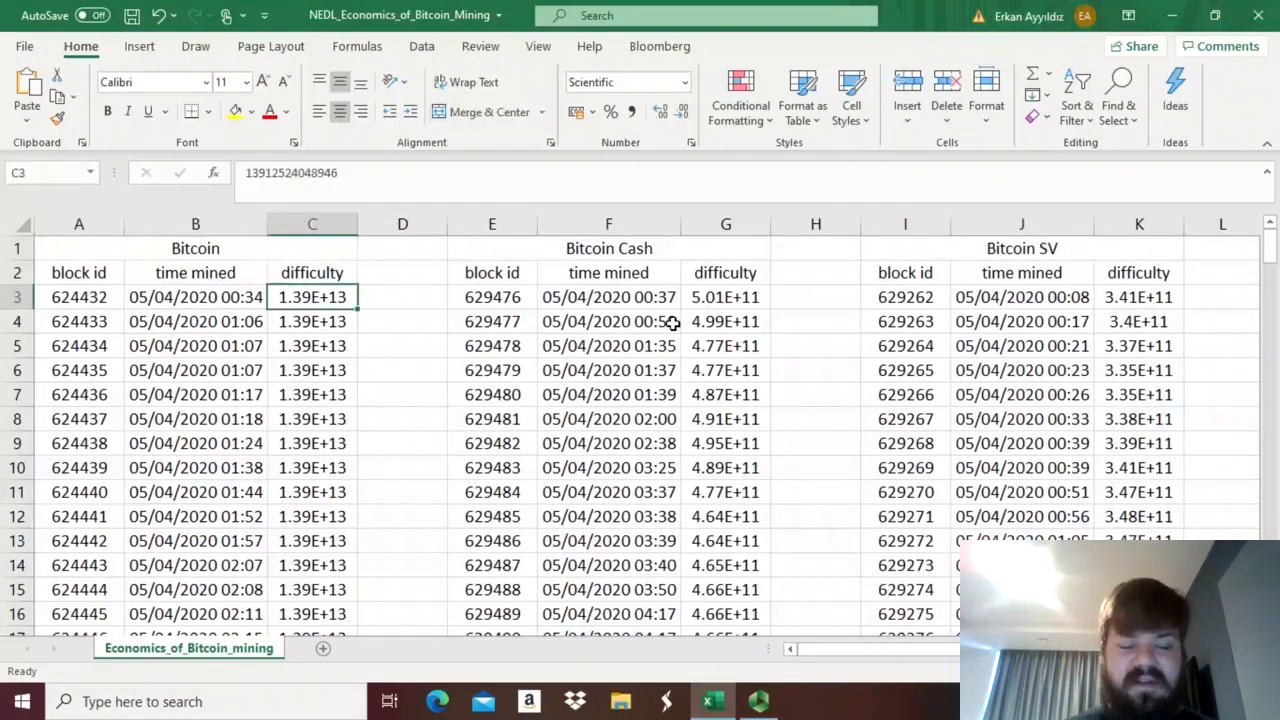
# Examine the first difficulty entries of Bitcoin Cash and Bitcoin SV for variation between blocks.
pyautogui.press('Right')
pyautogui.press('Right')
pyautogui.press('Right')
pyautogui.press('Right')
pyautogui.press('Right')
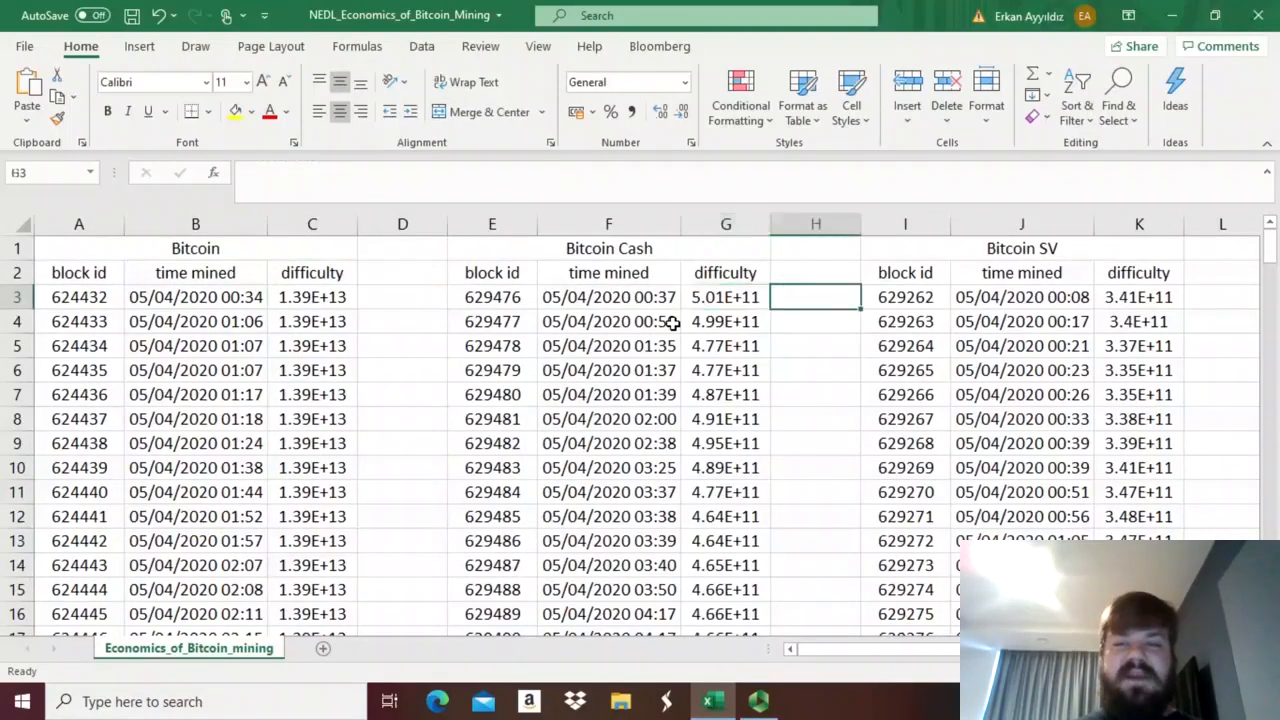
pyautogui.press('Right')
pyautogui.press('Right')
pyautogui.press('Right')
pyautogui.press('Down')
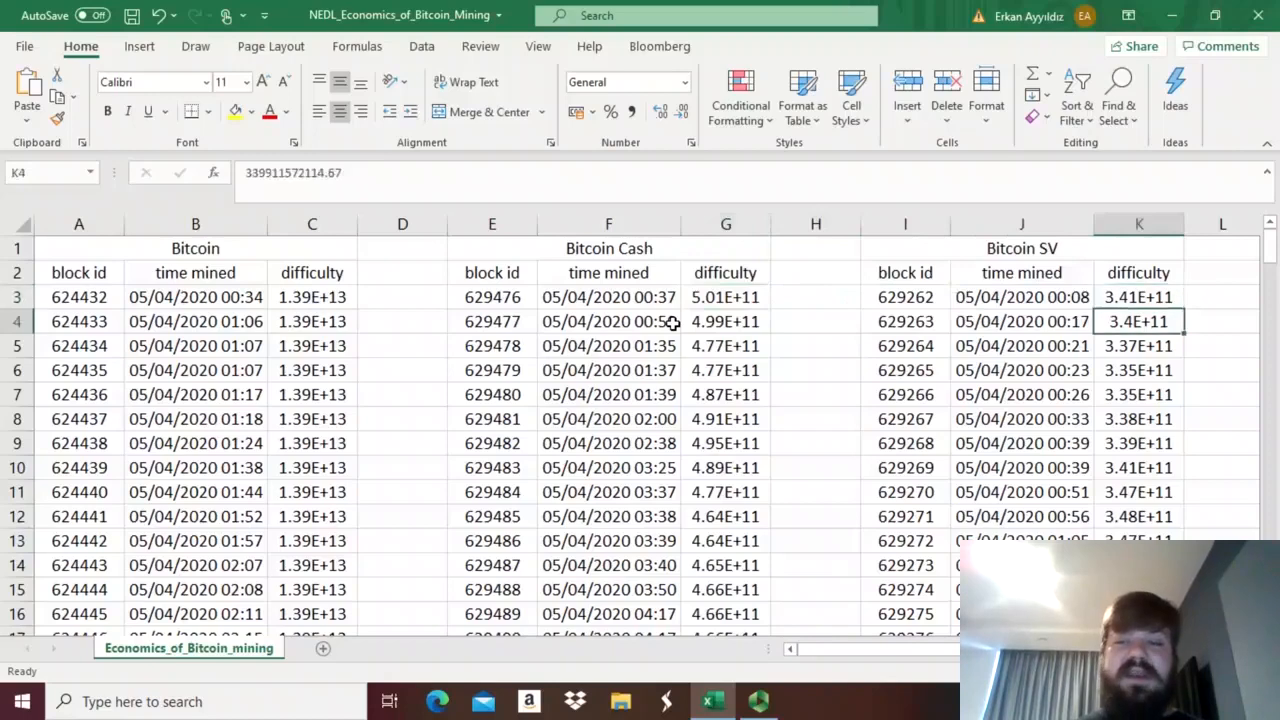
pyautogui.press('Up')
pyautogui.press('Up')
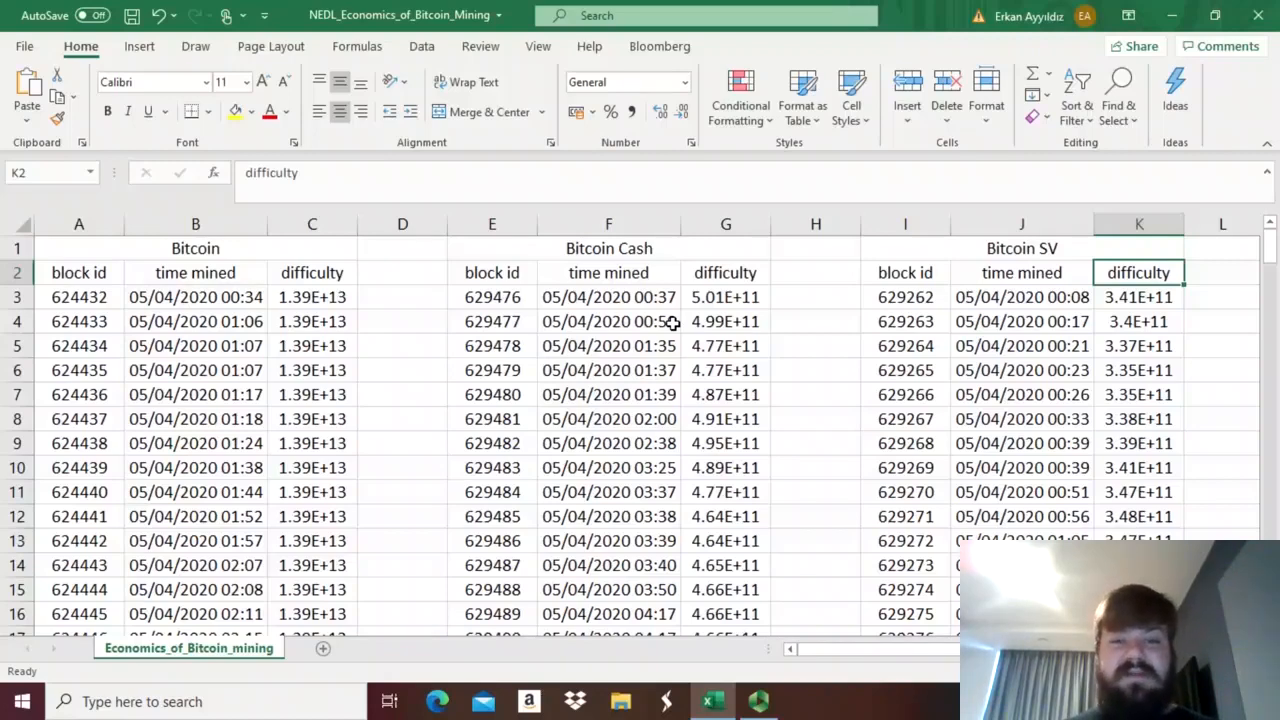
# Recheck the Bitcoin Cash and Bitcoin SV block data headings and their blocks-mined formulas in the summary table.
pyautogui.press('Left')
pyautogui.press('Left')
pyautogui.press('Left')
pyautogui.press('Left')
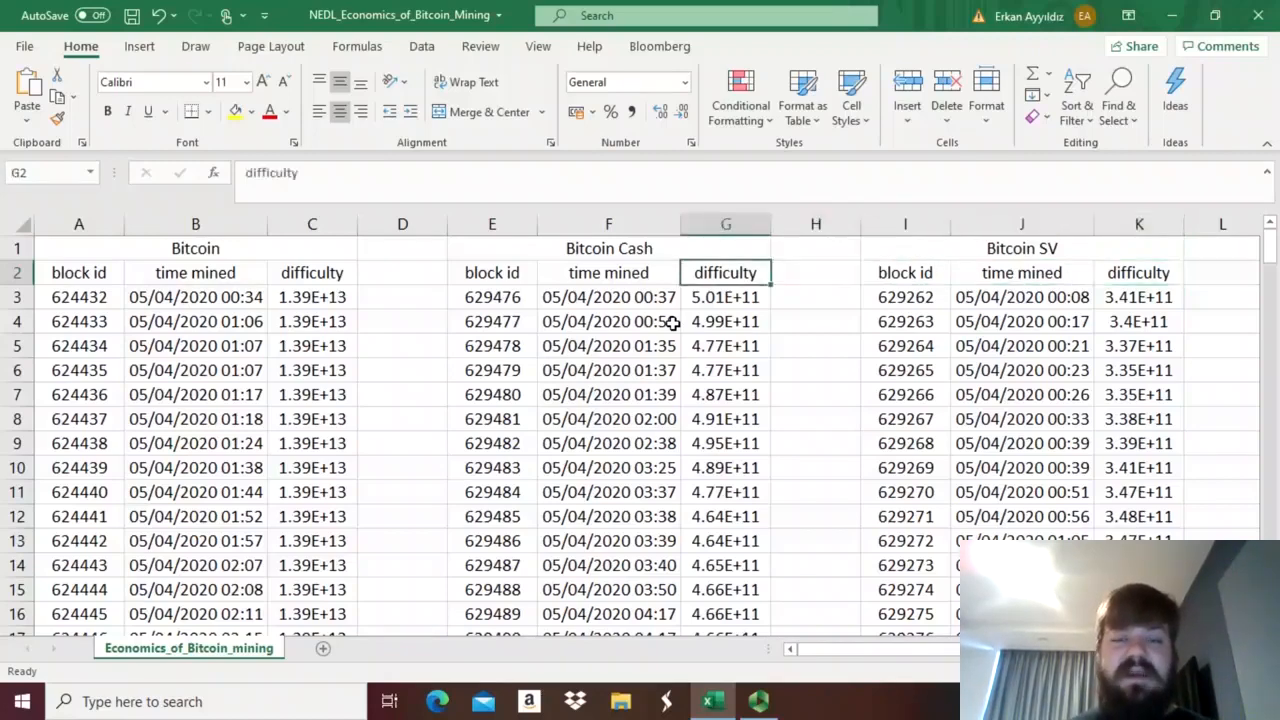
pyautogui.press('Right')
pyautogui.press('Right')
pyautogui.press('Right')
pyautogui.press('Right')
pyautogui.press('Right')
pyautogui.press('Right')
pyautogui.press('Right')
pyautogui.press('Right')
pyautogui.press('Right')
pyautogui.press('Right')
pyautogui.press('Right')
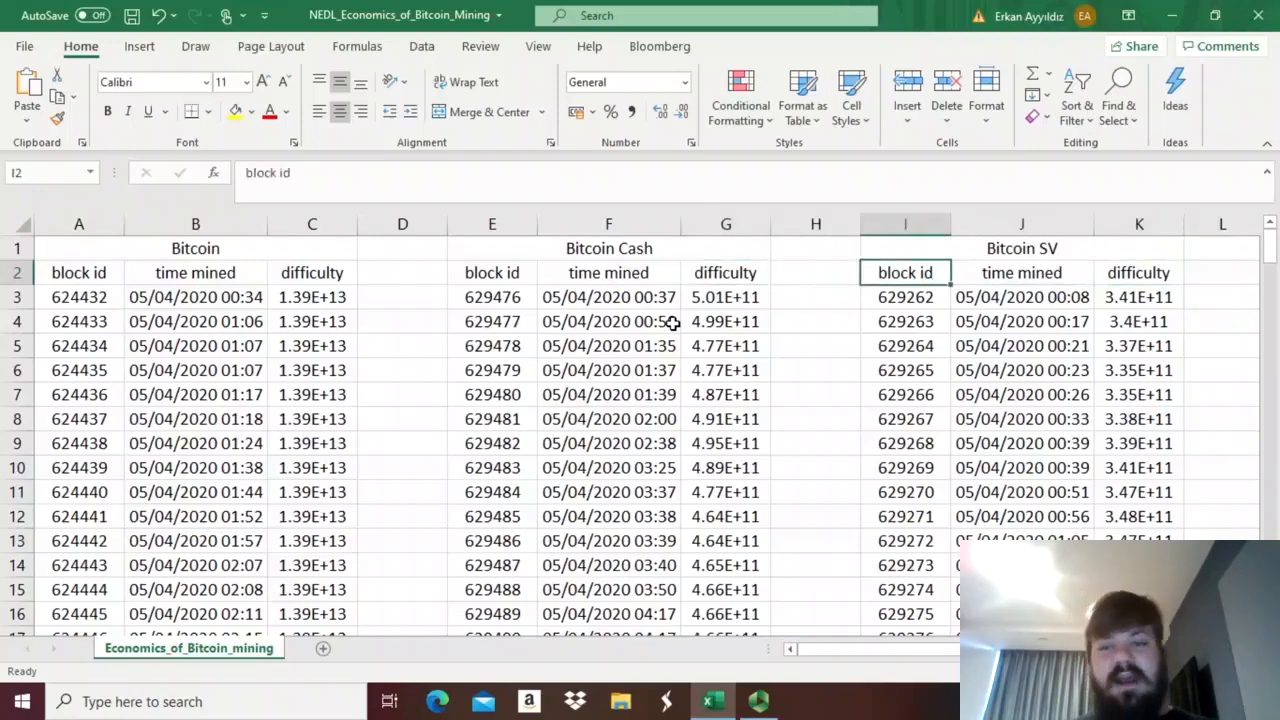
pyautogui.press('Left')
pyautogui.press('Left')
pyautogui.press('Left')
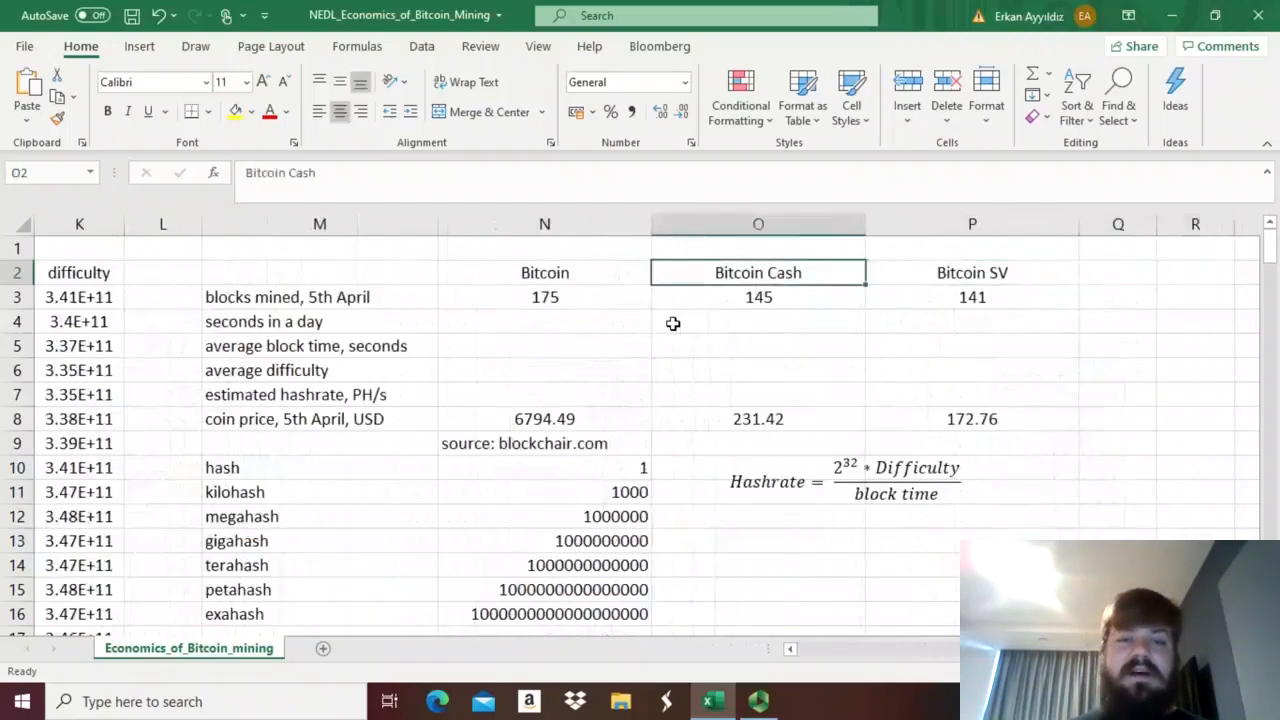
pyautogui.press('Down')
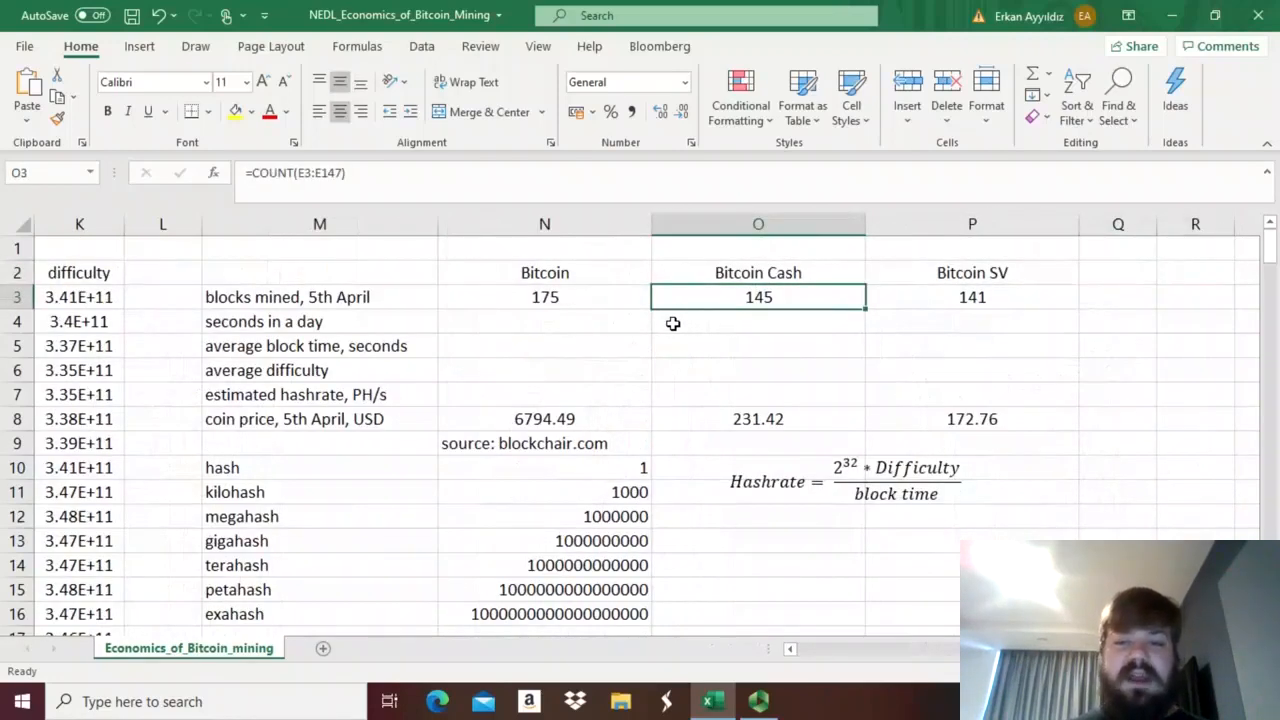
pyautogui.press('Right')
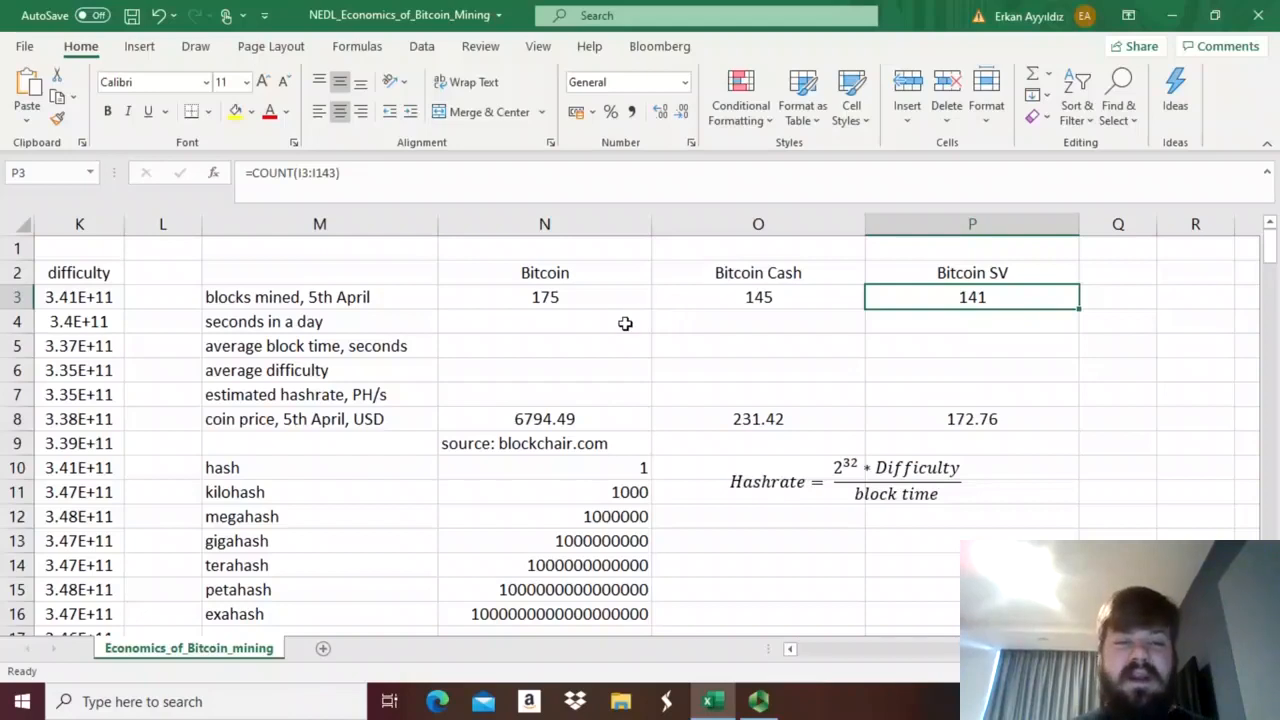
# Calculate the seconds in a day for Bitcoin as =24*60*60 and fill the formula across to Bitcoin Cash and Bitcoin SV.
pyautogui.click(625, 323)
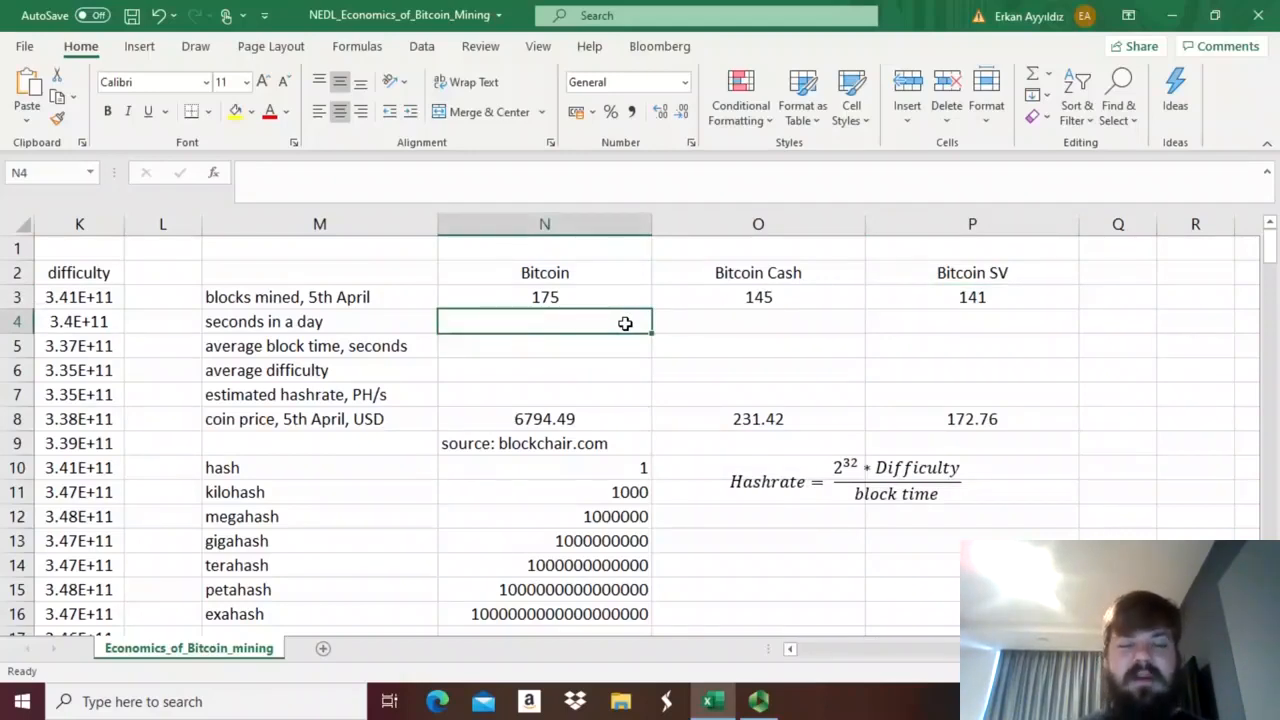
pyautogui.doubleClick(625, 323)
pyautogui.write('=')
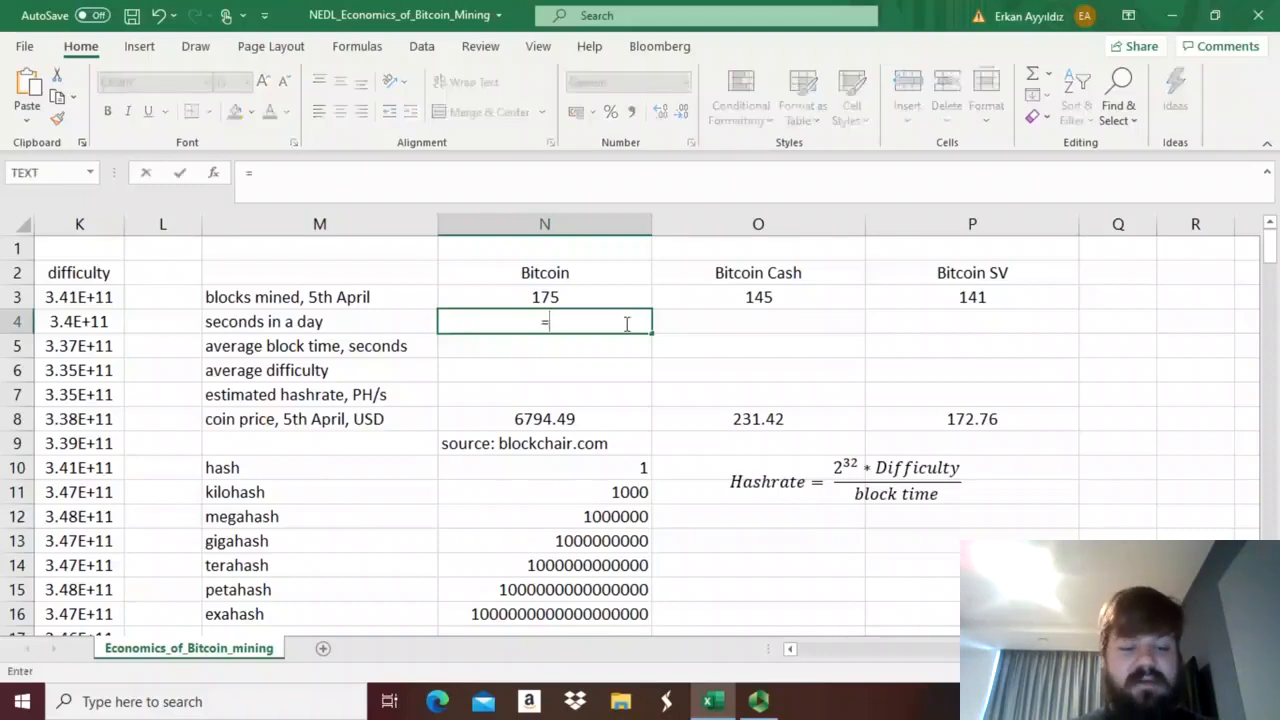
pyautogui.write('24*')
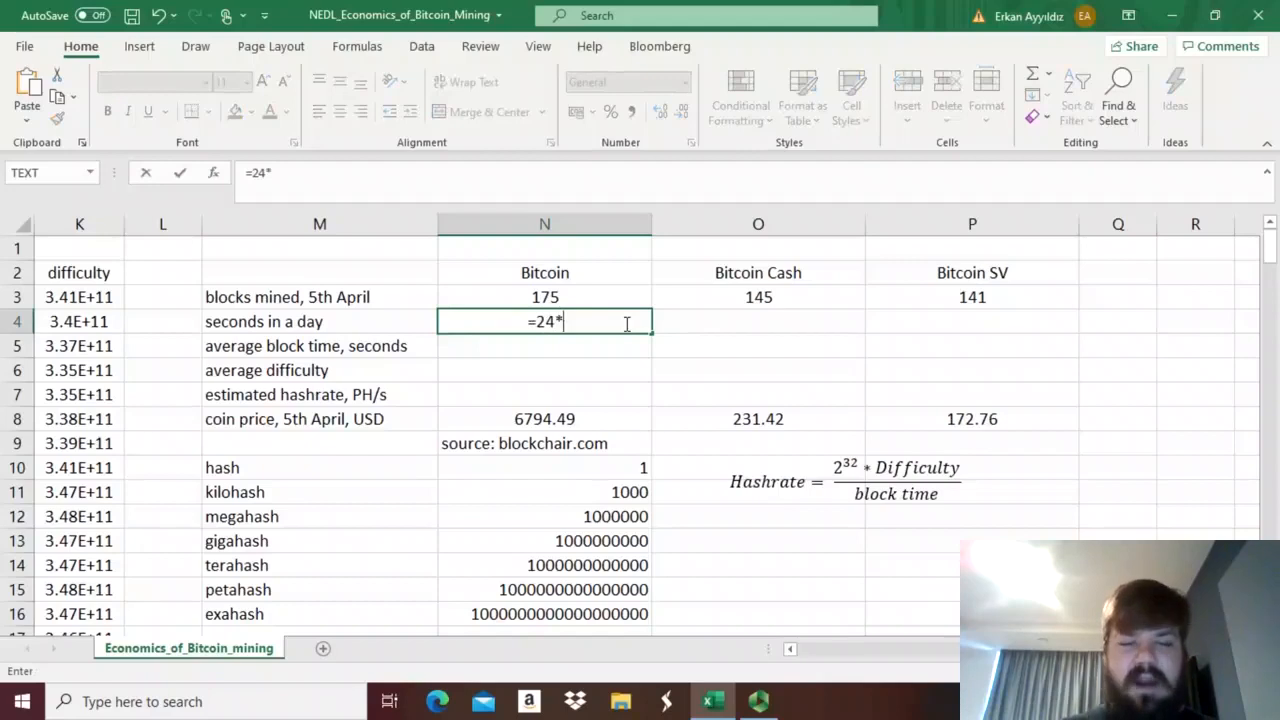
pyautogui.write('60')
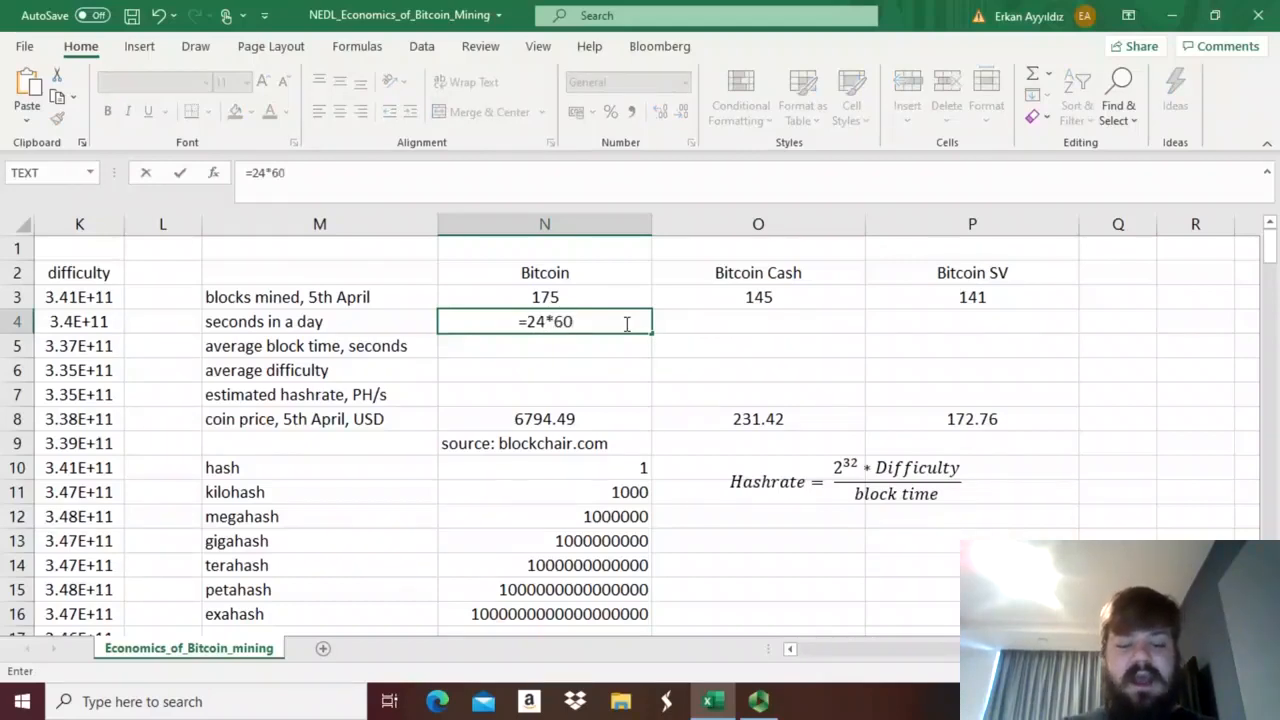
pyautogui.write('*60')
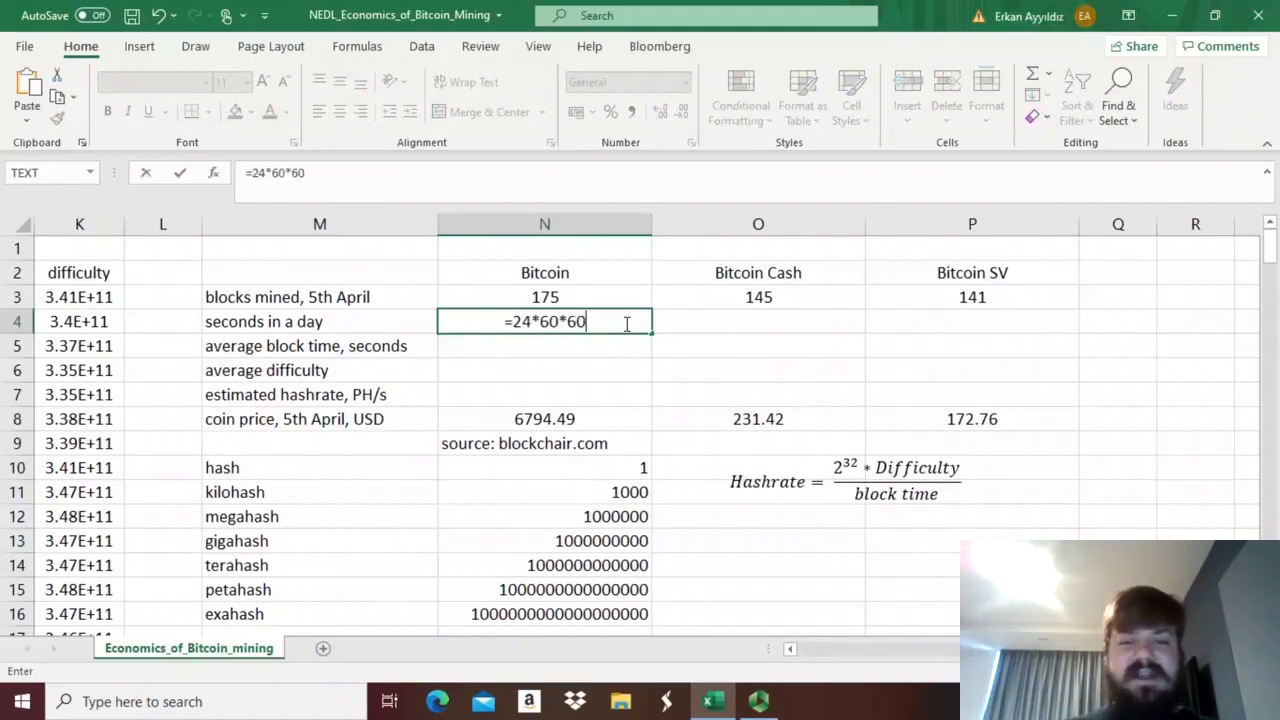
pyautogui.press('Return')
pyautogui.click(625, 323)
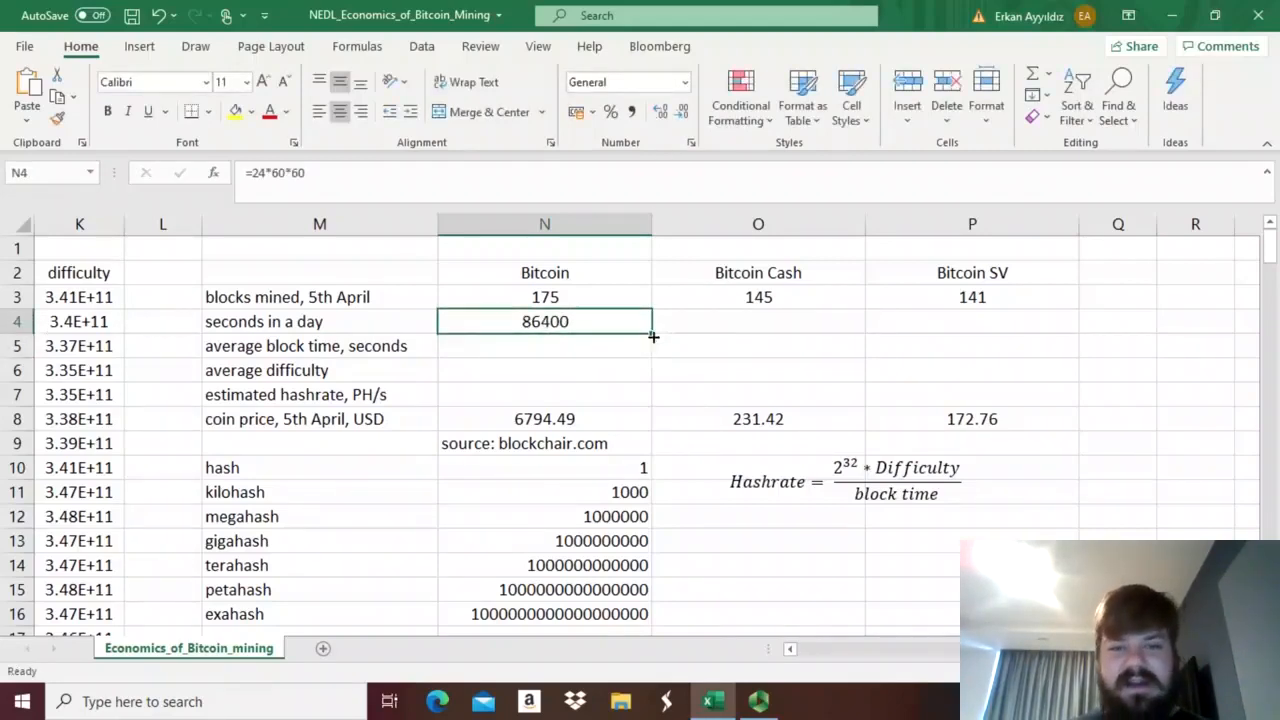
pyautogui.moveTo(652, 333); pyautogui.dragTo(1064, 316)
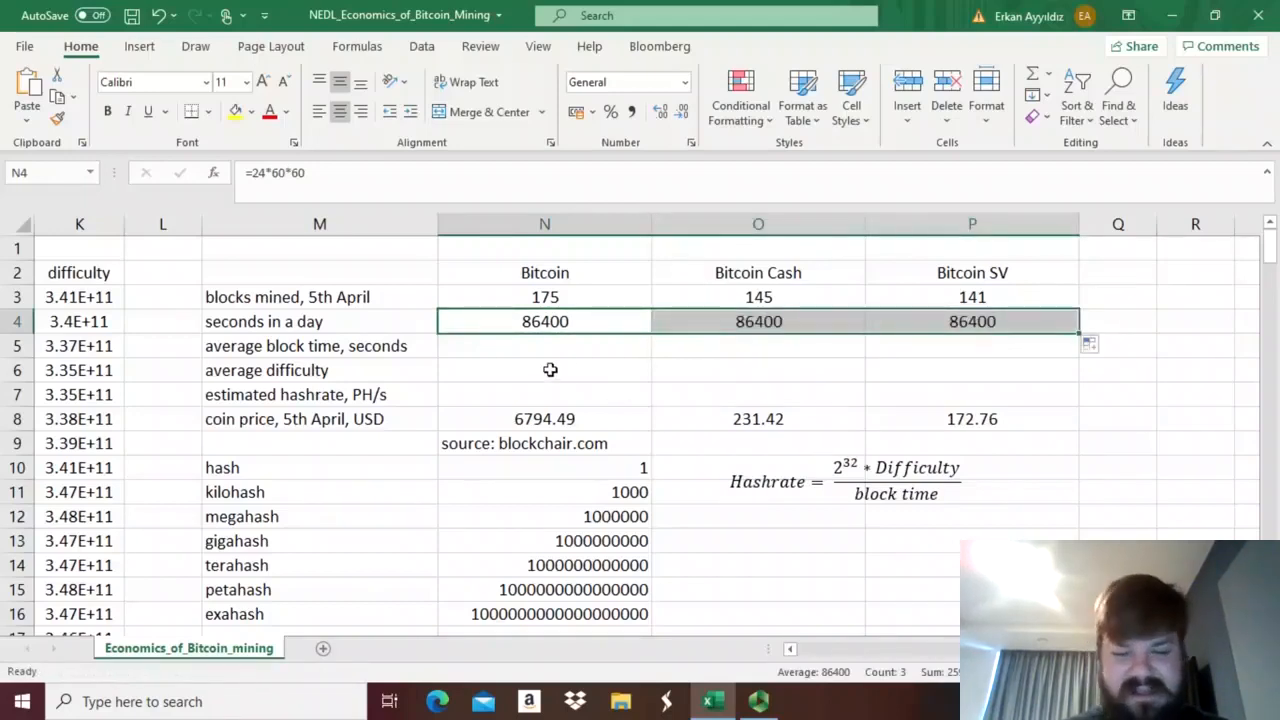
# Calculate average block time as seconds in a day divided by blocks mined (=N4/N3) and fill it across to Bitcoin Cash and Bitcoin SV.
pyautogui.click(514, 343)
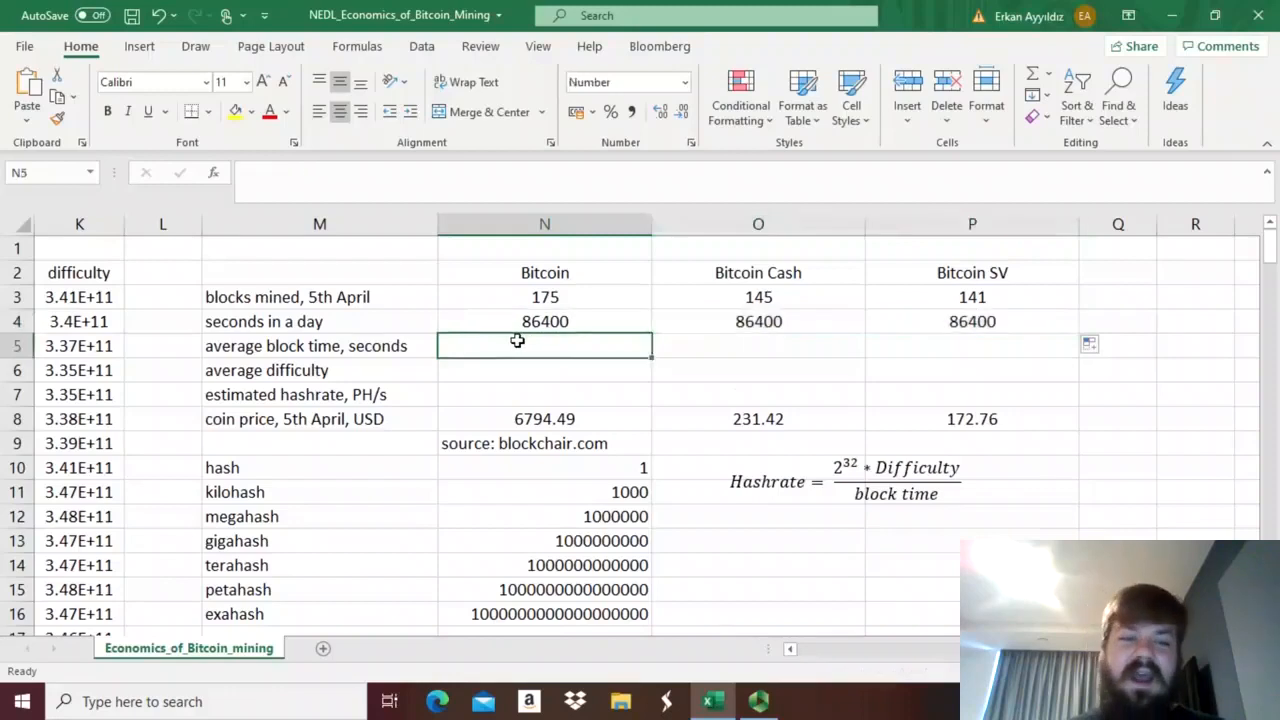
pyautogui.write('=')
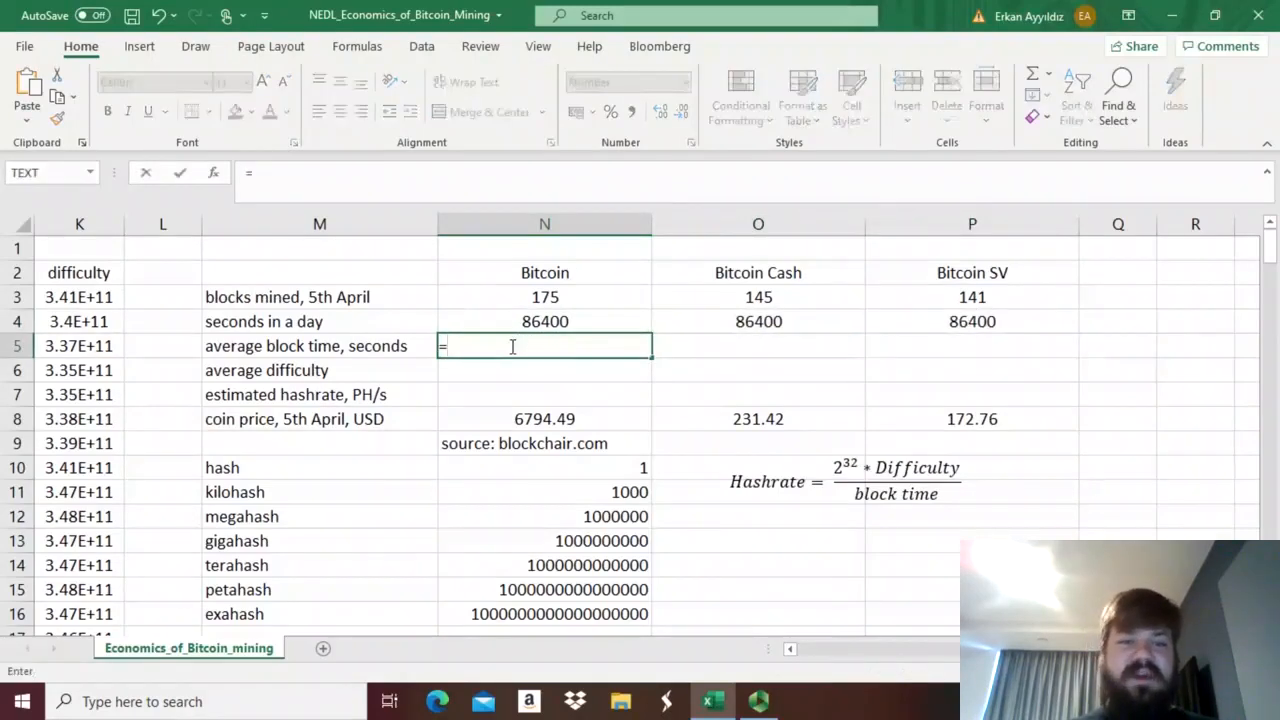
pyautogui.click(515, 321)
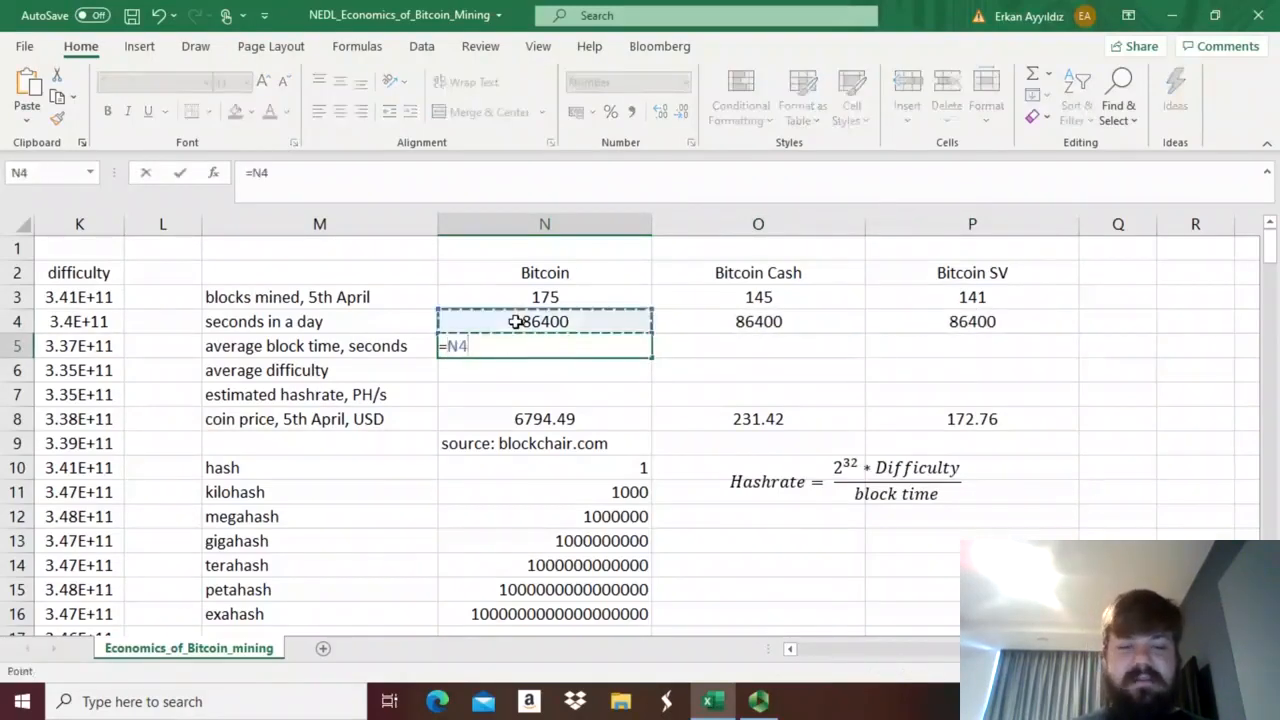
pyautogui.write('/')
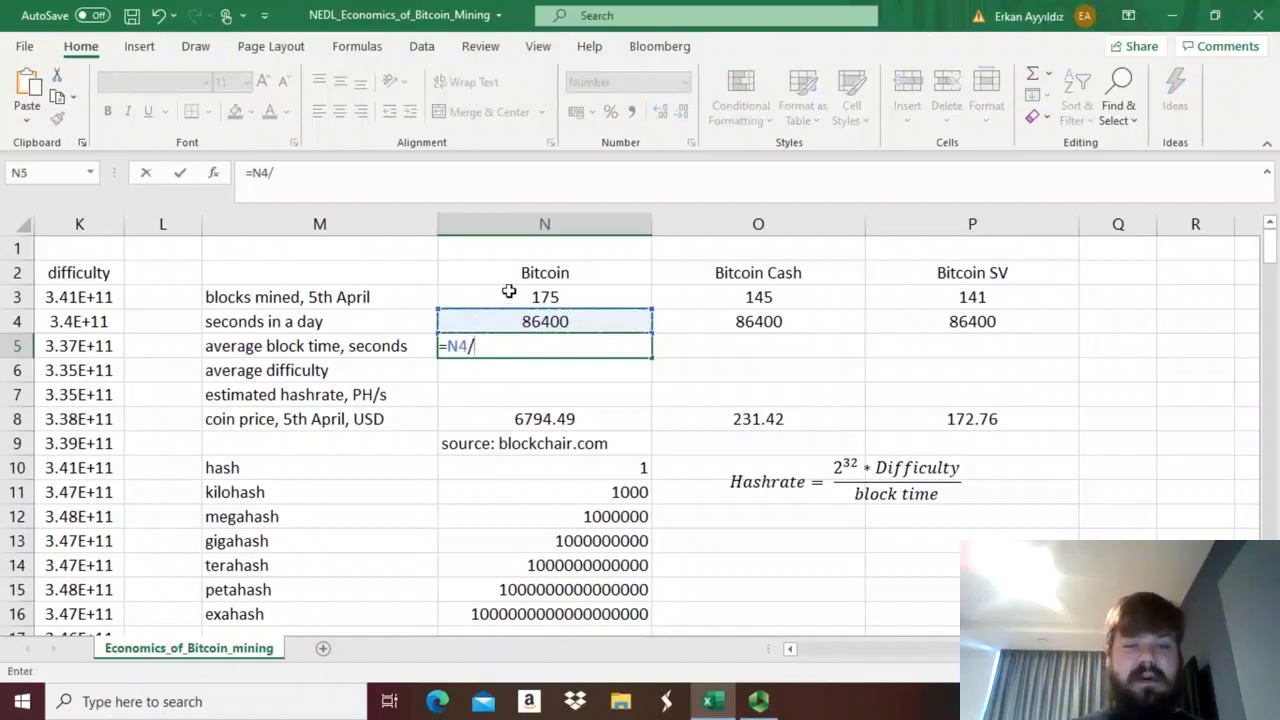
pyautogui.click(509, 291)
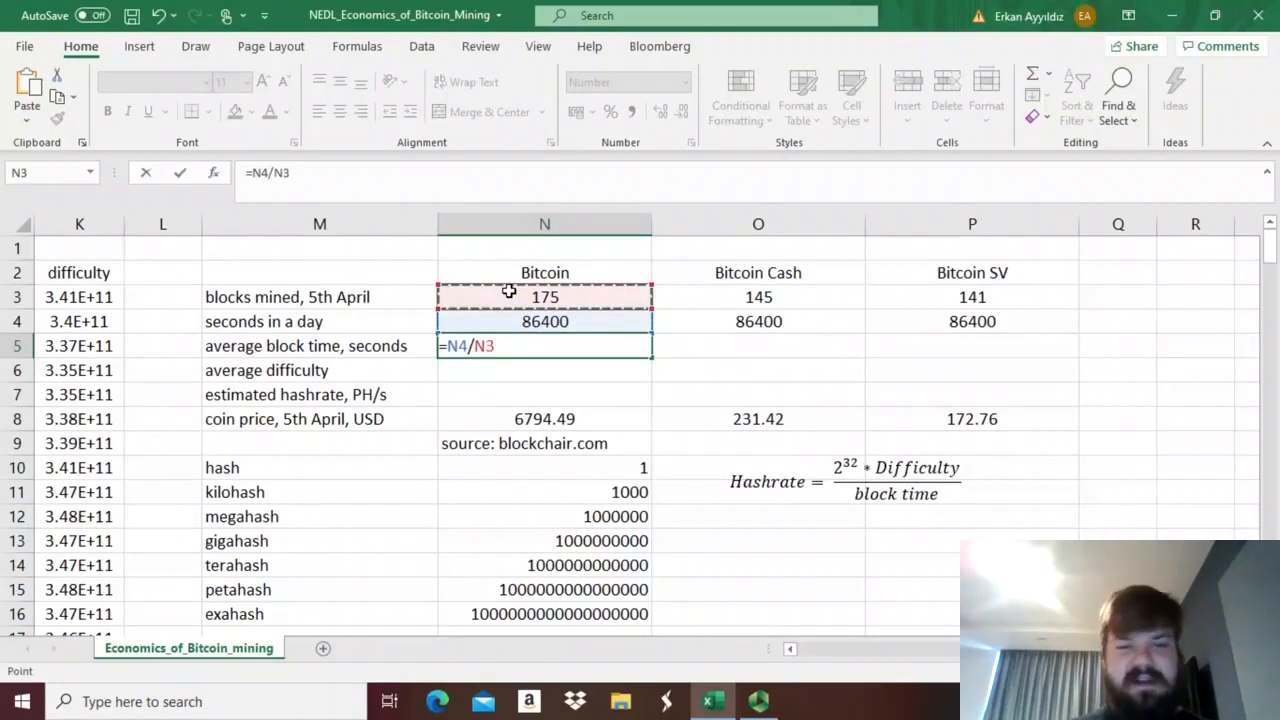
pyautogui.press('Return')
pyautogui.press('Up')
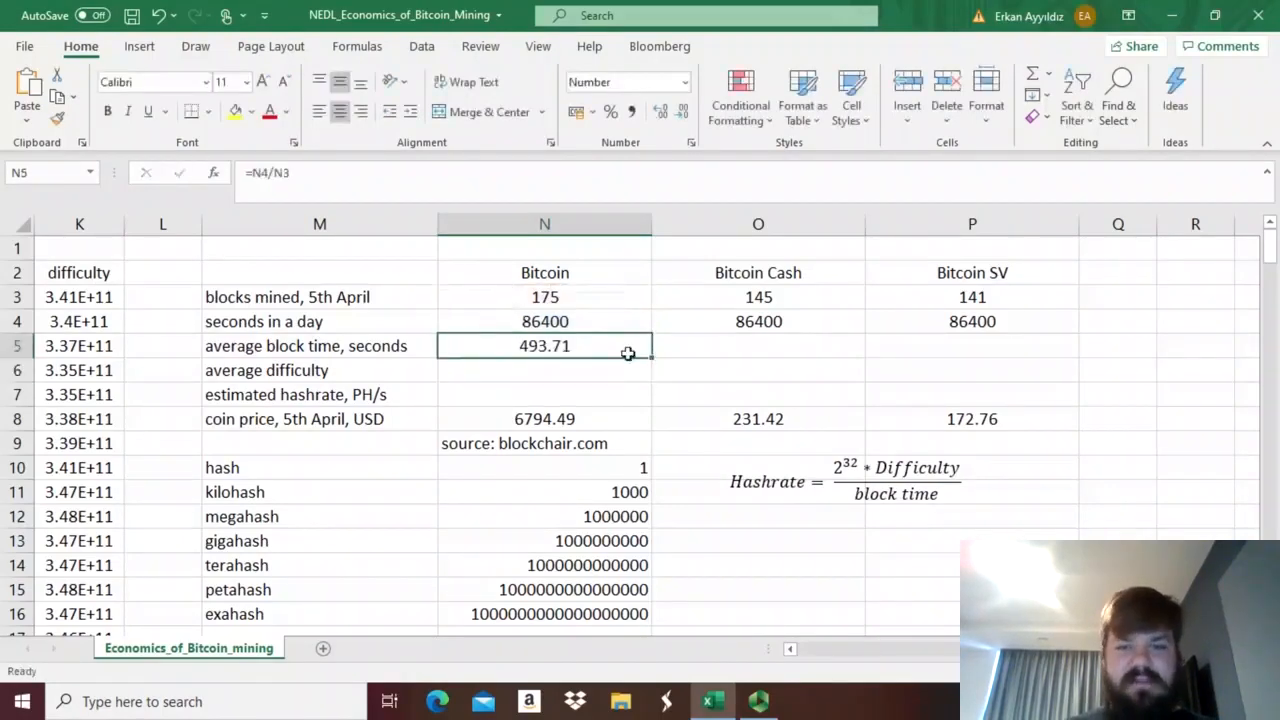
pyautogui.moveTo(650, 356); pyautogui.dragTo(990, 356)
pyautogui.click(563, 394)
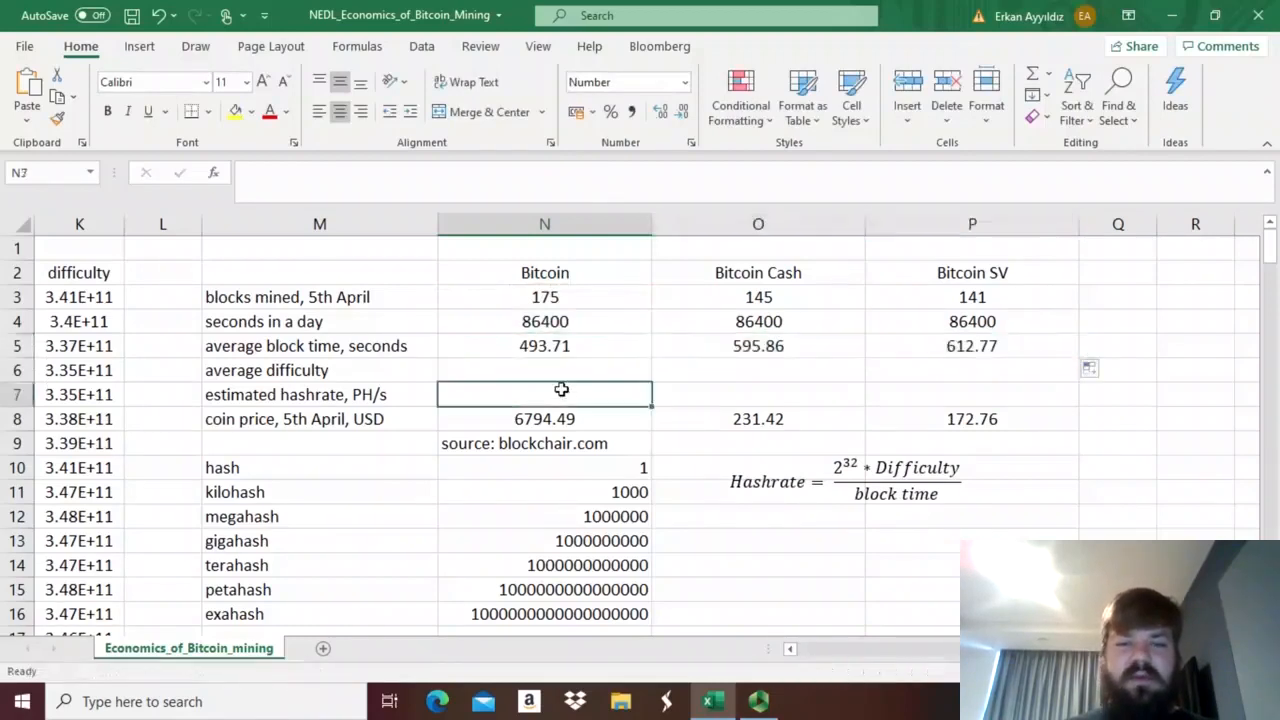
pyautogui.click(541, 345)
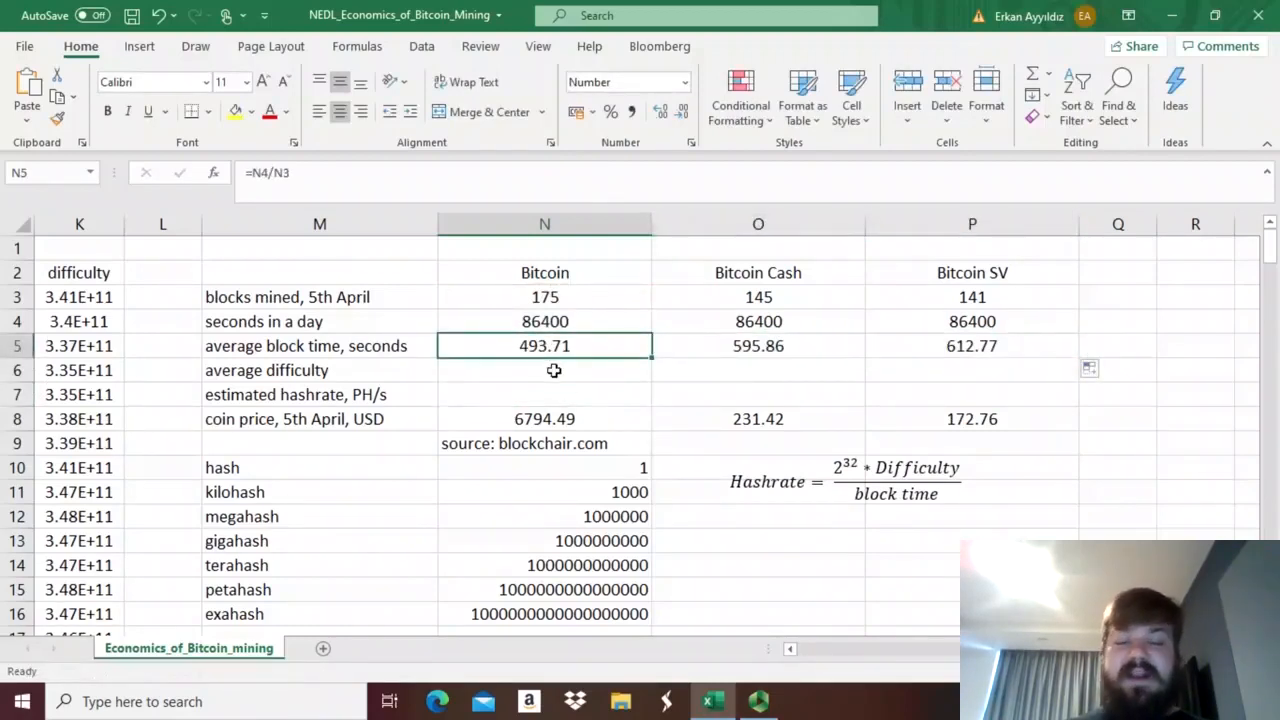
pyautogui.click(781, 346)
pyautogui.click(938, 346)
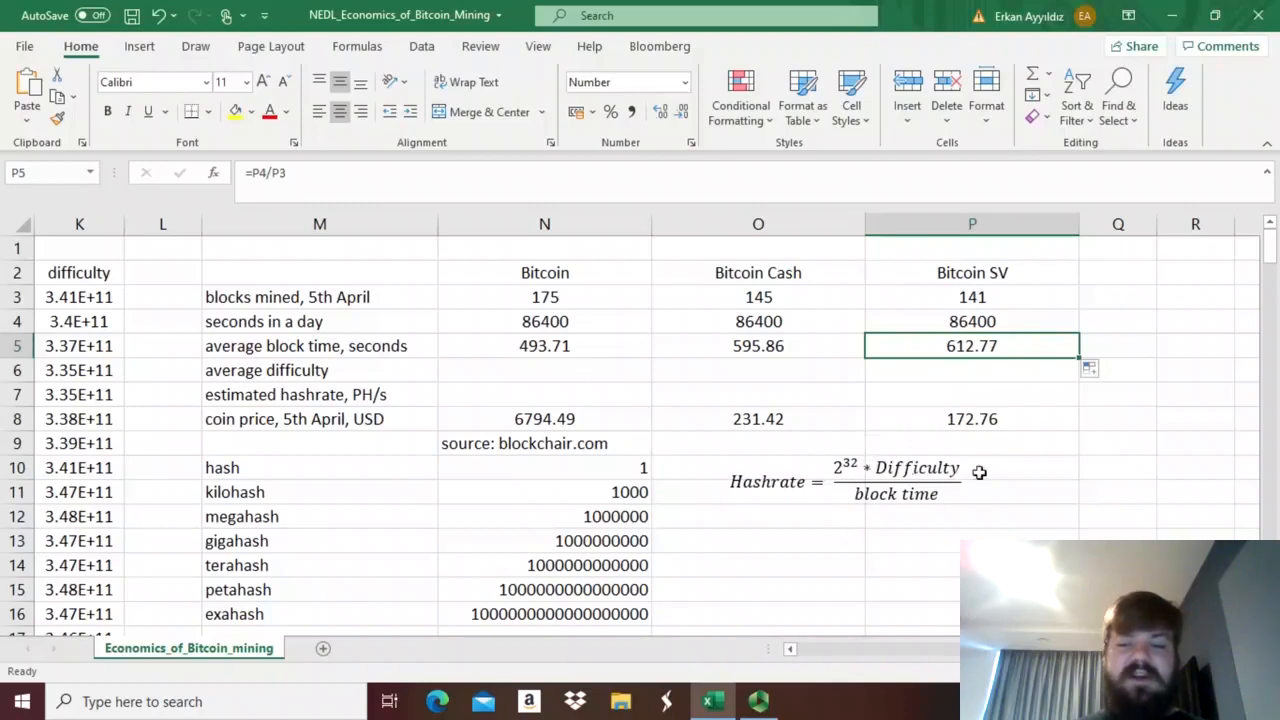
# Calculate Bitcoin's average difficulty in N6 from its whole difficulty column with =AVERAGE(C3:C177).
pyautogui.click(518, 352)
pyautogui.click(497, 367)
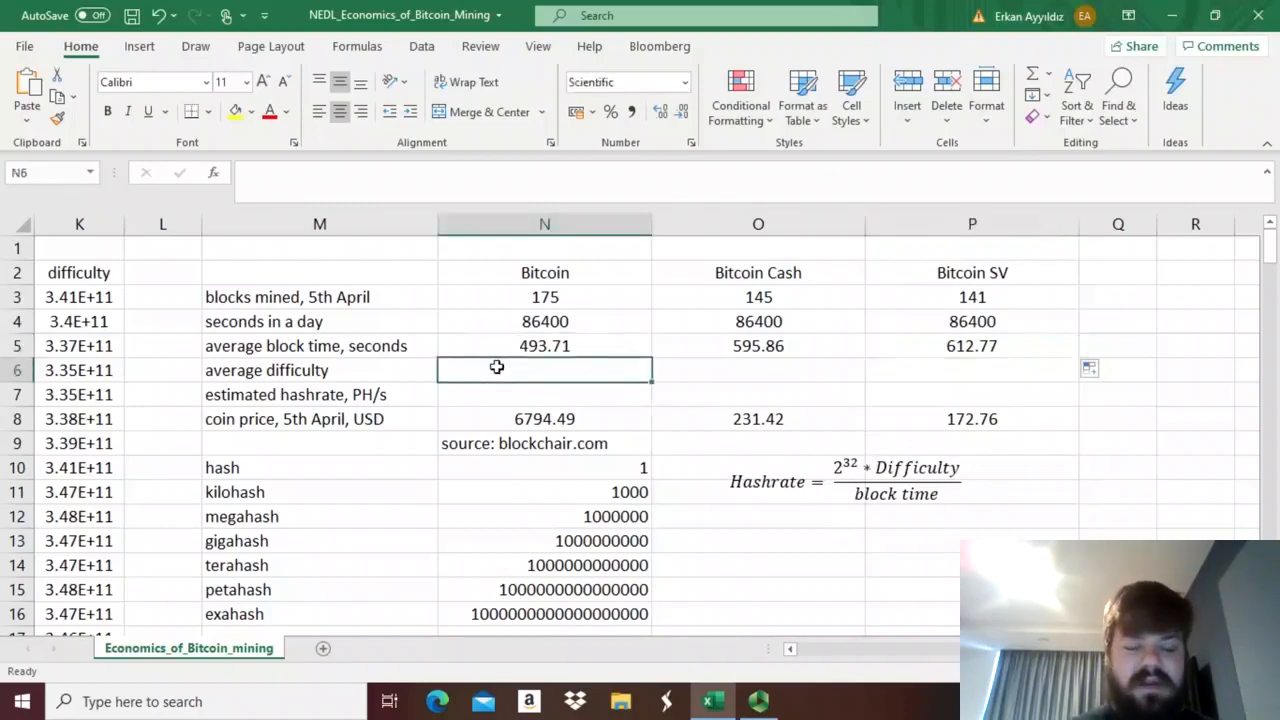
pyautogui.write('=')
pyautogui.scroll(-1, 497, 367)
pyautogui.hscroll(-1, 497, 367)
pyautogui.write('AVERAG')
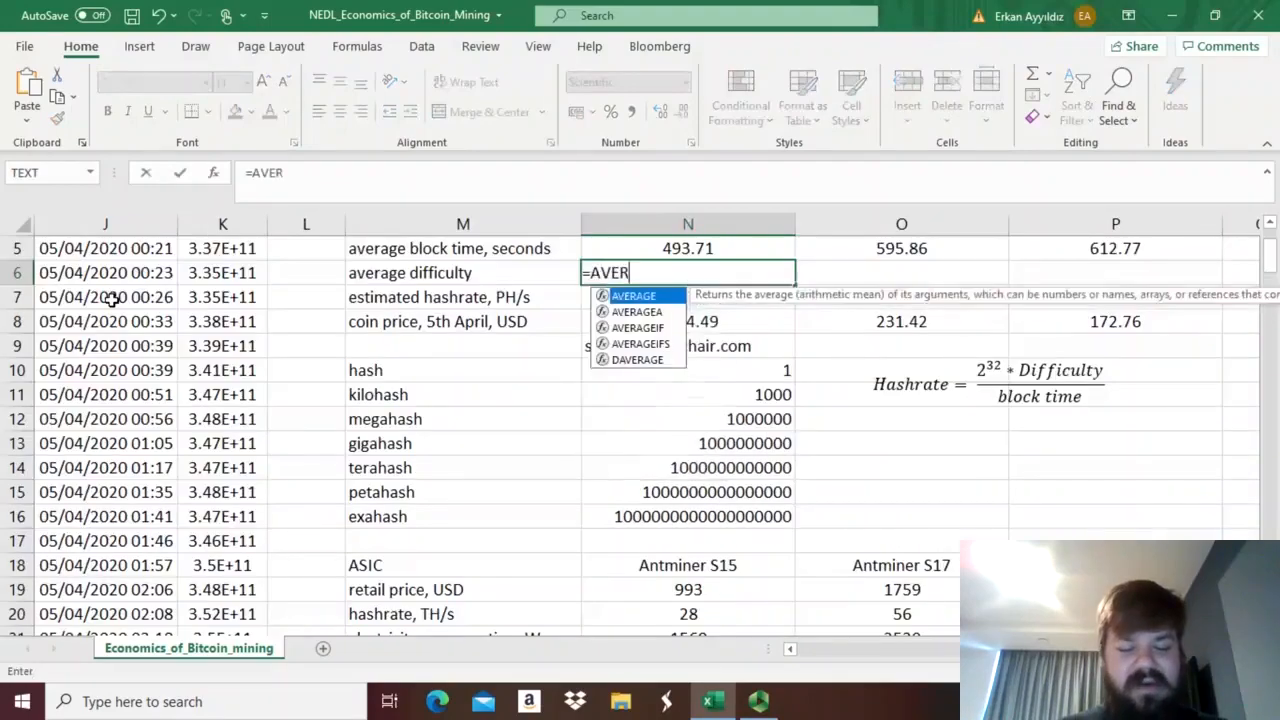
pyautogui.press('Tab')
pyautogui.press('Left')
pyautogui.press('Left')
pyautogui.press('Left')
pyautogui.press('Left')
pyautogui.press('Left')
pyautogui.press('Left')
pyautogui.press('Left')
pyautogui.press('Left')
pyautogui.press('Left')
pyautogui.press('Left')
pyautogui.press('Left')
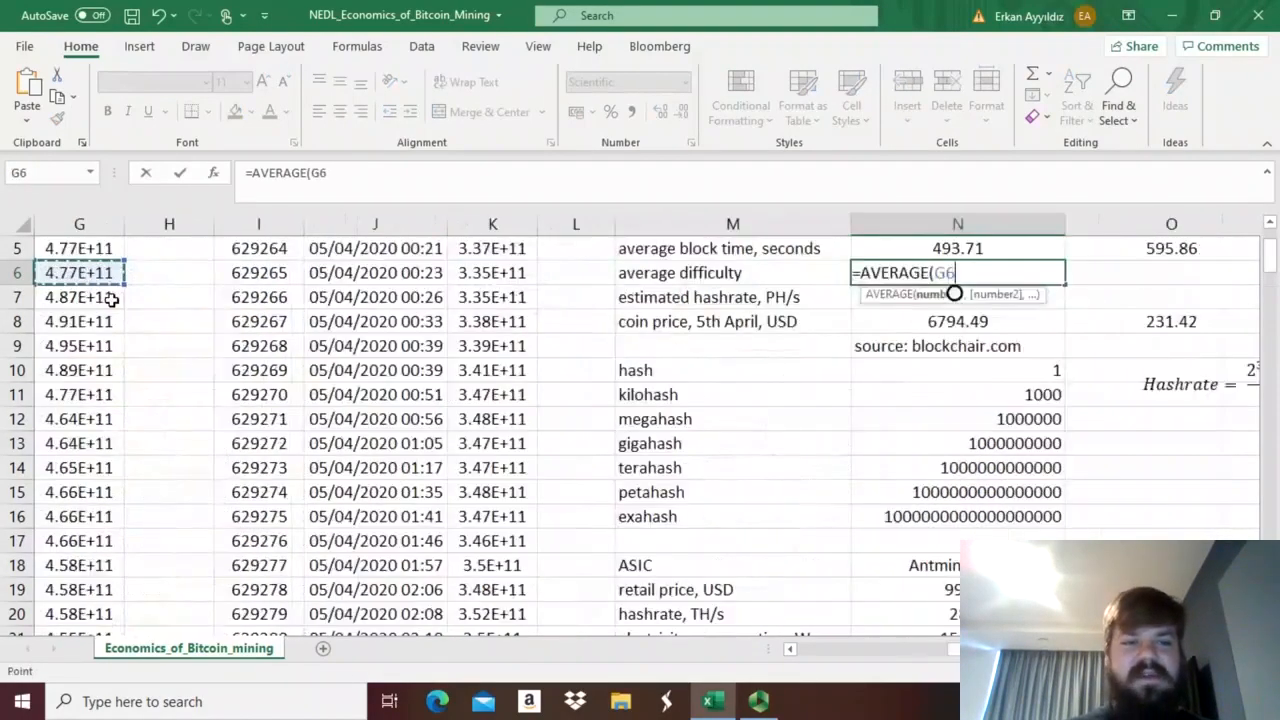
pyautogui.press('Left')
pyautogui.press('Left')
pyautogui.press('Up')
pyautogui.press('Up')
pyautogui.press('Right')
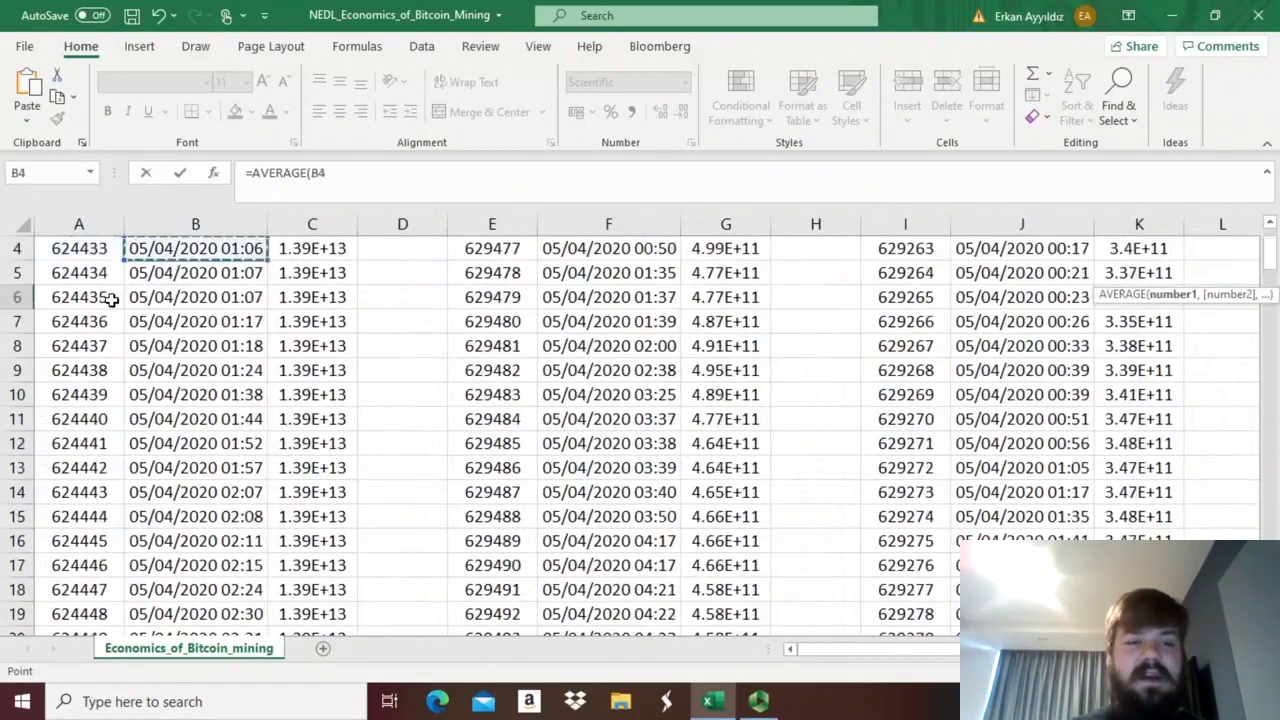
pyautogui.press('Right')
pyautogui.press('Up')
pyautogui.press('Up')
pyautogui.press('Up')
pyautogui.press('Down')
pyautogui.press('Down')
pyautogui.press('Right')
pyautogui.press('Right')
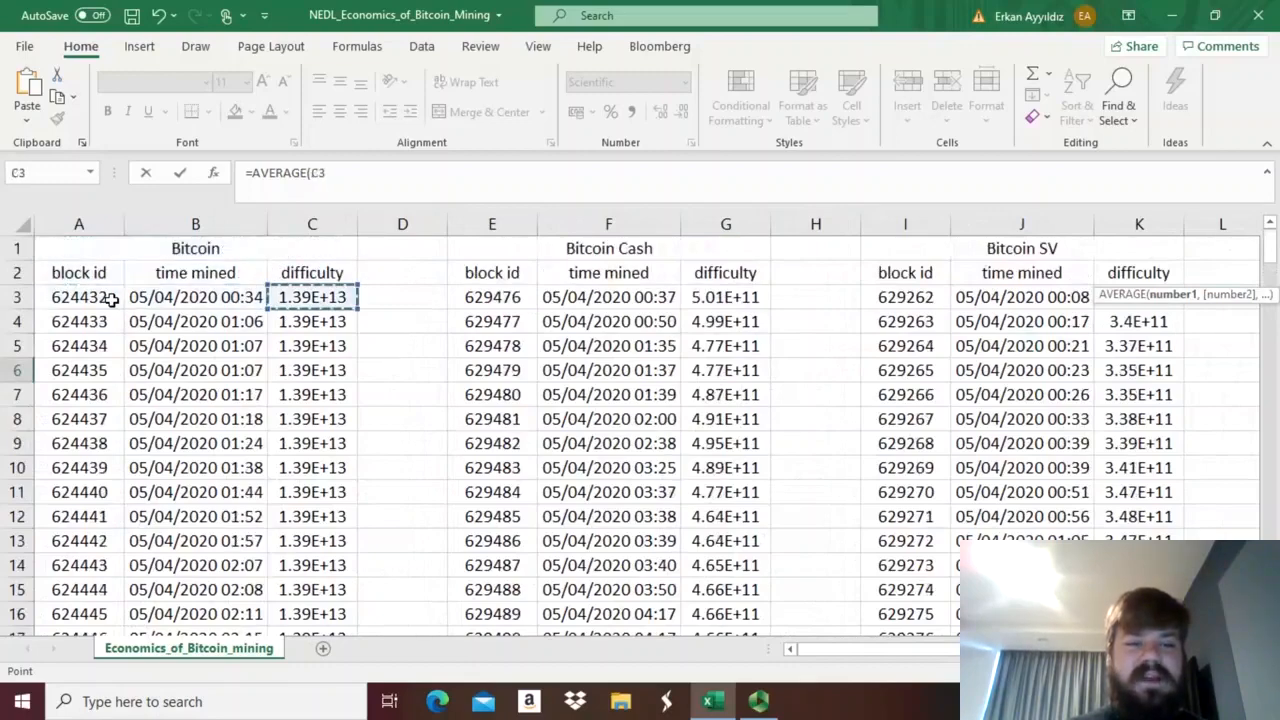
pyautogui.hotkey('ctrl', 'shift', 'Down')
pyautogui.press('Return')
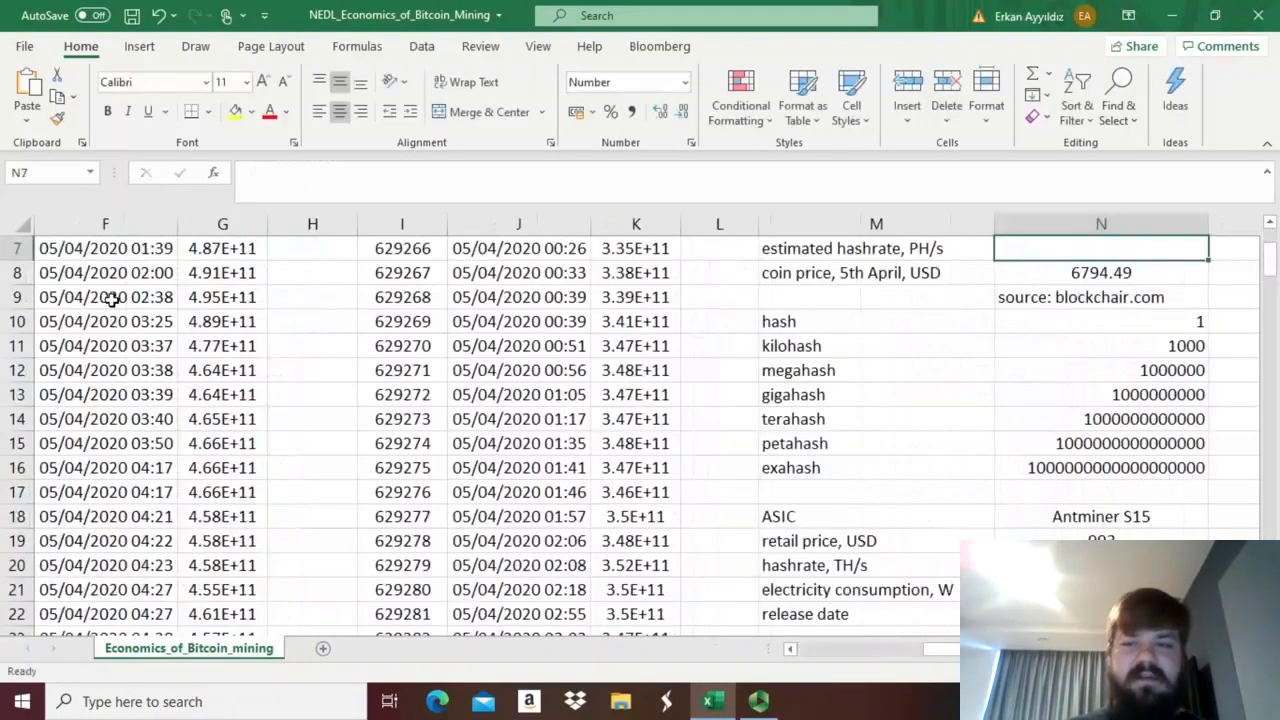
pyautogui.press('Up')
pyautogui.press('Up')
pyautogui.press('Down')
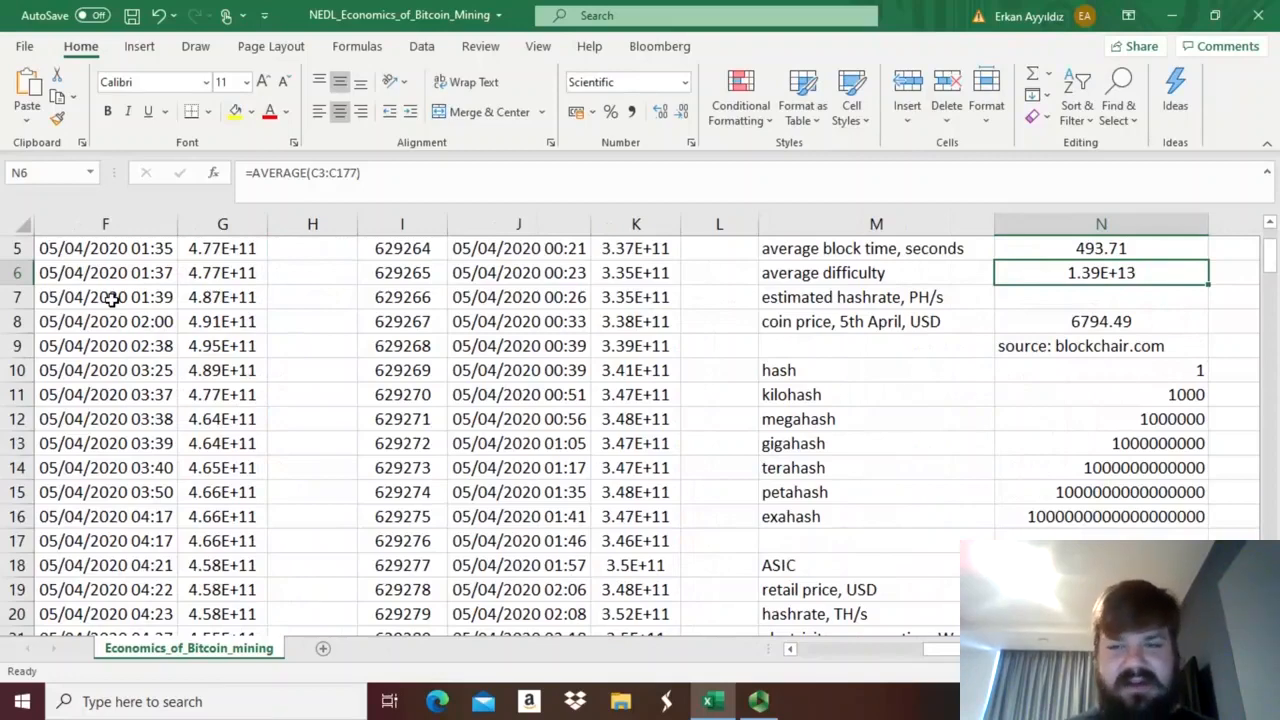
# Calculate Bitcoin Cash's average difficulty in O6 from its whole difficulty column with =AVERAGE(G3:G147).
pyautogui.press('Right')
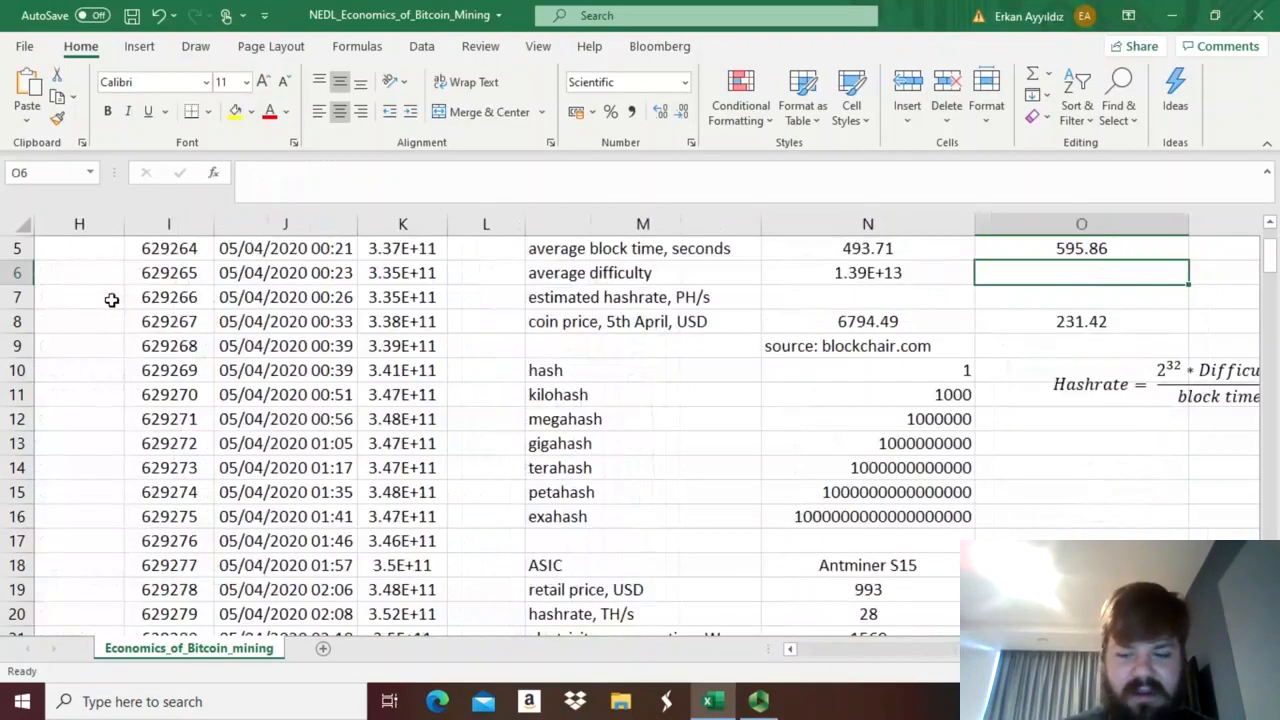
pyautogui.write('=AVERAGE(')
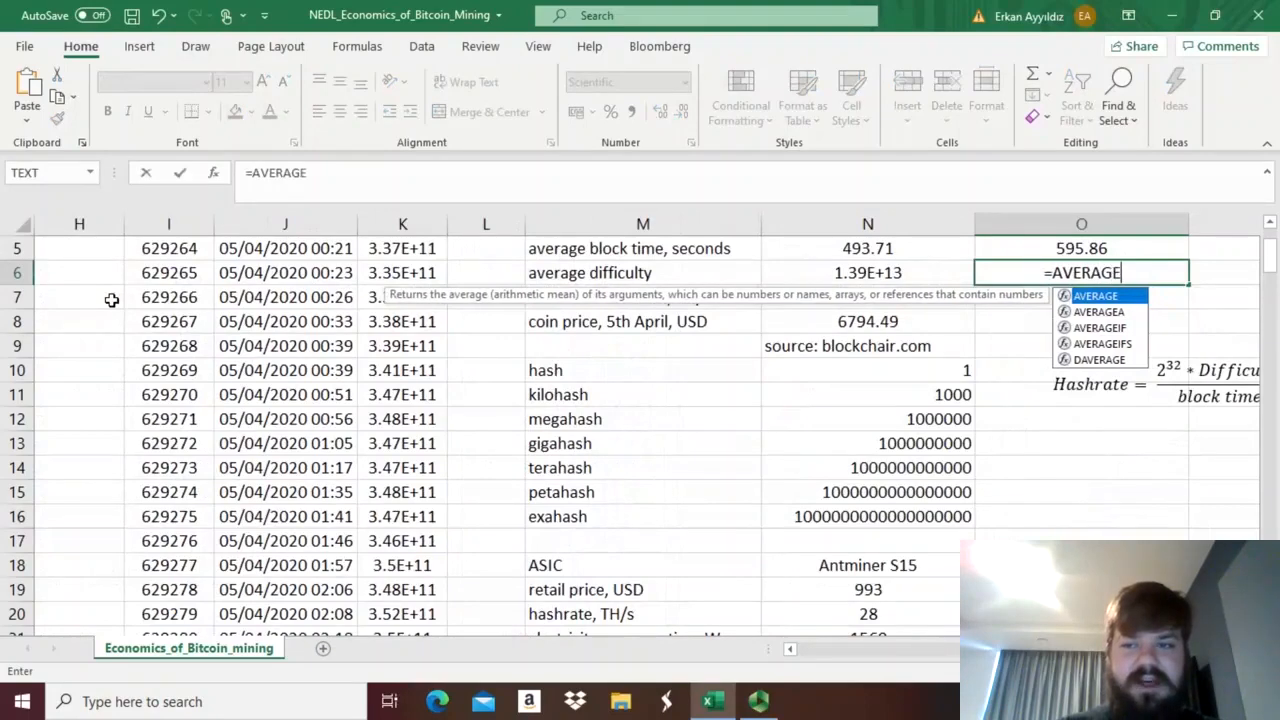
pyautogui.press('Left')
pyautogui.press('Left')
pyautogui.press('Left')
pyautogui.press('Left')
pyautogui.press('Left')
pyautogui.press('Left')
pyautogui.press('Left')
pyautogui.press('Left')
pyautogui.press('Left')
pyautogui.press('Left')
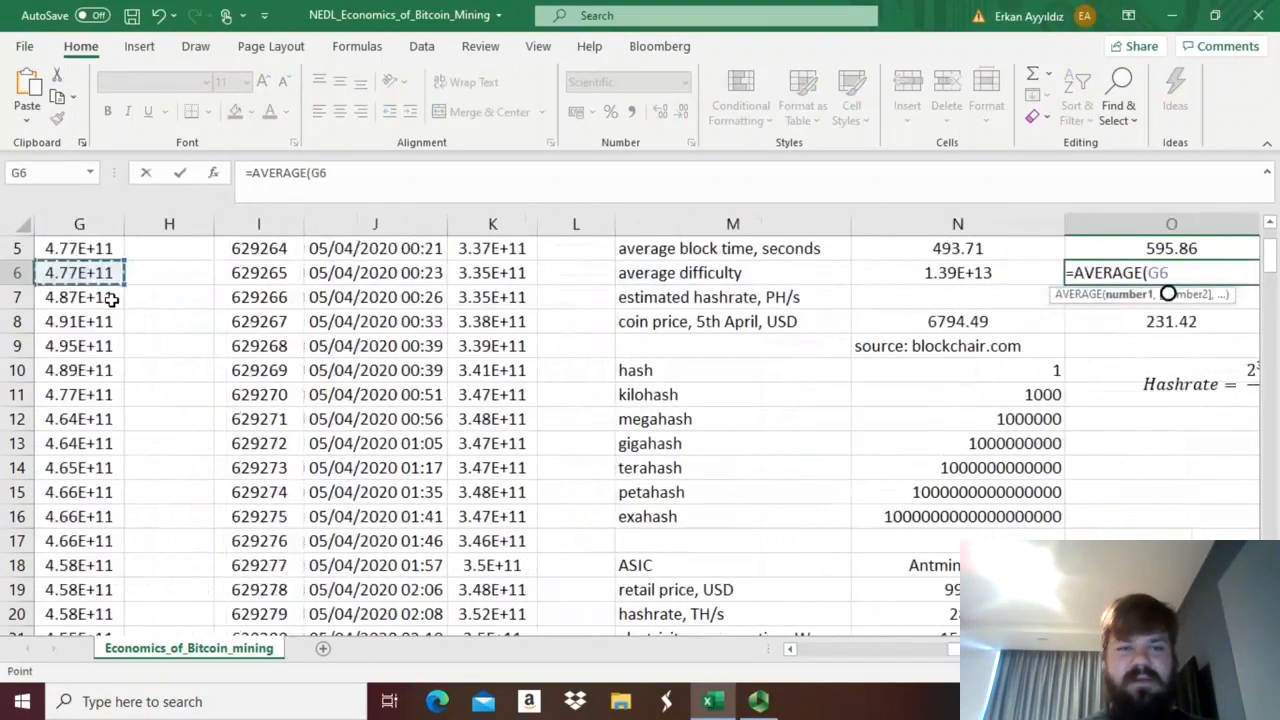
pyautogui.press('Right')
pyautogui.press('Right')
pyautogui.press('Up')
pyautogui.press('Up')
pyautogui.press('Up')
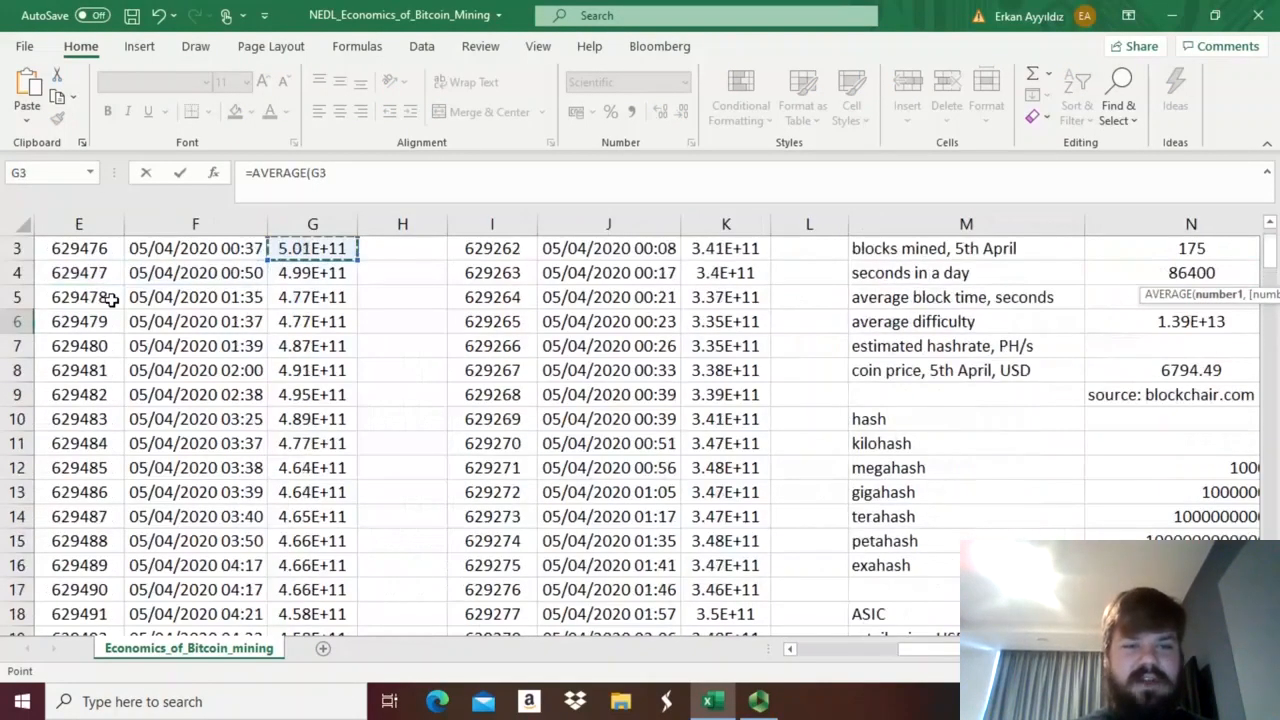
pyautogui.hotkey('ctrl', 'shift', 'Down')
pyautogui.write(')')
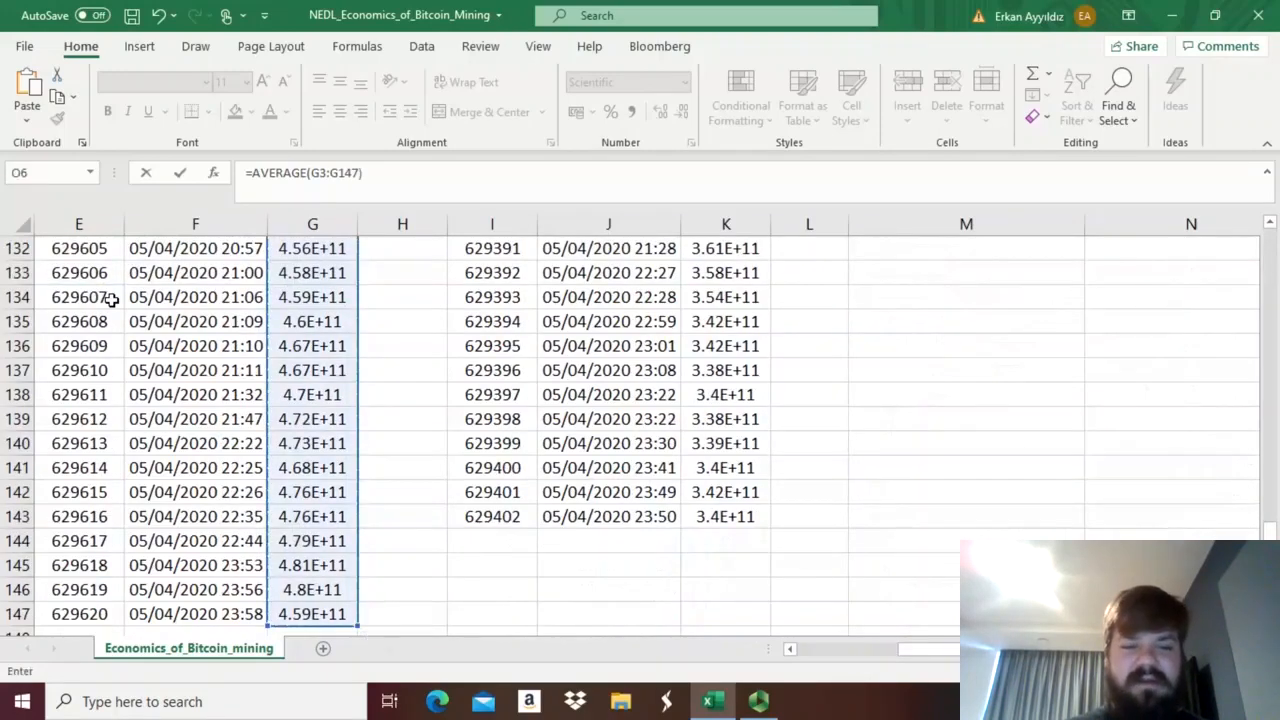
pyautogui.press('Return')
# Calculate Bitcoin SV's average difficulty in P6 from its whole difficulty column with =AVERAGE(K3:K143).
pyautogui.press('Up')
pyautogui.press('Up')
pyautogui.press('Right')
pyautogui.press('Down')
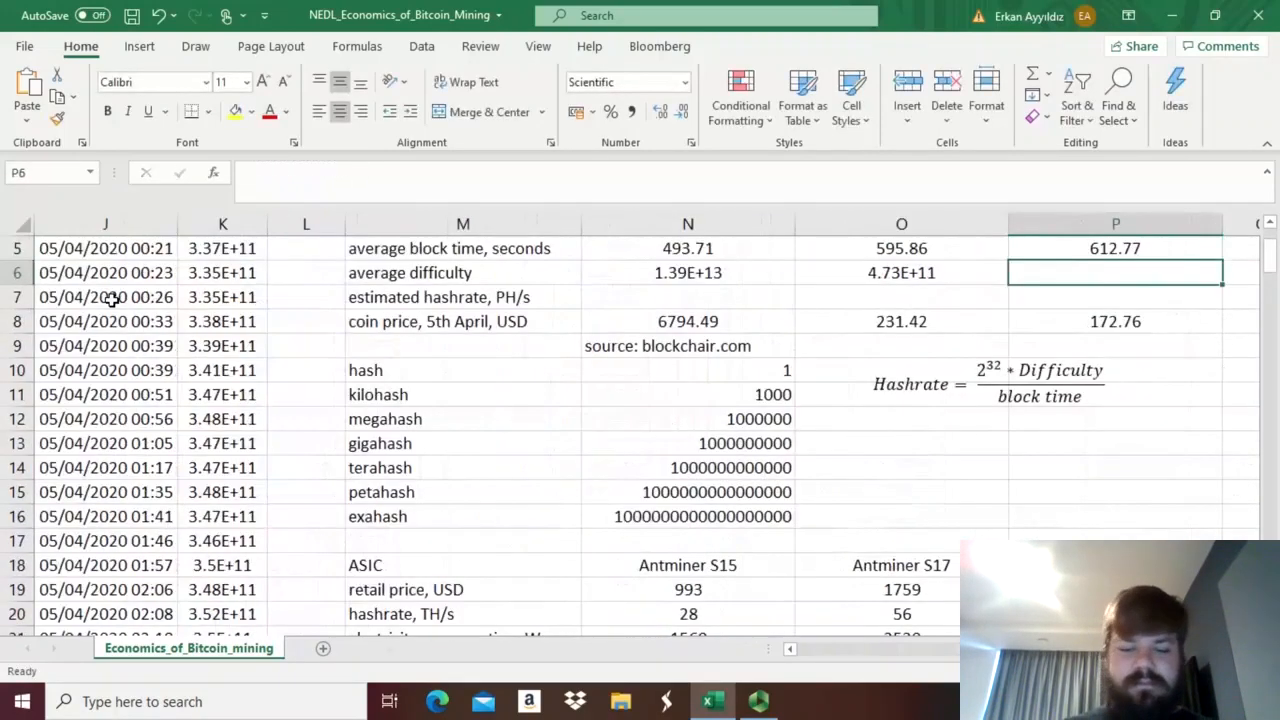
pyautogui.write('=AVERAGE(')
pyautogui.press('Left')
pyautogui.press('Left')
pyautogui.press('Left')
pyautogui.press('Left')
pyautogui.press('Left')
pyautogui.press('Left')
pyautogui.press('Left')
pyautogui.press('Left')
pyautogui.press('Left')
pyautogui.press('Left')
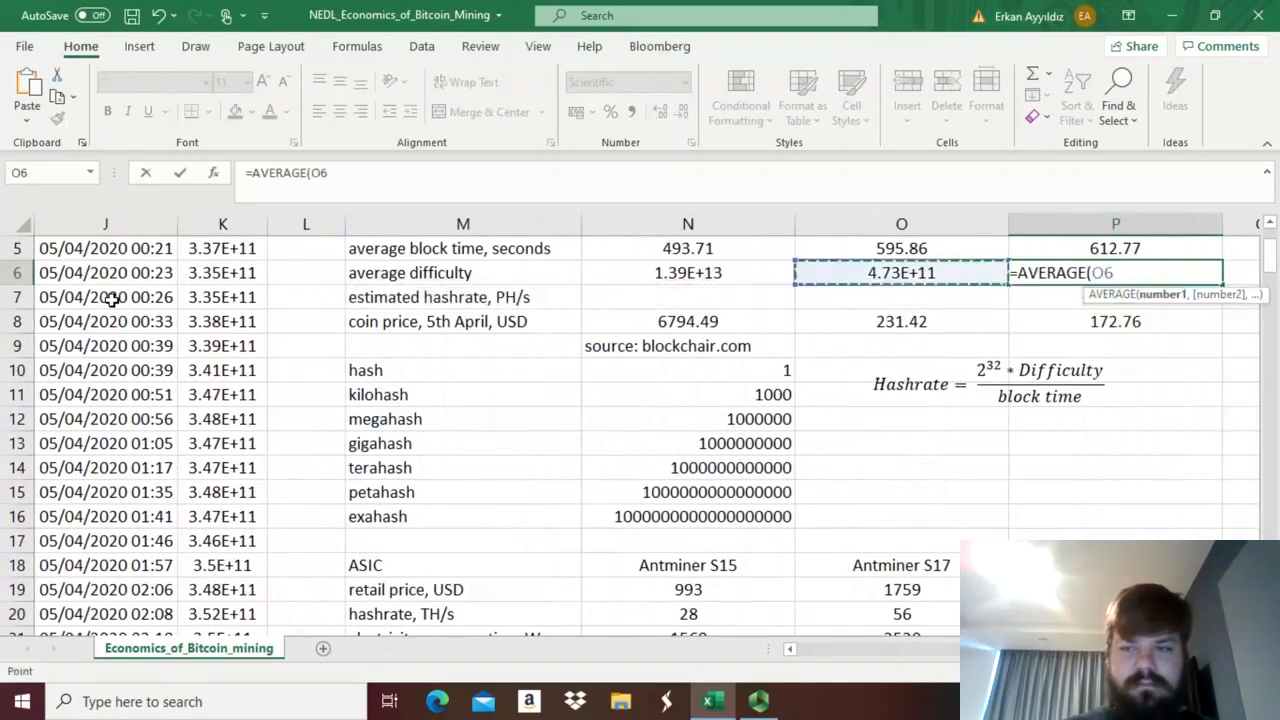
pyautogui.press('Right')
pyautogui.press('Right')
pyautogui.press('Right')
pyautogui.press('Right')
pyautogui.press('Right')
pyautogui.press('Up')
pyautogui.press('Up')
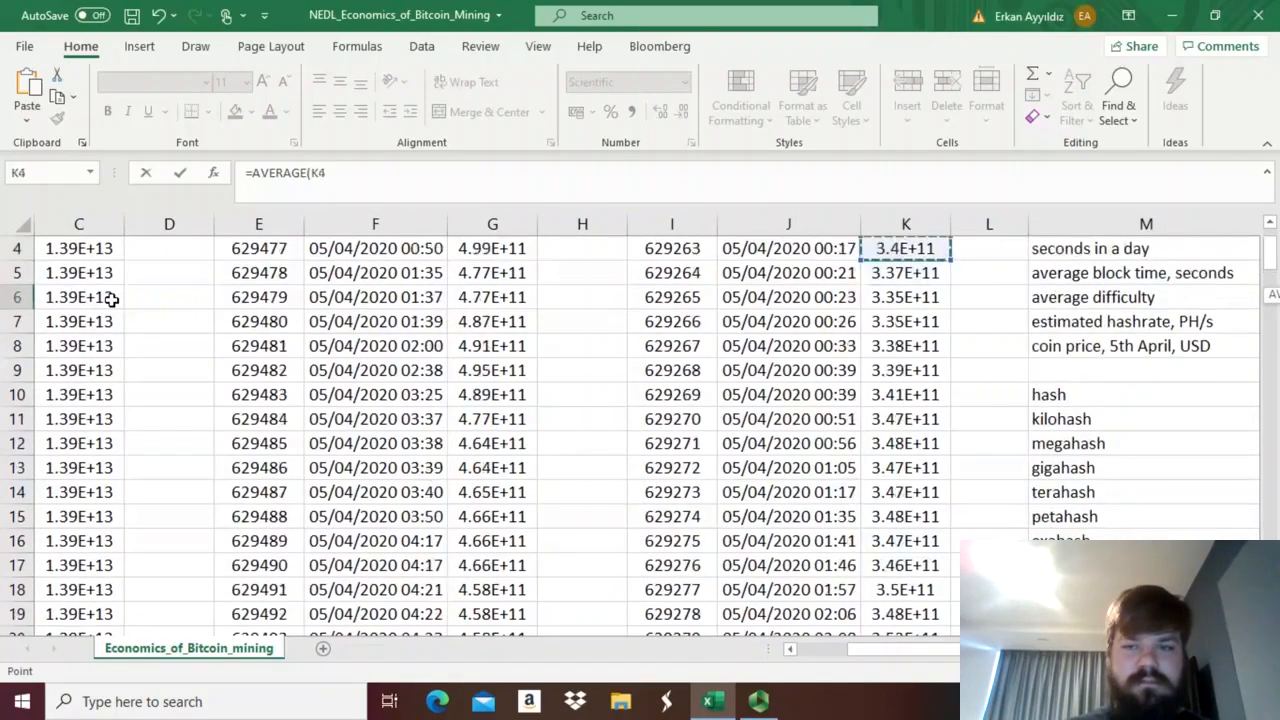
pyautogui.press('Up')
pyautogui.hotkey('ctrl', 'shift', 'Down')
pyautogui.press('Return')
# Examine the average difficulty of the three coins and the 2^32 factor in the hashrate formula.
pyautogui.press('Up')
pyautogui.press('Up')
pyautogui.press('Up')
pyautogui.press('Up')
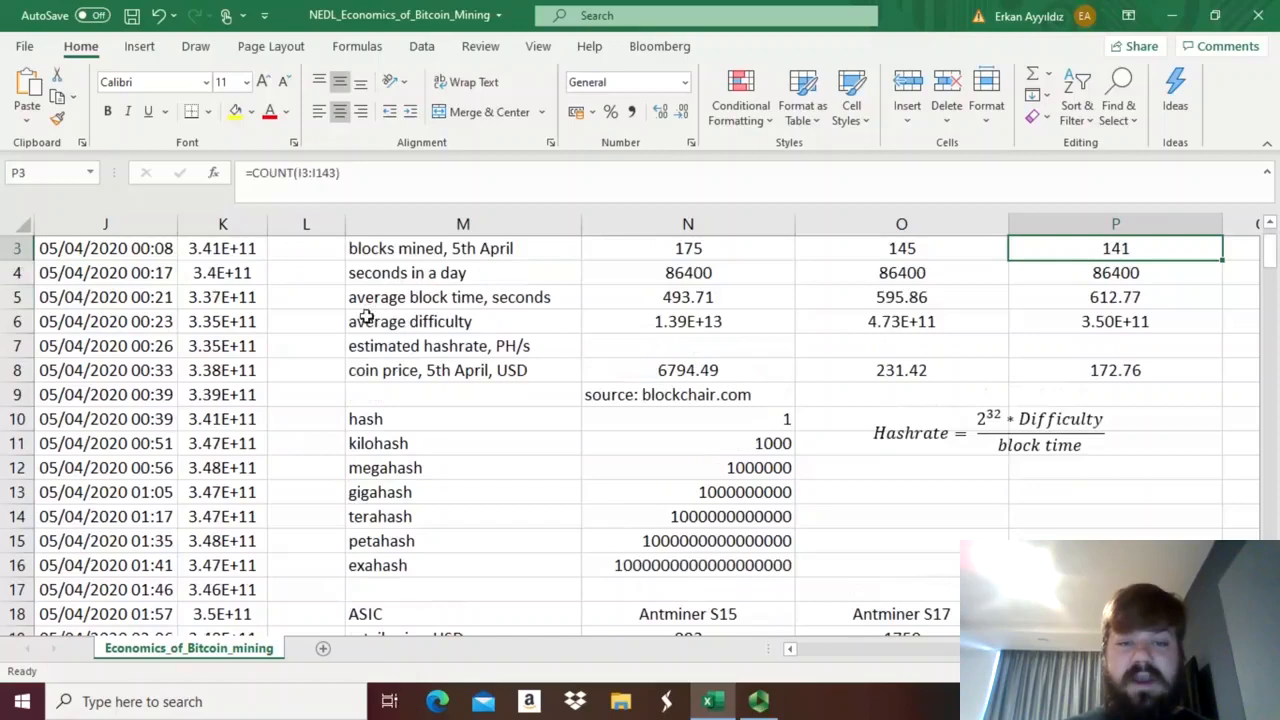
pyautogui.click(675, 350)
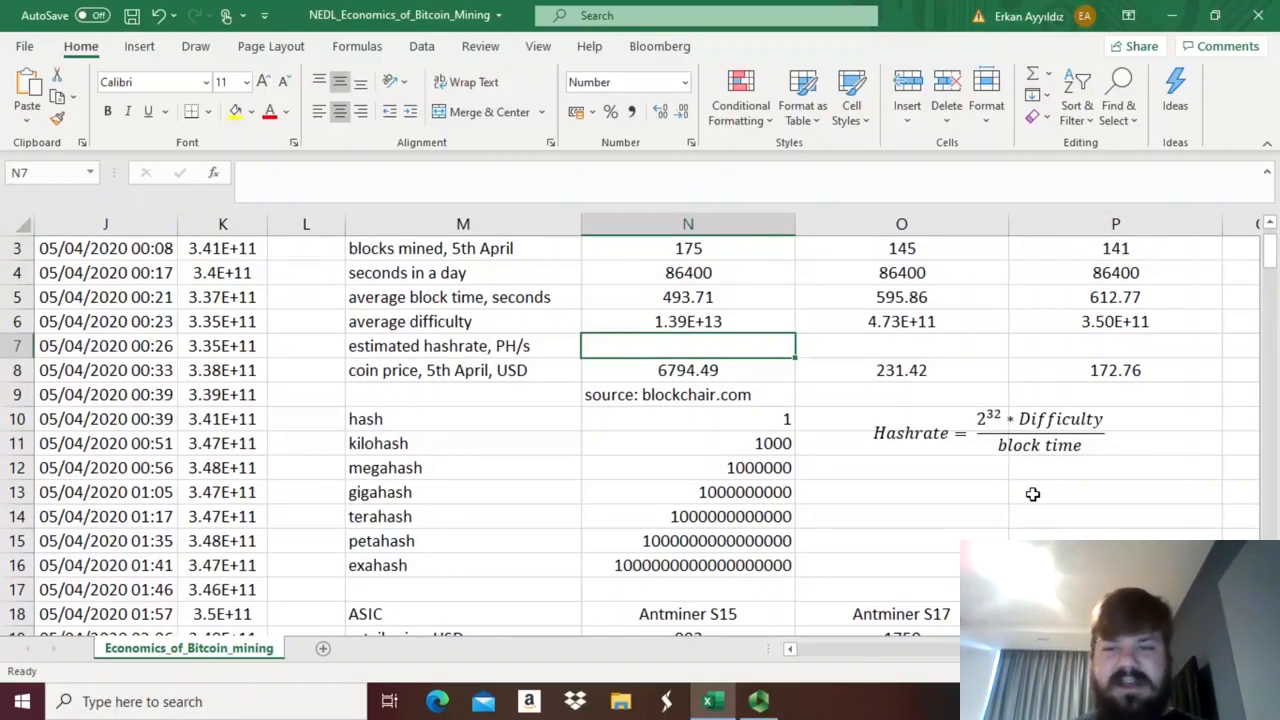
pyautogui.press('Up')
pyautogui.press('Right')
pyautogui.press('Right')
pyautogui.press('Left')
pyautogui.press('Left')
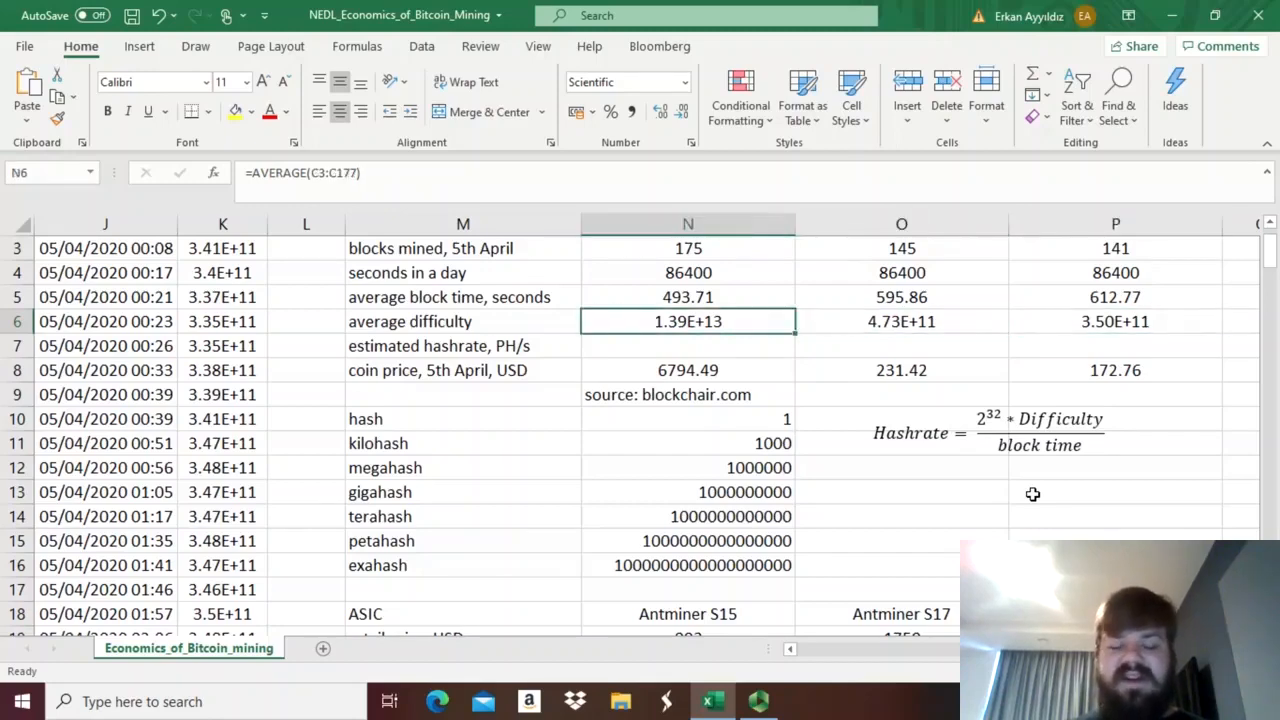
pyautogui.click(985, 425)
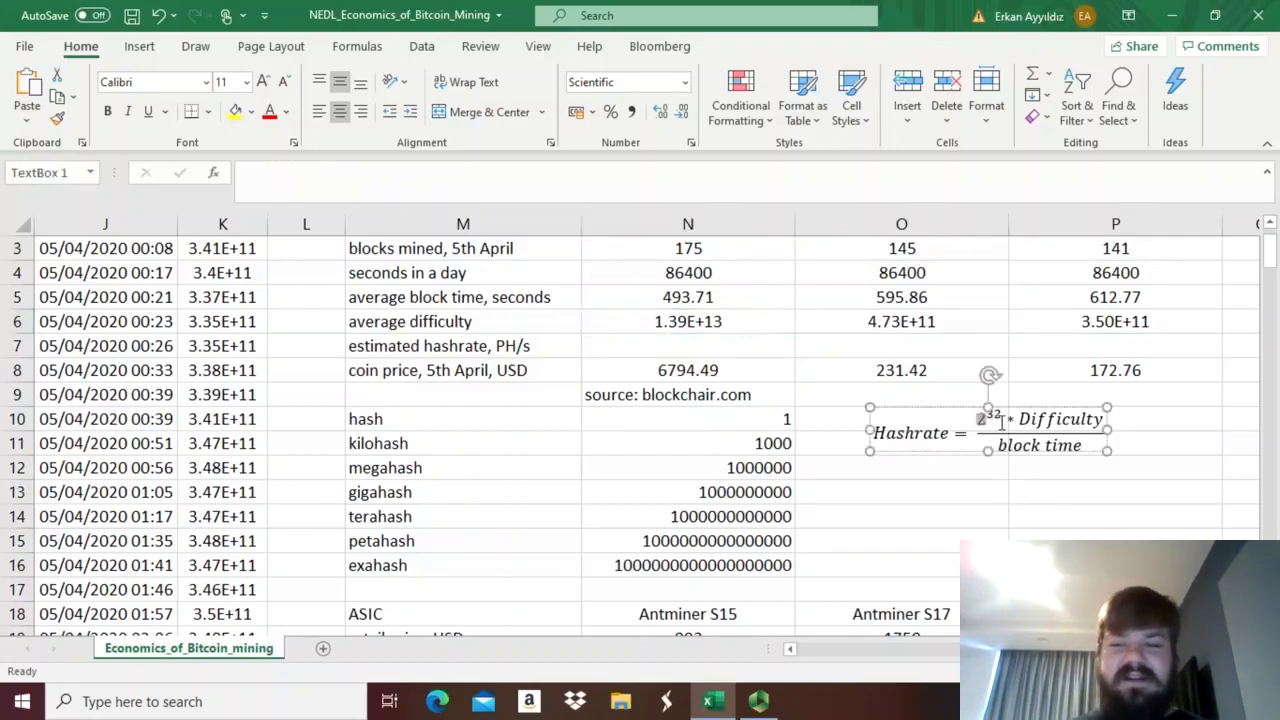
pyautogui.doubleClick(995, 420)
pyautogui.click(940, 494)
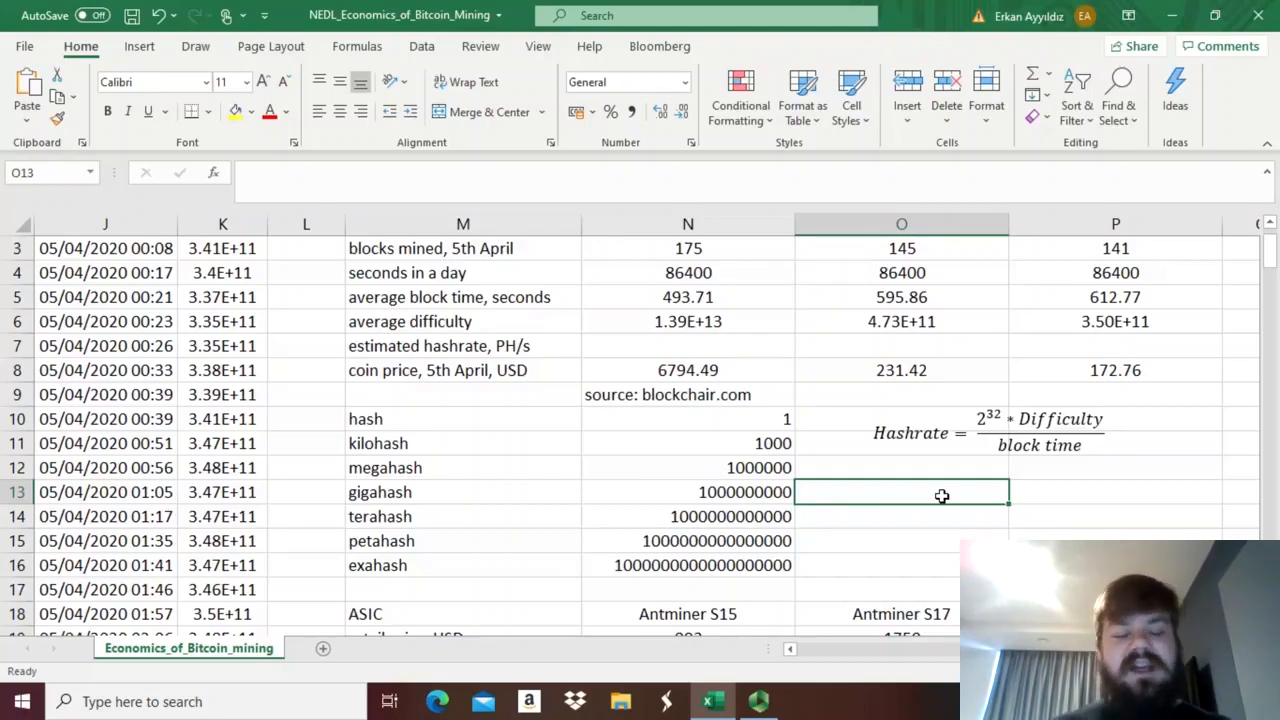
# Review the hash unit conversion table from hash up to exahash.
pyautogui.click(468, 414)
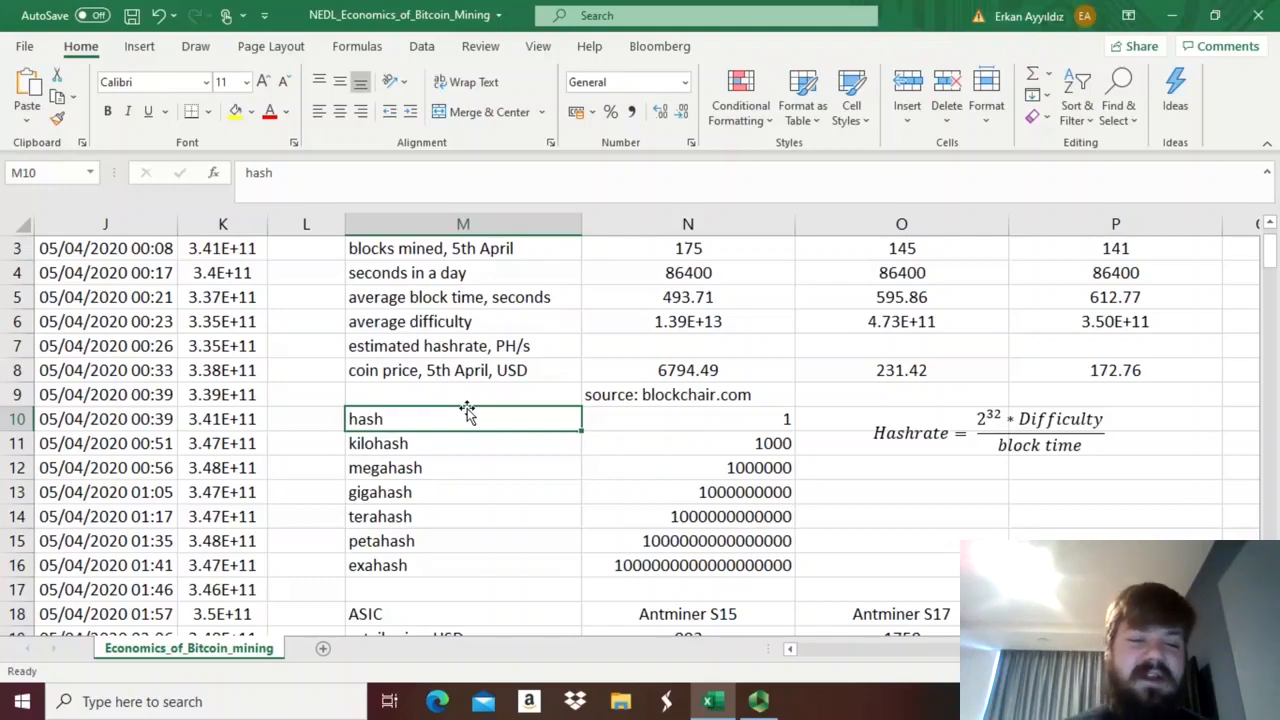
pyautogui.press('Down')
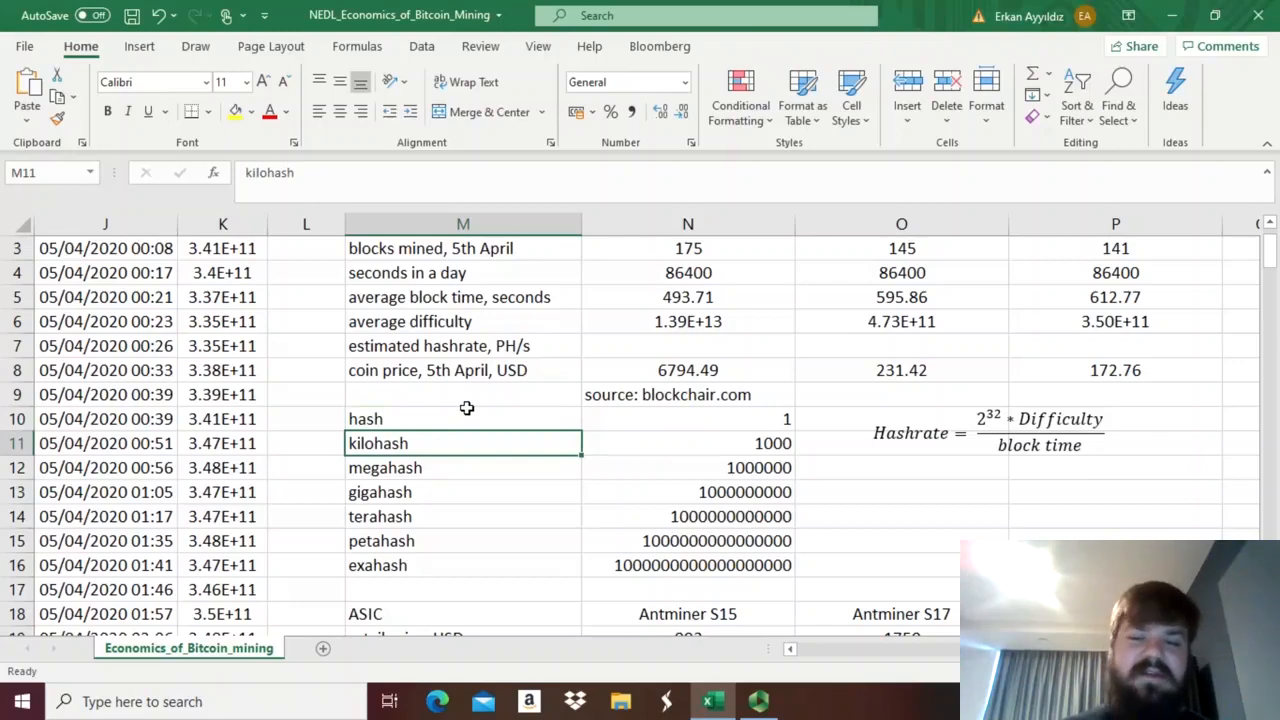
pyautogui.press('Down')
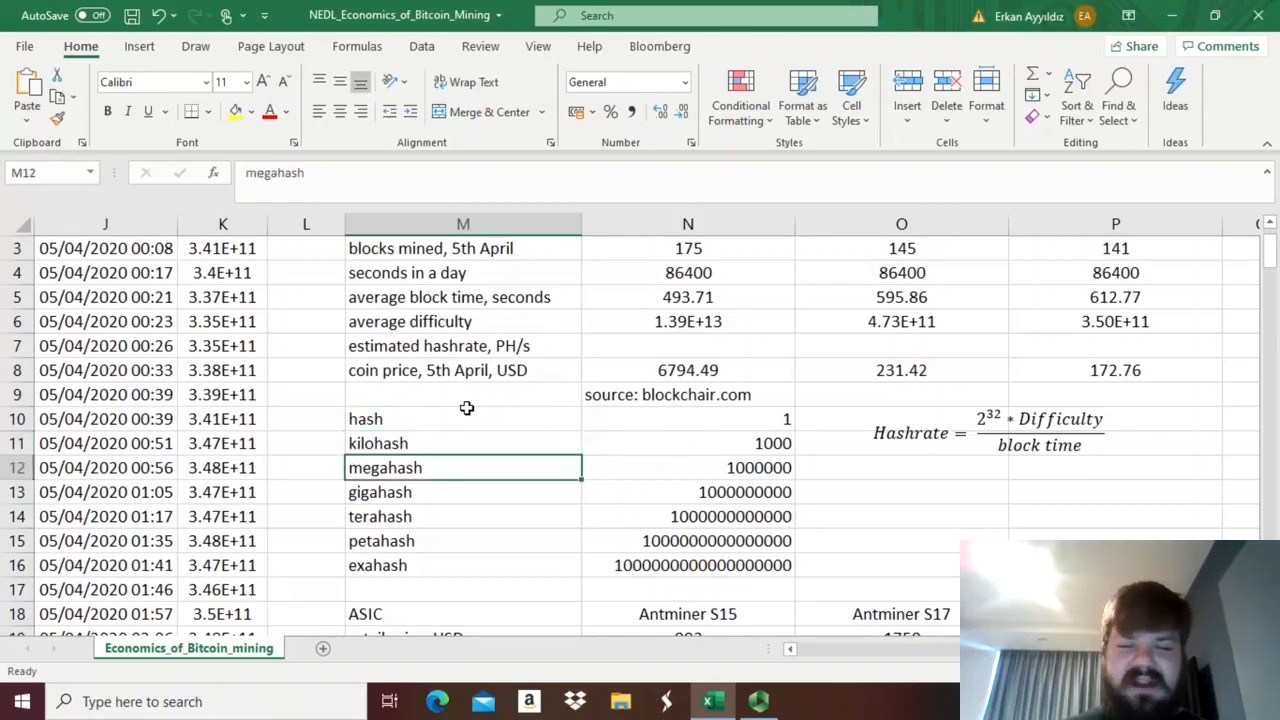
pyautogui.press('Down')
pyautogui.press('Down')
pyautogui.press('Down')
pyautogui.press('Down')
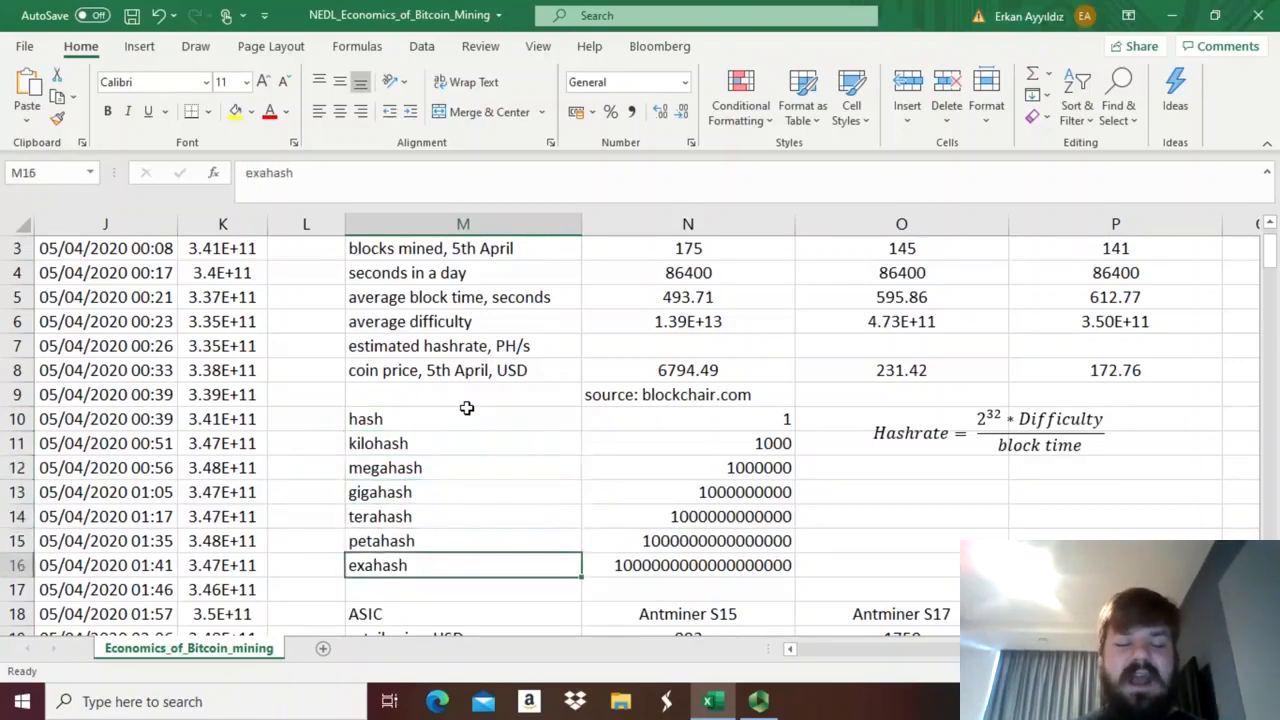
pyautogui.press('Up')
pyautogui.press('Up')
pyautogui.press('Up')
pyautogui.press('Up')
pyautogui.press('Up')
pyautogui.press('Up')
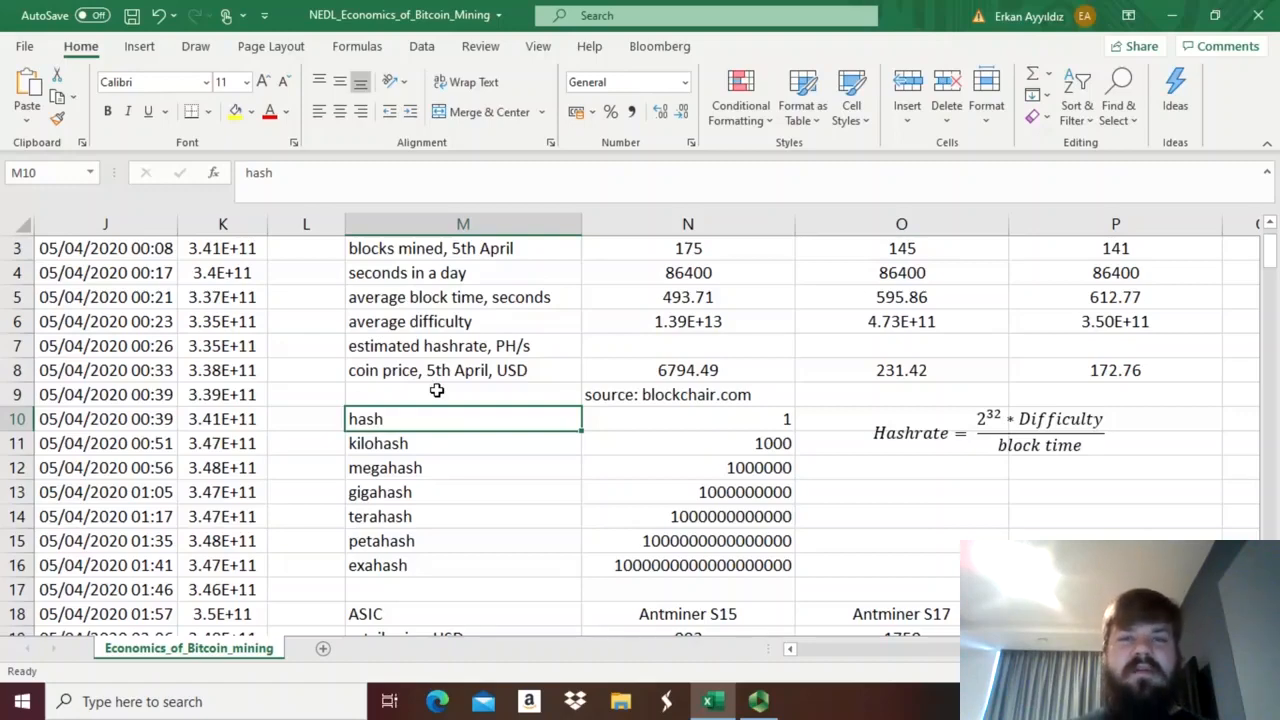
# Calculate Bitcoin's estimated hashrate in PH/s as =2^32*N6/N5/10^15 in N7 and fill it across to Bitcoin Cash and Bitcoin SV.
pyautogui.press('Right')
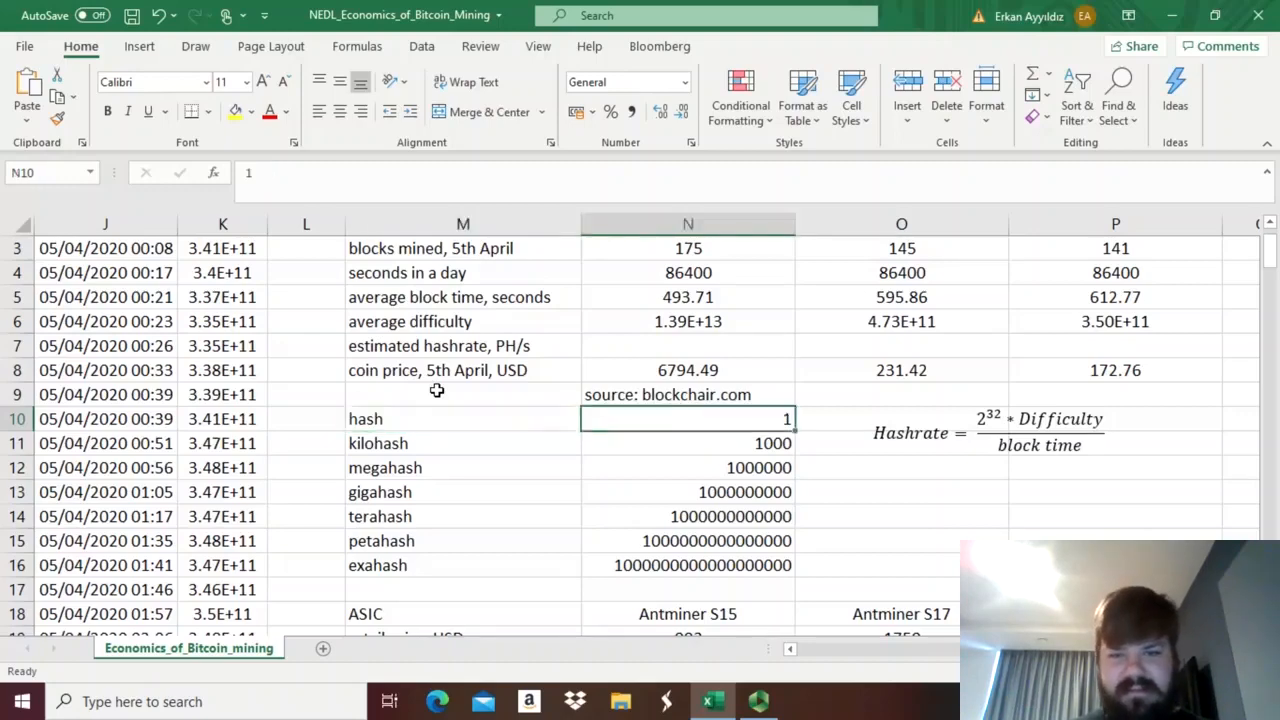
pyautogui.press('Up')
pyautogui.press('Up')
pyautogui.press('Up')
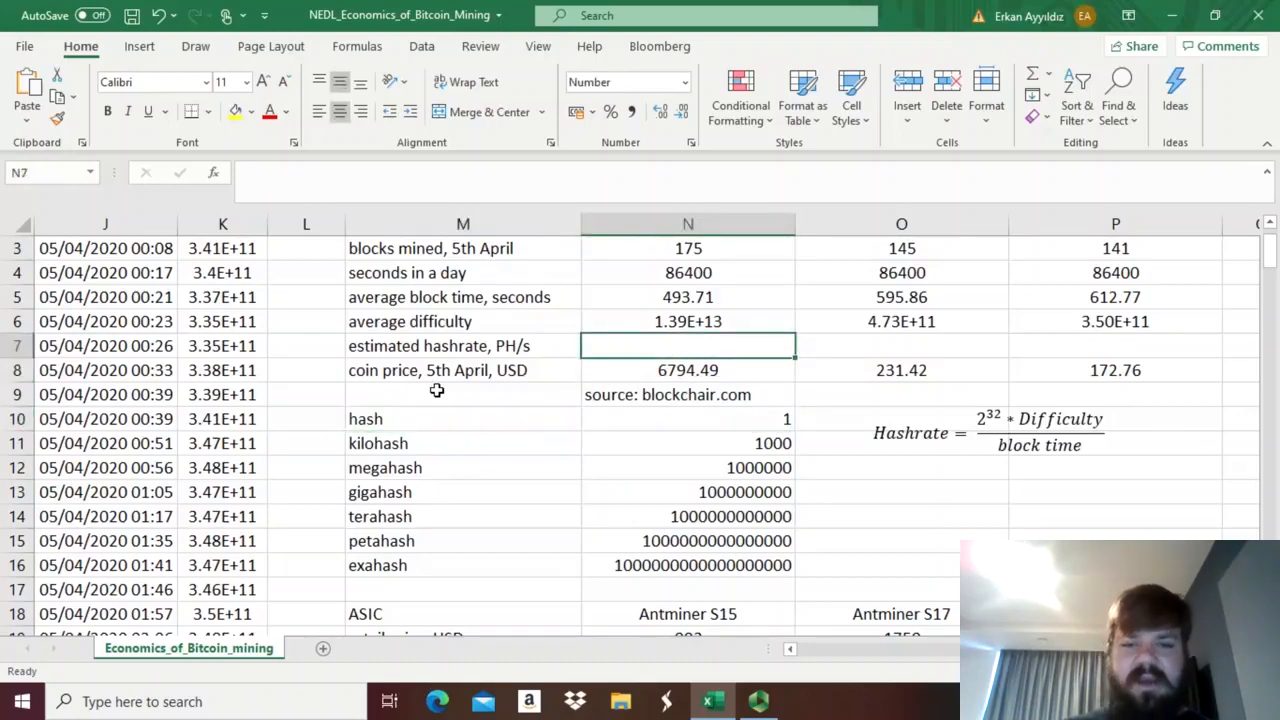
pyautogui.write('=2^')
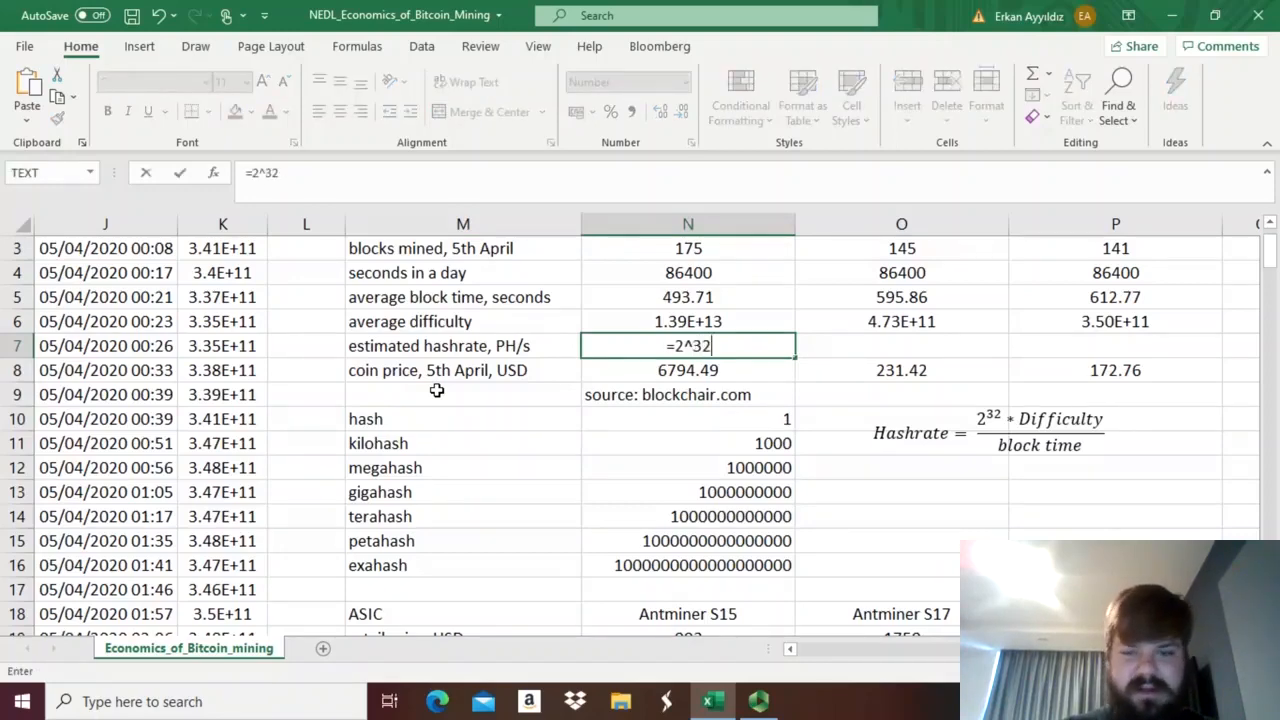
pyautogui.write('32')
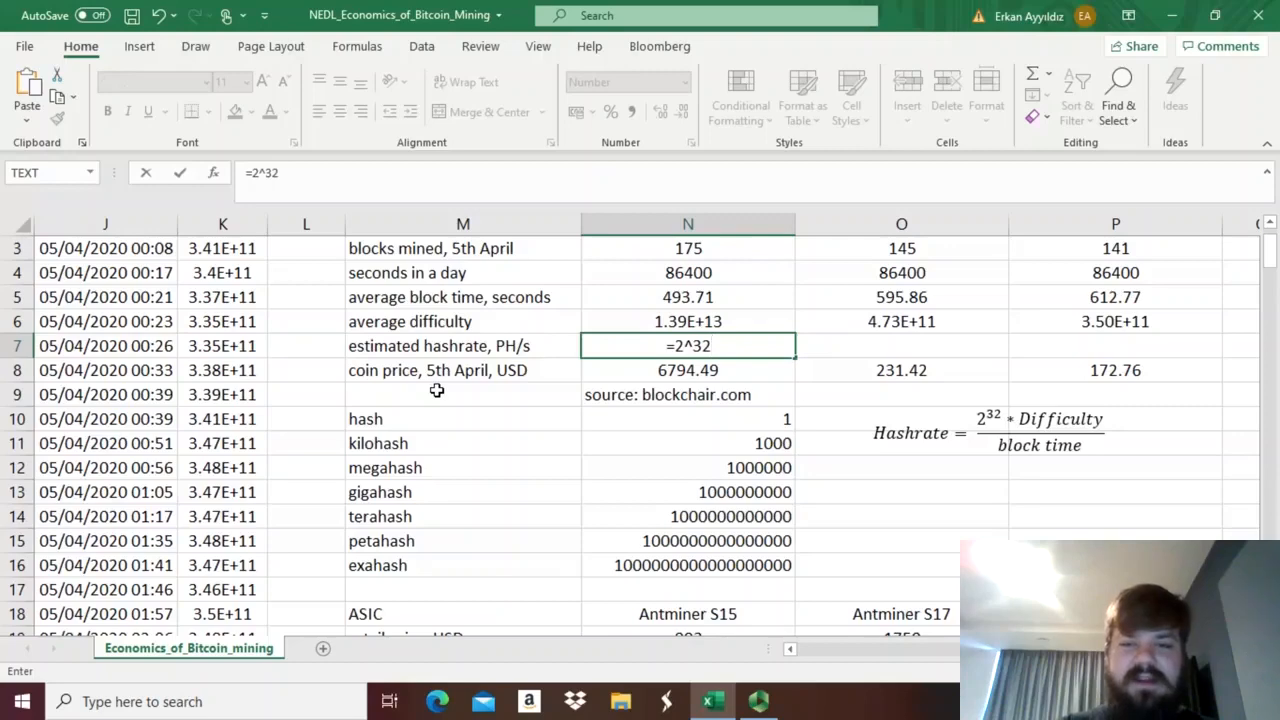
pyautogui.write('*')
pyautogui.click(634, 320)
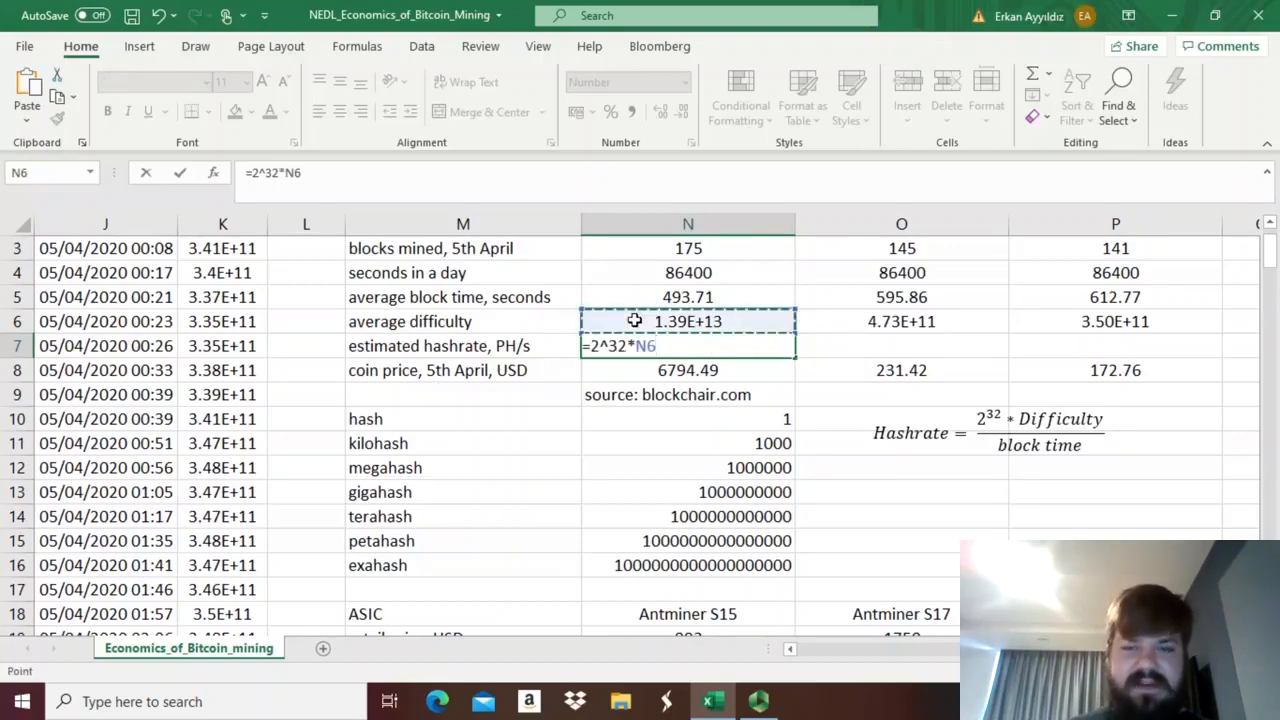
pyautogui.write('/')
pyautogui.click(622, 297)
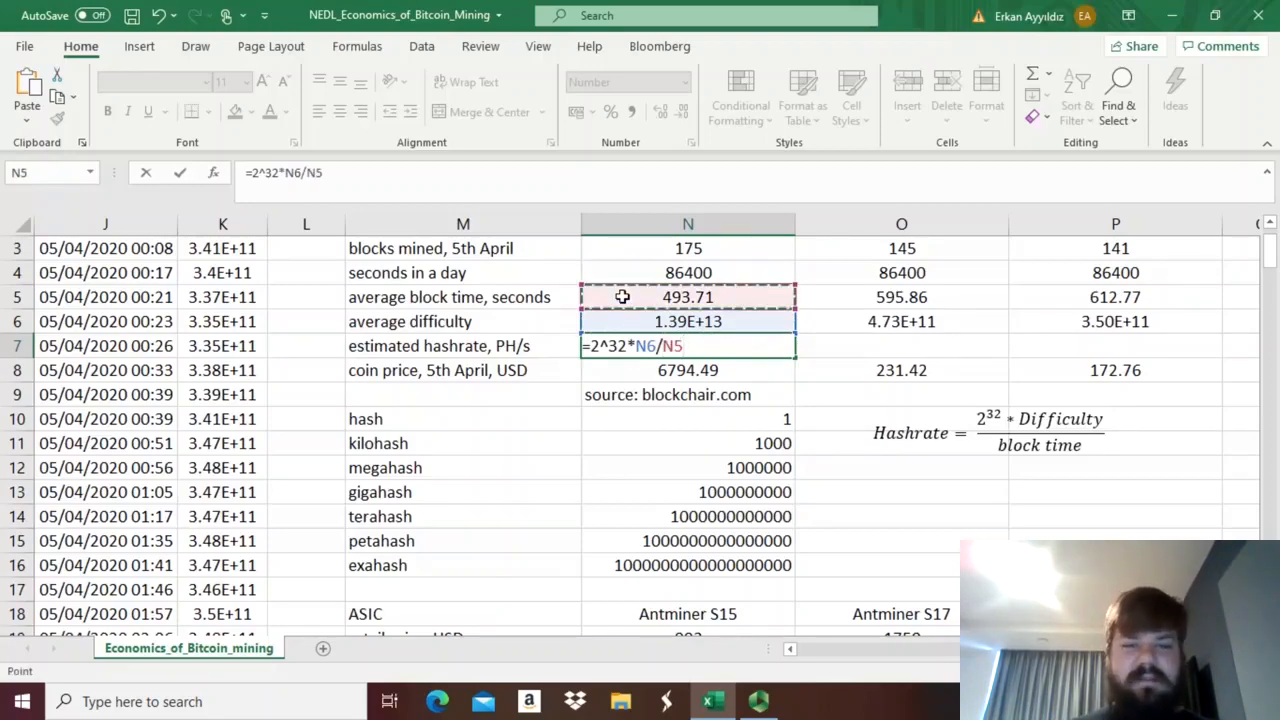
pyautogui.write('/')
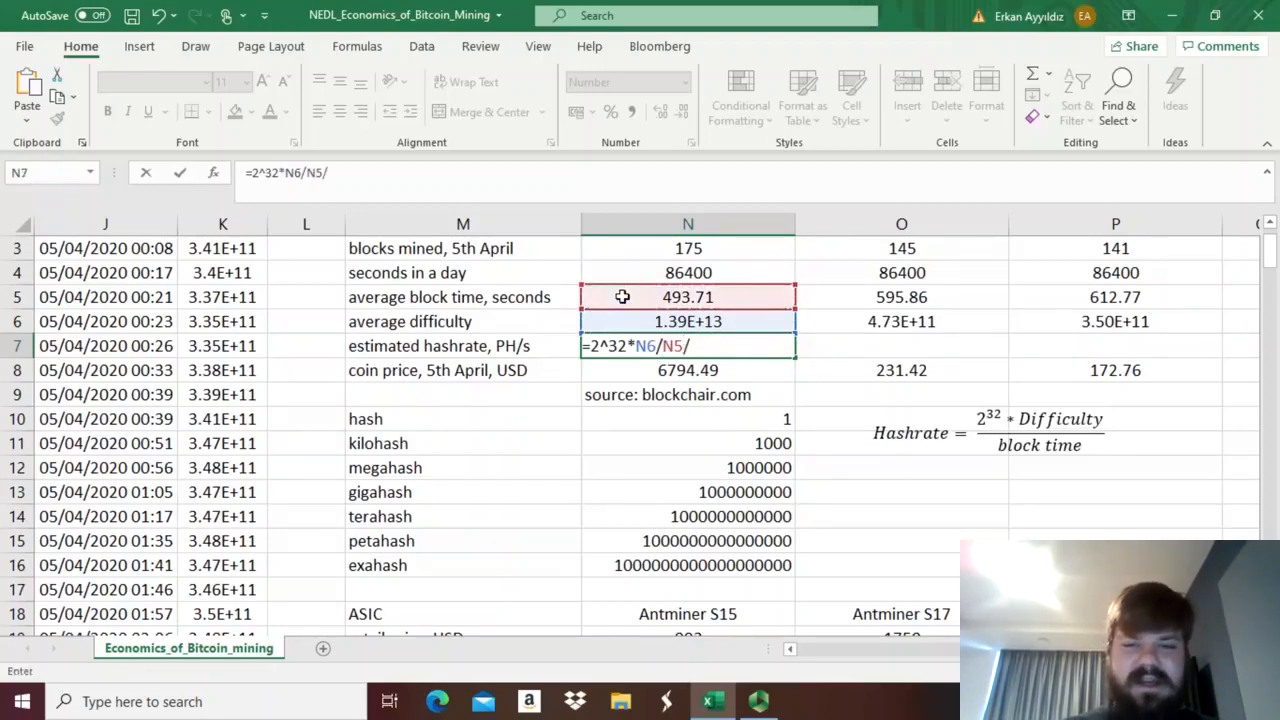
pyautogui.write('10^1')
pyautogui.write('5')
pyautogui.press('Return')
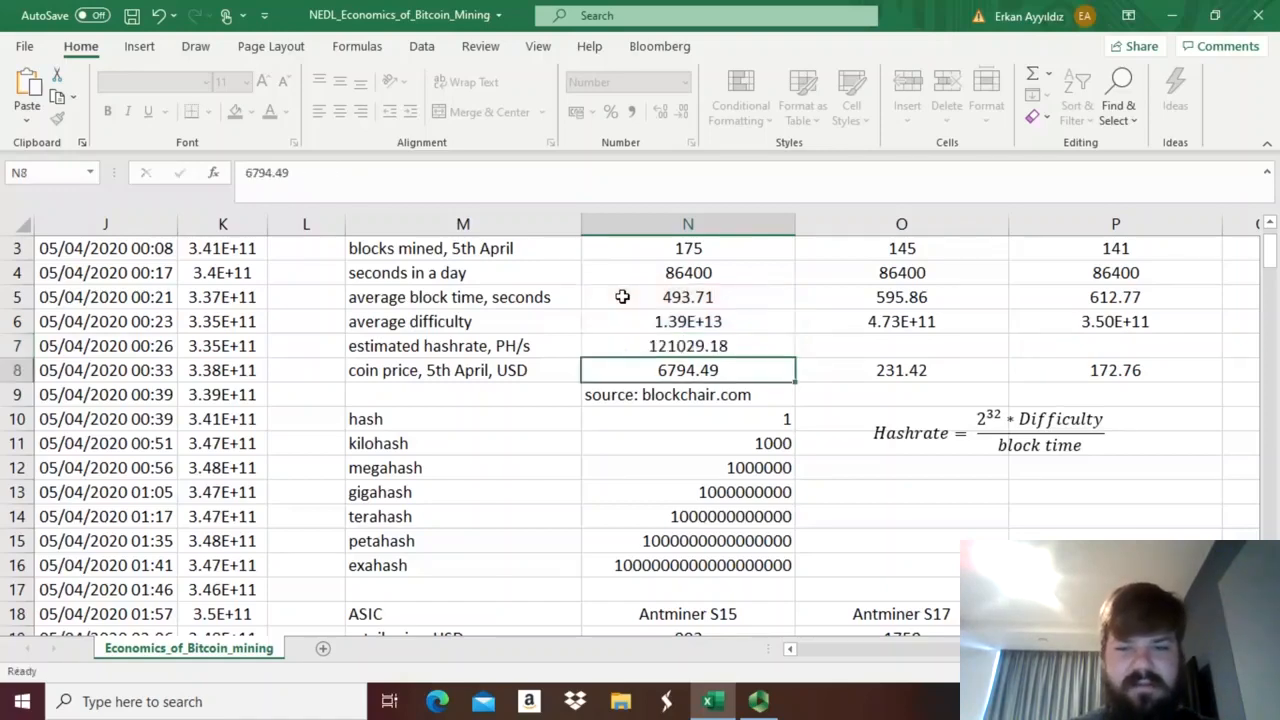
pyautogui.press('Up')
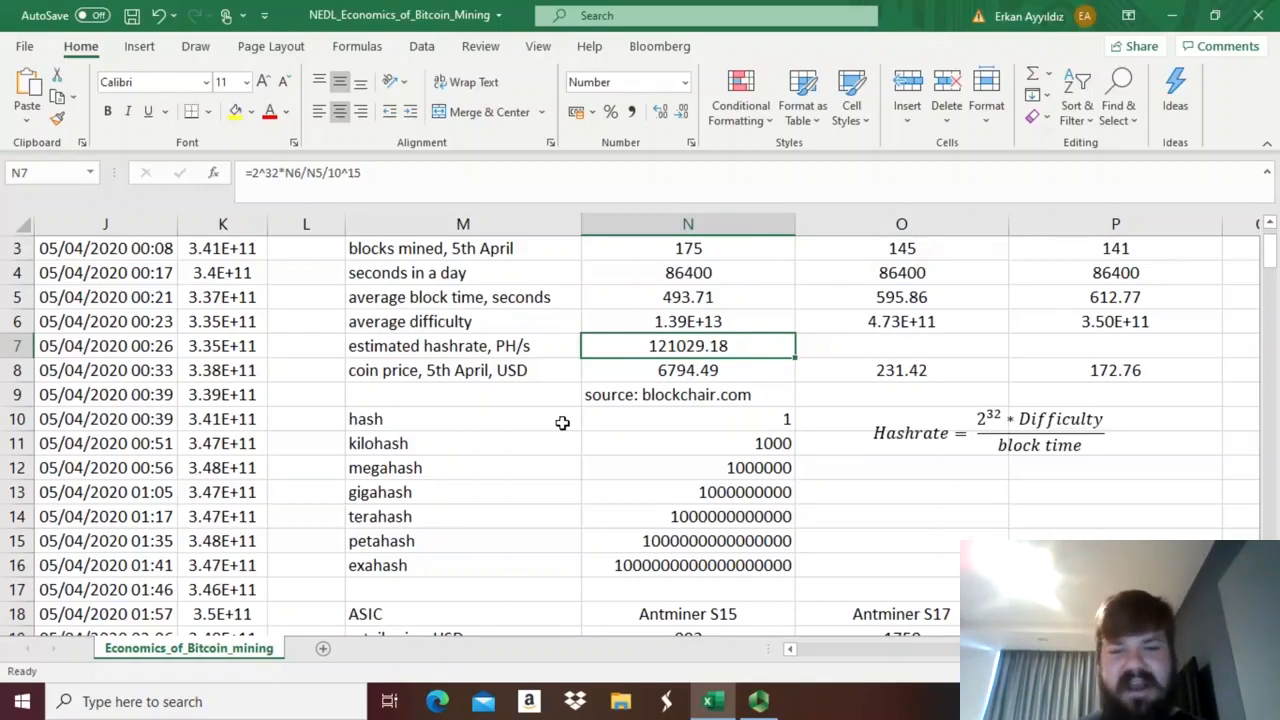
pyautogui.moveTo(796, 357); pyautogui.dragTo(1136, 330)
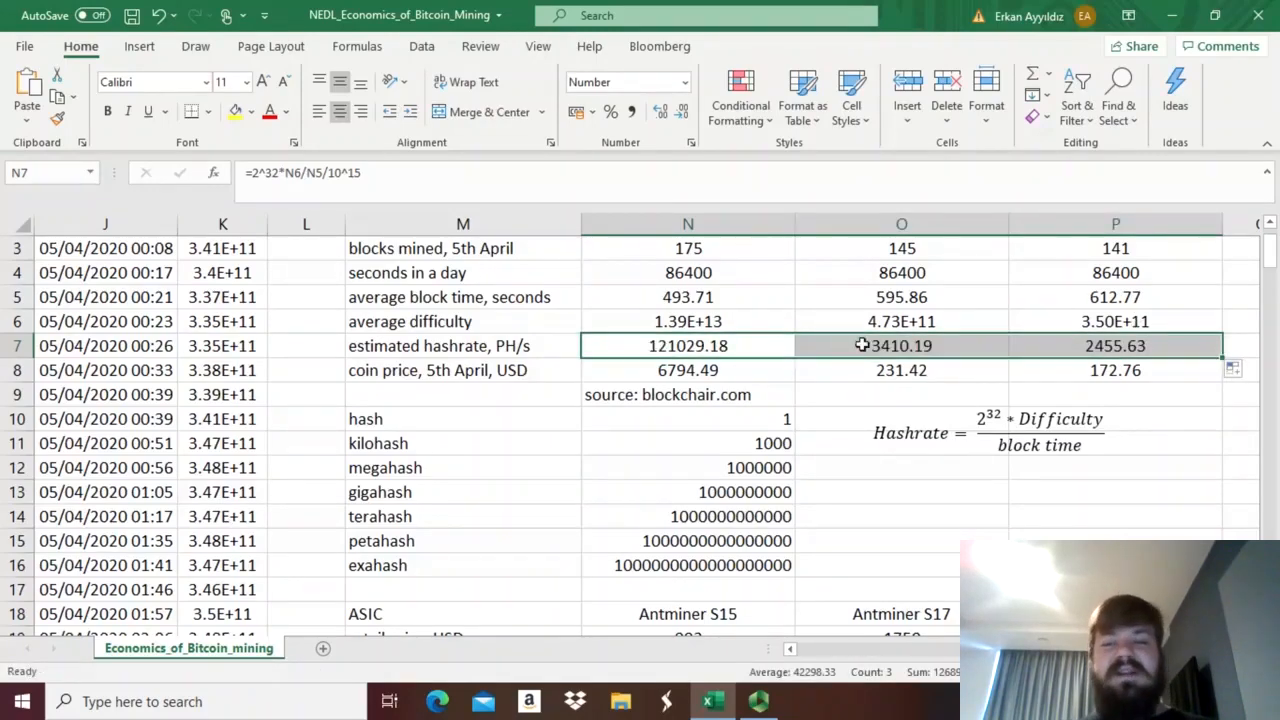
# Compare the estimated hashrates and the other network figures of Bitcoin, Bitcoin Cash and Bitcoin SV.
pyautogui.click(862, 345)
pyautogui.press('Right')
pyautogui.press('Left')
pyautogui.press('Up')
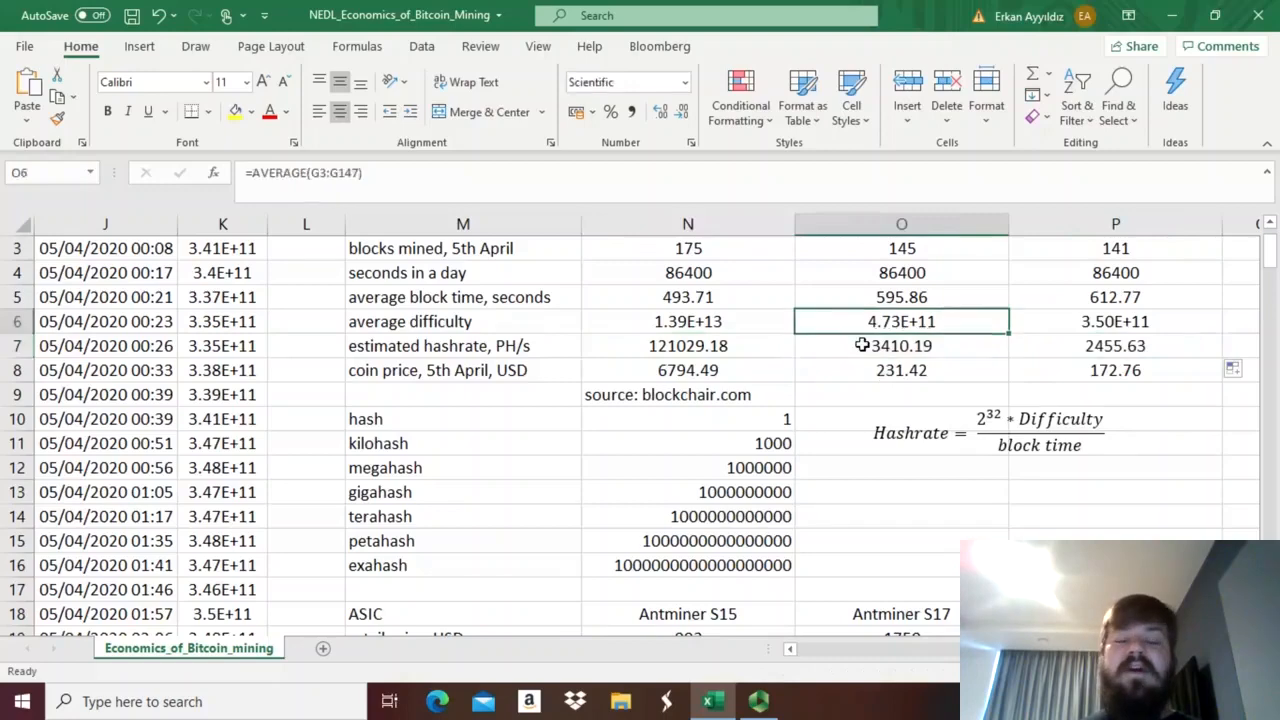
pyautogui.press('Up')
pyautogui.press('Up')
pyautogui.press('Up')
pyautogui.press('Up')
pyautogui.press('Up')
pyautogui.press('Down')
pyautogui.press('Right')
pyautogui.press('Down')
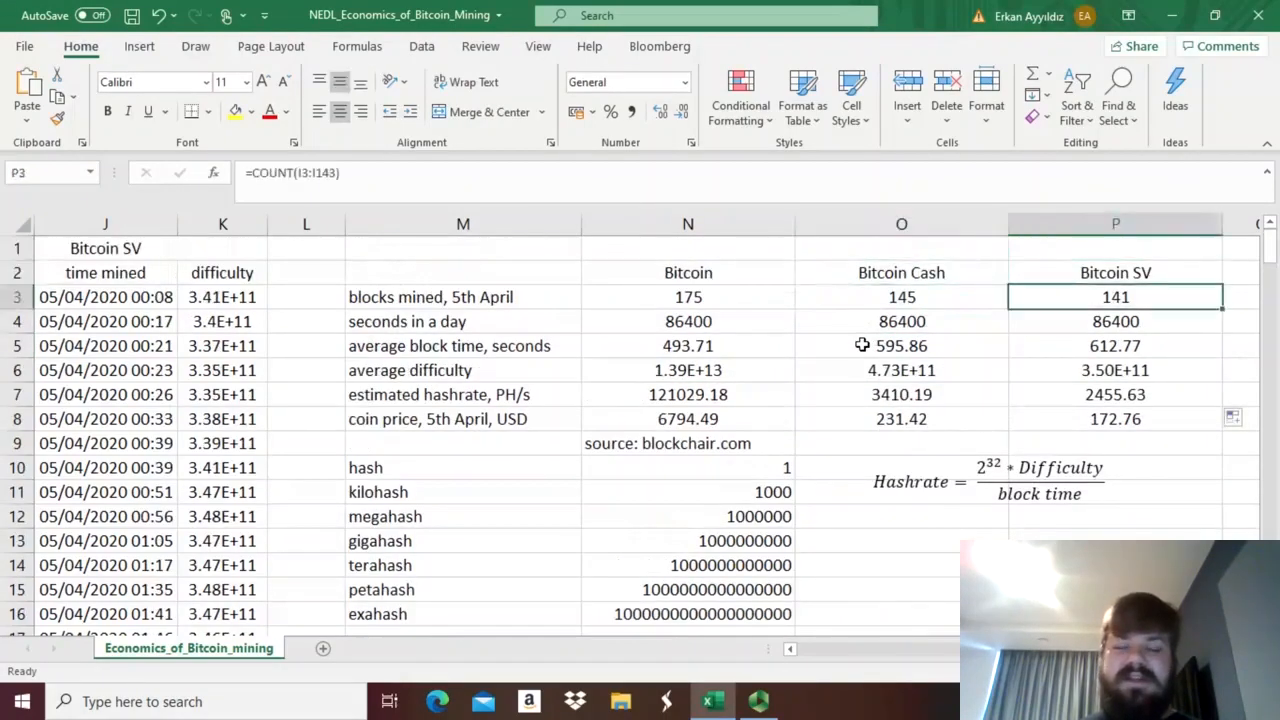
pyautogui.press('Down')
pyautogui.press('Down')
pyautogui.press('Down')
pyautogui.press('Down')
pyautogui.press('Left')
pyautogui.press('Left')
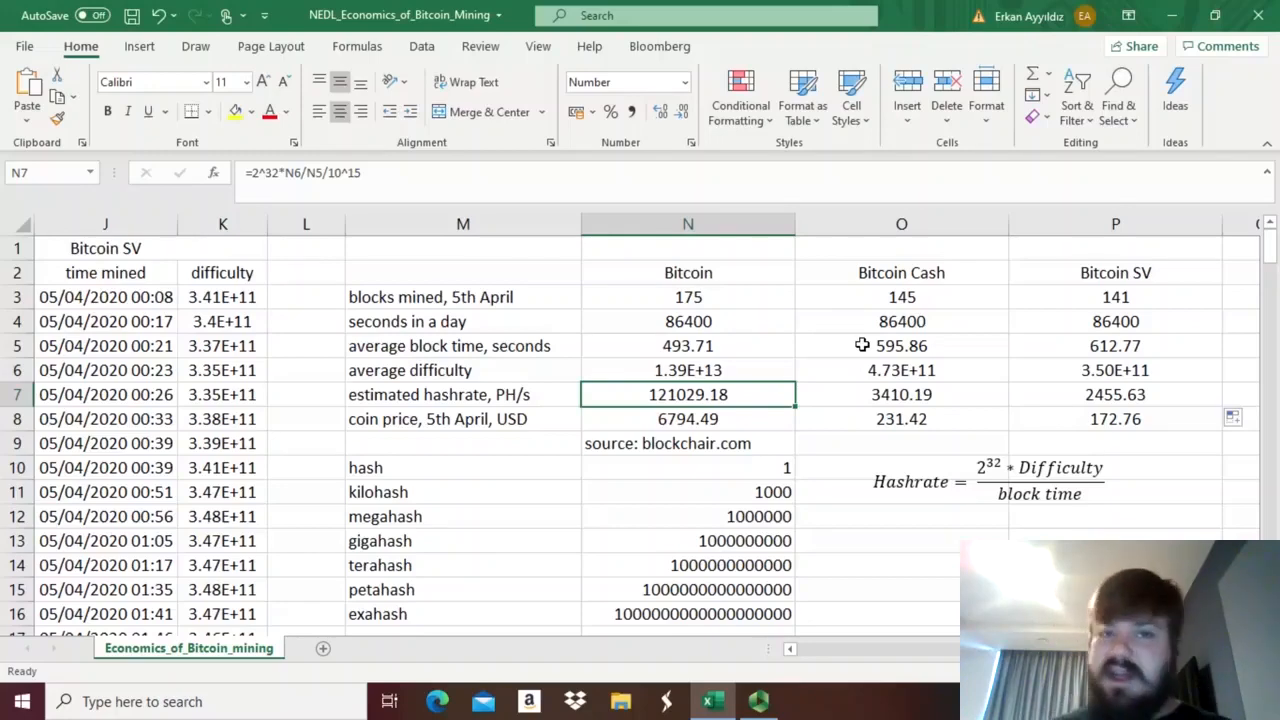
# Review the coin prices on 5th April and the three Antminer ASIC models with their retail prices.
pyautogui.press('Down')
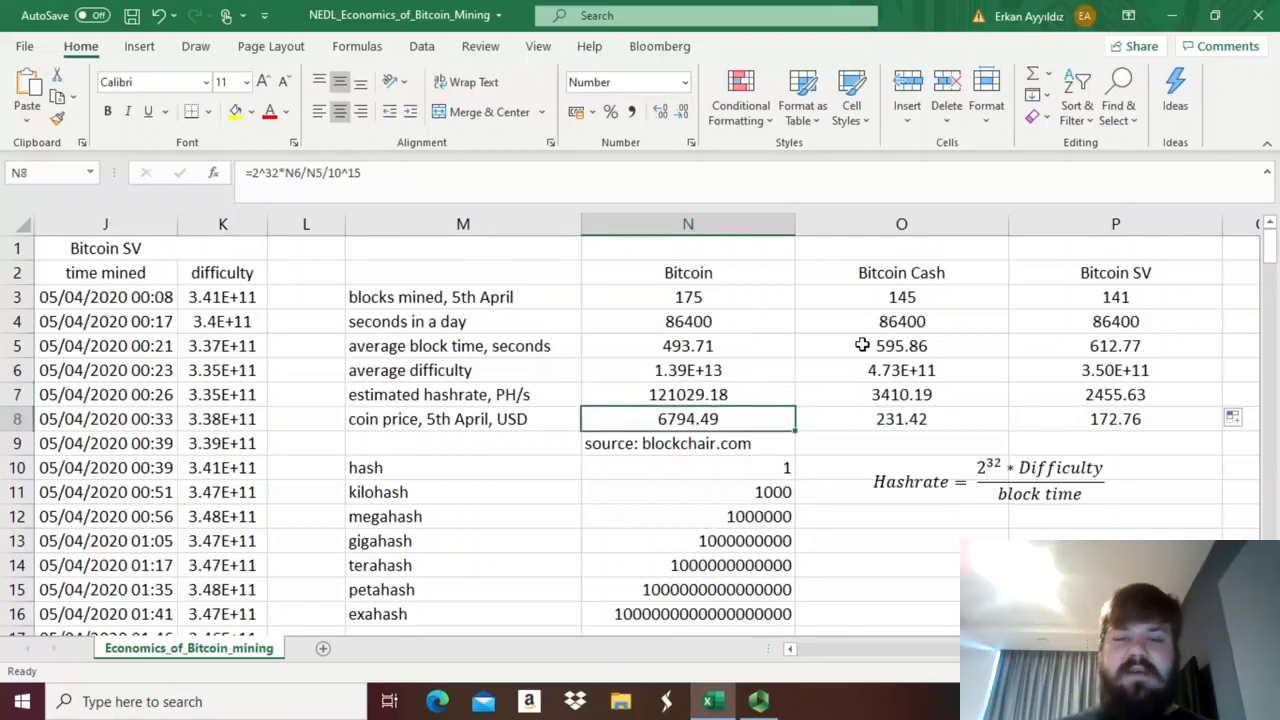
pyautogui.press('Down')
pyautogui.press('Down')
pyautogui.press('Down')
pyautogui.press('Down')
pyautogui.press('Down')
pyautogui.press('Down')
pyautogui.press('Down')
pyautogui.press('Down')
pyautogui.press('Down')
pyautogui.press('Down')
pyautogui.press('Down')
pyautogui.press('Down')
pyautogui.press('Up')
pyautogui.press('Up')
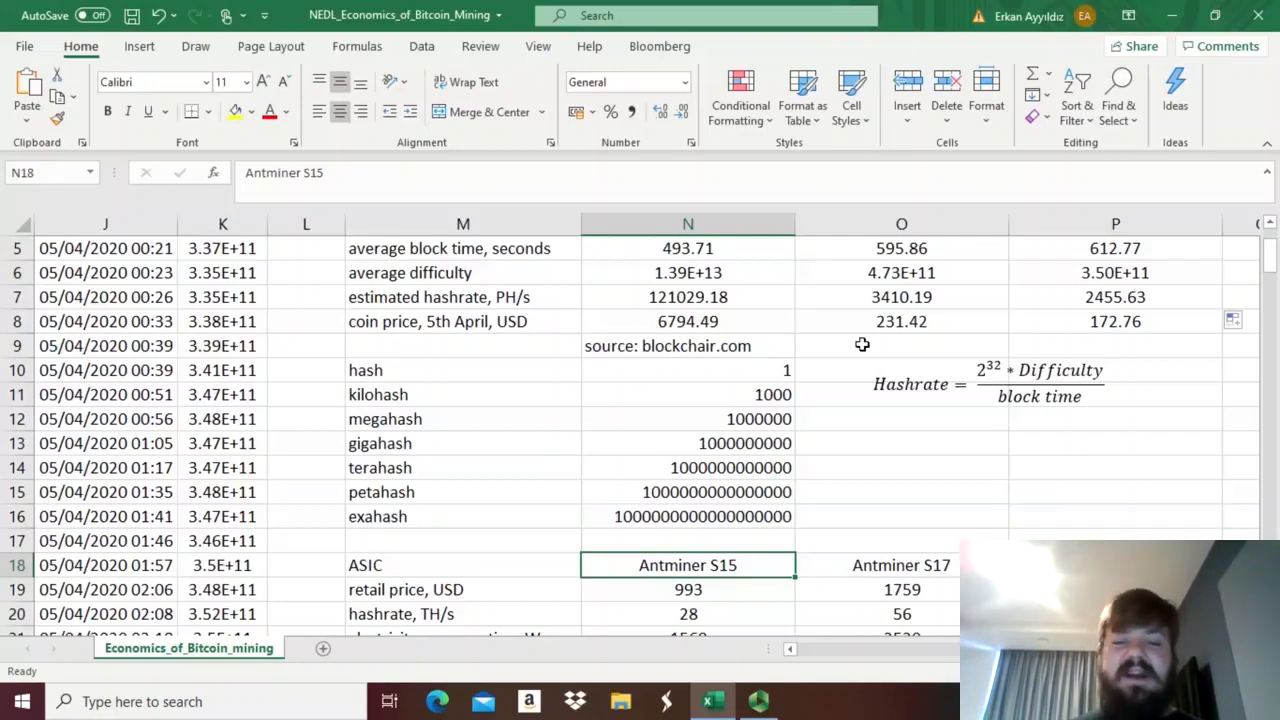
pyautogui.press('Right')
pyautogui.press('Right')
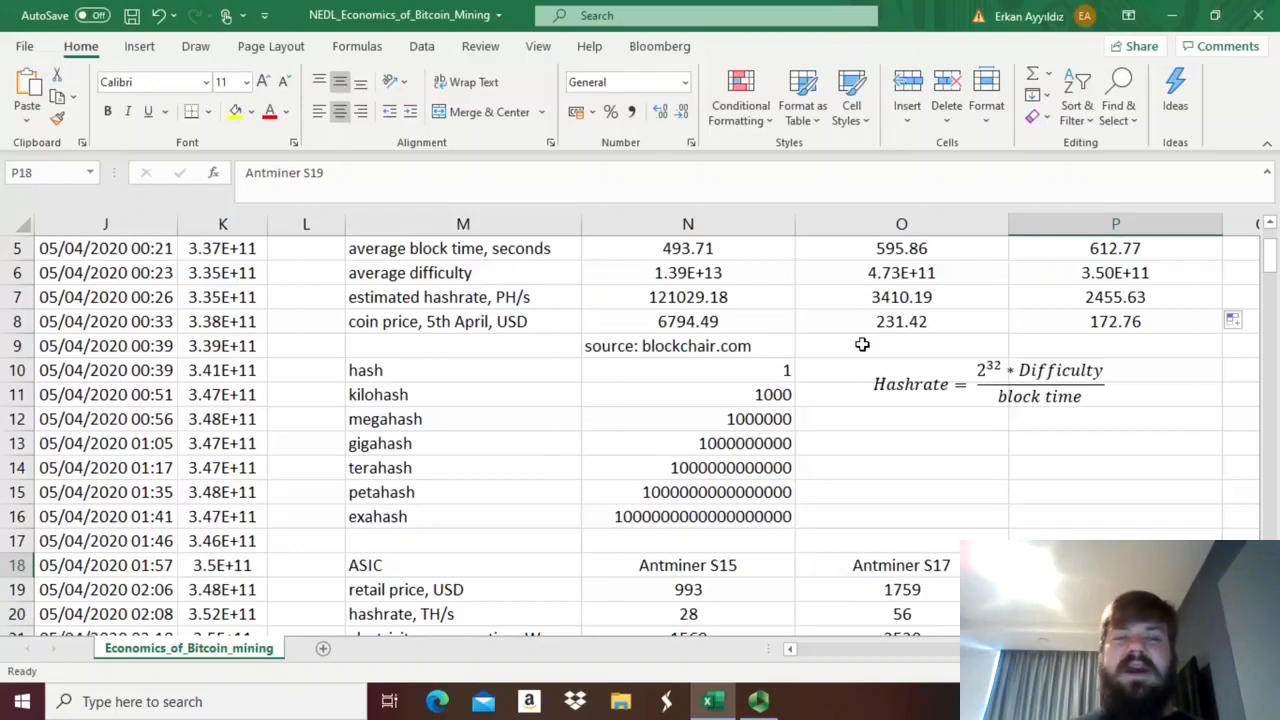
pyautogui.press('Down')
pyautogui.press('Left')
pyautogui.press('Left')
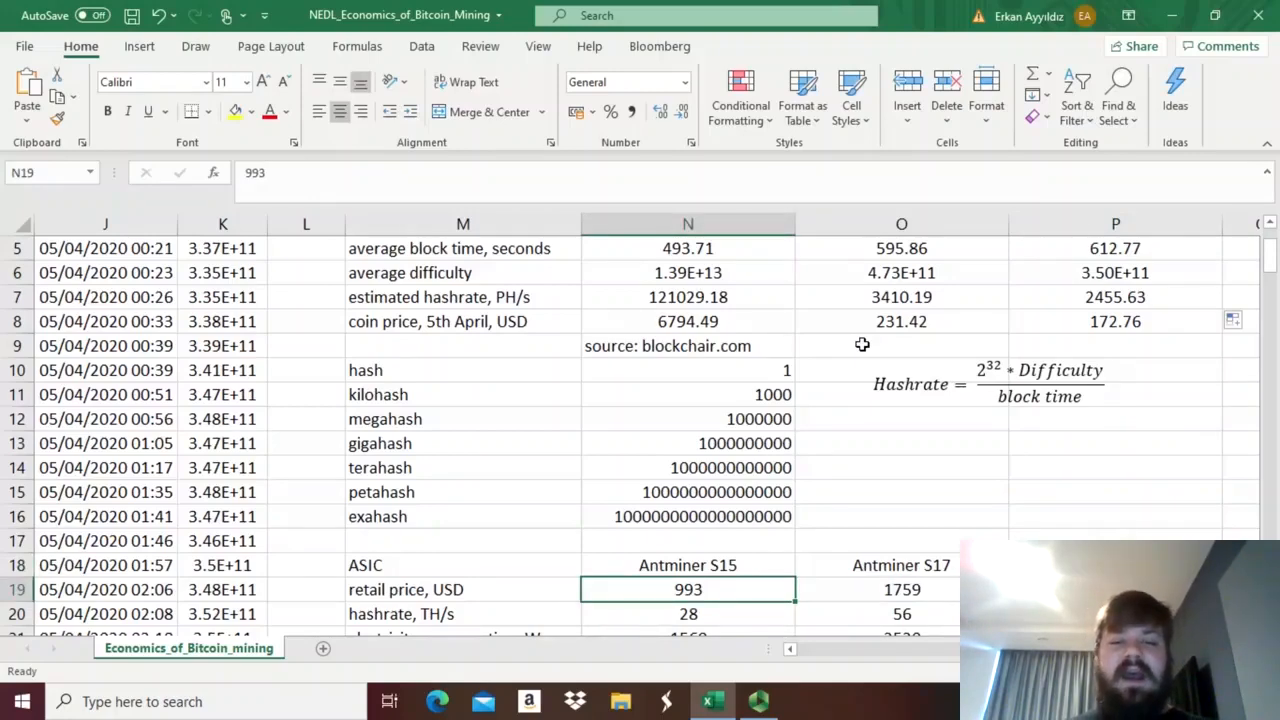
# Examine the ASIC hashrate, electricity consumption and electricity price data, along with the terahash and petahash conversion values.
pyautogui.press('Down')
pyautogui.press('Down')
pyautogui.press('Down')
pyautogui.press('Down')
pyautogui.press('Up')
pyautogui.press('Up')
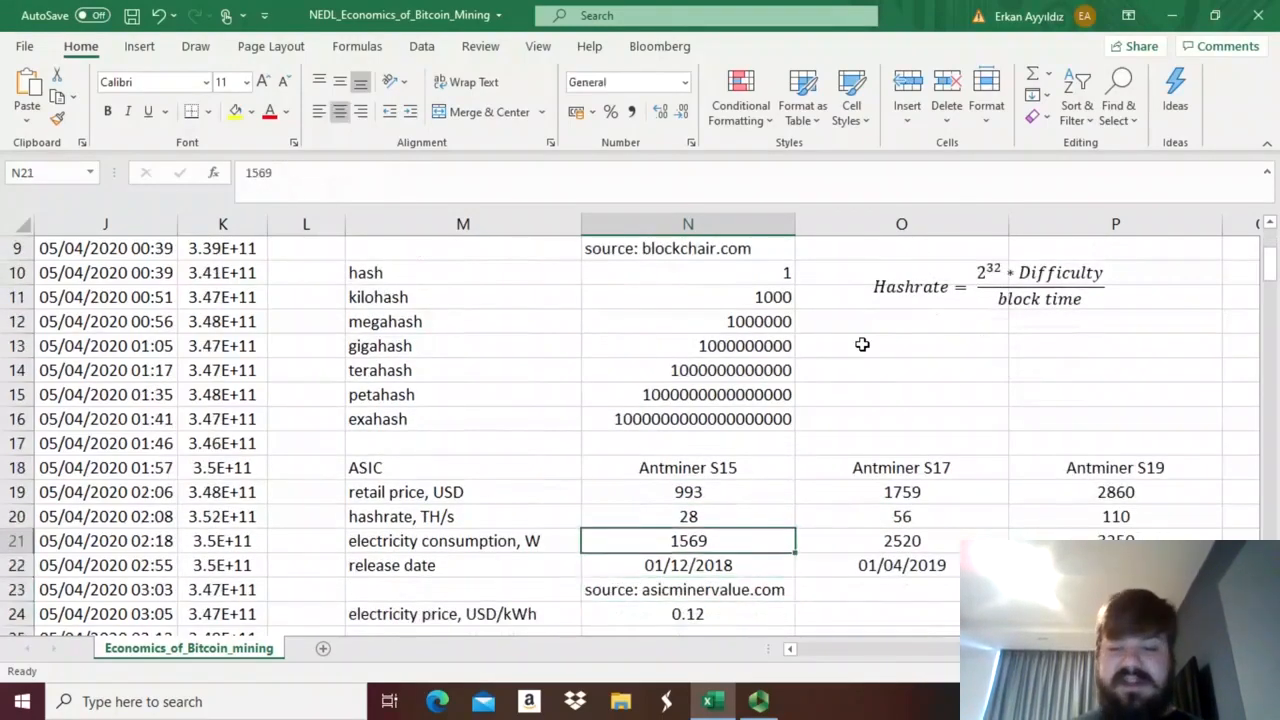
pyautogui.press('Down')
pyautogui.press('Down')
pyautogui.press('Down')
pyautogui.press('Down')
pyautogui.press('Down')
pyautogui.press('Down')
pyautogui.press('Down')
pyautogui.click(700, 418)
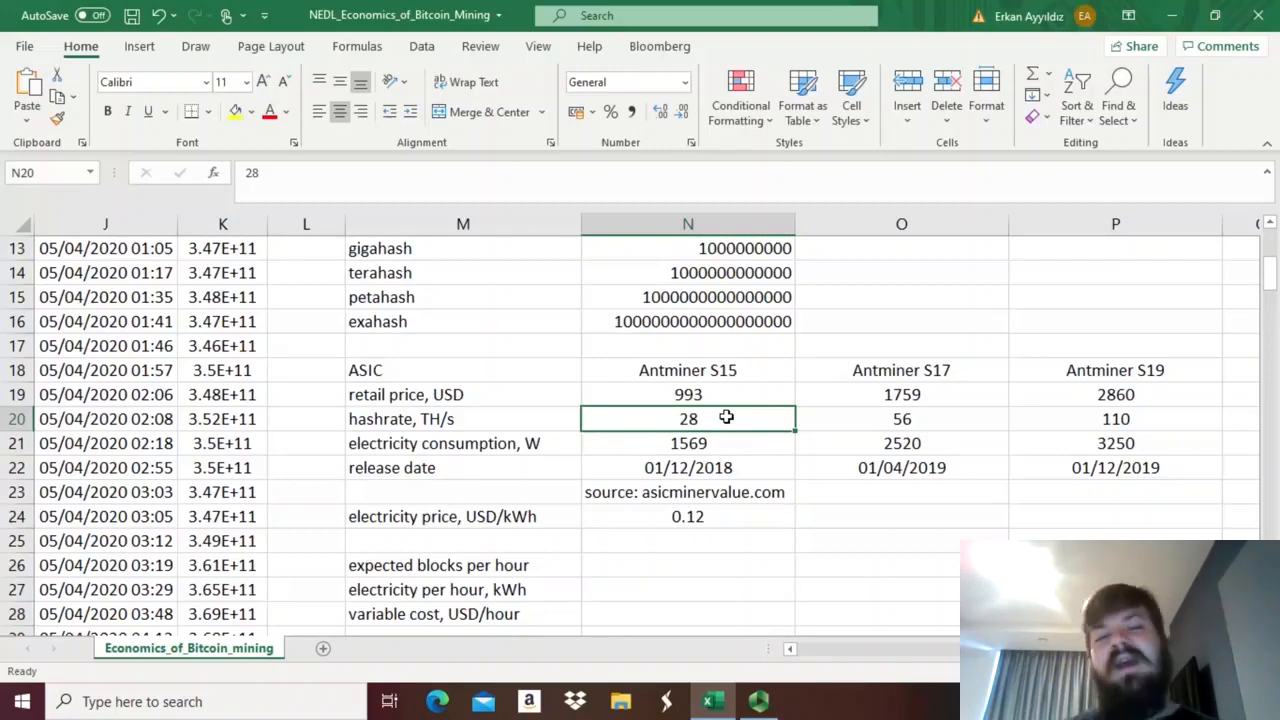
pyautogui.click(748, 442)
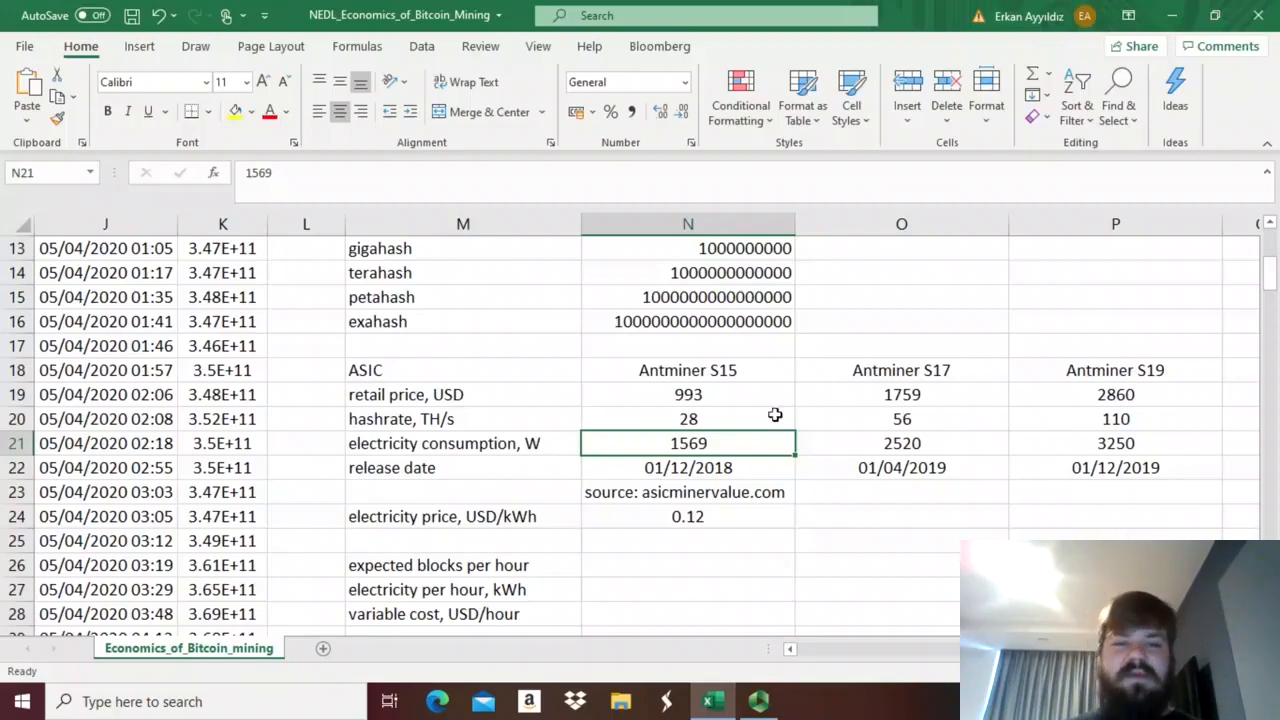
pyautogui.click(659, 279)
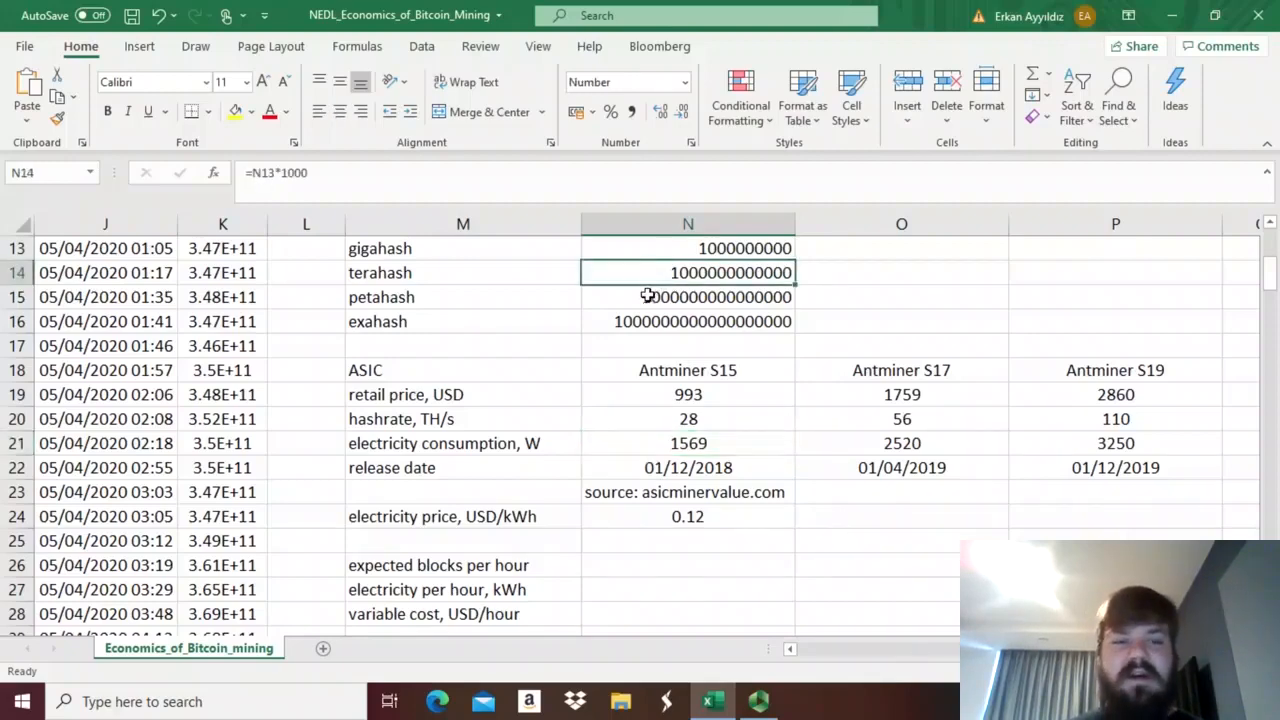
pyautogui.doubleClick(650, 296)
pyautogui.click(965, 307)
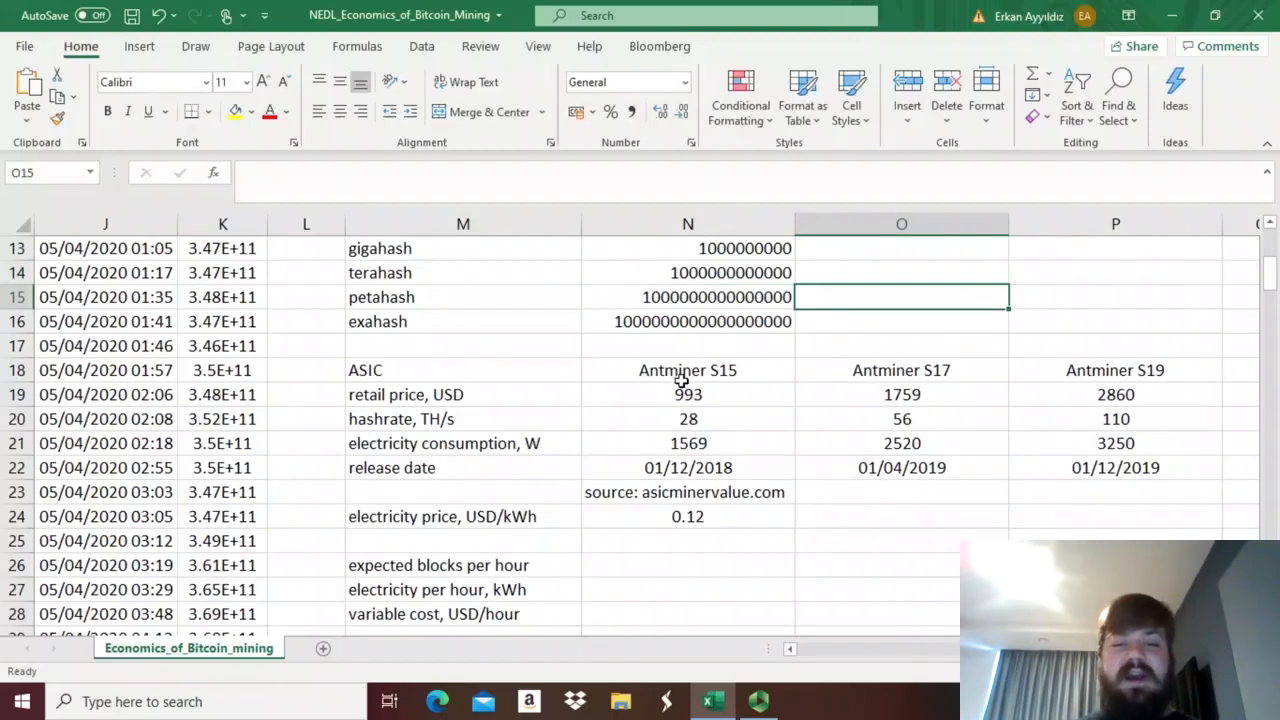
# Compare the retail prices of the three Antminer models and check the data source noted below their release dates.
pyautogui.click(726, 390)
pyautogui.click(878, 412)
pyautogui.click(1066, 400)
pyautogui.click(900, 396)
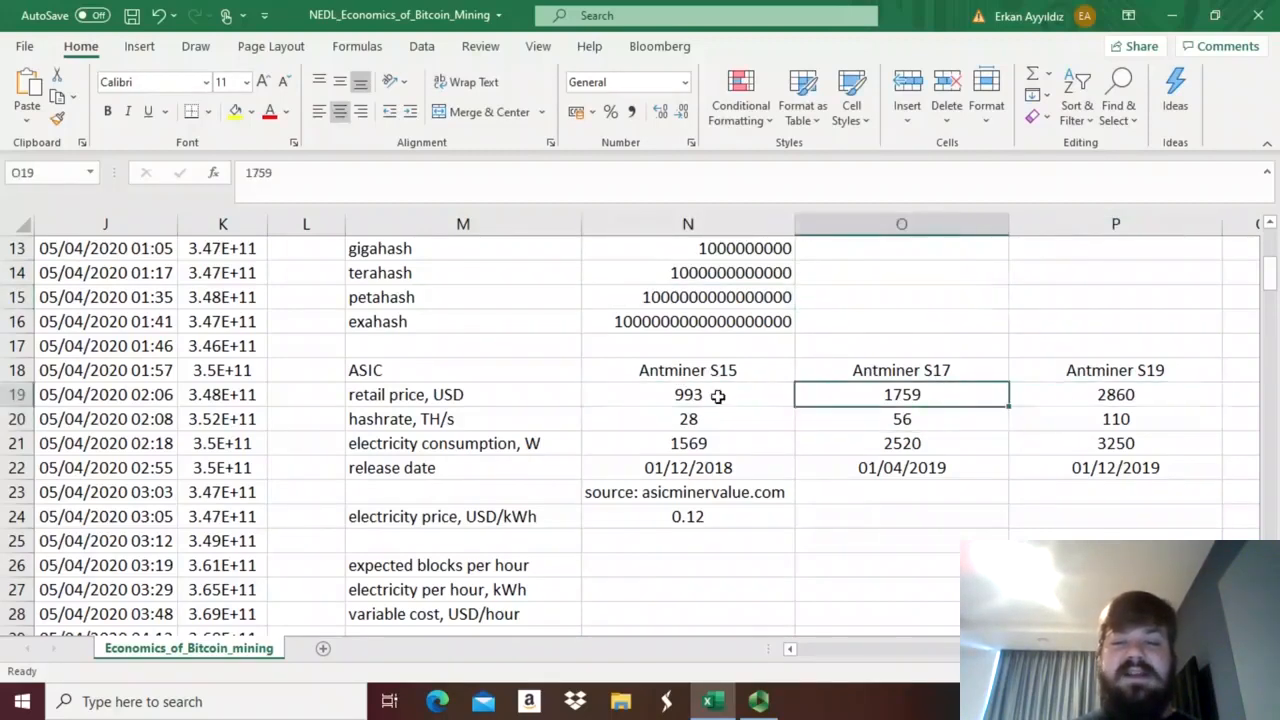
pyautogui.click(718, 397)
pyautogui.click(921, 533)
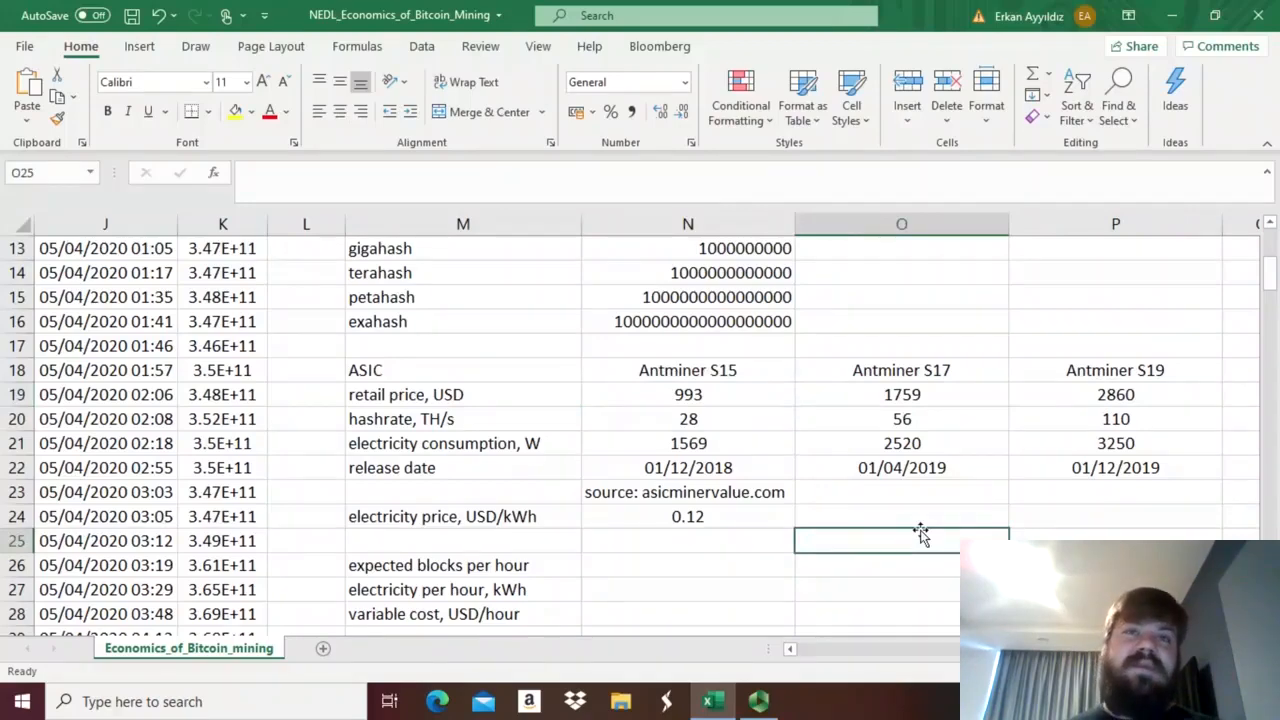
pyautogui.click(589, 473)
pyautogui.click(603, 490)
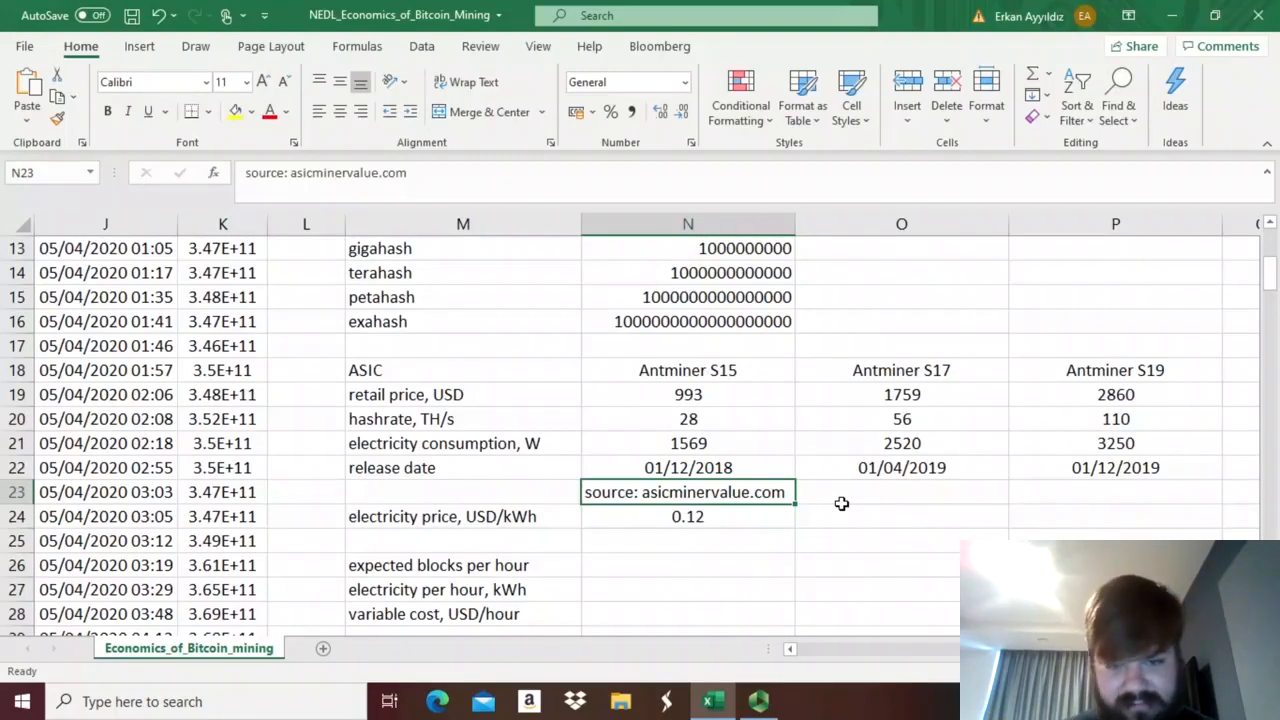
# Enter 6 as the expected blocks per hour in N26.
pyautogui.press('Down')
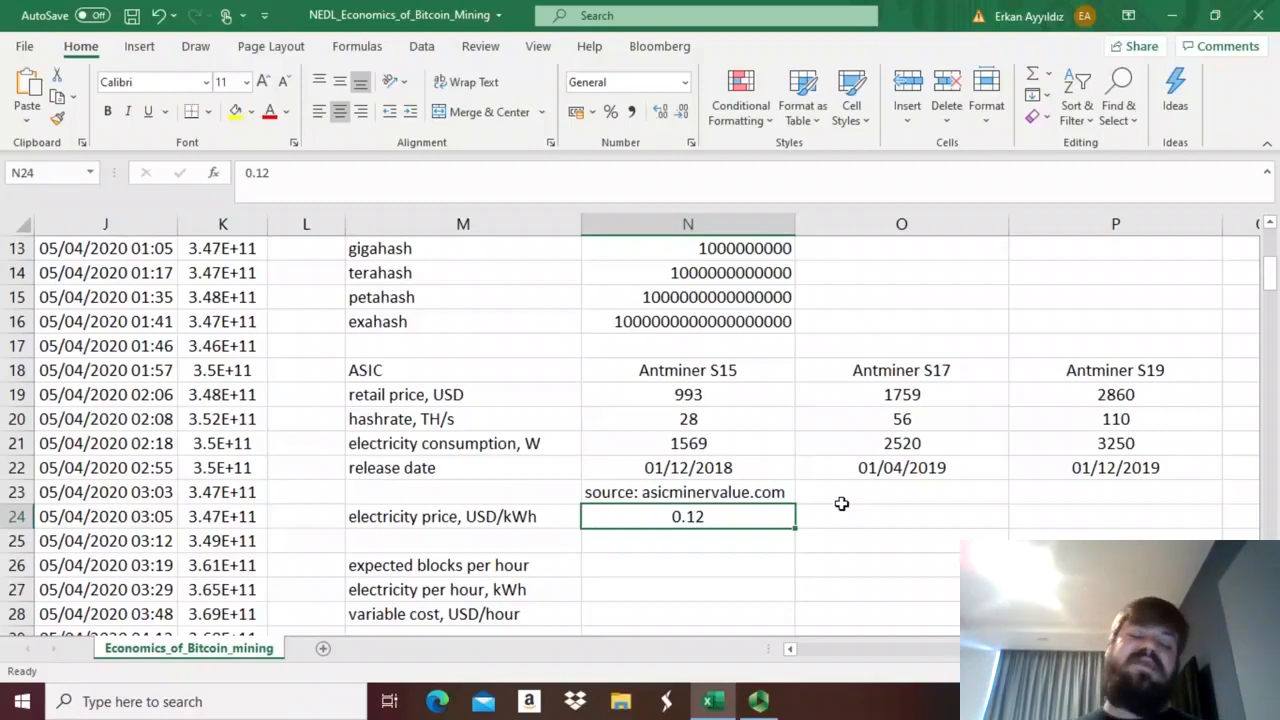
pyautogui.press('Down')
pyautogui.press('Down')
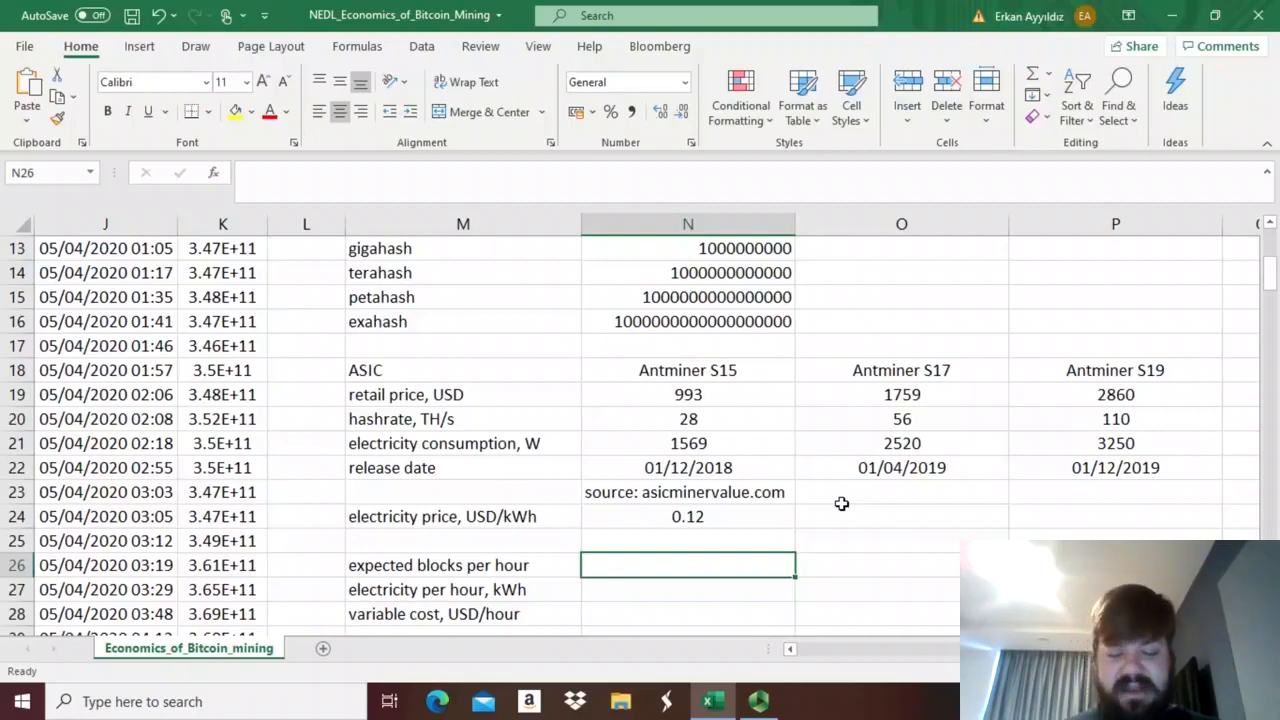
pyautogui.write('6')
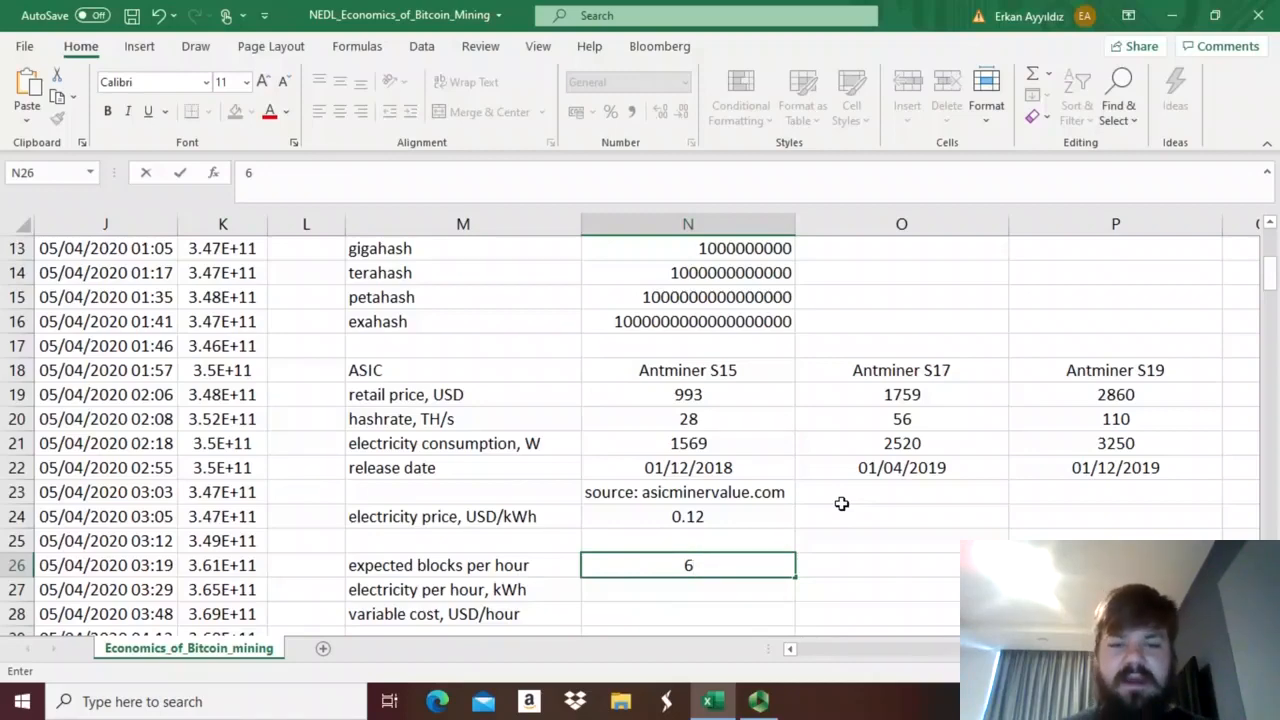
pyautogui.press('Return')
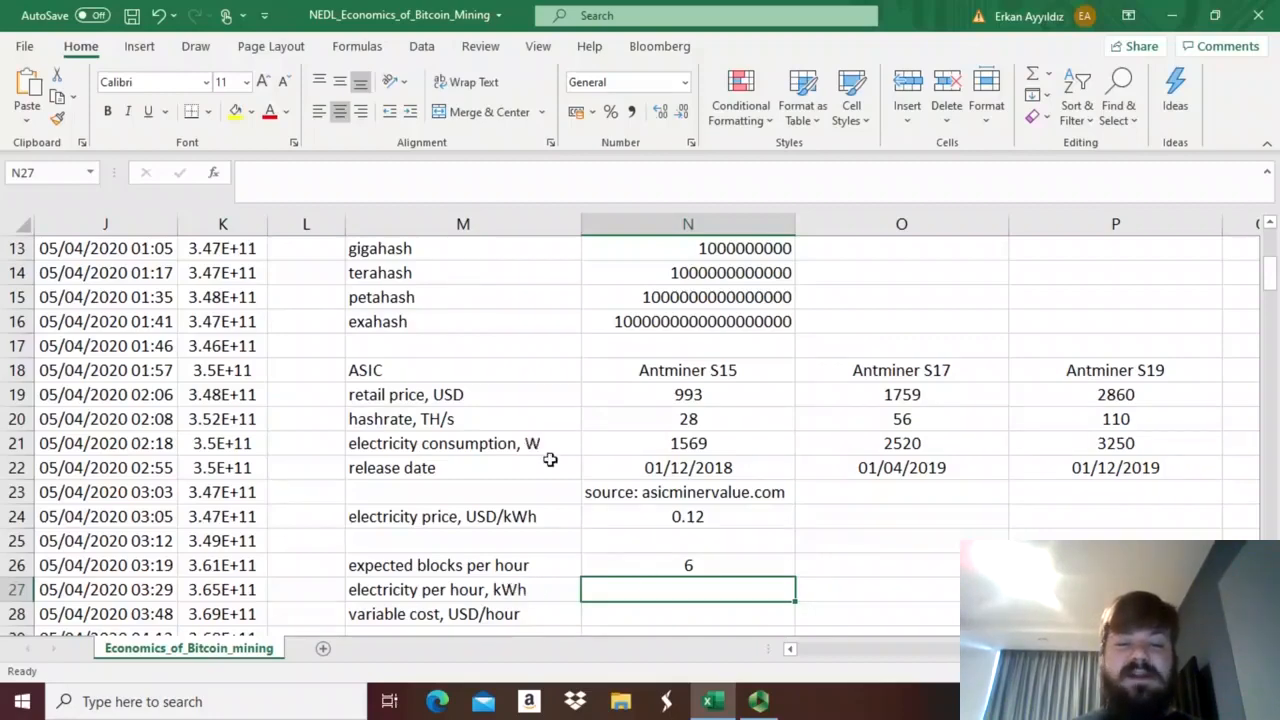
# Calculate the Antminer S15's electricity per hour in kWh as =N21/1000 in N27 and fill it across to the S17 and S19.
pyautogui.write('=')
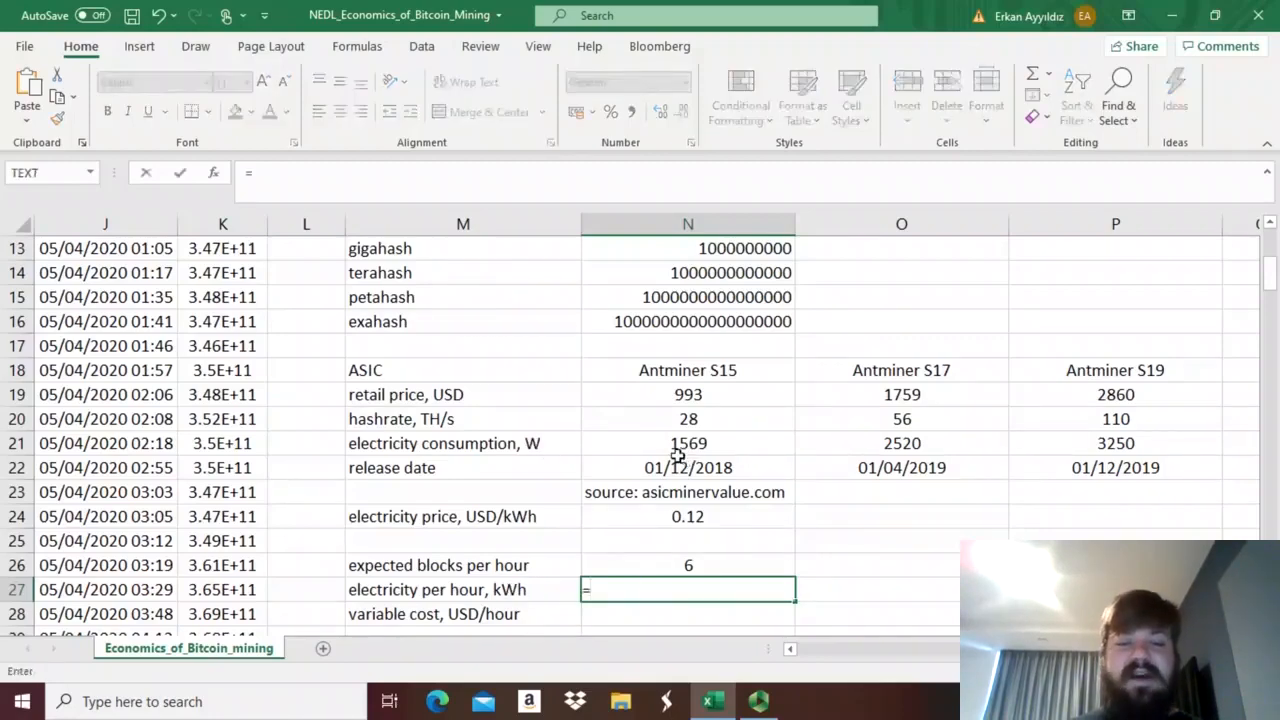
pyautogui.click(671, 445)
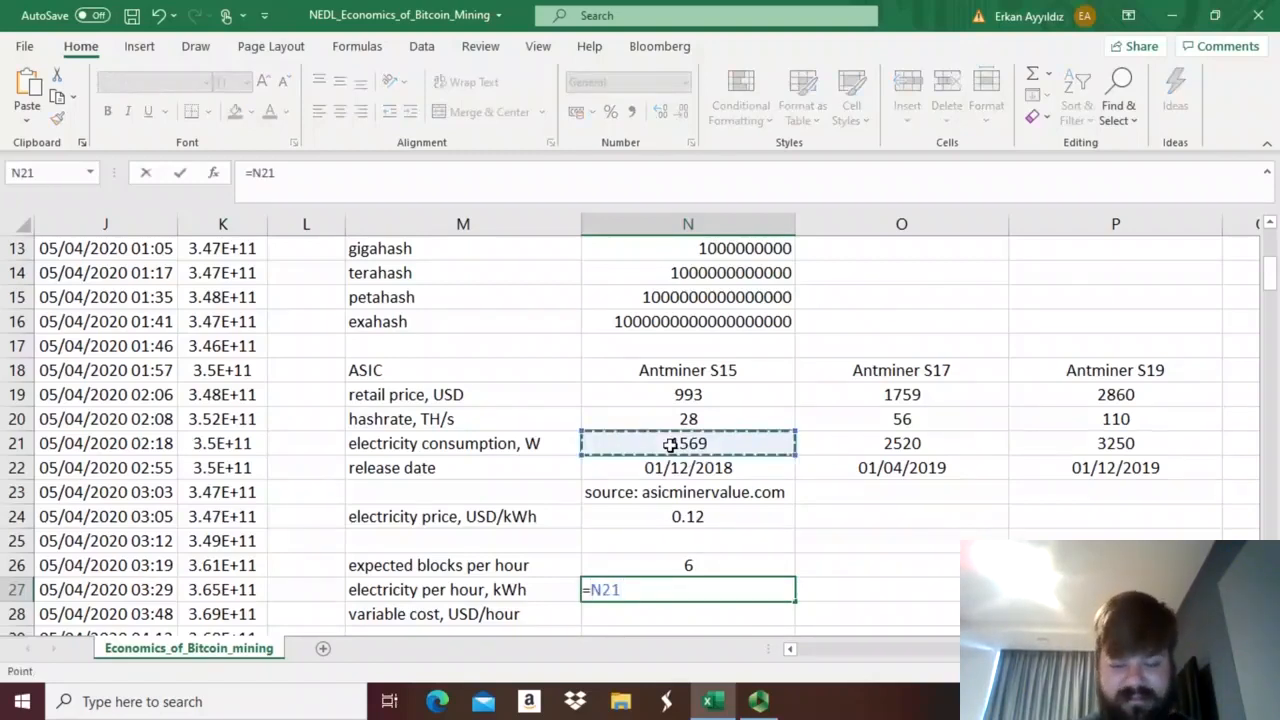
pyautogui.write('/1000')
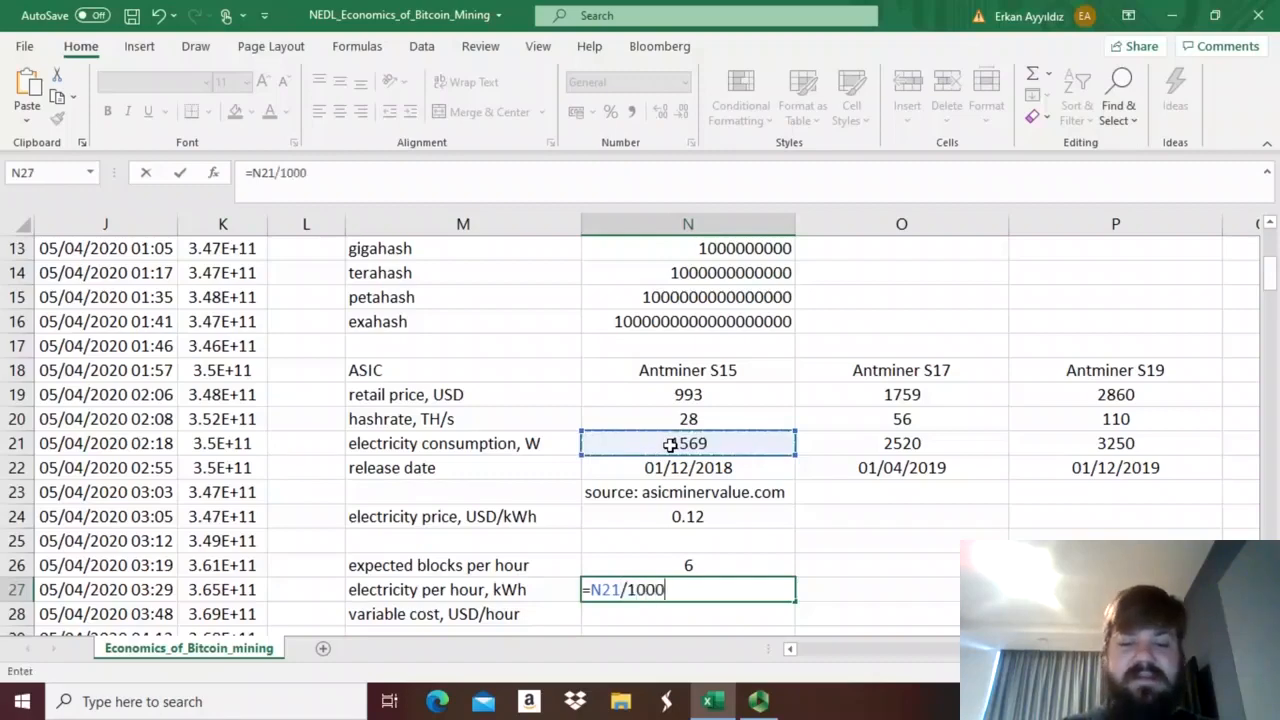
pyautogui.press('Return')
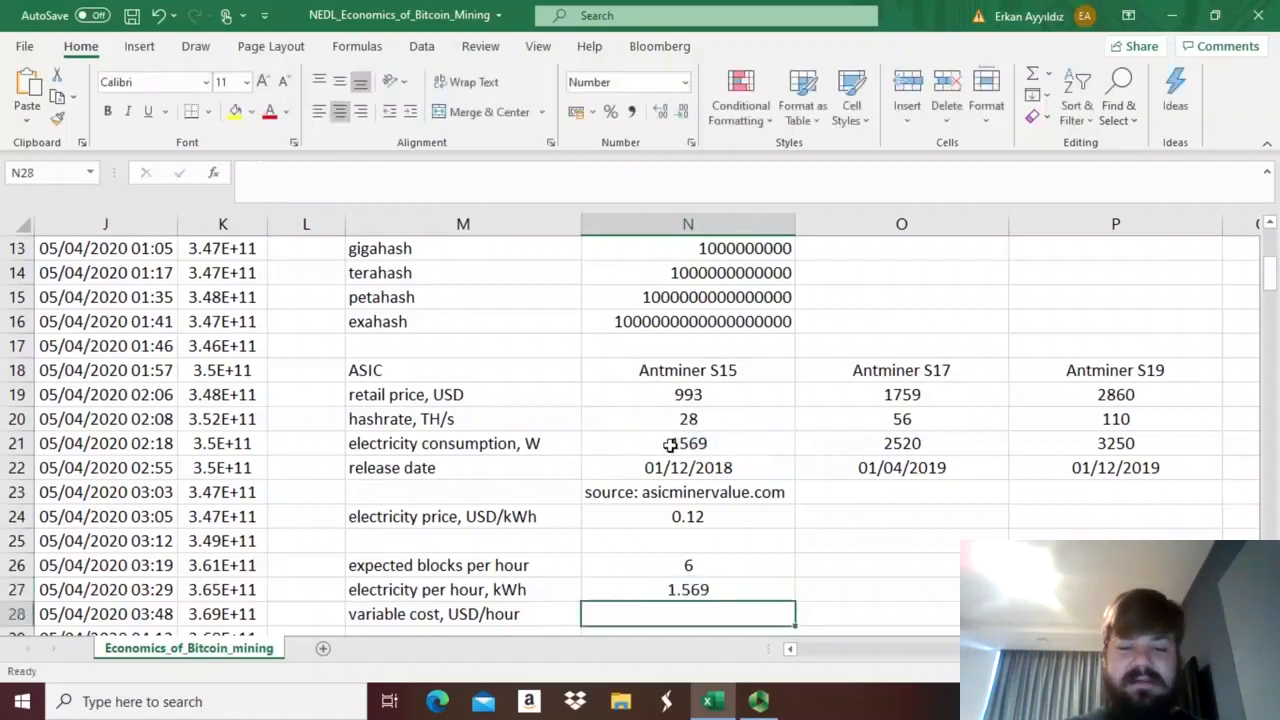
pyautogui.click(738, 591)
pyautogui.click(800, 597)
pyautogui.click(773, 593)
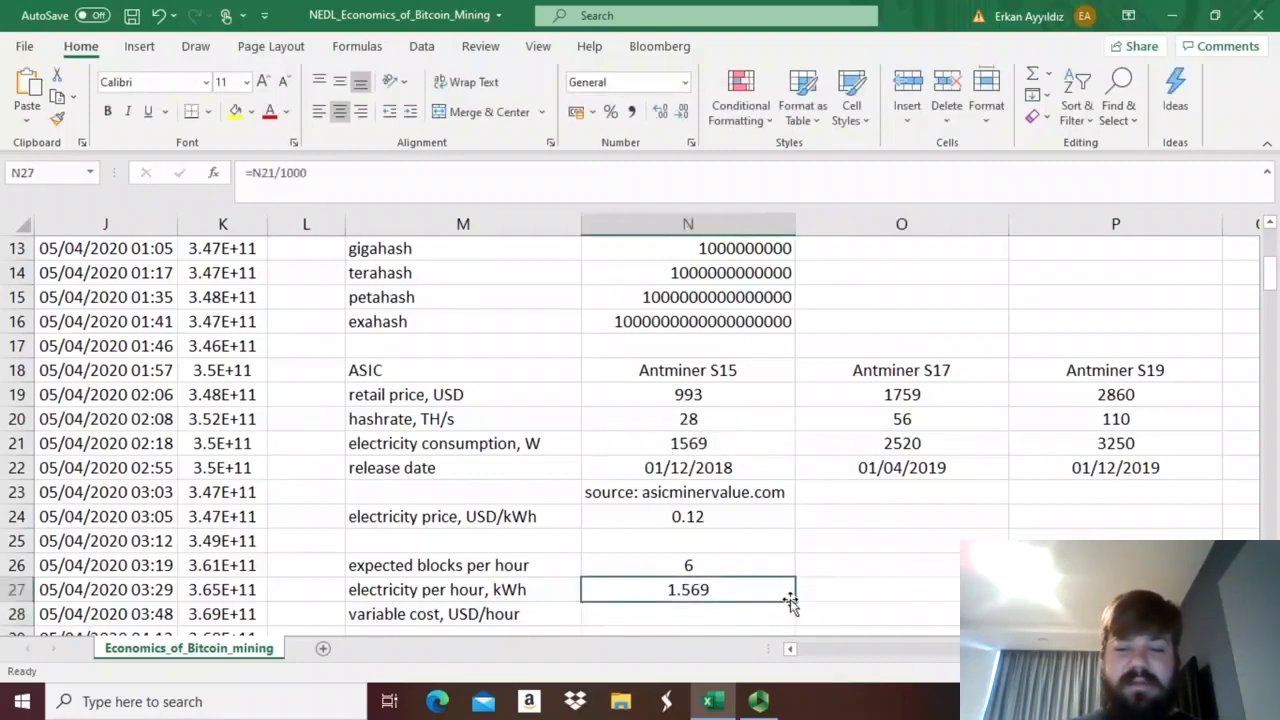
pyautogui.moveTo(795, 602); pyautogui.dragTo(1110, 600)
# Calculate the Antminer S15's hourly variable cost as =N27*$N24 in N28 and fill it across to the S17 and S19.
pyautogui.click(710, 623)
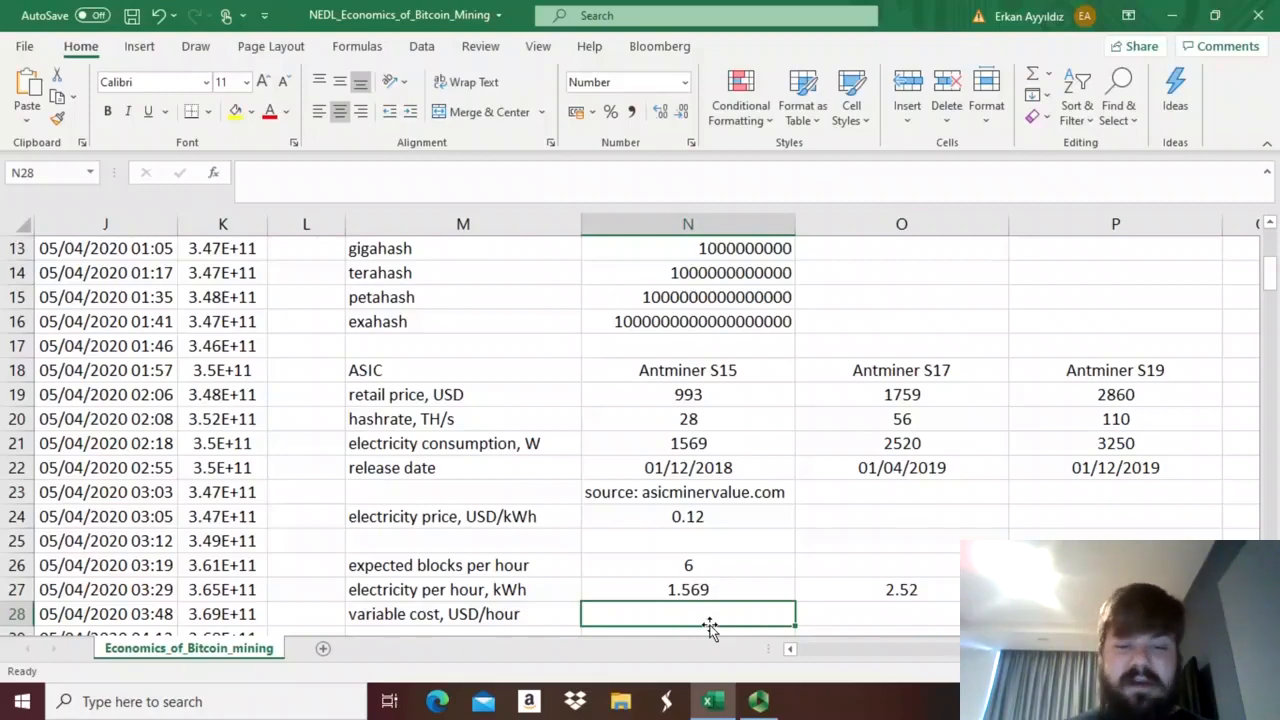
pyautogui.write('=')
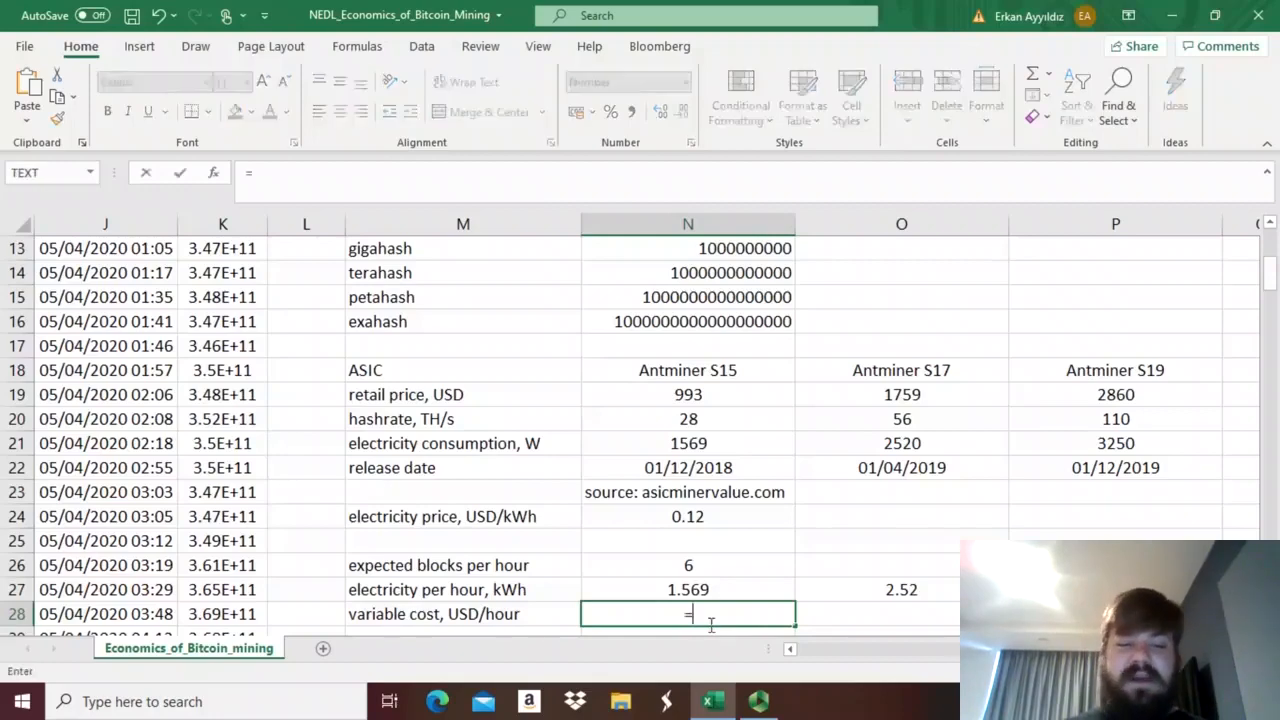
pyautogui.click(672, 588)
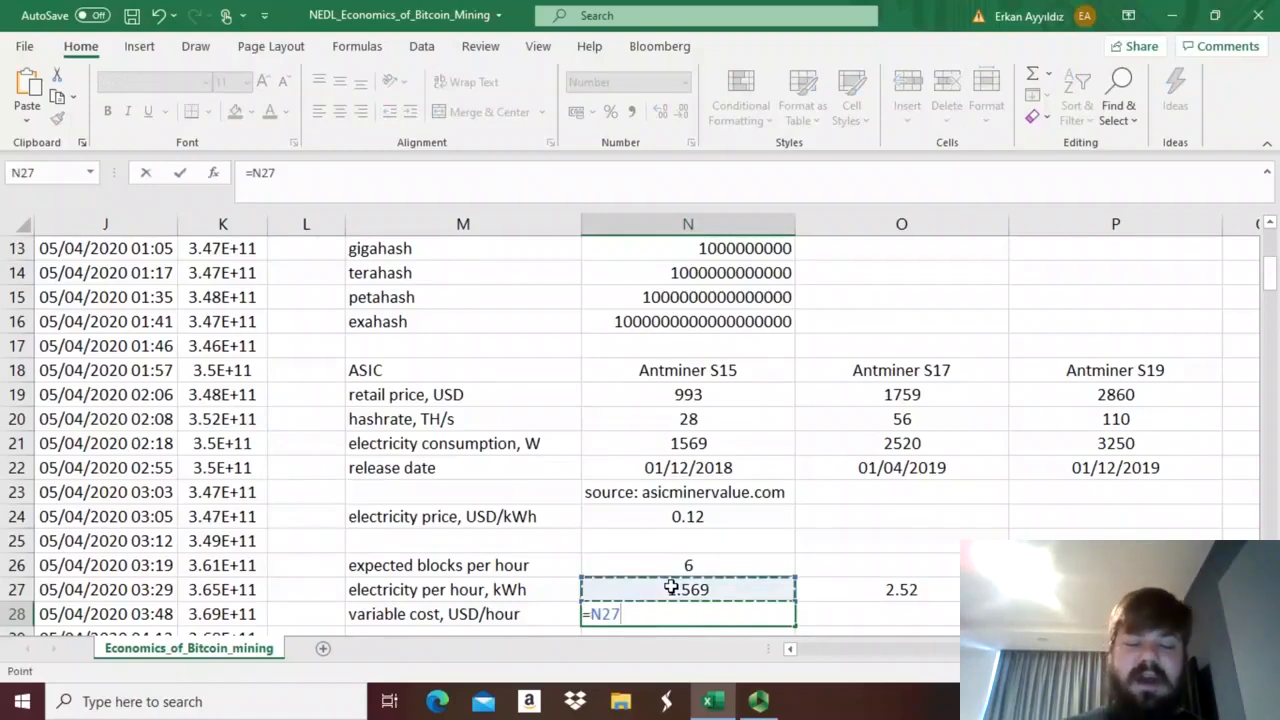
pyautogui.write('*')
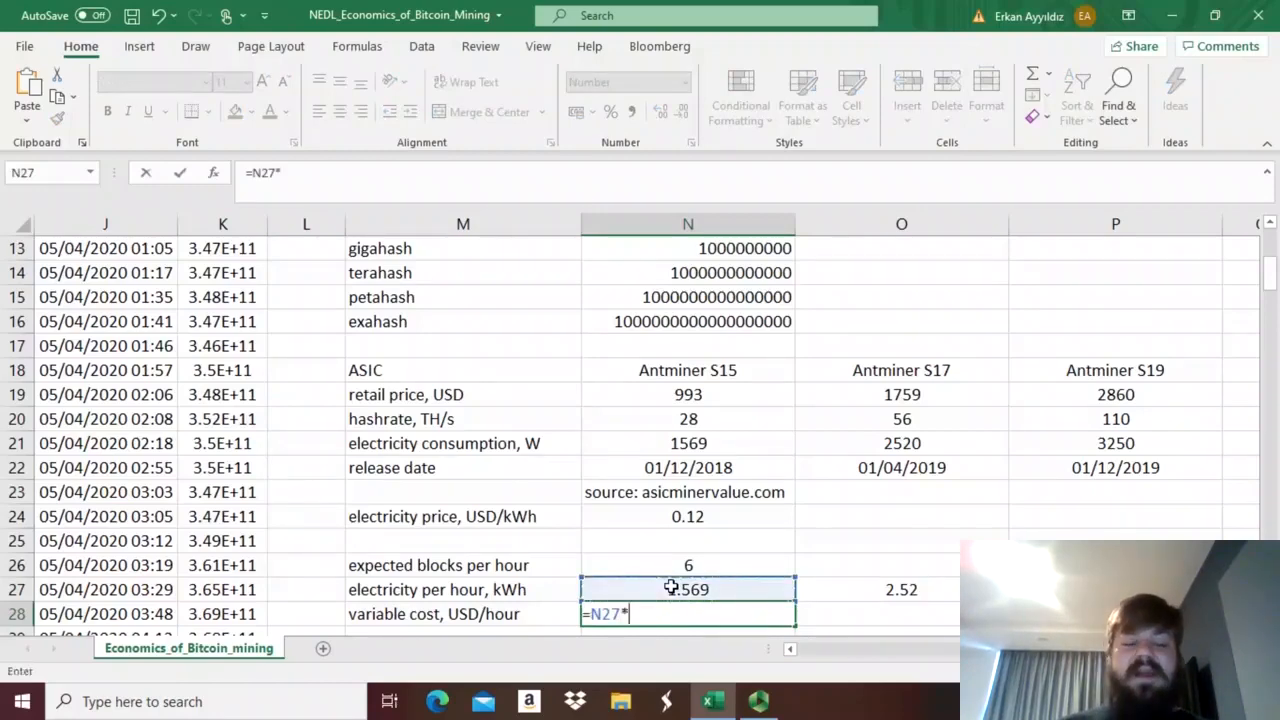
pyautogui.click(660, 512)
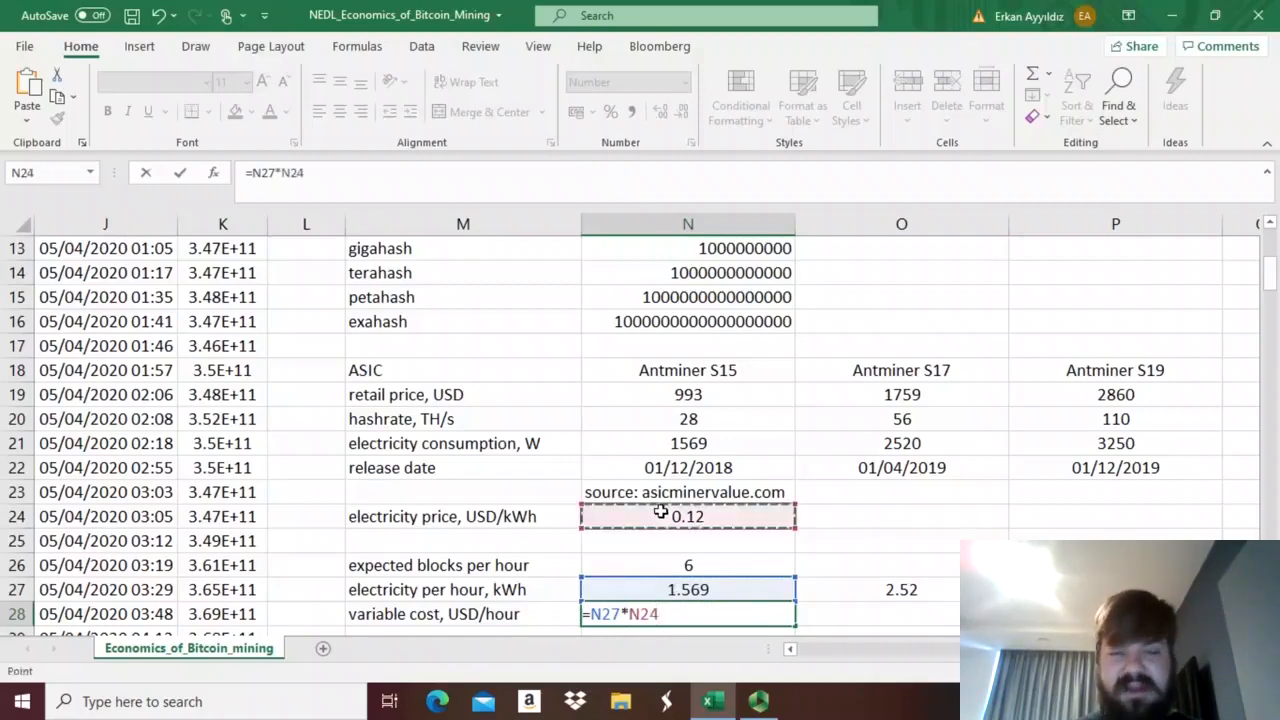
pyautogui.click(630, 613)
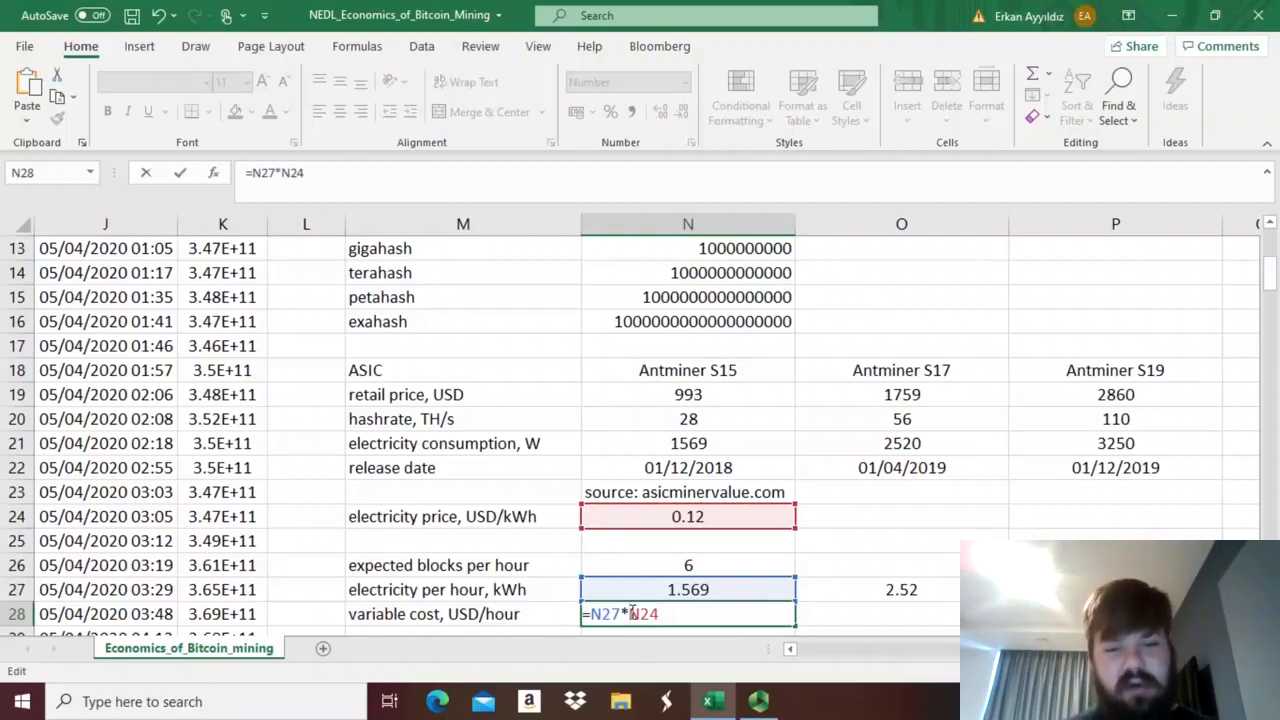
pyautogui.write('$')
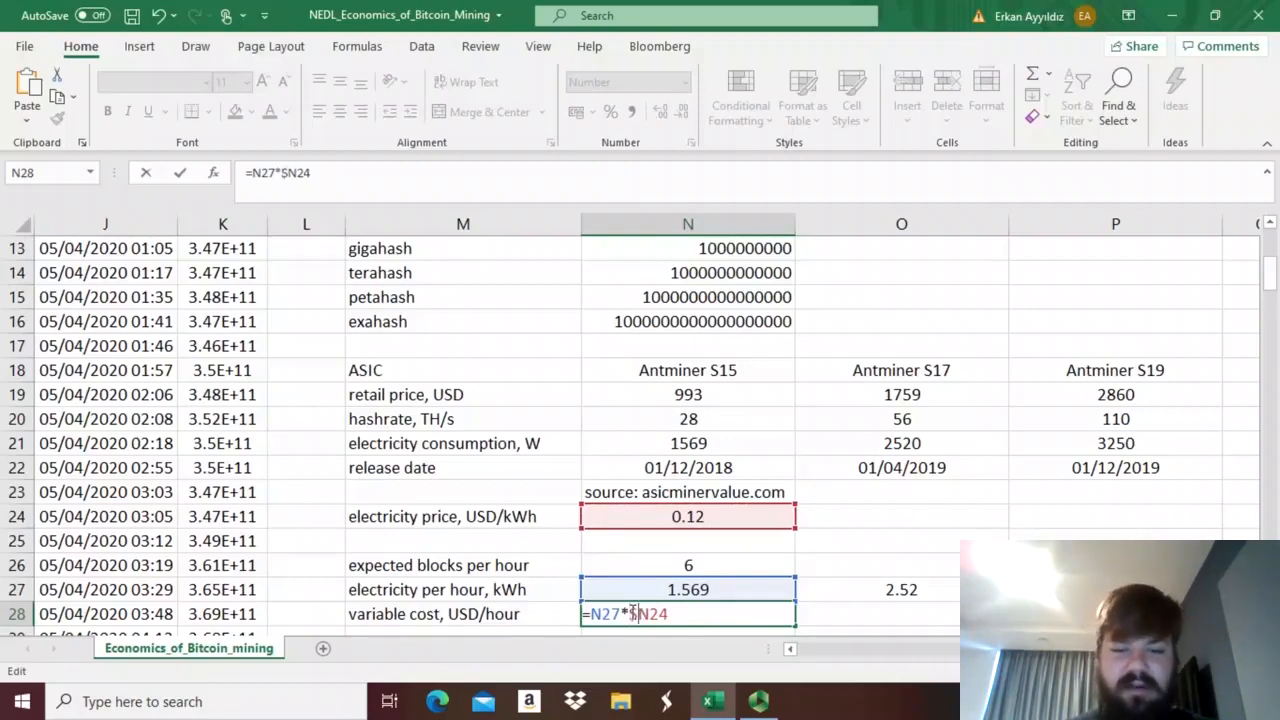
pyautogui.press('Return')
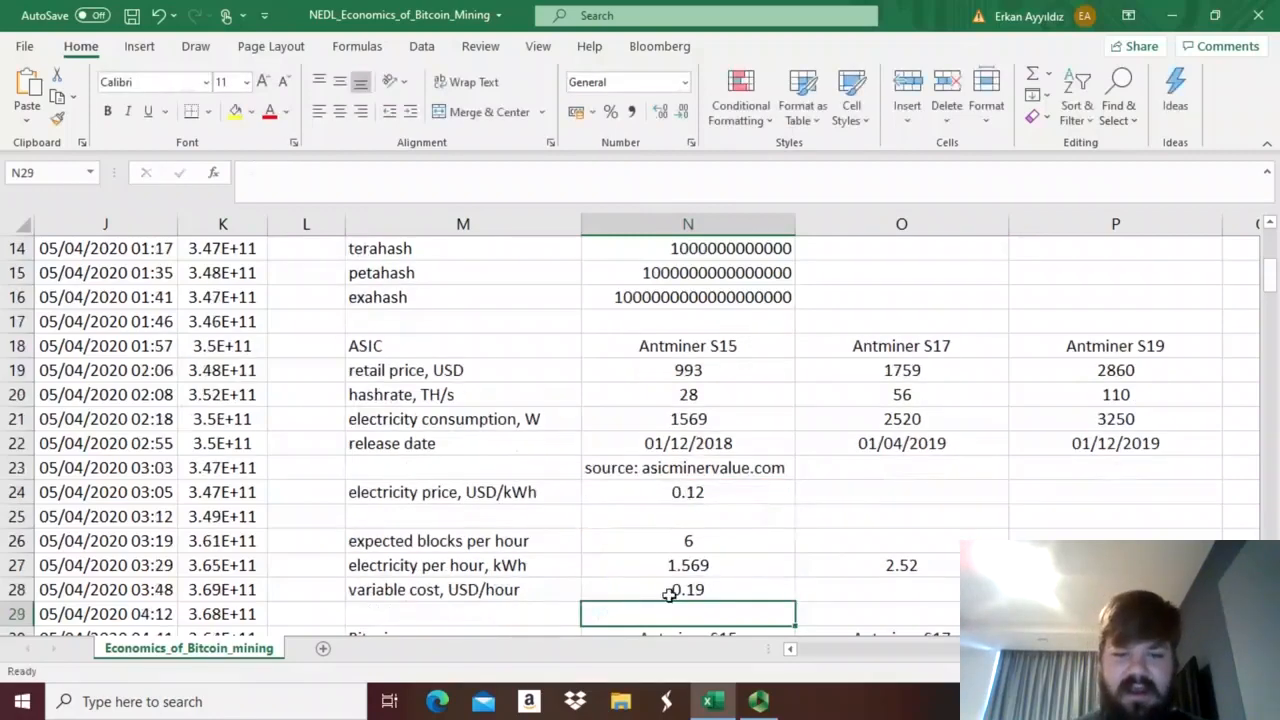
pyautogui.click(669, 594)
pyautogui.moveTo(796, 601); pyautogui.dragTo(900, 590)
pyautogui.click(651, 588)
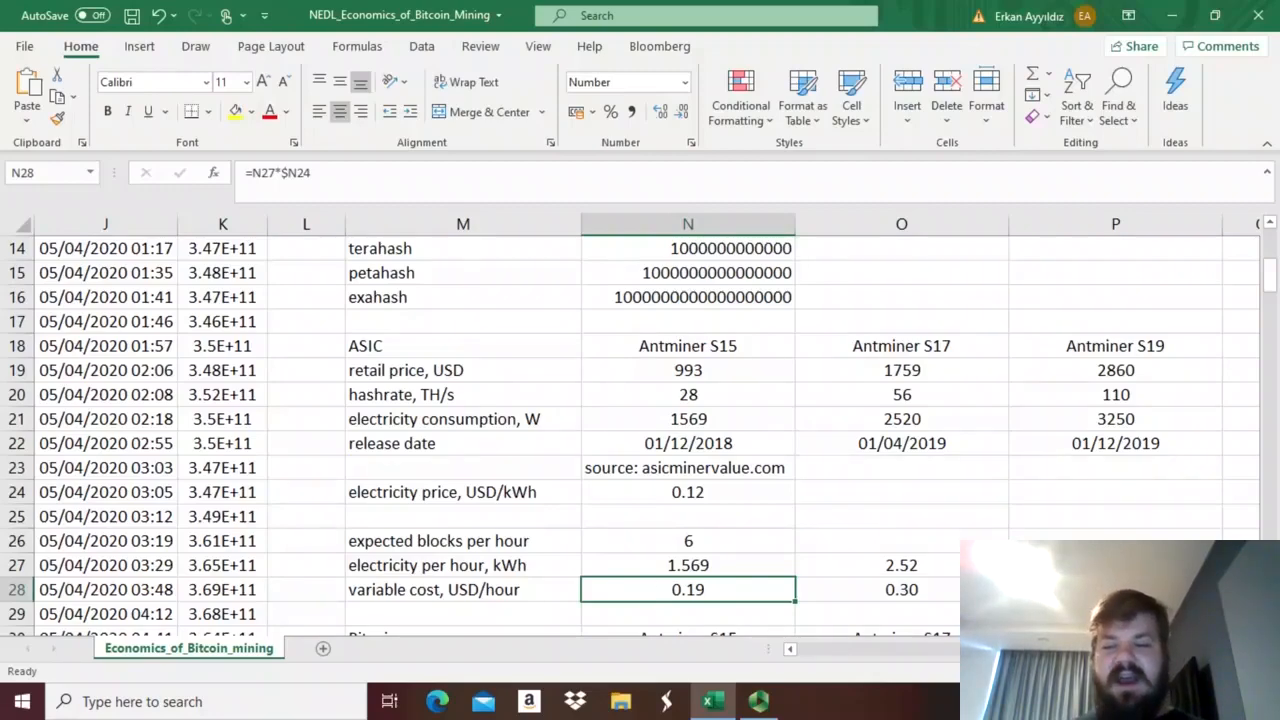
pyautogui.click(1115, 590)
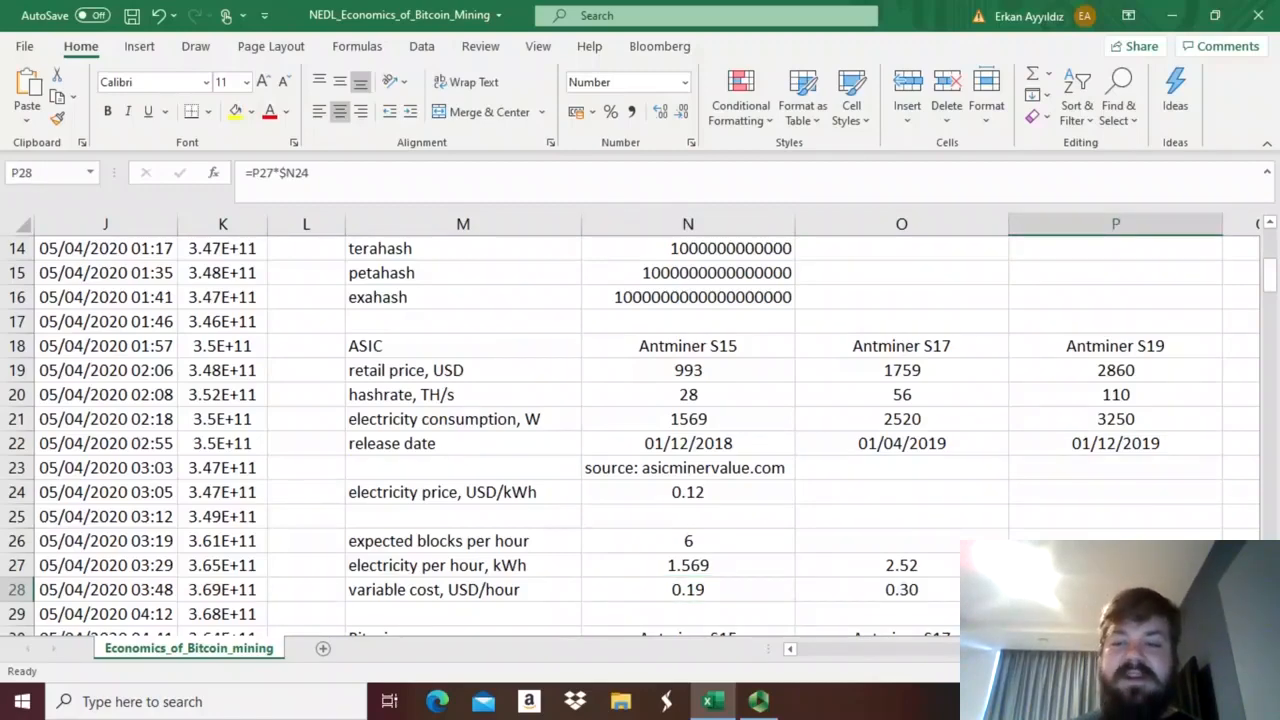
# Compare hashrate and electricity consumption between the Antminer S15 and S17, and between the S17 and S19.
pyautogui.click(666, 390)
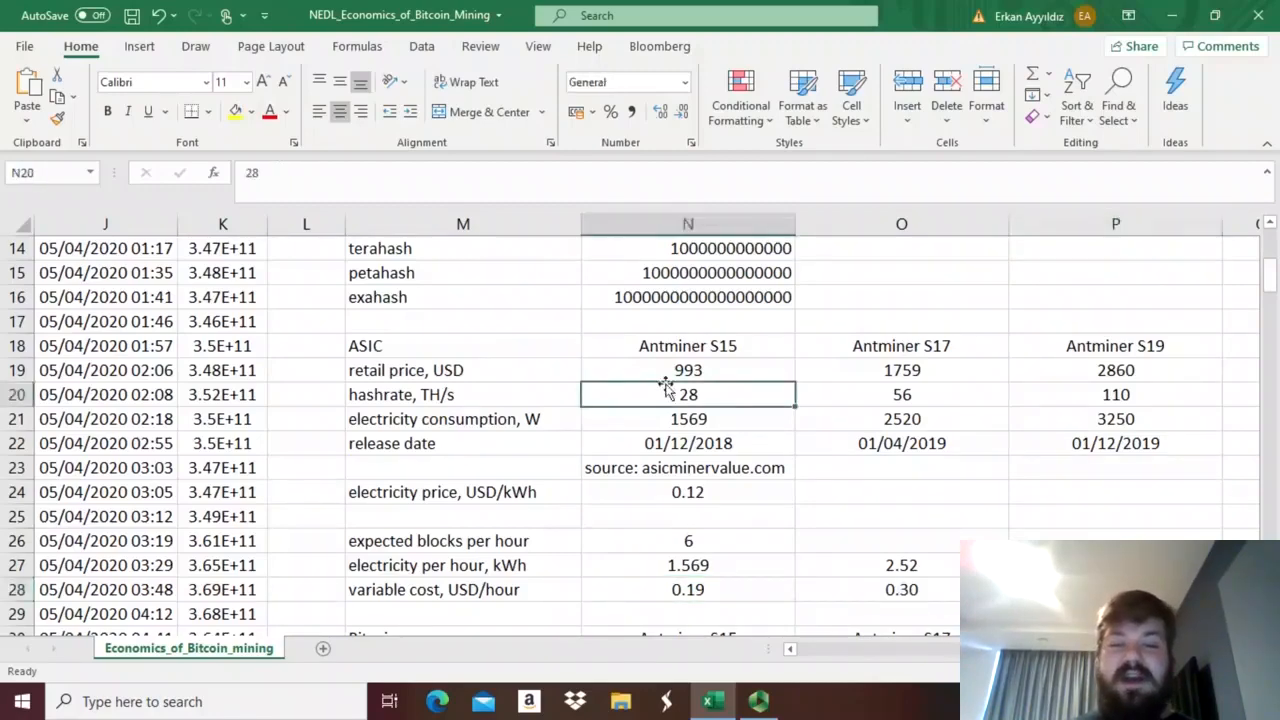
pyautogui.click(834, 391)
pyautogui.moveTo(686, 397); pyautogui.dragTo(856, 402)
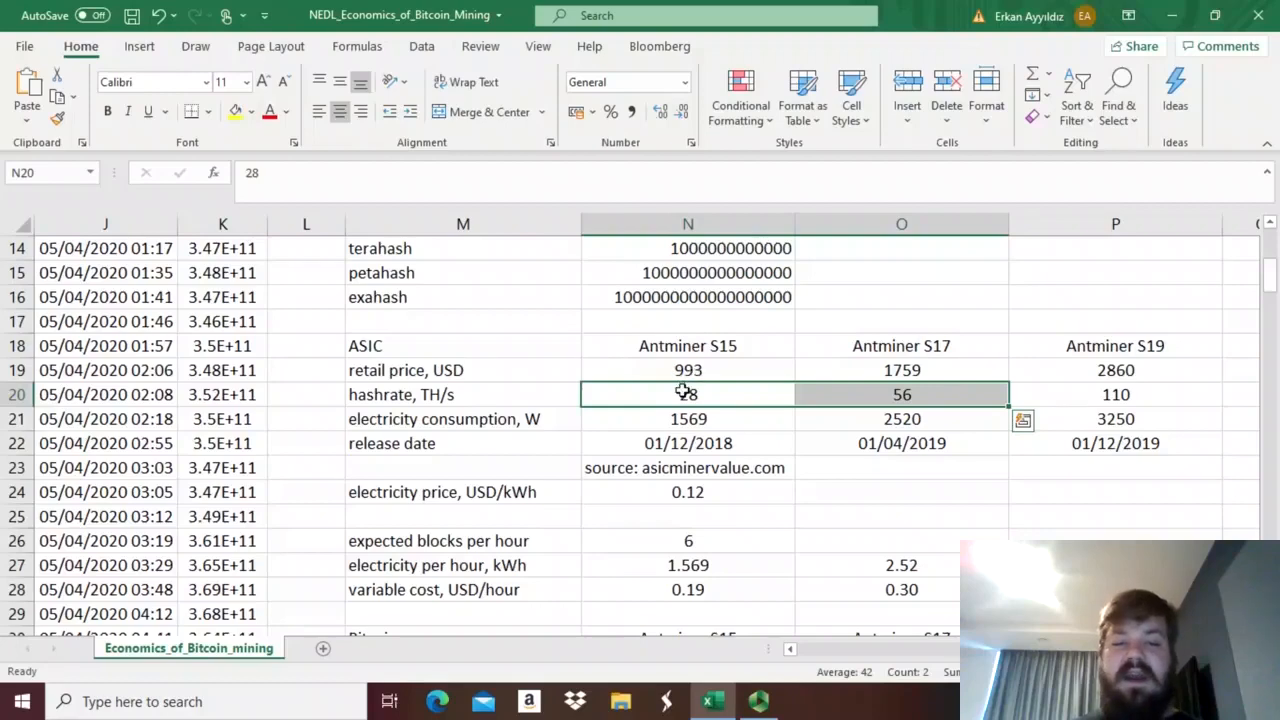
pyautogui.moveTo(690, 388); pyautogui.dragTo(861, 387)
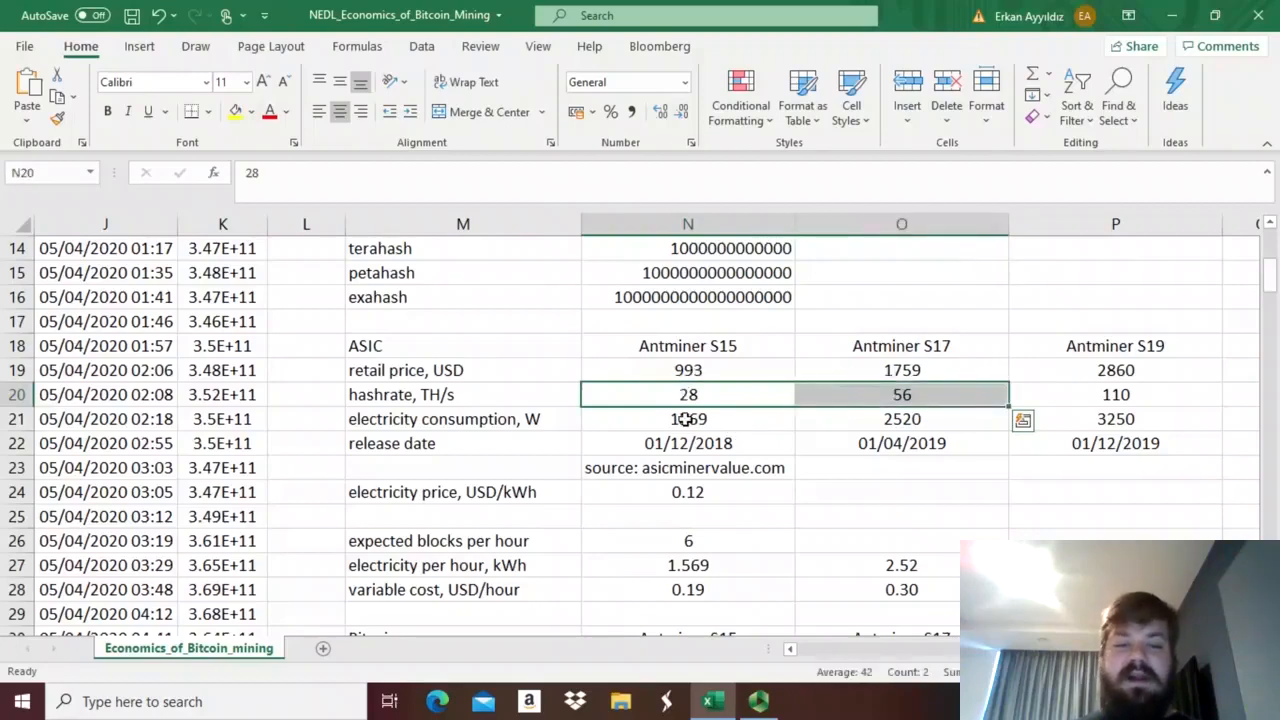
pyautogui.moveTo(686, 420); pyautogui.dragTo(885, 420)
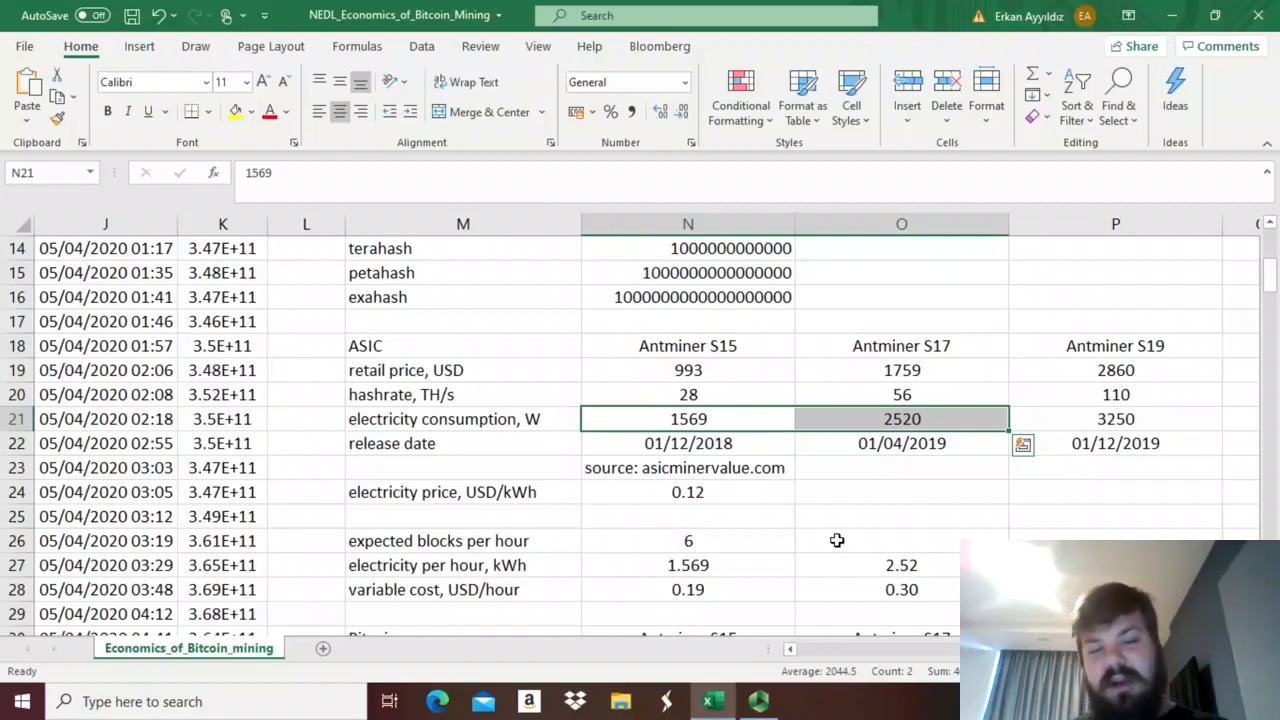
pyautogui.click(928, 394)
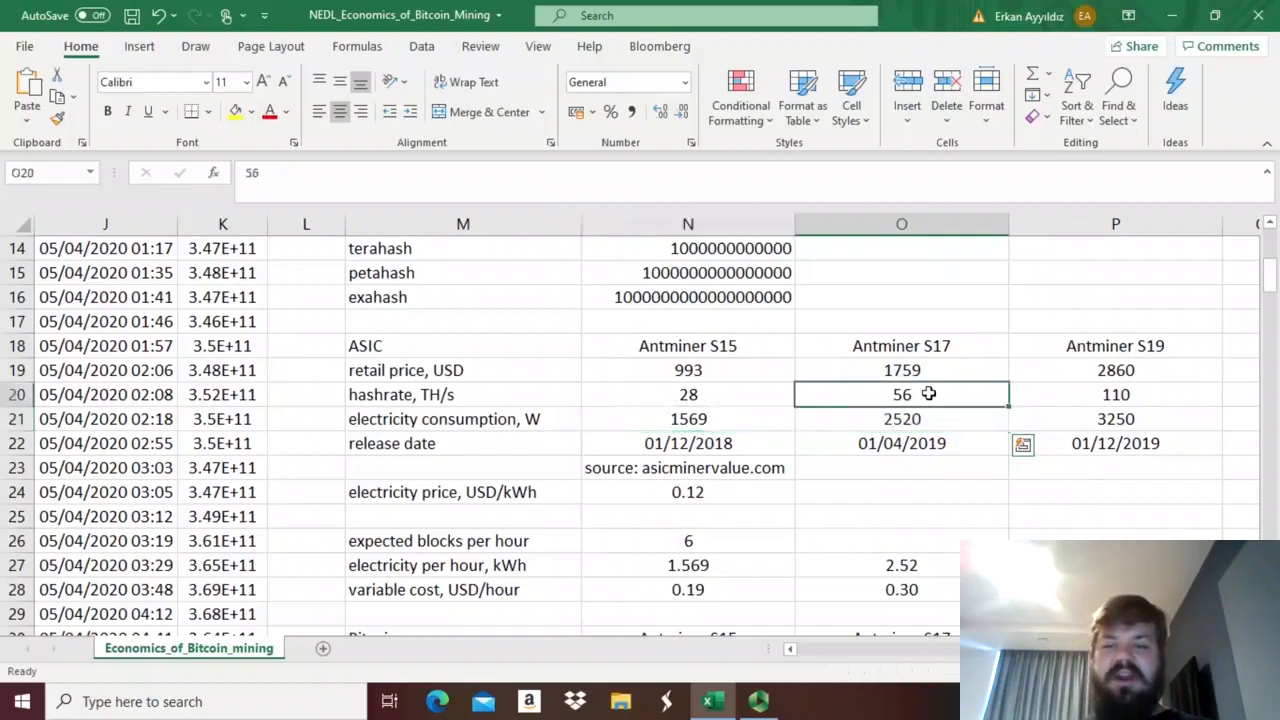
pyautogui.click(1092, 396)
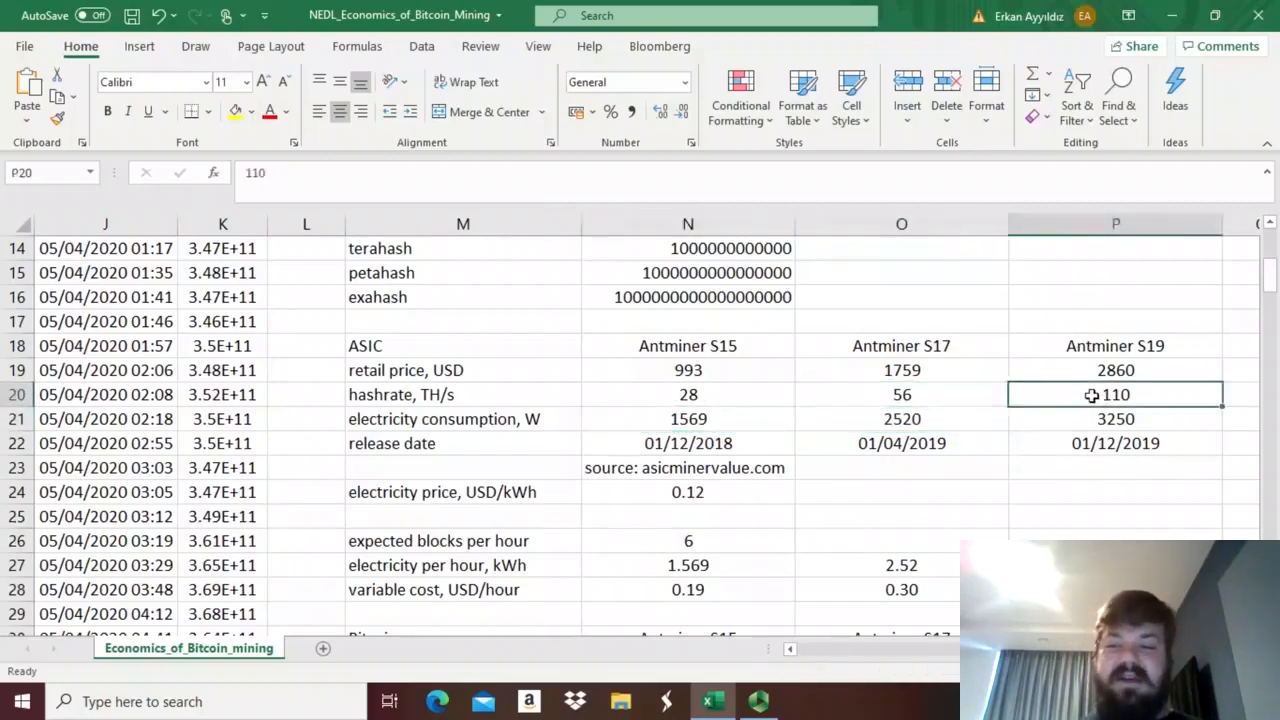
pyautogui.moveTo(920, 398); pyautogui.dragTo(1140, 405)
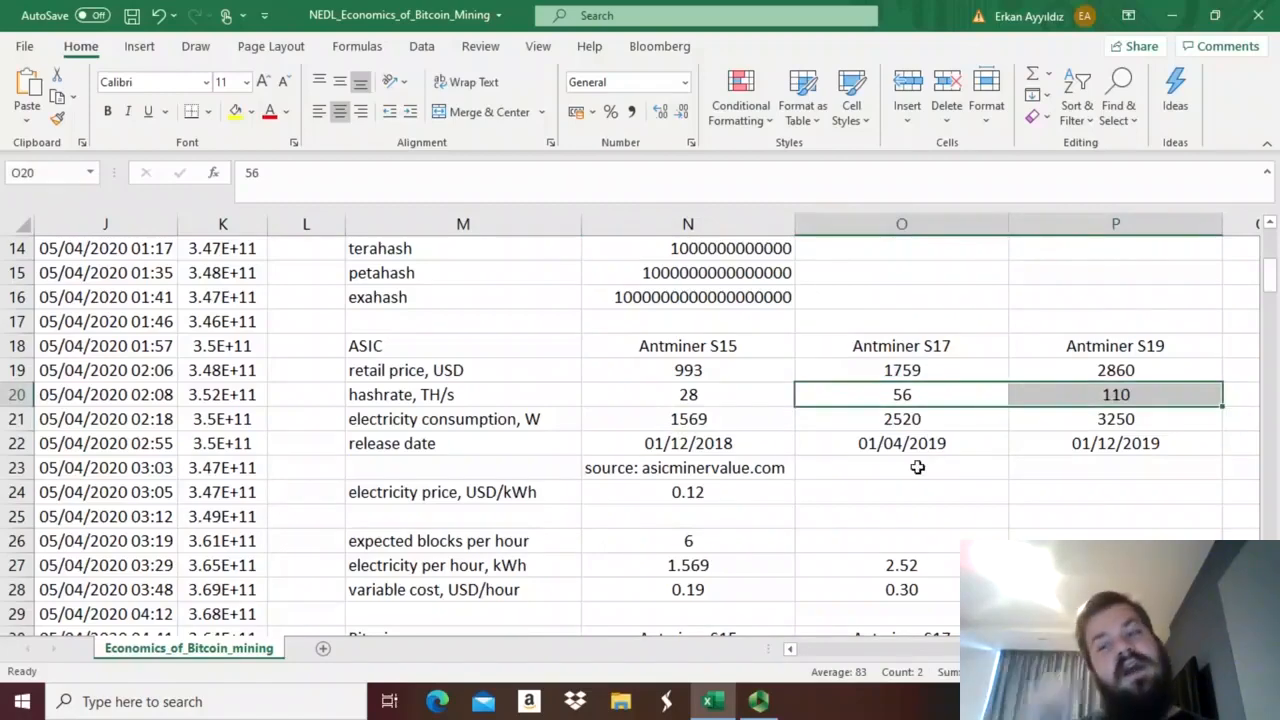
pyautogui.click(886, 428)
pyautogui.moveTo(886, 428); pyautogui.dragTo(1074, 426)
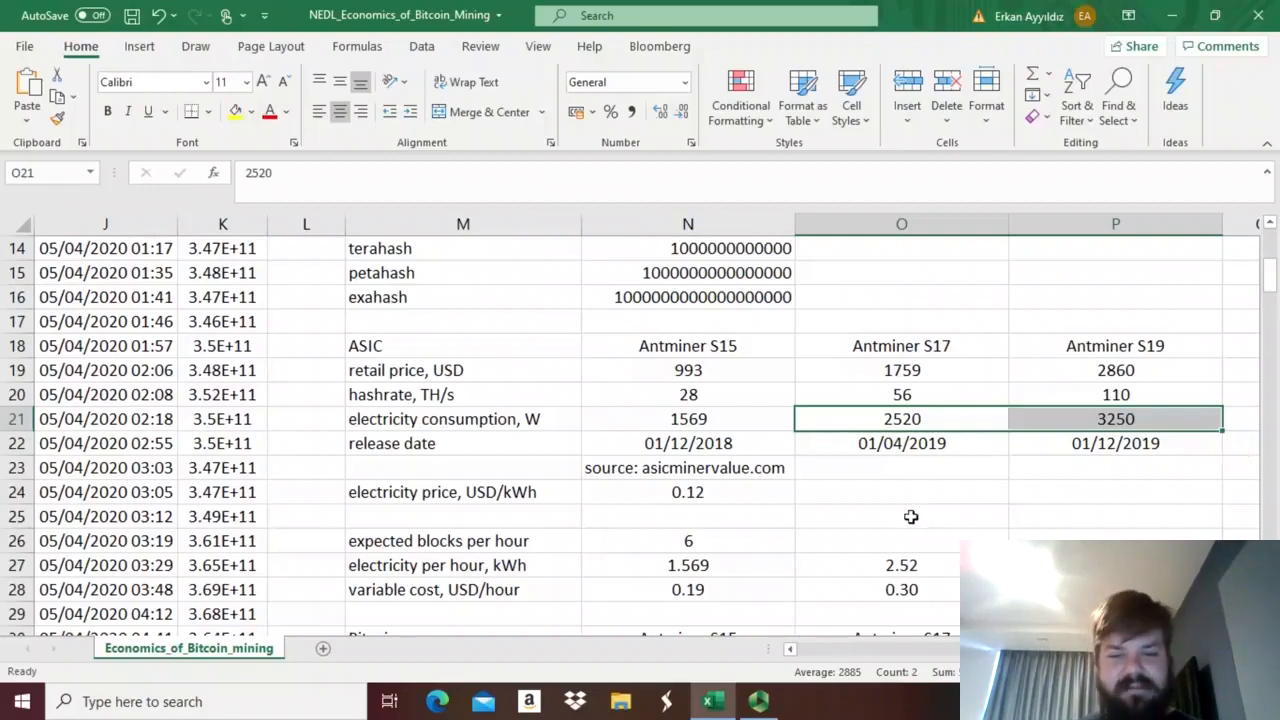
# Look over the Bitcoin section's rows, from probability of success to profitability per annum, for the three Antminer models.
pyautogui.press('Down')
pyautogui.press('Down')
pyautogui.press('Down')
pyautogui.press('Down')
pyautogui.press('Down')
pyautogui.press('Down')
pyautogui.press('Down')
pyautogui.press('Down')
pyautogui.press('Down')
pyautogui.press('Down')
pyautogui.press('Down')
pyautogui.press('Down')
pyautogui.press('Down')
pyautogui.press('Down')
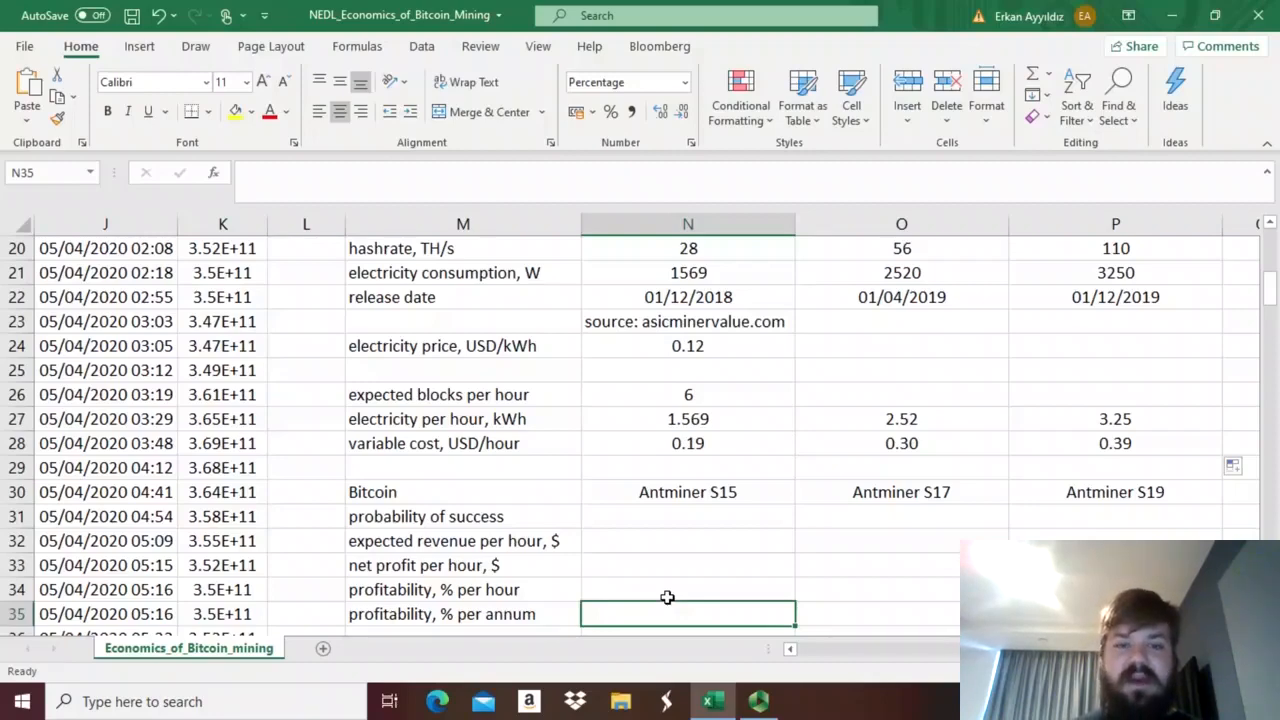
# Review the Antminer S15's variable cost together with the electricity price and electricity consumption behind it.
pyautogui.click(668, 462)
pyautogui.click(659, 447)
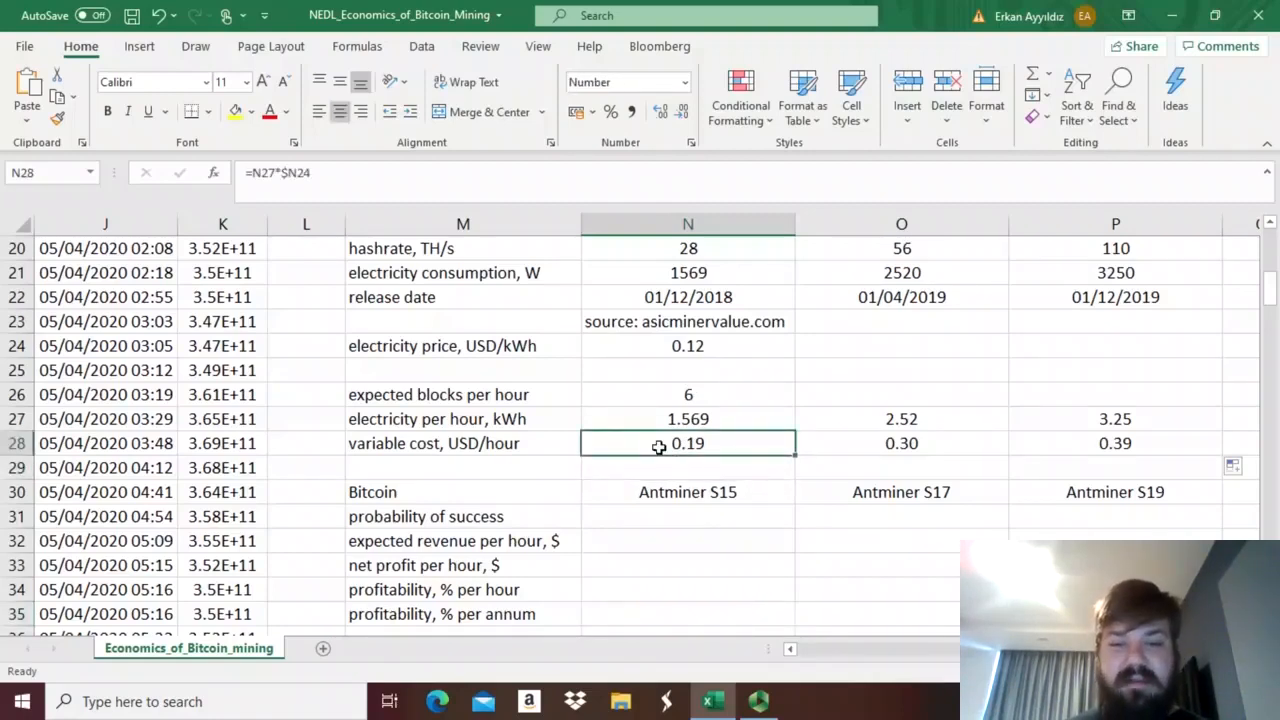
pyautogui.press('Up')
pyautogui.press('Up')
pyautogui.press('Up')
pyautogui.press('Up')
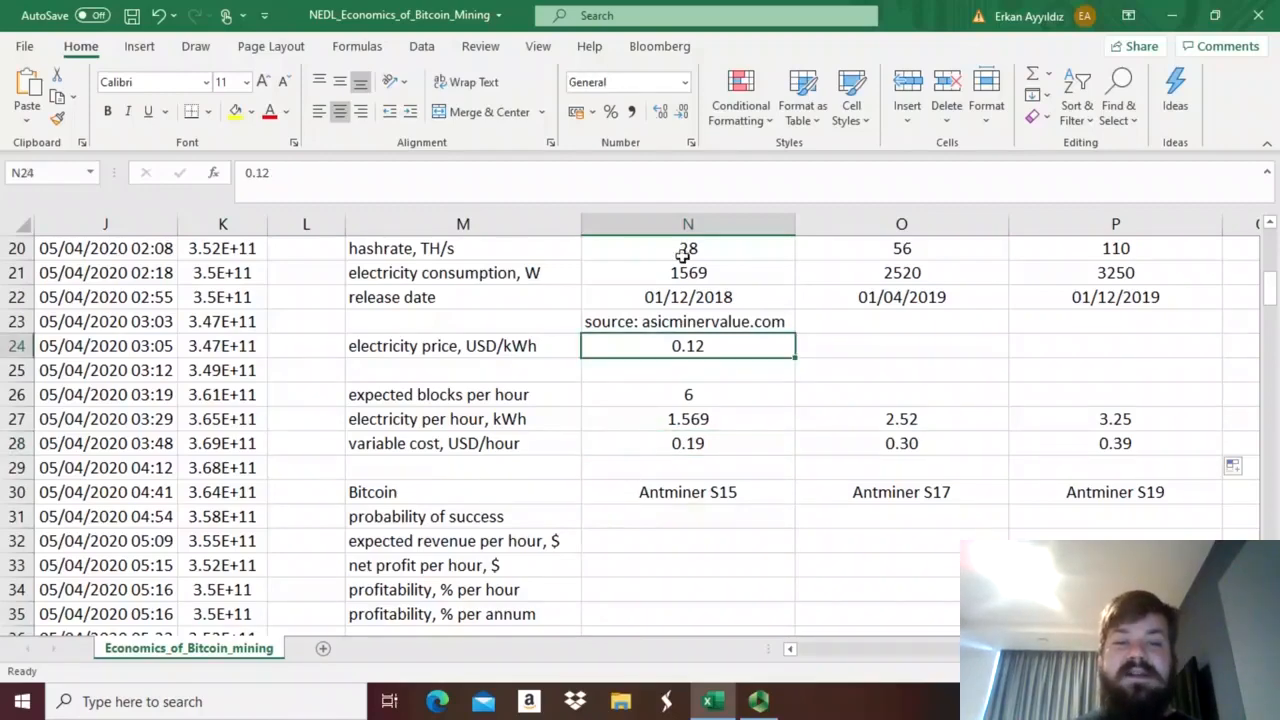
pyautogui.click(638, 273)
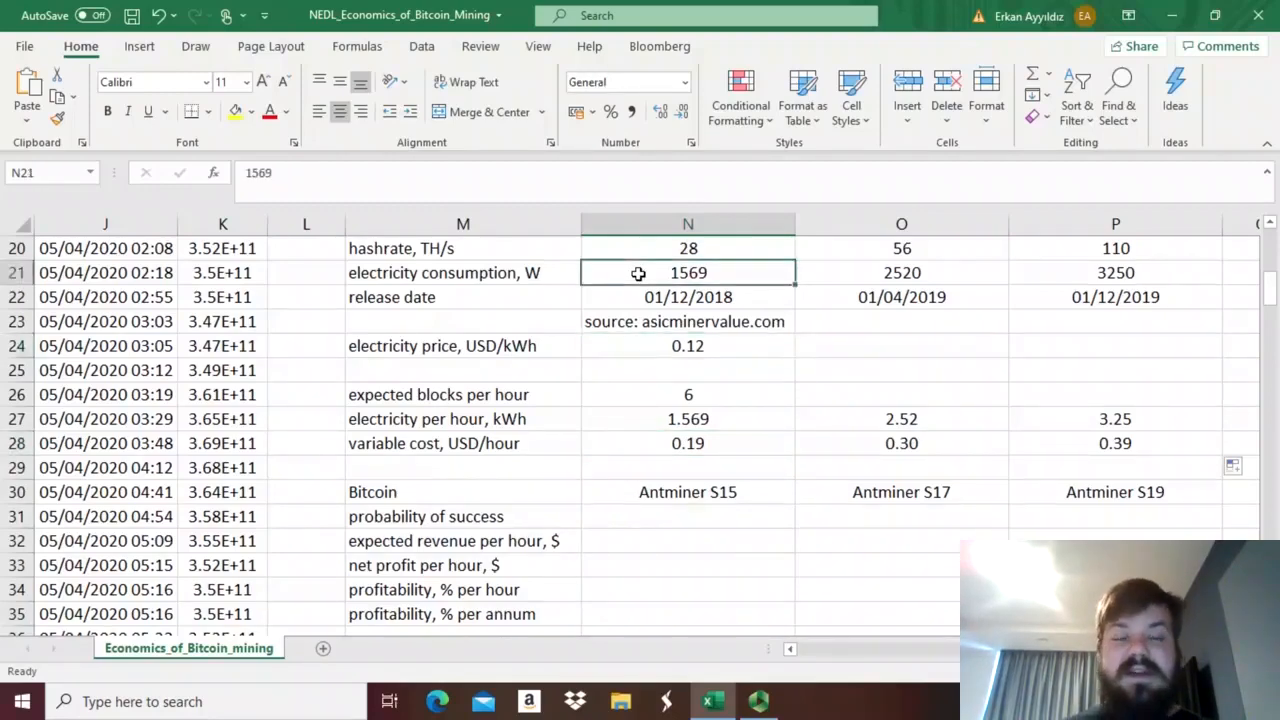
pyautogui.click(641, 354)
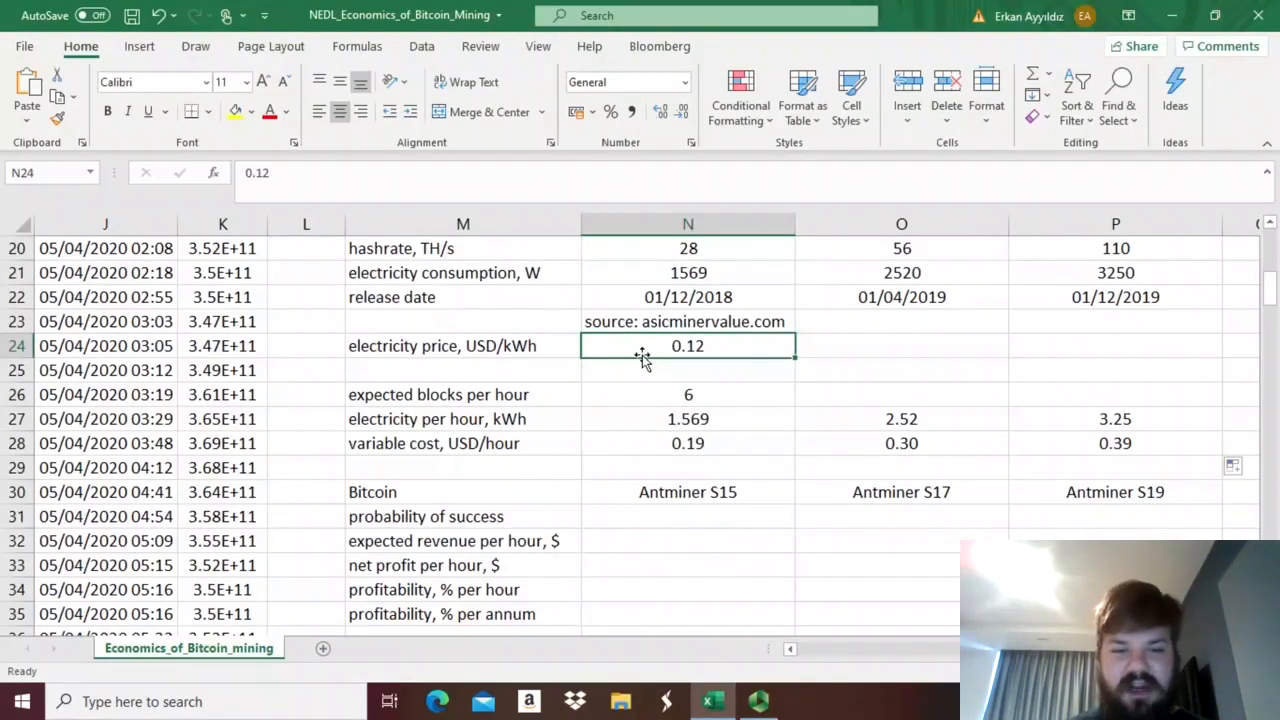
# Enter the Antminer S15's probability of success in N31 as its hashrate over Bitcoin's estimated hashrate, =N20/1000/N7.
pyautogui.click(624, 516)
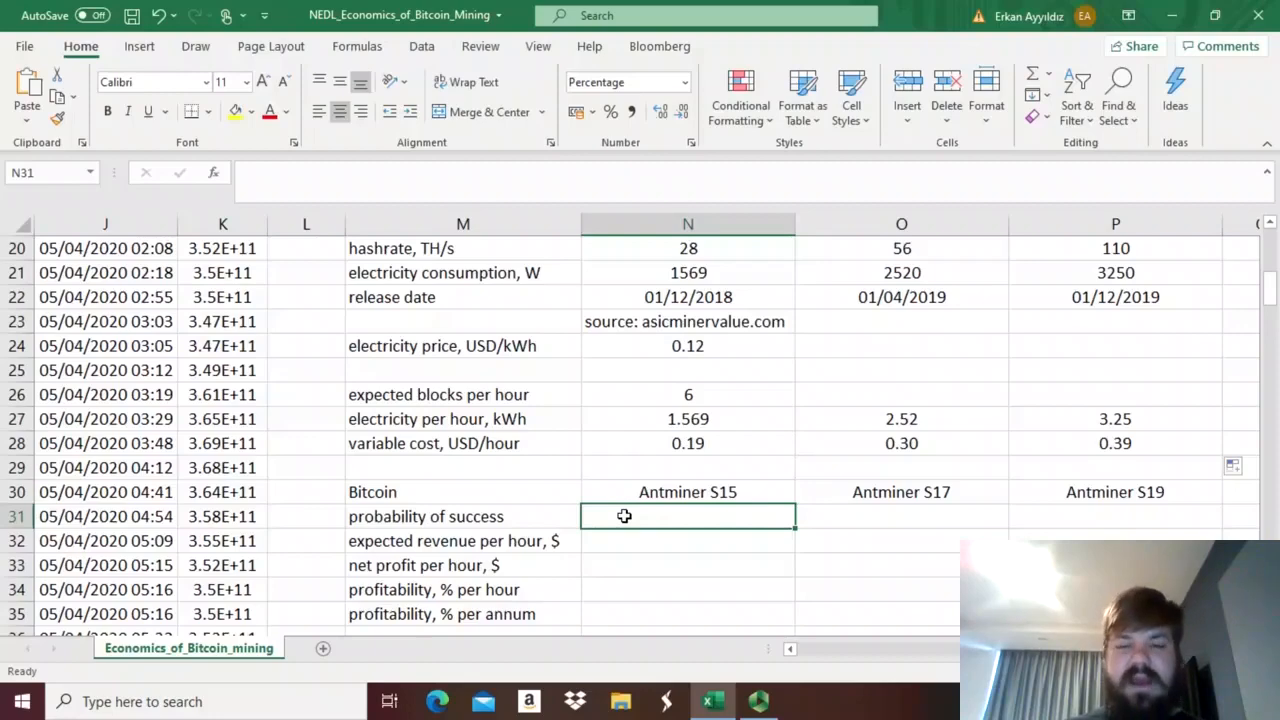
pyautogui.write('=')
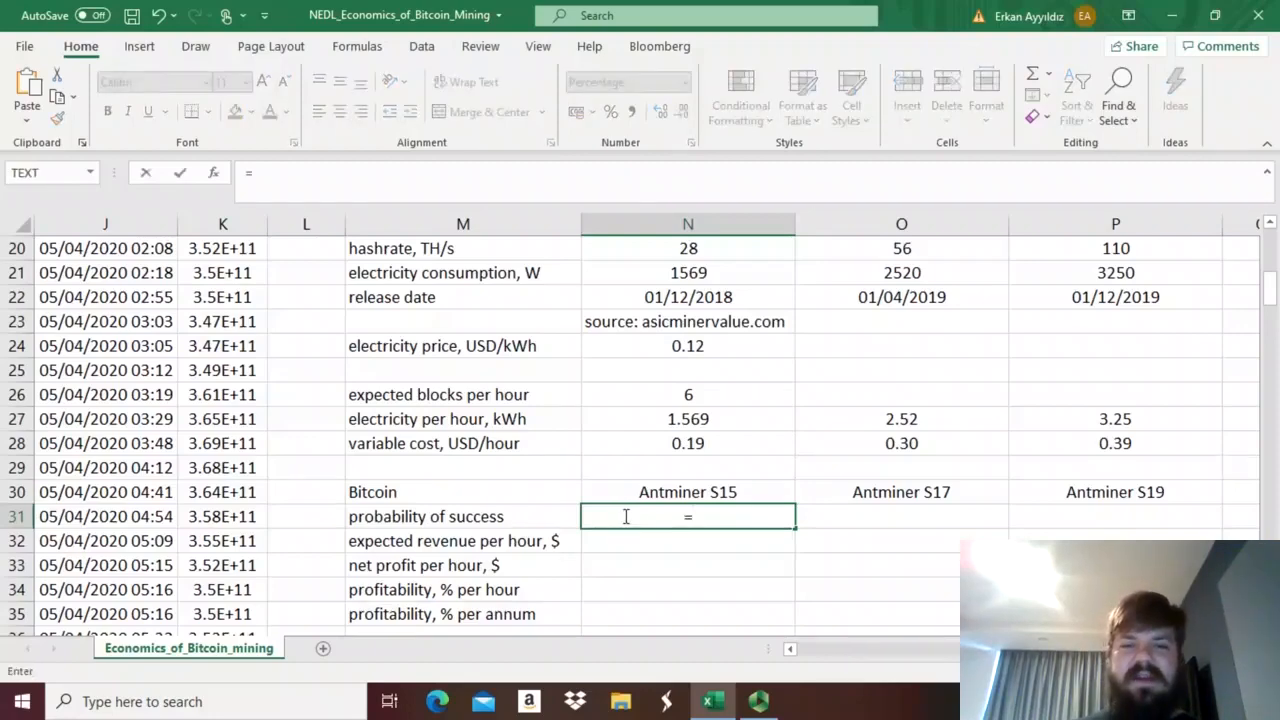
pyautogui.click(689, 248)
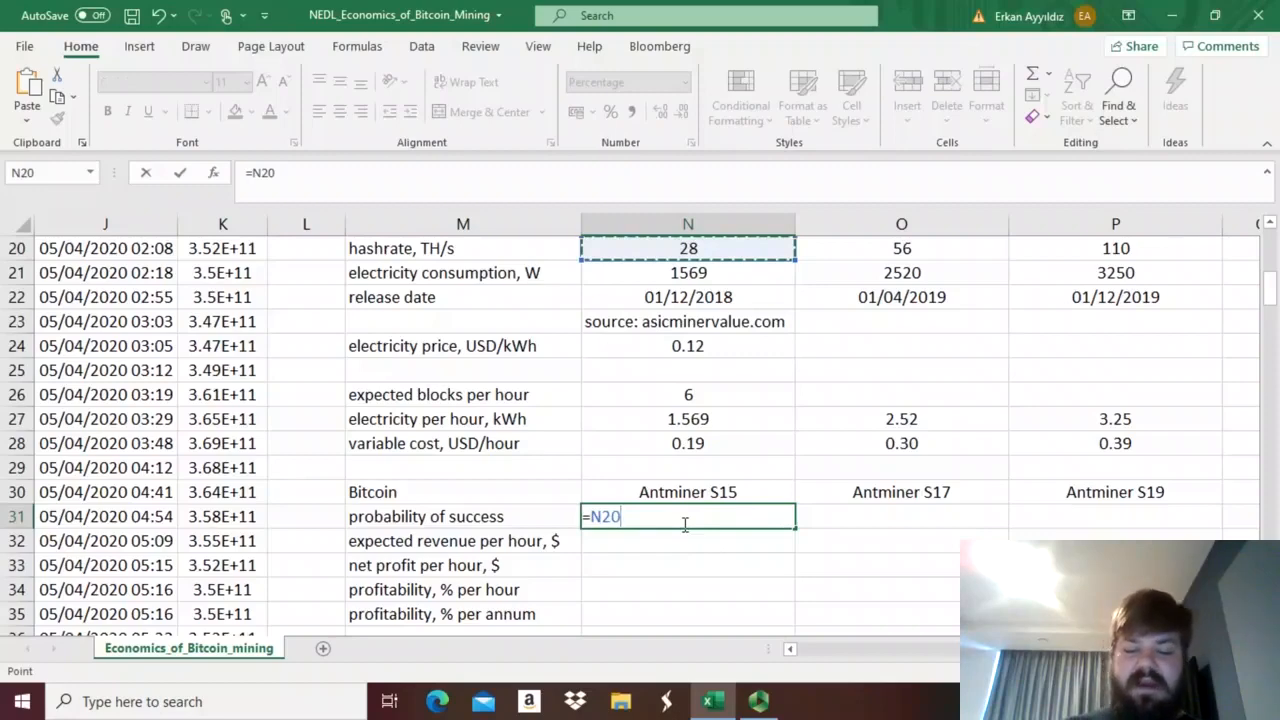
pyautogui.write('/1000')
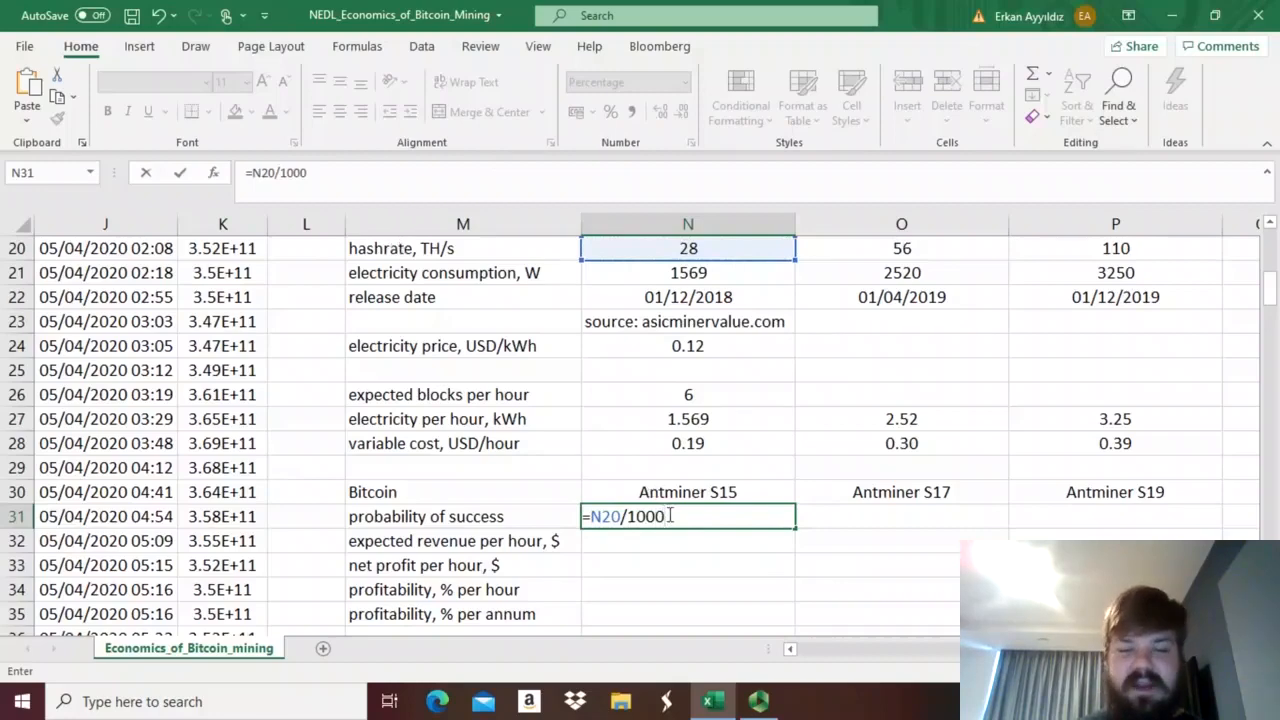
pyautogui.write('/')
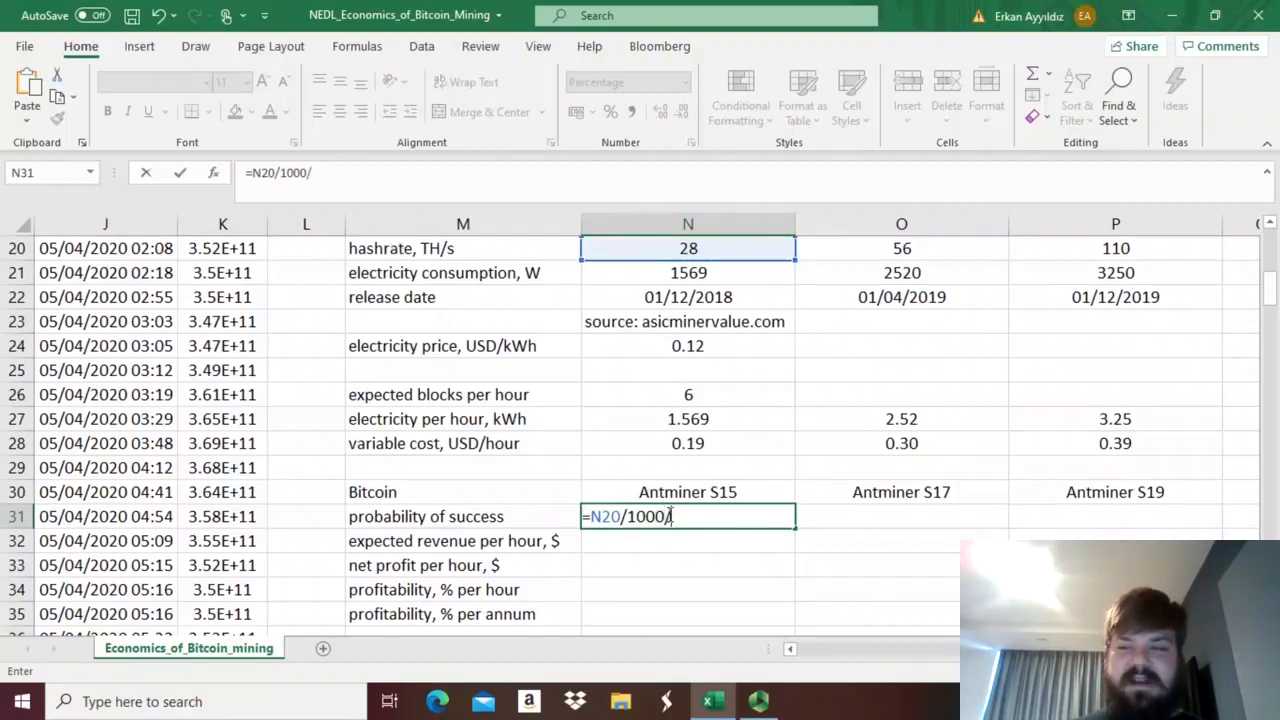
pyautogui.moveTo(1268, 295); pyautogui.dragTo(1260, 245)
pyautogui.click(645, 394)
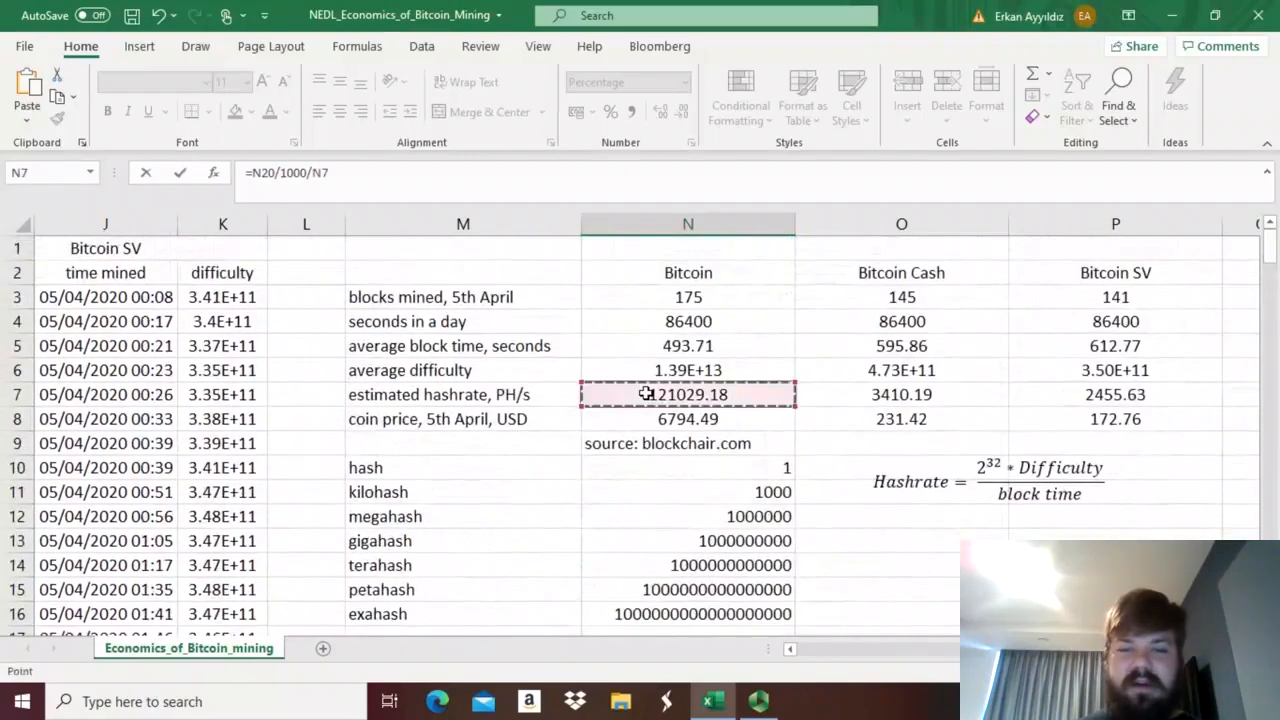
# Make the network hashrate reference absolute as $N$7 and fill the probability of success across to the S17 and S19.
pyautogui.click(321, 173)
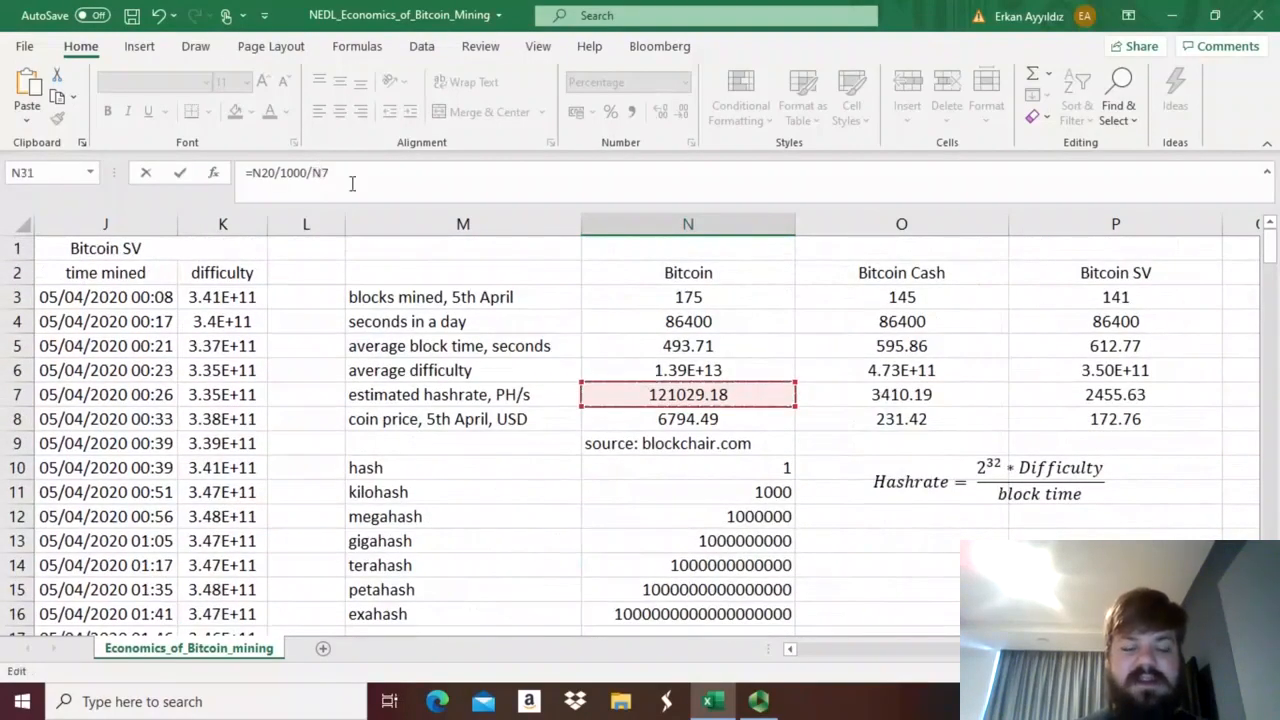
pyautogui.write('$')
pyautogui.press('Left')
pyautogui.press('Left')
pyautogui.write('$')
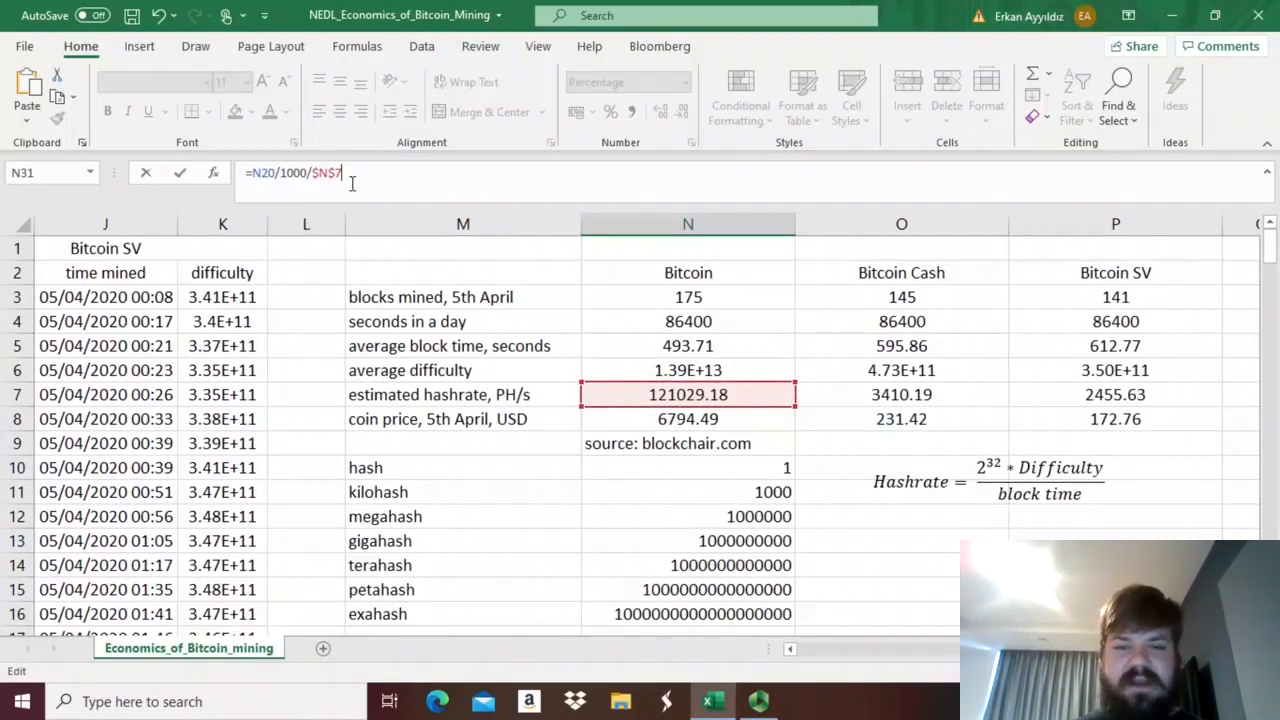
pyautogui.press('Return')
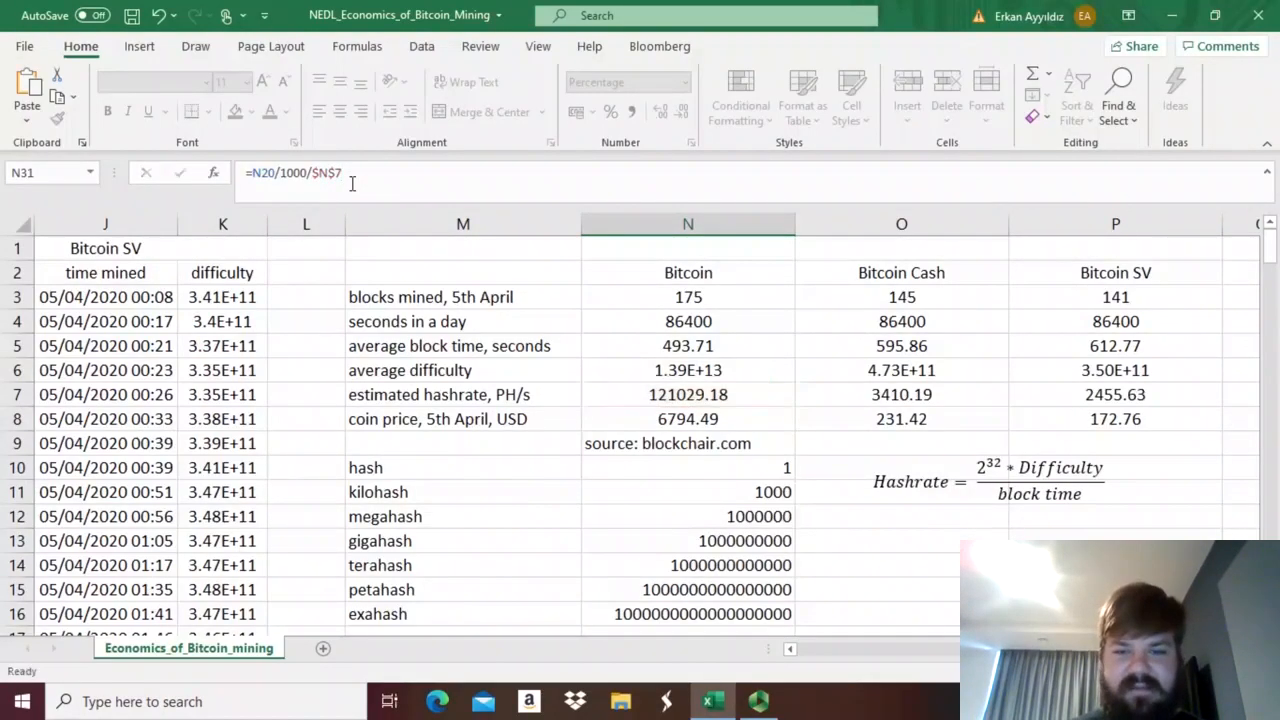
pyautogui.press('Up')
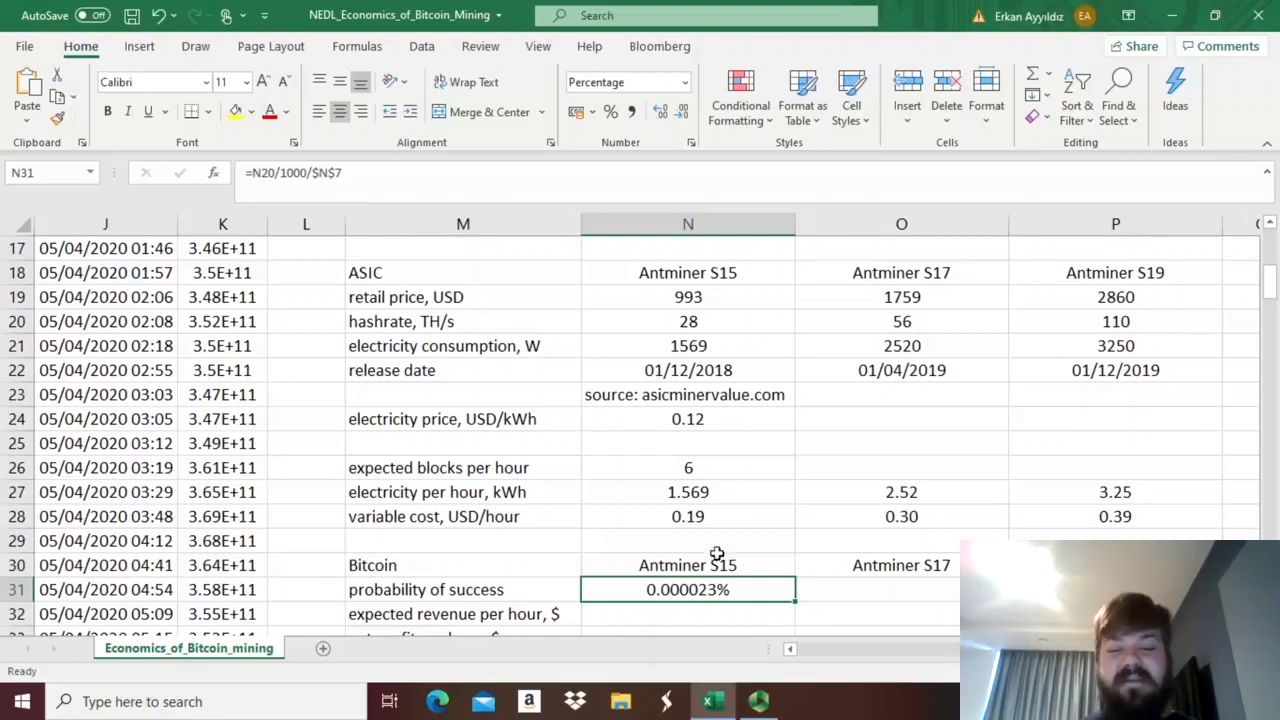
pyautogui.moveTo(796, 601); pyautogui.dragTo(940, 600)
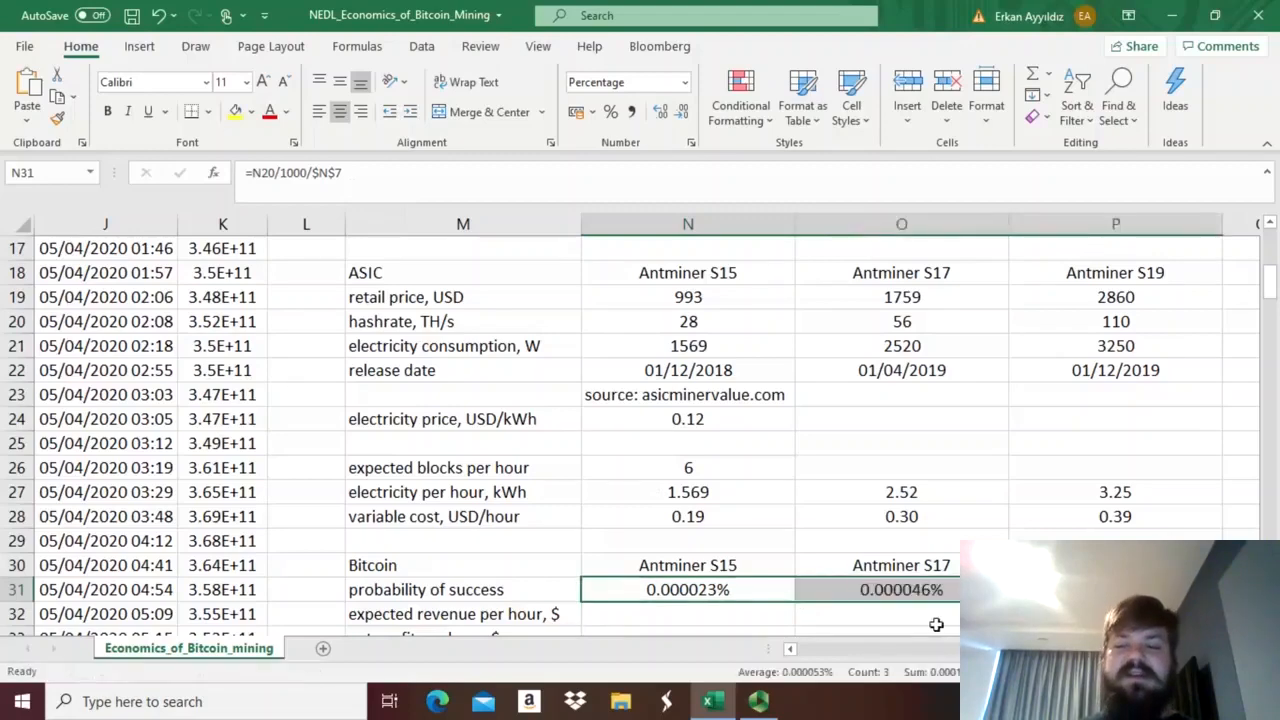
# Check the probability of success formulas for the Antminer S15, S17 and S19 against their hashrates.
pyautogui.click(886, 592)
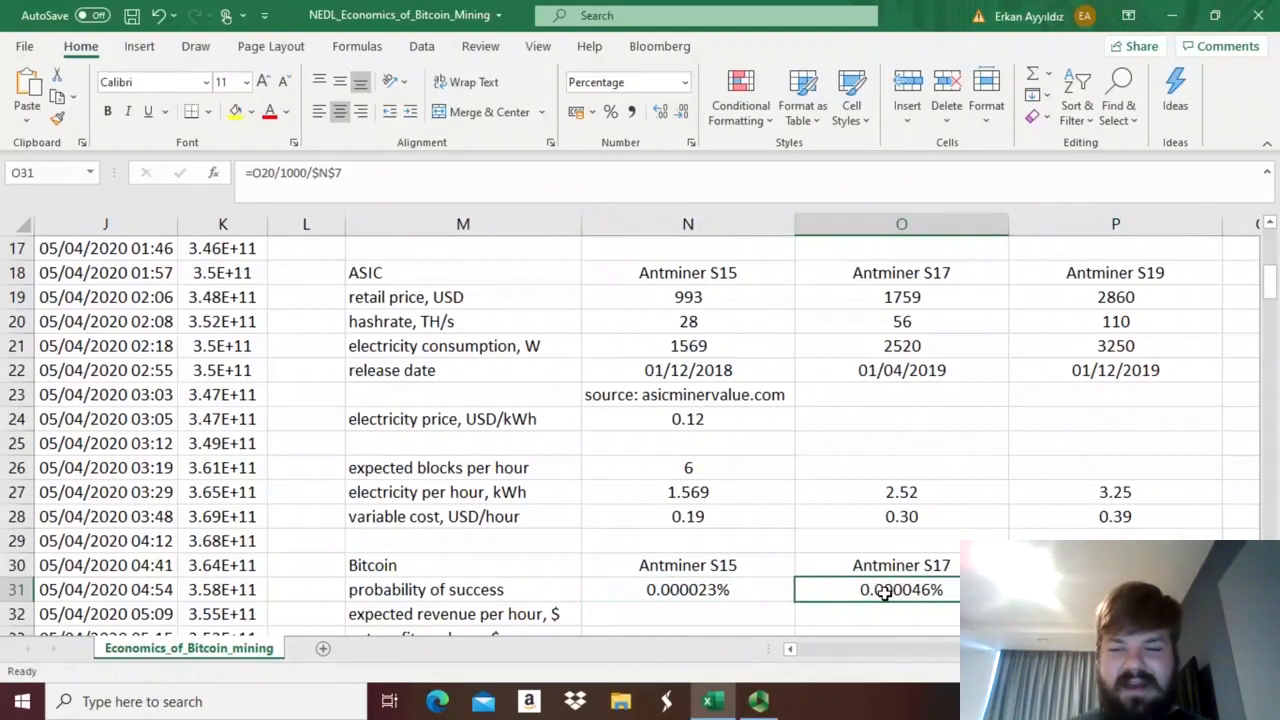
pyautogui.press('Right')
pyautogui.press('Left')
pyautogui.press('Left')
pyautogui.press('Right')
pyautogui.press('Right')
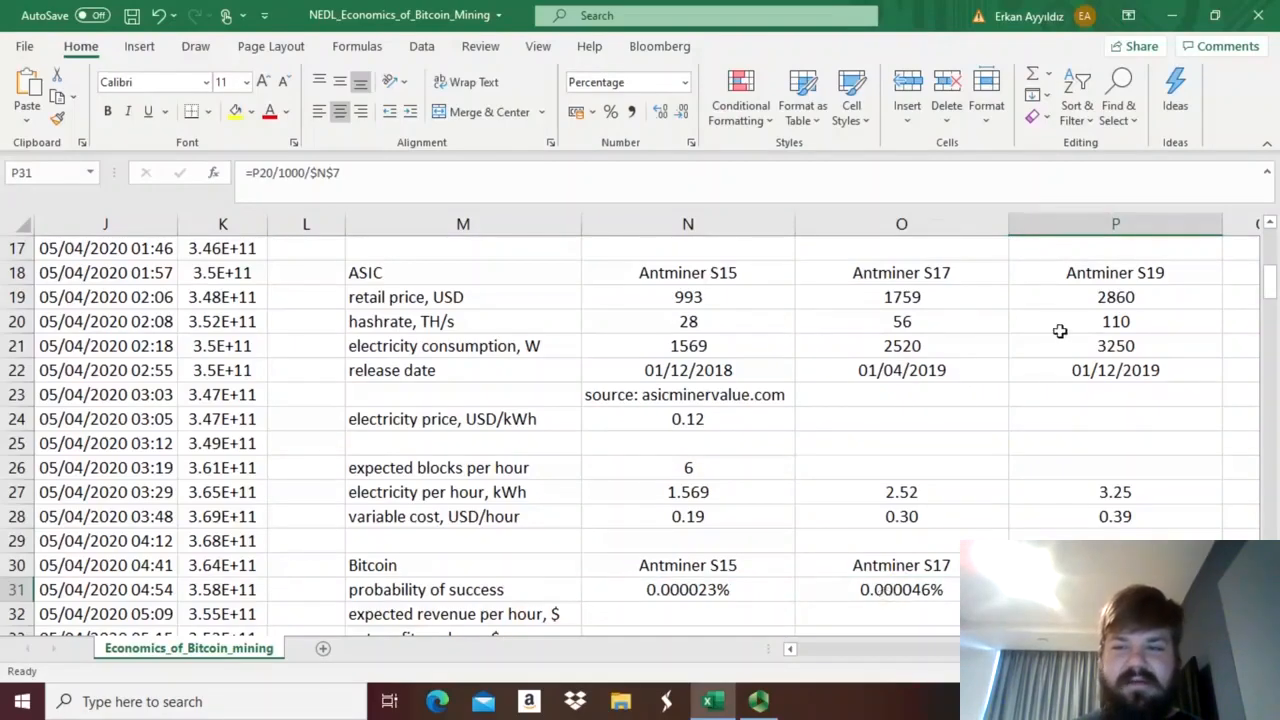
pyautogui.click(646, 616)
pyautogui.click(670, 588)
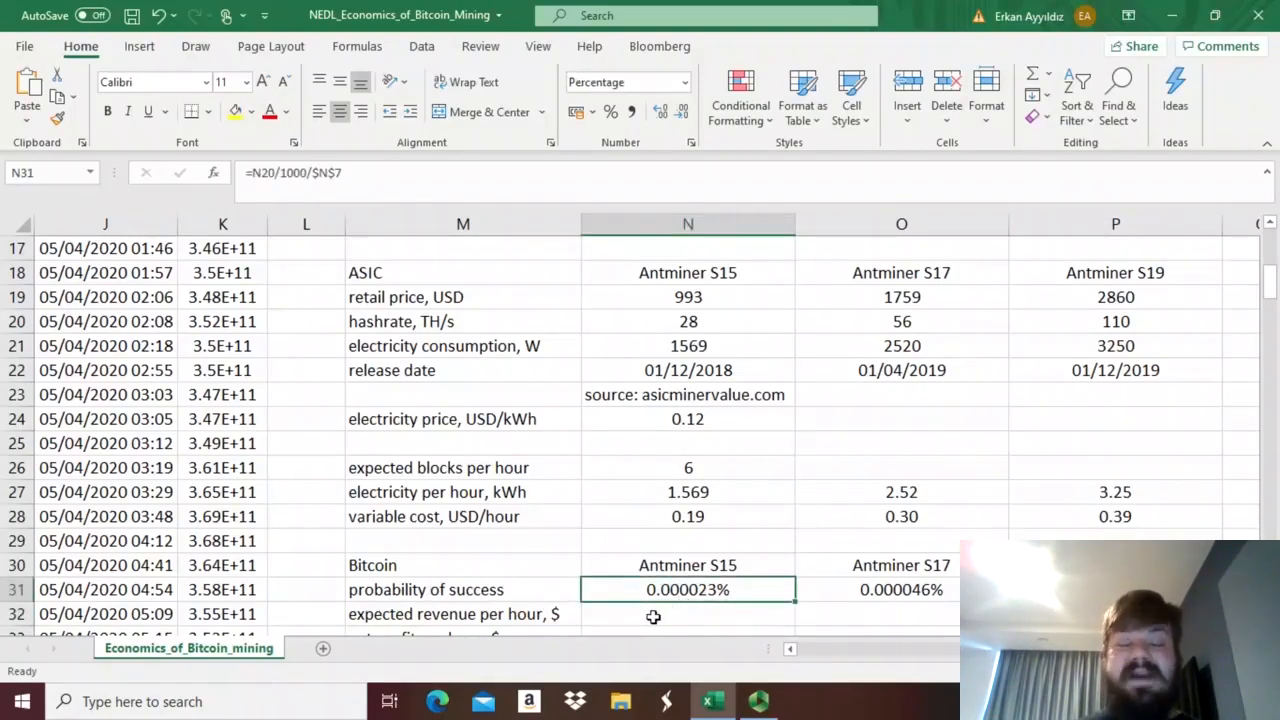
# Begin the Antminer S15's expected revenue per hour in N32 with expected blocks per hour times the block reward, =$N26*12.5.
pyautogui.click(653, 617)
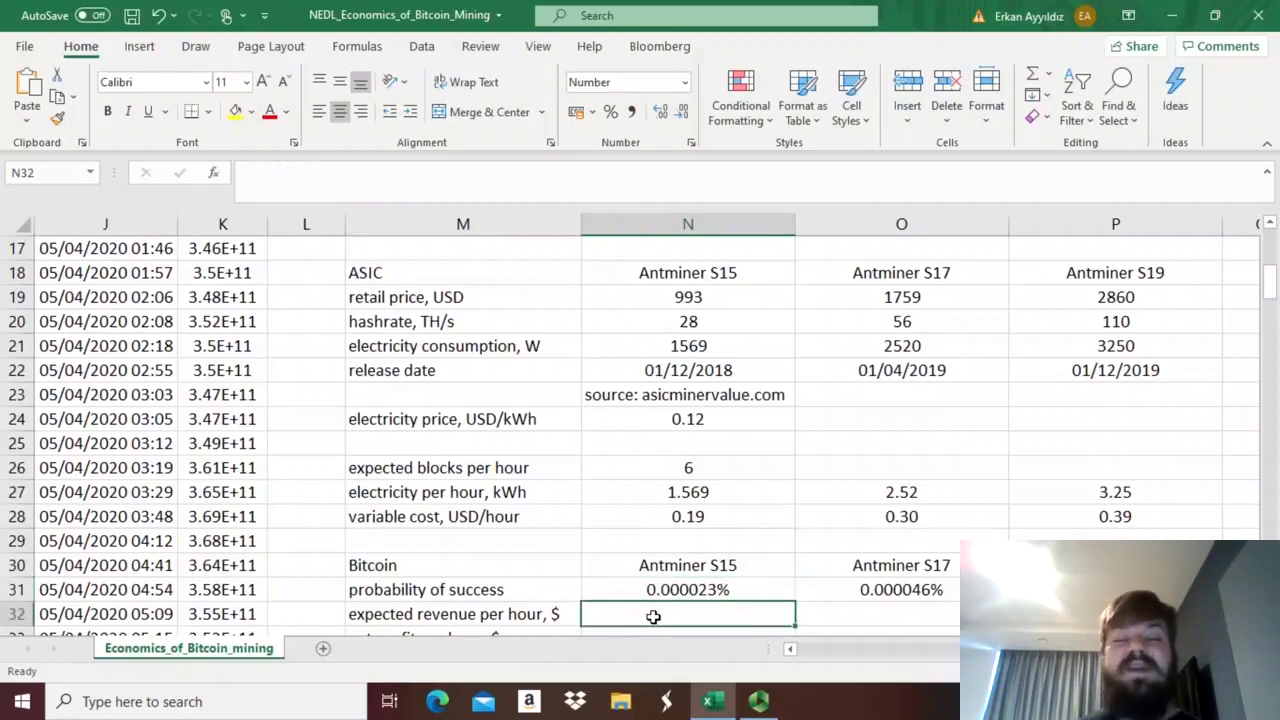
pyautogui.scroll(-1, 655, 610)
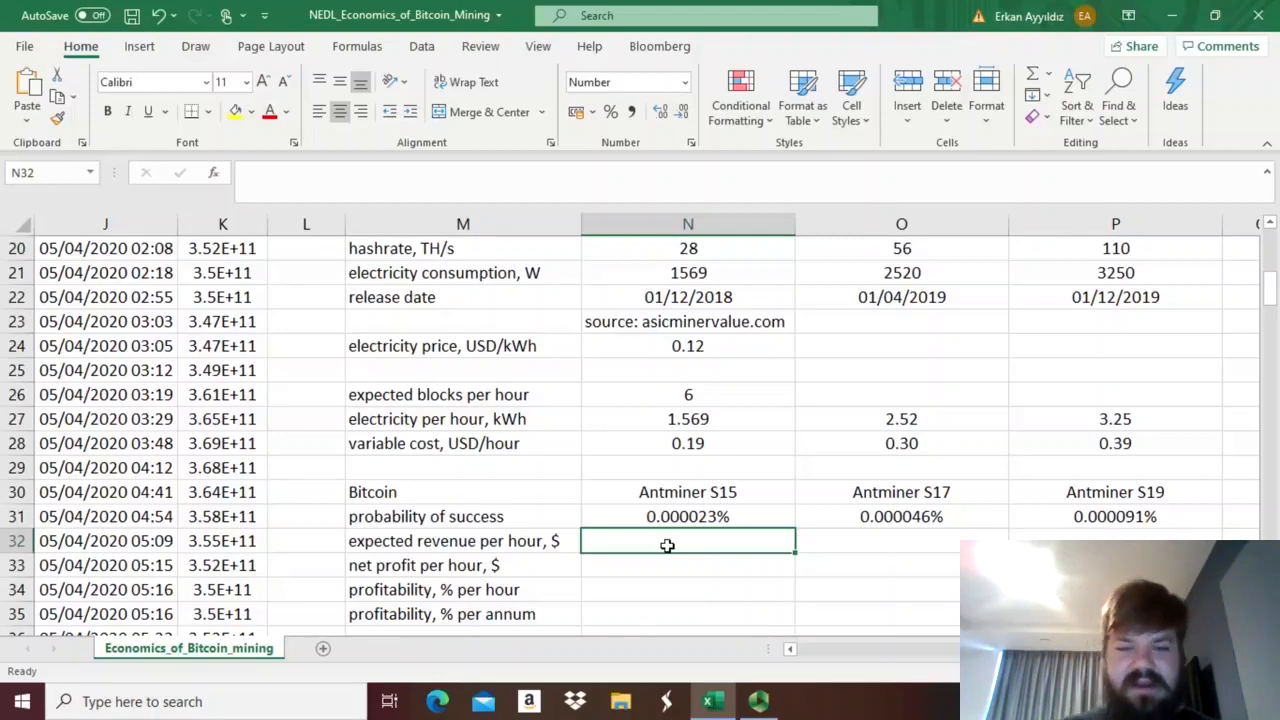
pyautogui.write('=')
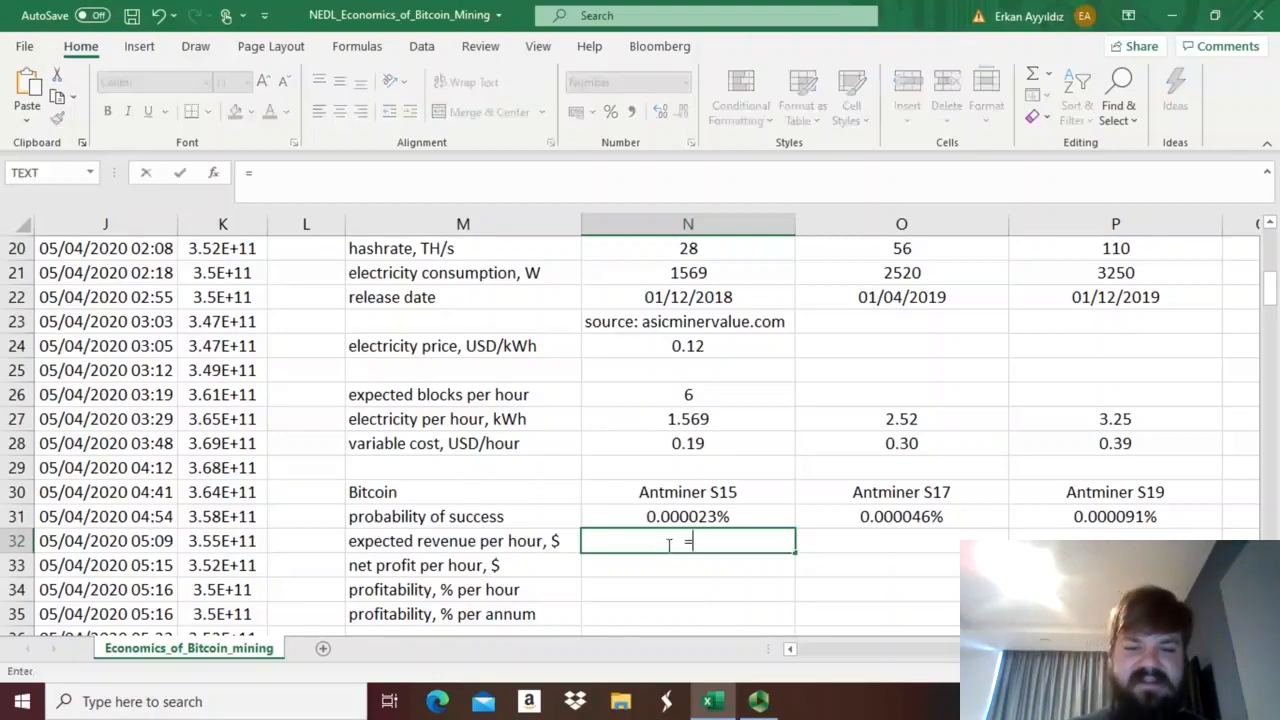
pyautogui.click(669, 395)
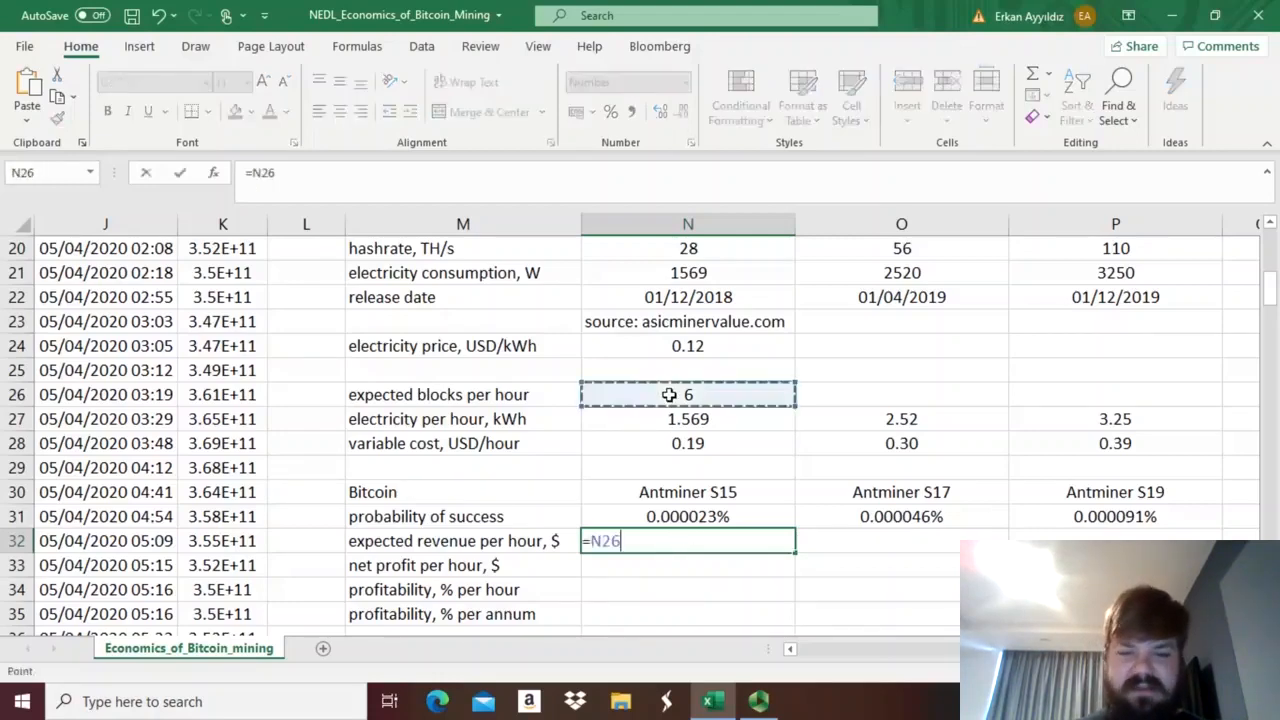
pyautogui.click(594, 540)
pyautogui.write('$')
pyautogui.click(646, 540)
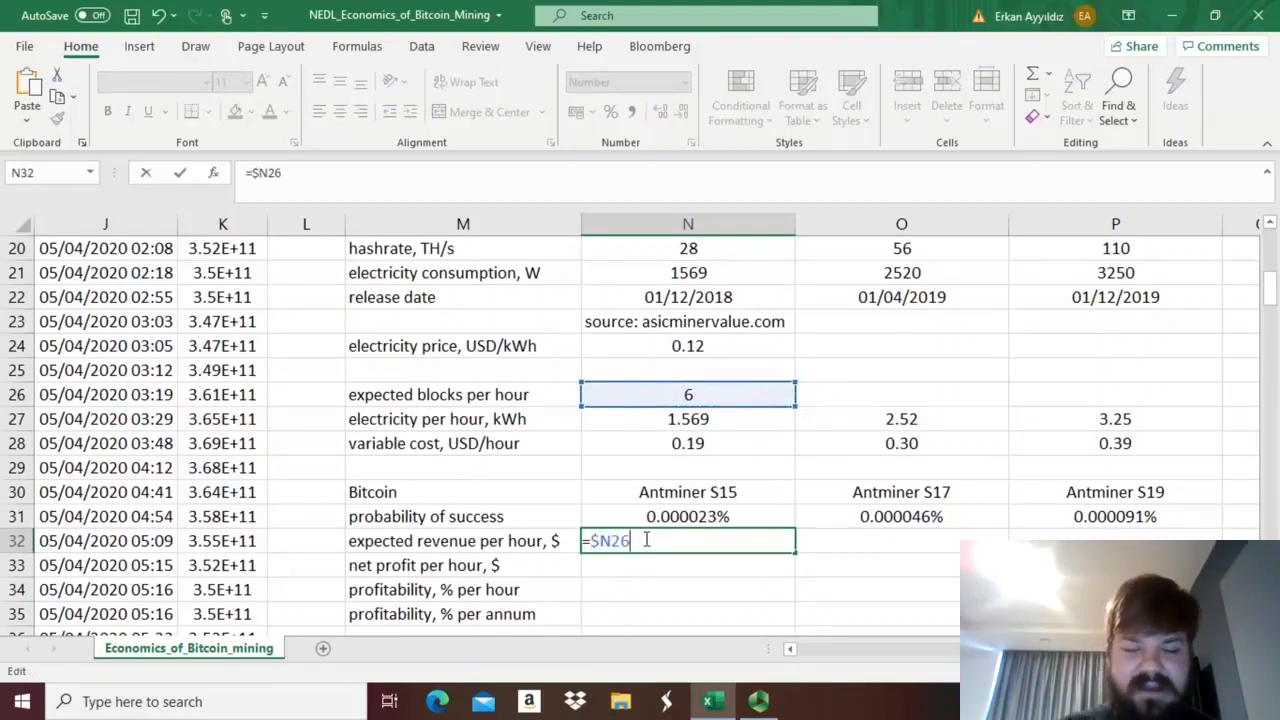
pyautogui.write('*')
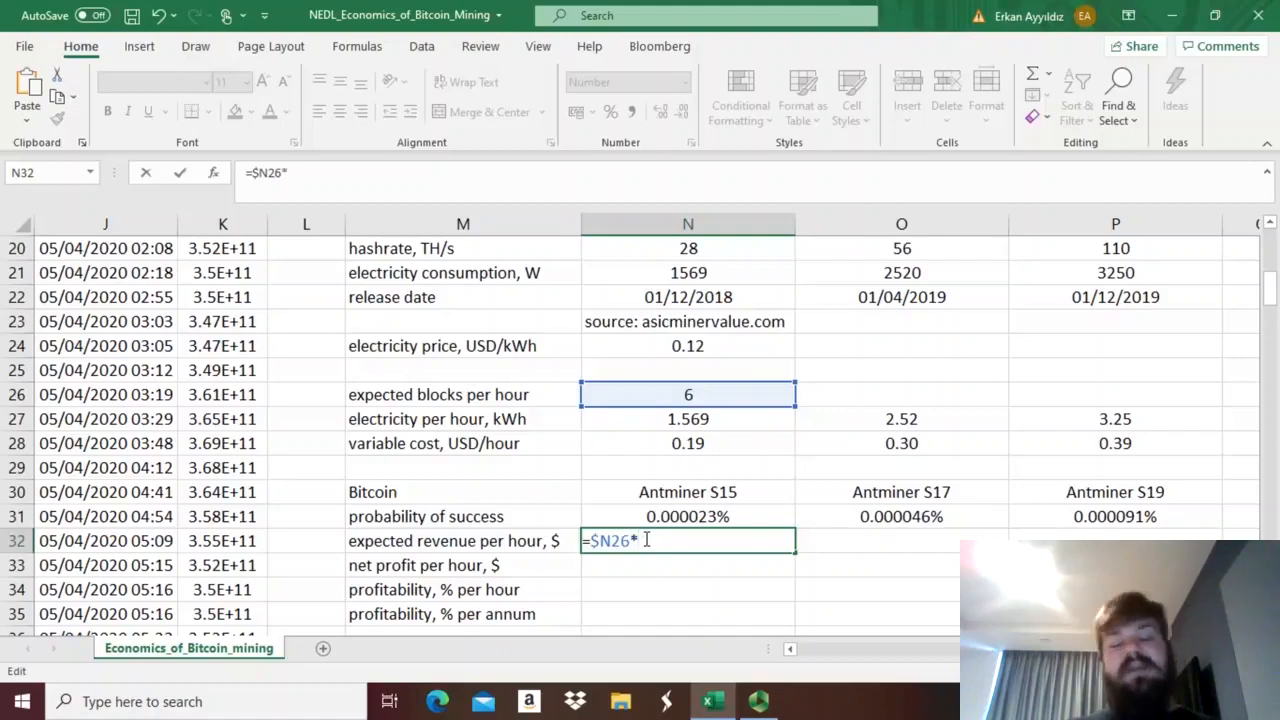
pyautogui.write('12')
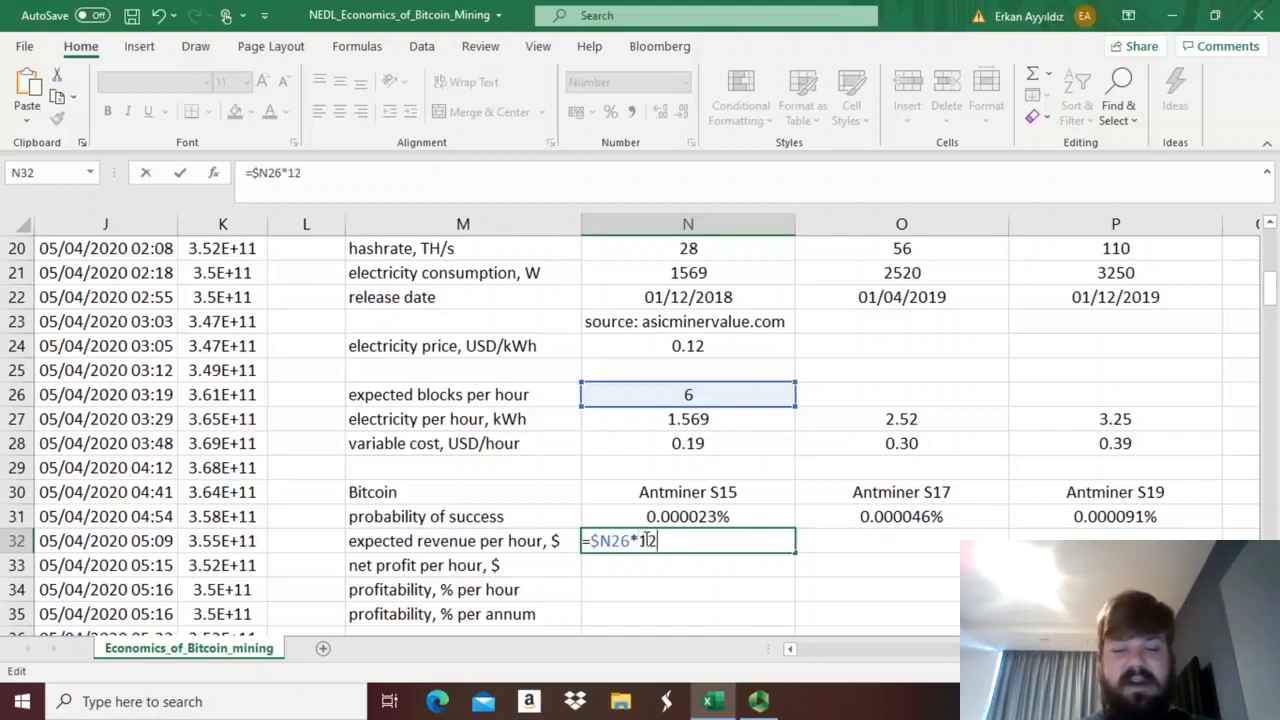
pyautogui.write('.5')
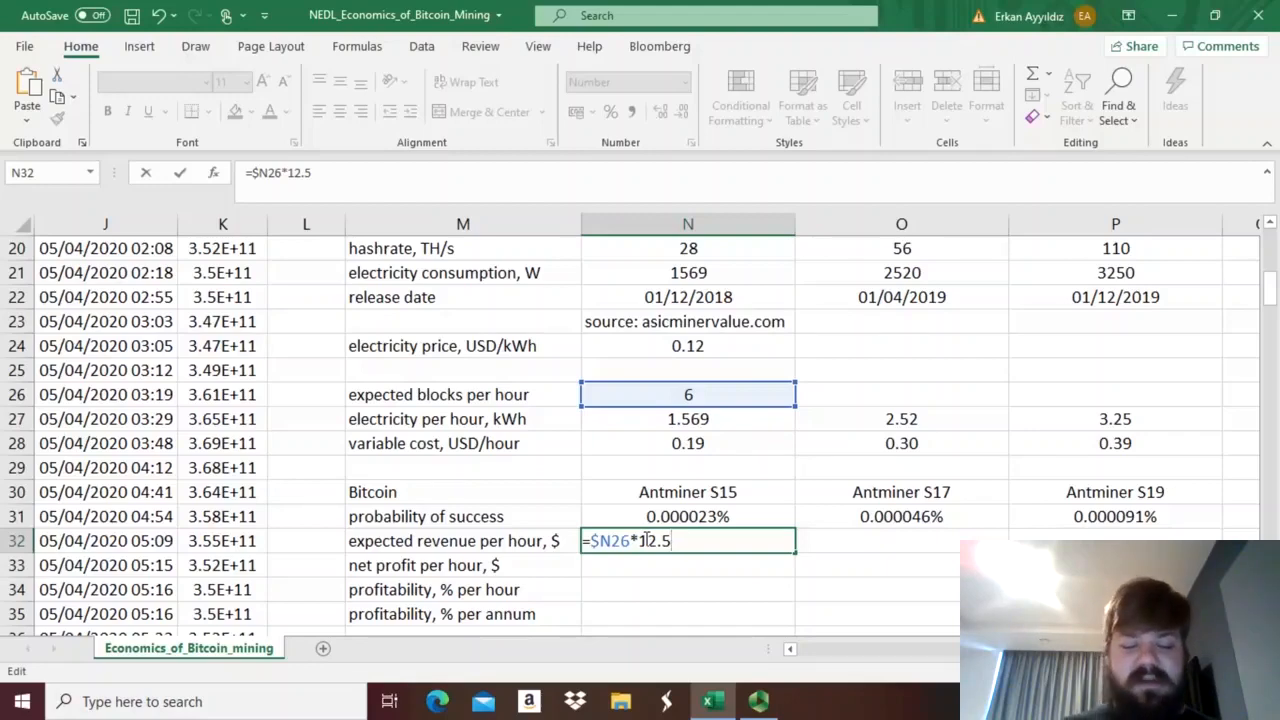
# Multiply the expected revenue formula by Bitcoin's coin price, using the absolute reference $N$8.
pyautogui.write('*')
pyautogui.moveTo(1268, 288); pyautogui.dragTo(1268, 240)
pyautogui.click(744, 416)
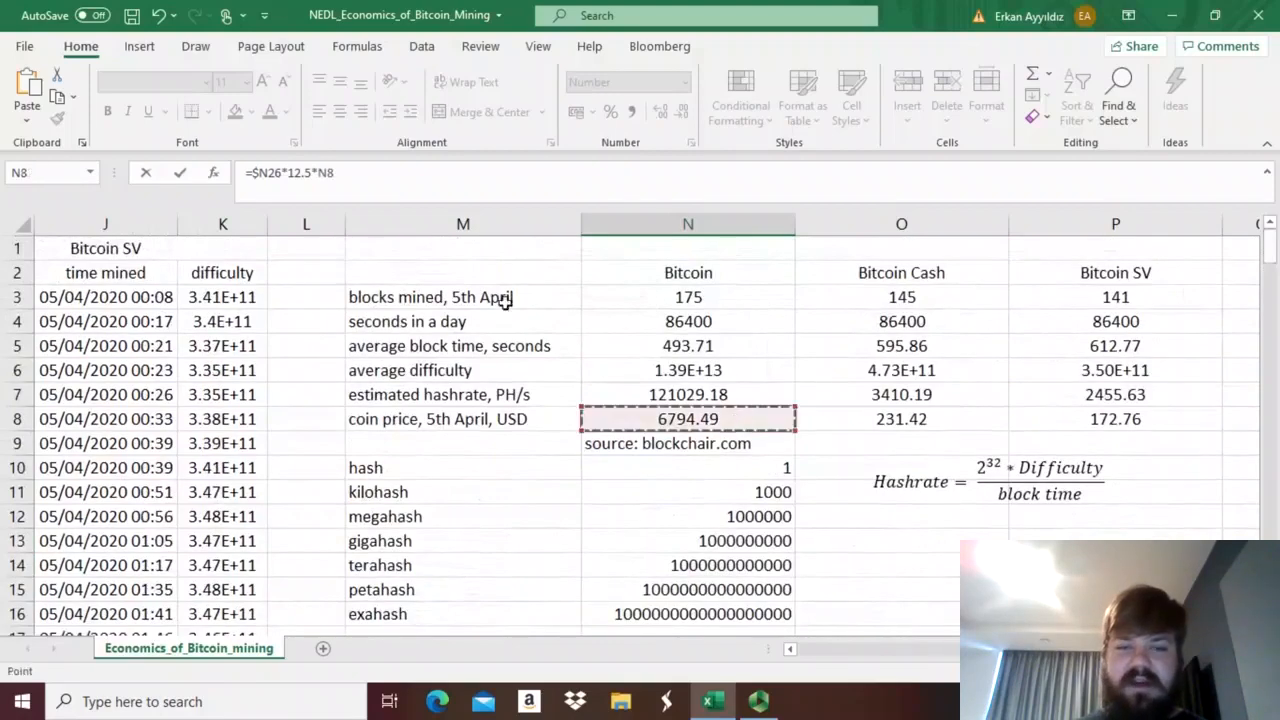
pyautogui.click(327, 173)
pyautogui.press('F4')
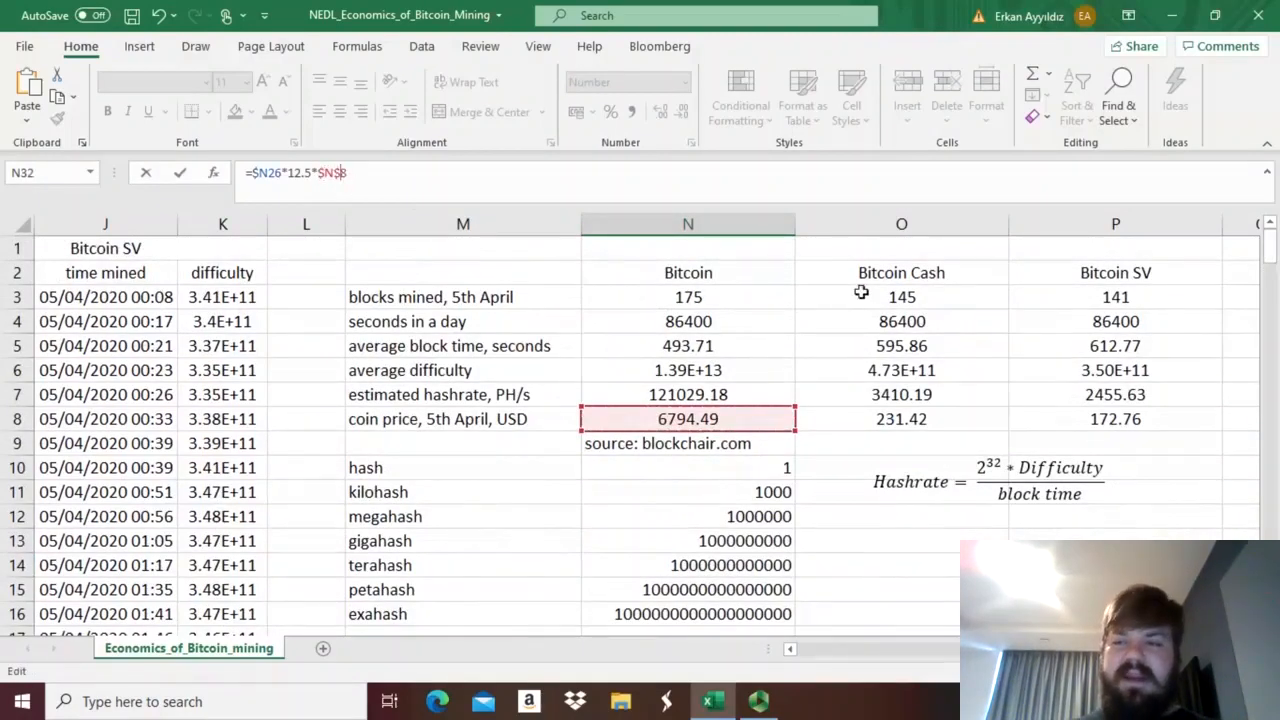
# Complete the revenue formula by multiplying by the probability of success in N31, and fill it across to the S17 and S19.
pyautogui.moveTo(1276, 248); pyautogui.dragTo(1270, 282)
pyautogui.click(387, 173)
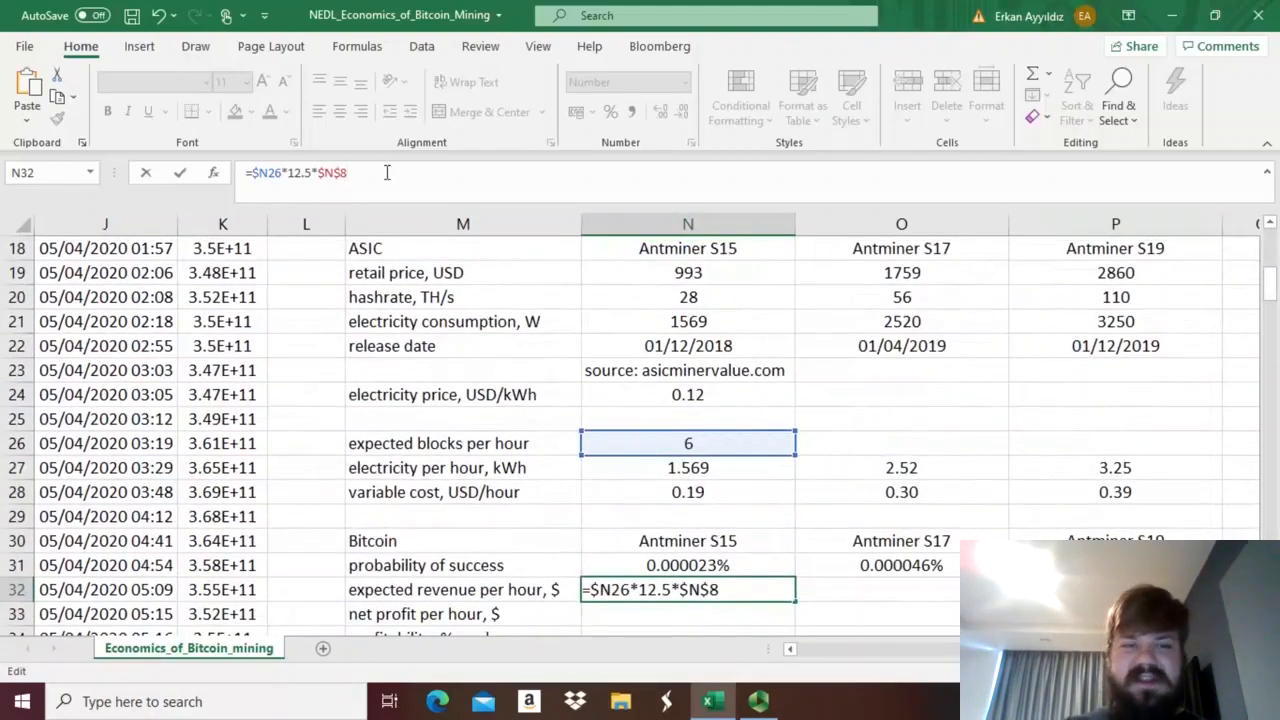
pyautogui.write('*')
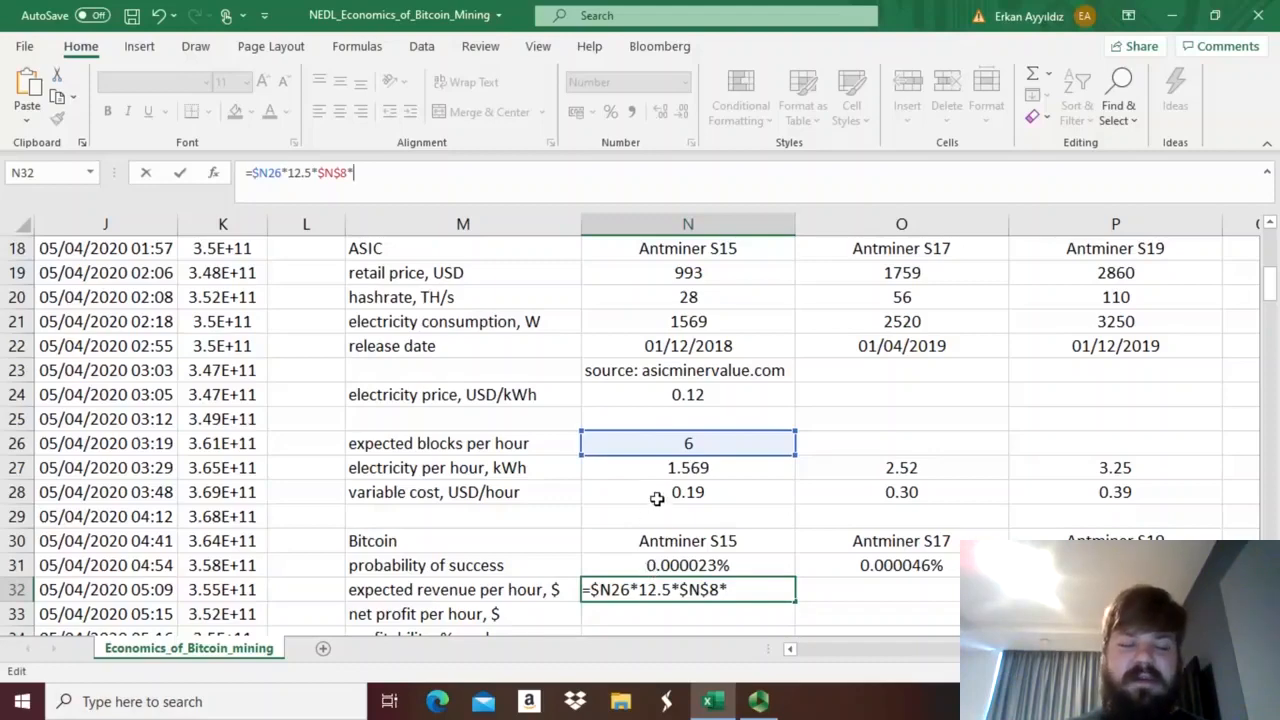
pyautogui.click(641, 567)
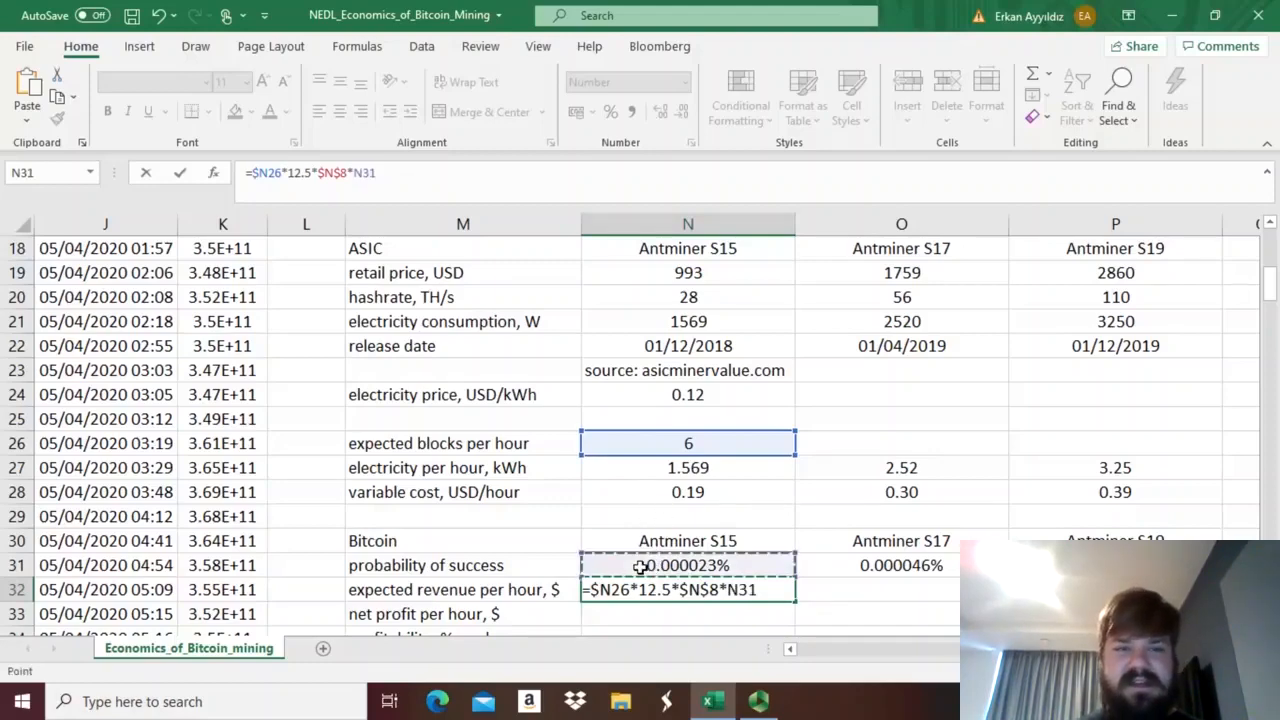
pyautogui.press('Return')
pyautogui.press('Up')
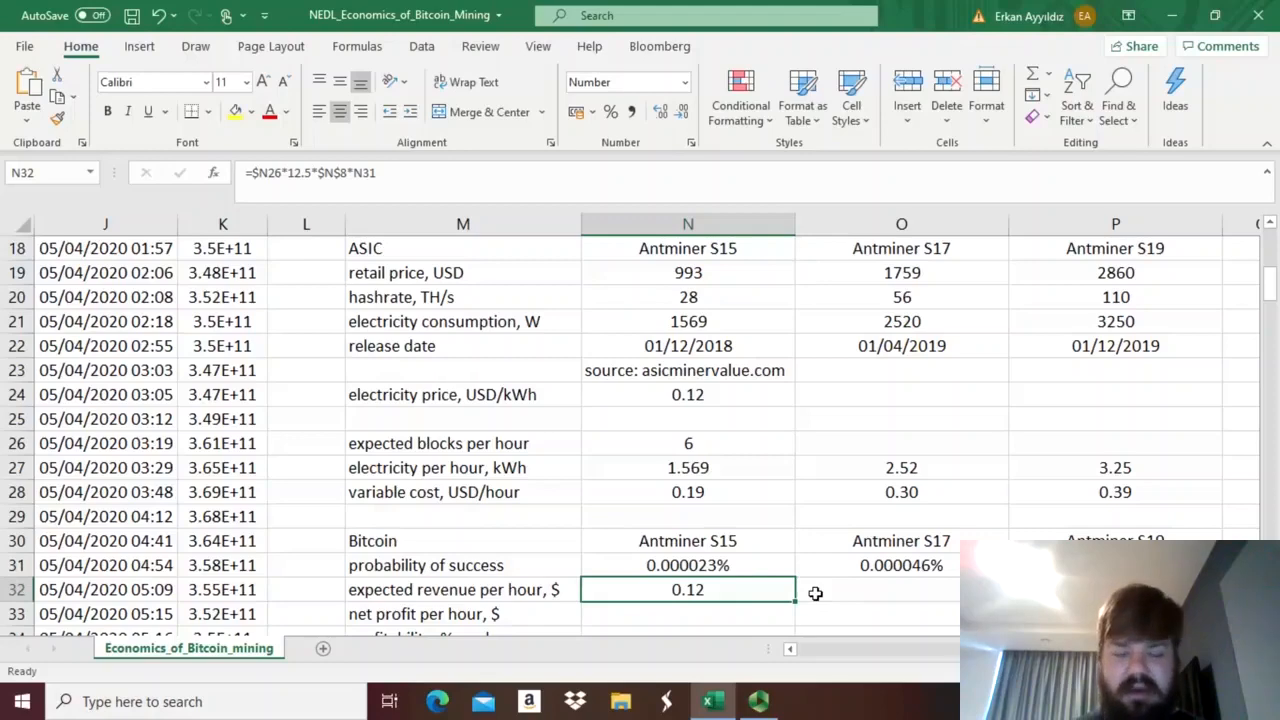
pyautogui.moveTo(797, 600); pyautogui.dragTo(1050, 592)
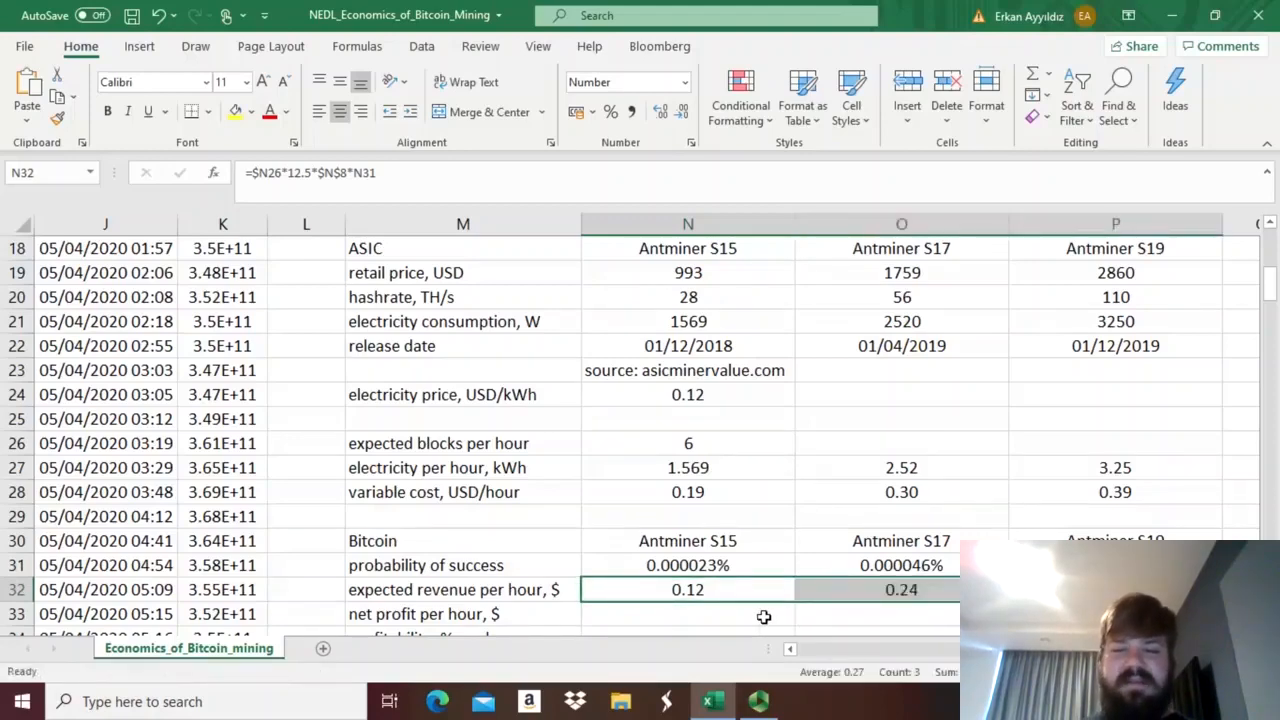
# Begin the Antminer S15's net profit per hour in N33 as expected revenue minus variable cost, =N32-N28.
pyautogui.click(682, 624)
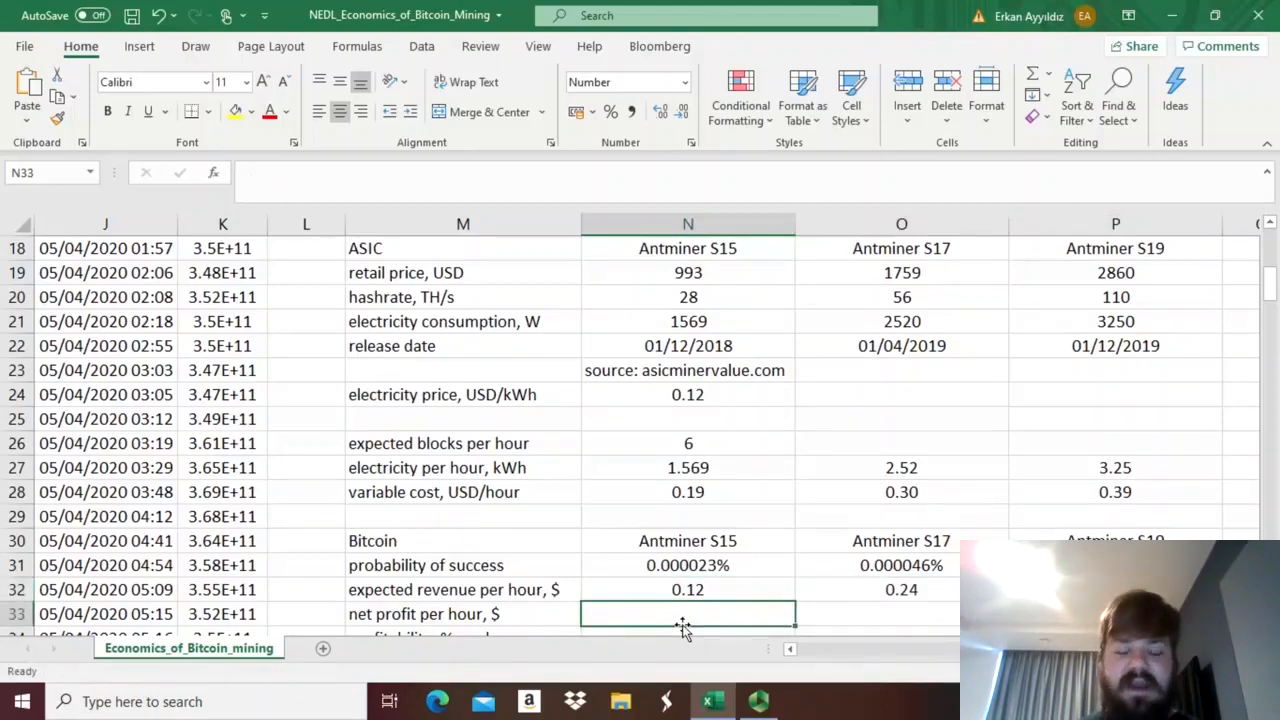
pyautogui.scroll(-1, 682, 626)
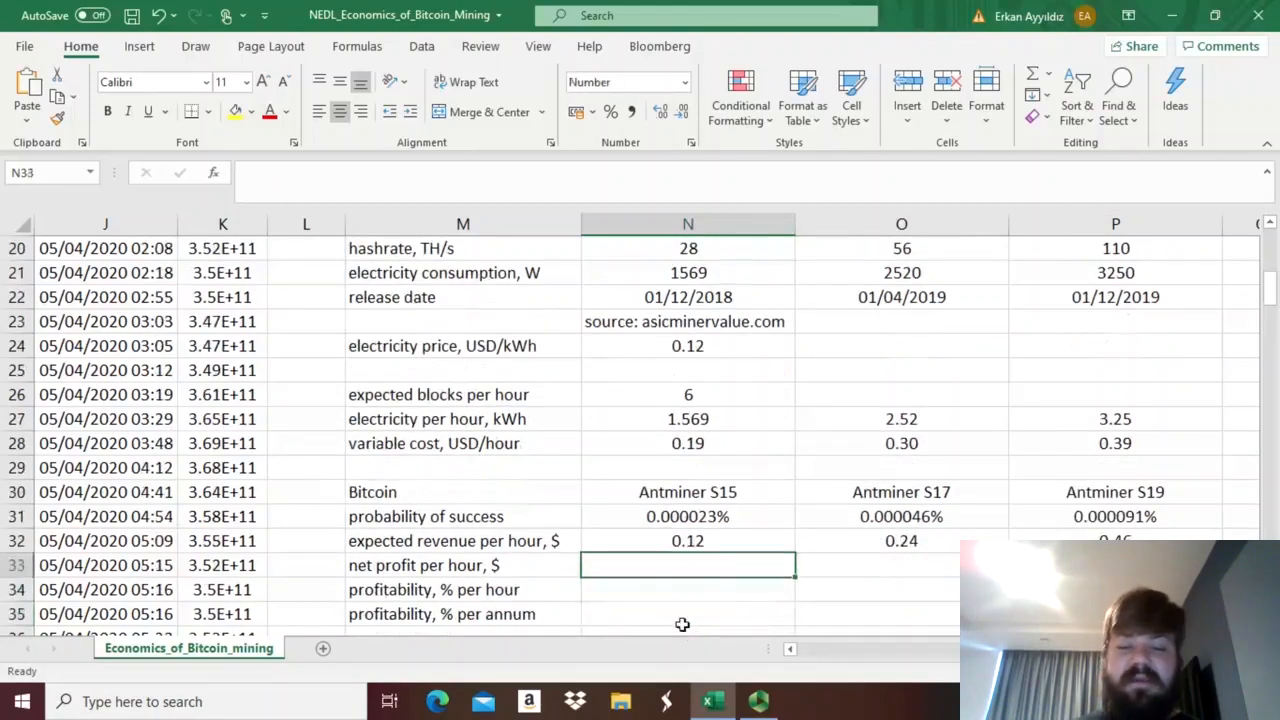
pyautogui.write('=')
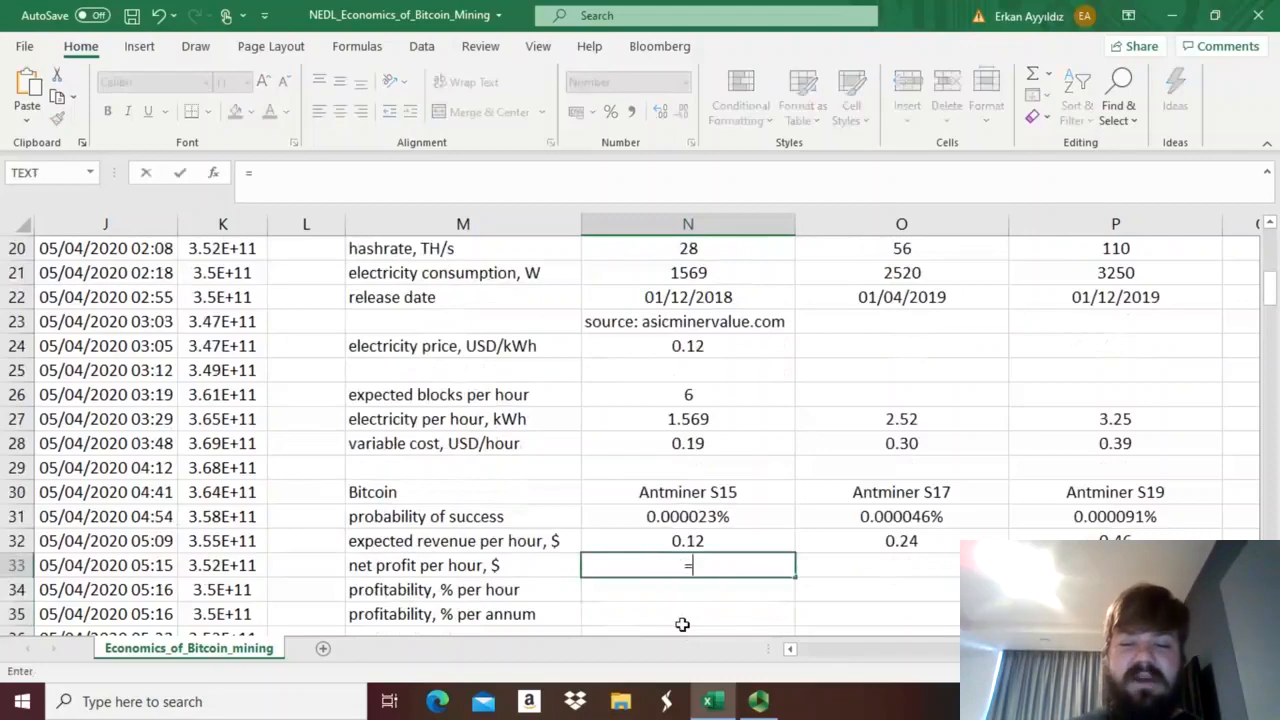
pyautogui.click(652, 537)
pyautogui.write('-')
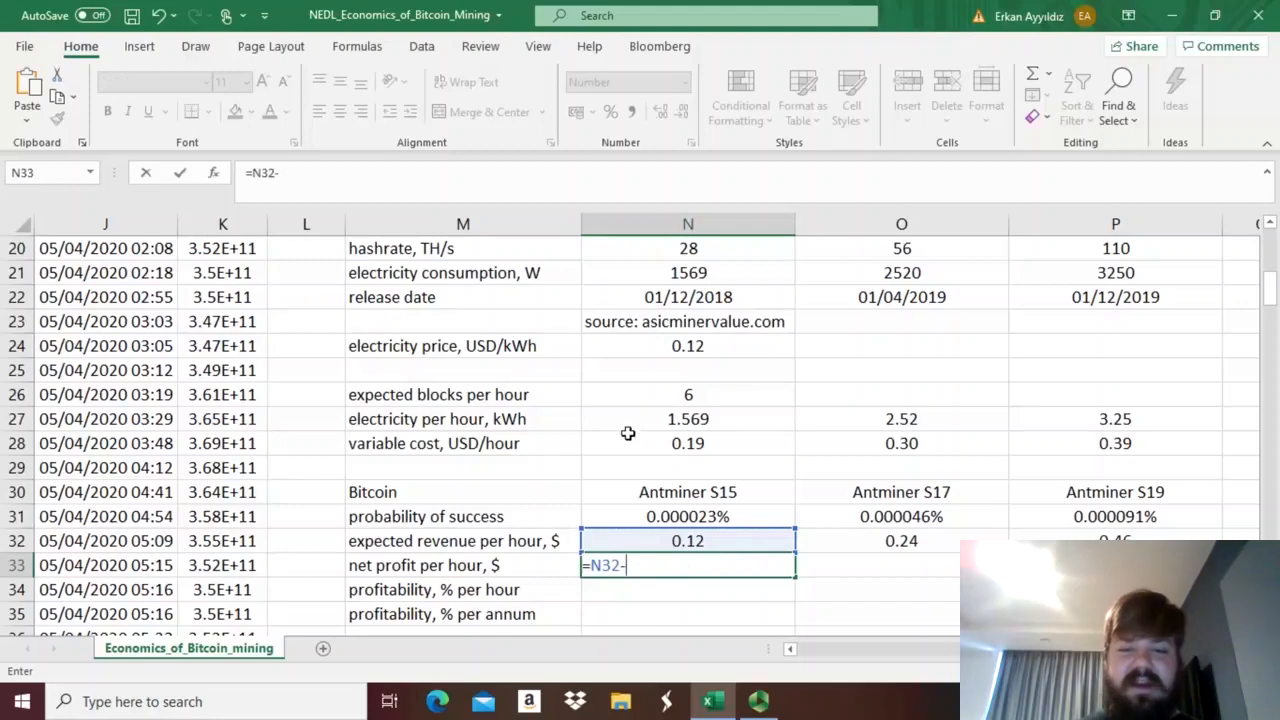
pyautogui.click(626, 443)
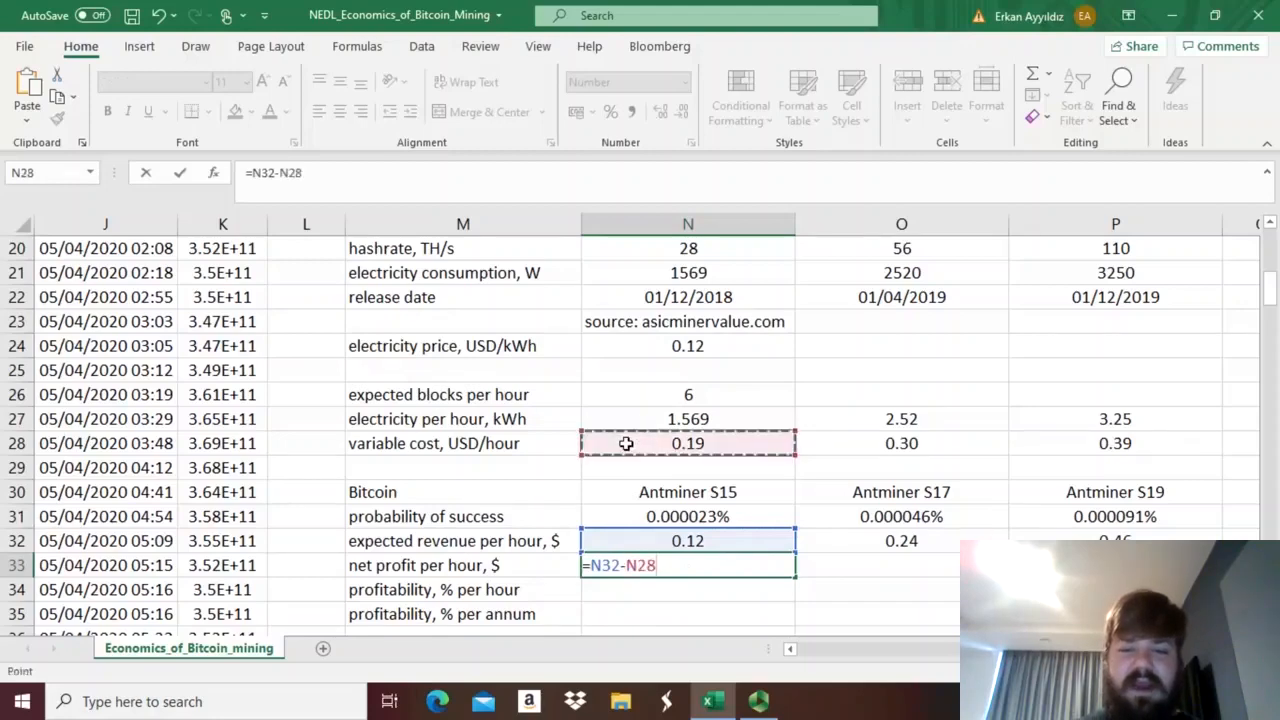
# Lock the variable cost row as N$28 in the net profit formula and fill it across to the S17 and S19.
pyautogui.click(636, 566)
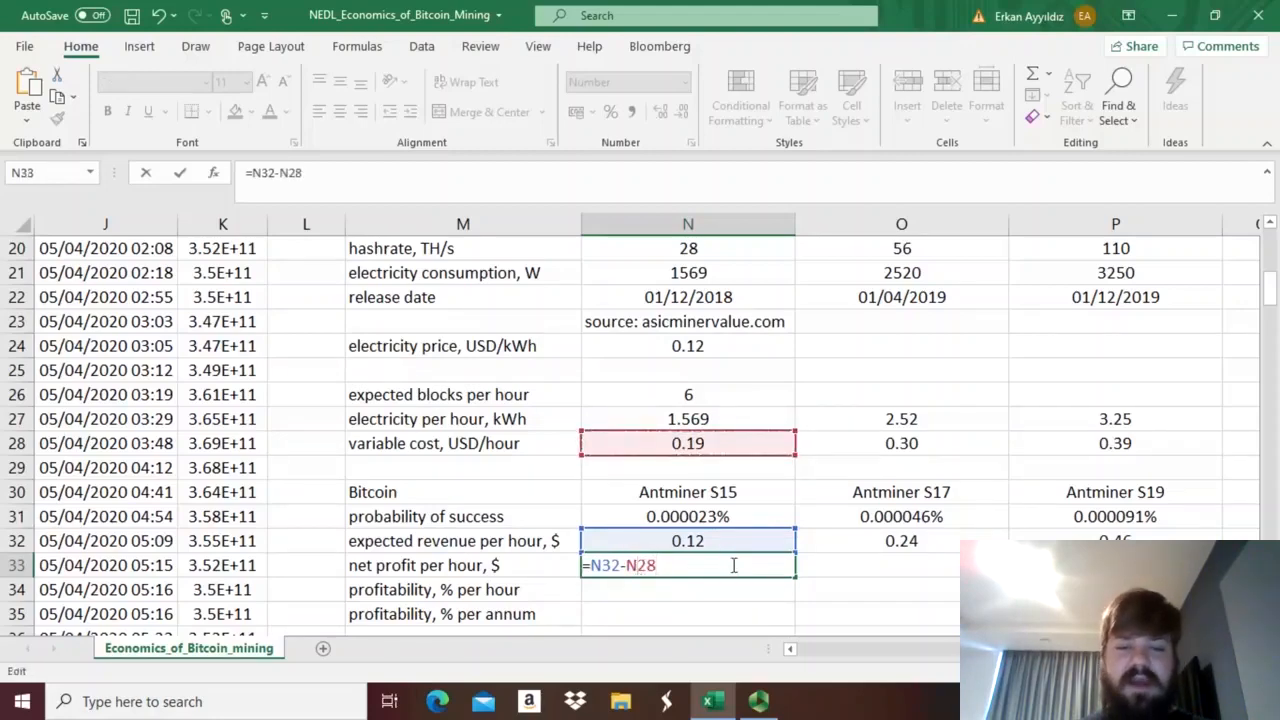
pyautogui.write('$')
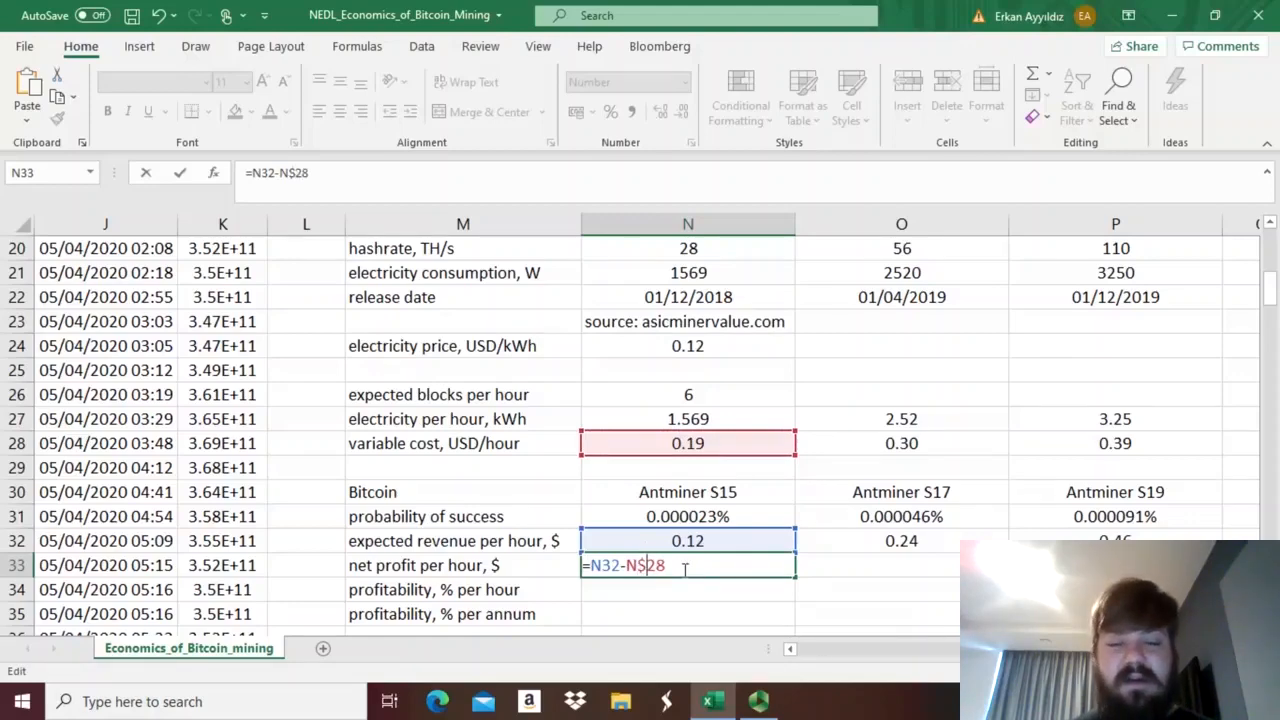
pyautogui.press('Return')
pyautogui.click(686, 566)
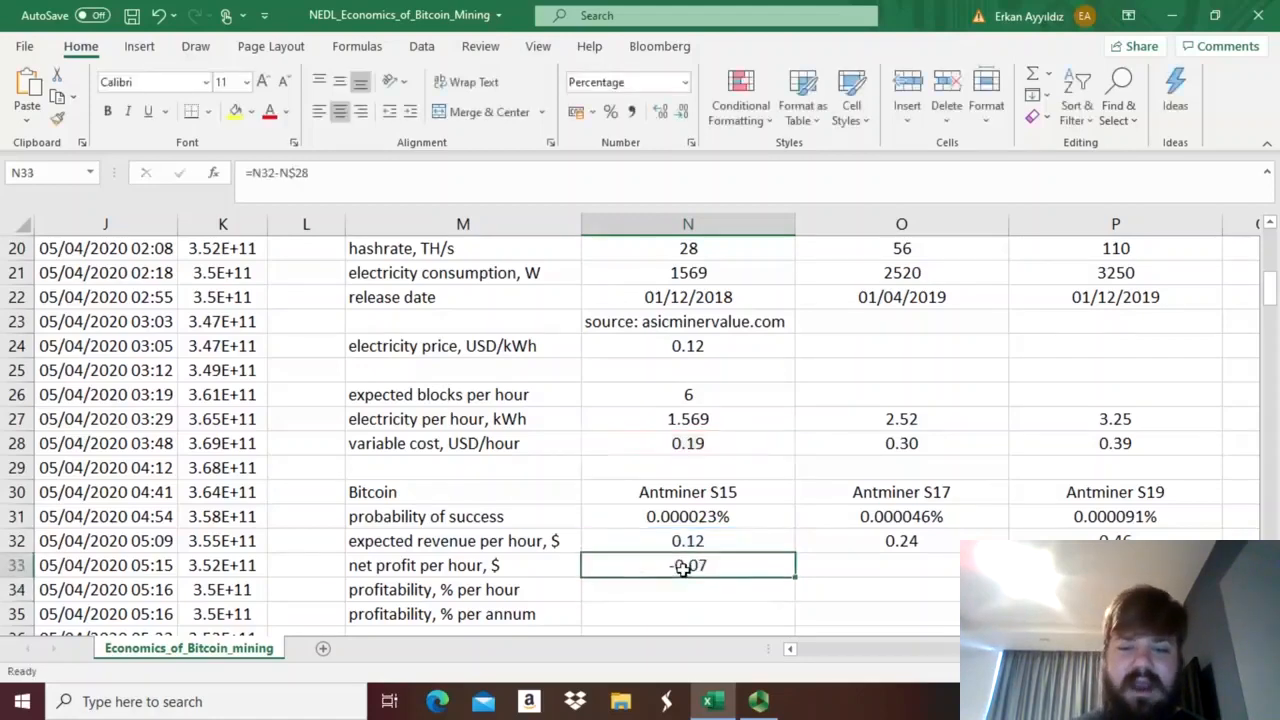
pyautogui.moveTo(799, 579); pyautogui.dragTo(935, 560)
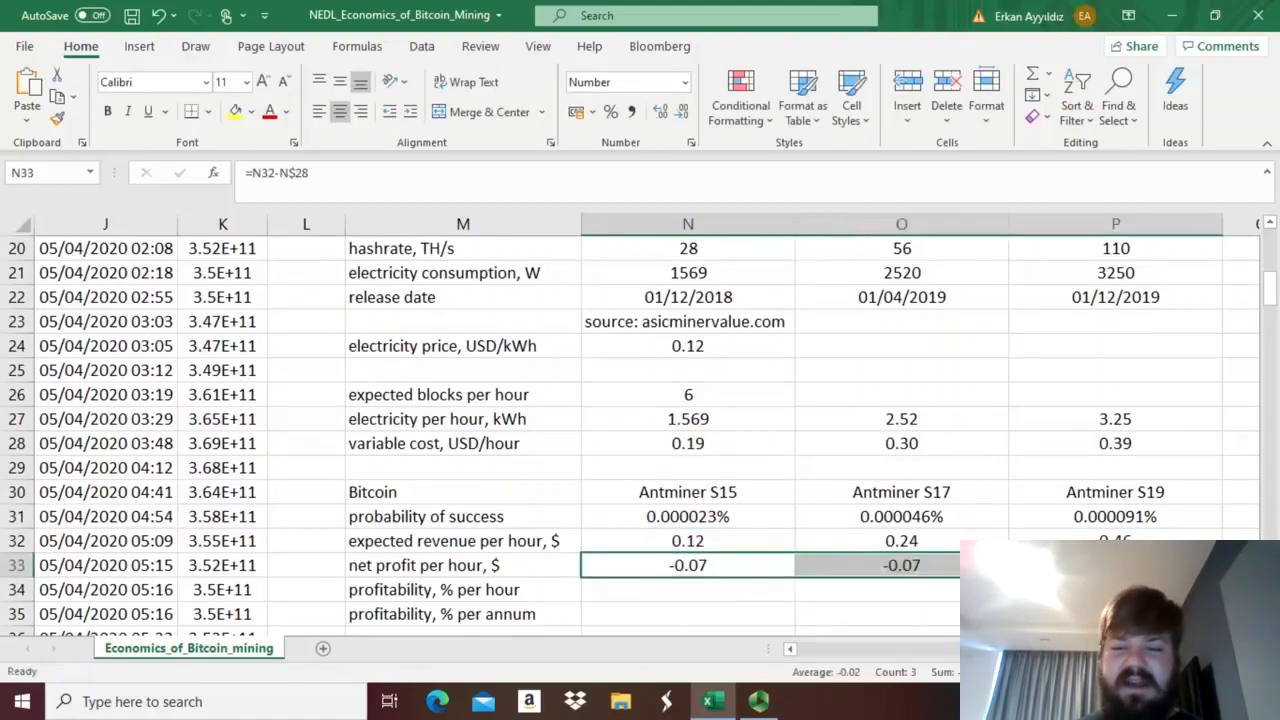
# Examine the net profit per hour of the Antminer S15, S17 and S19 for Bitcoin in row 33.
pyautogui.click(889, 566)
pyautogui.click(675, 565)
pyautogui.click(879, 566)
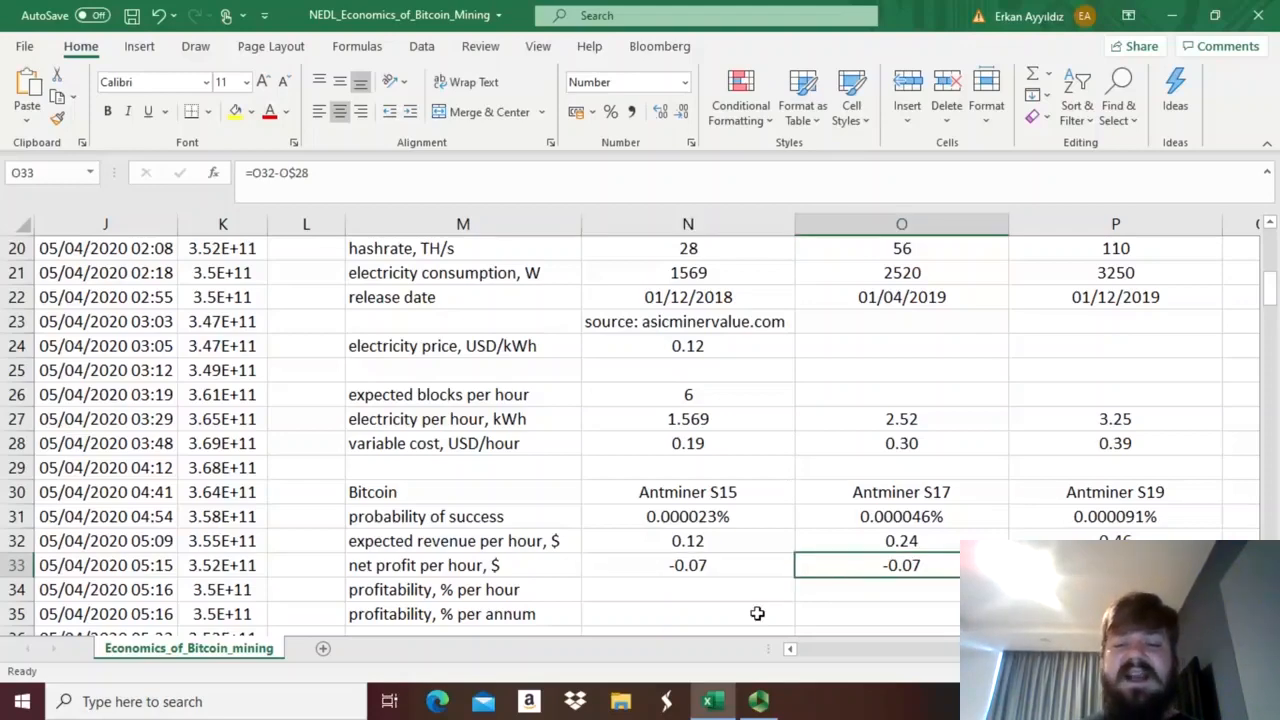
pyautogui.press('Left')
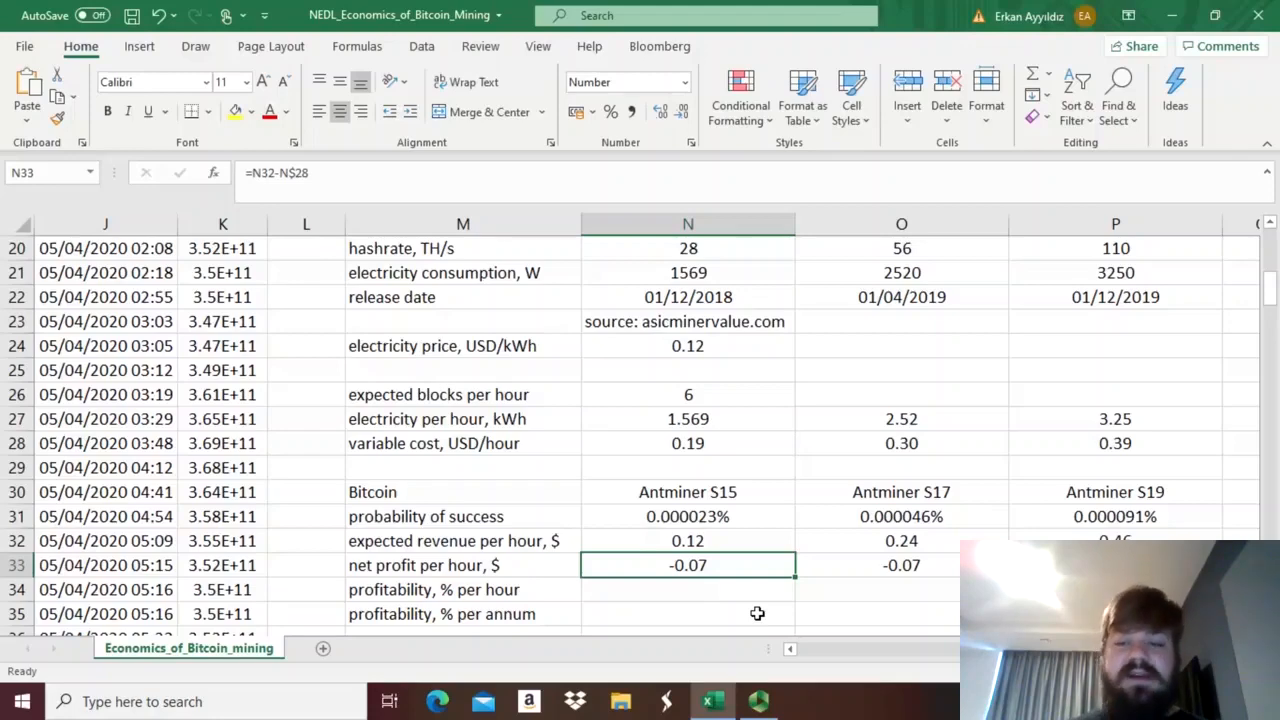
pyautogui.press('Down')
pyautogui.press('Down')
pyautogui.press('Down')
pyautogui.press('Down')
pyautogui.press('Down')
pyautogui.press('Down')
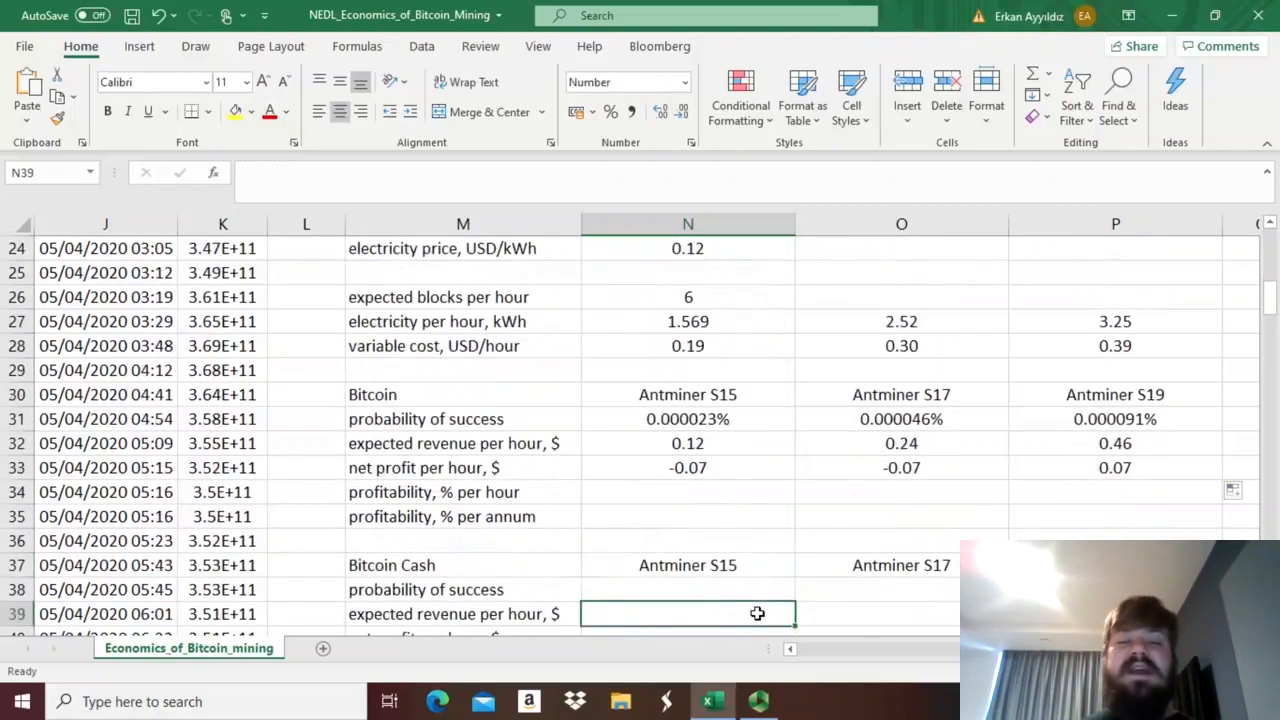
pyautogui.click(690, 478)
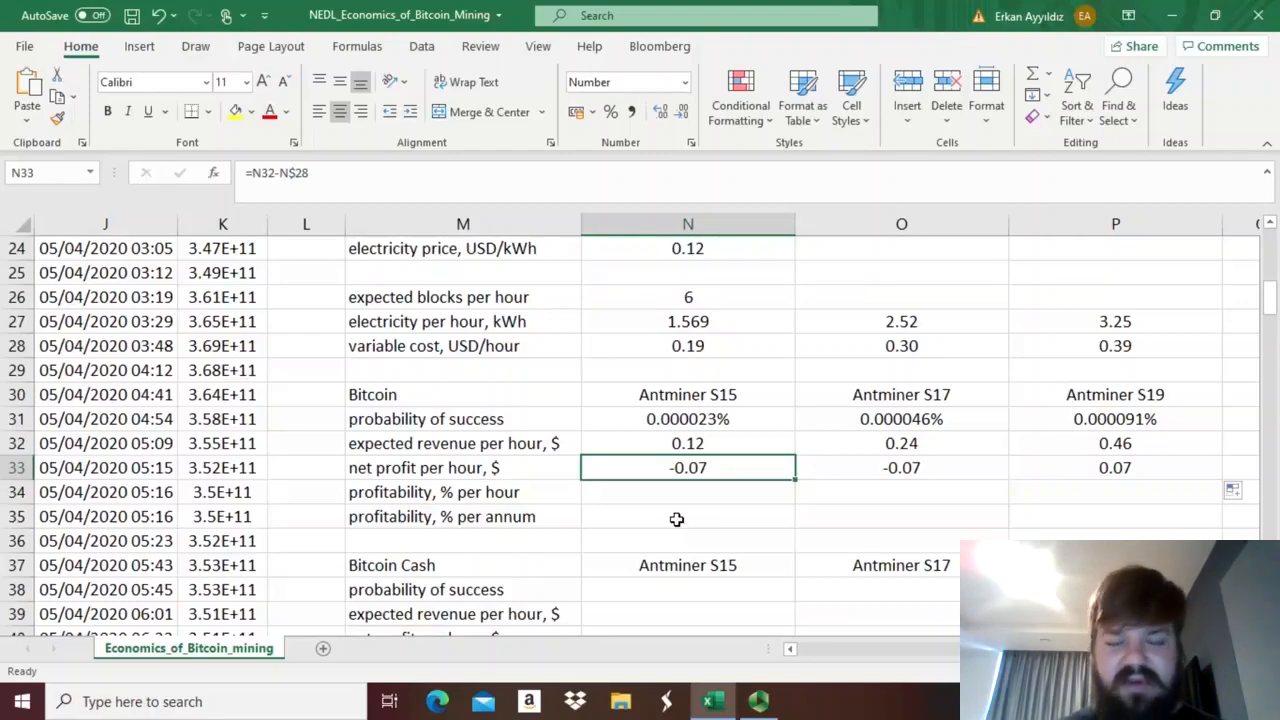
pyautogui.click(1058, 468)
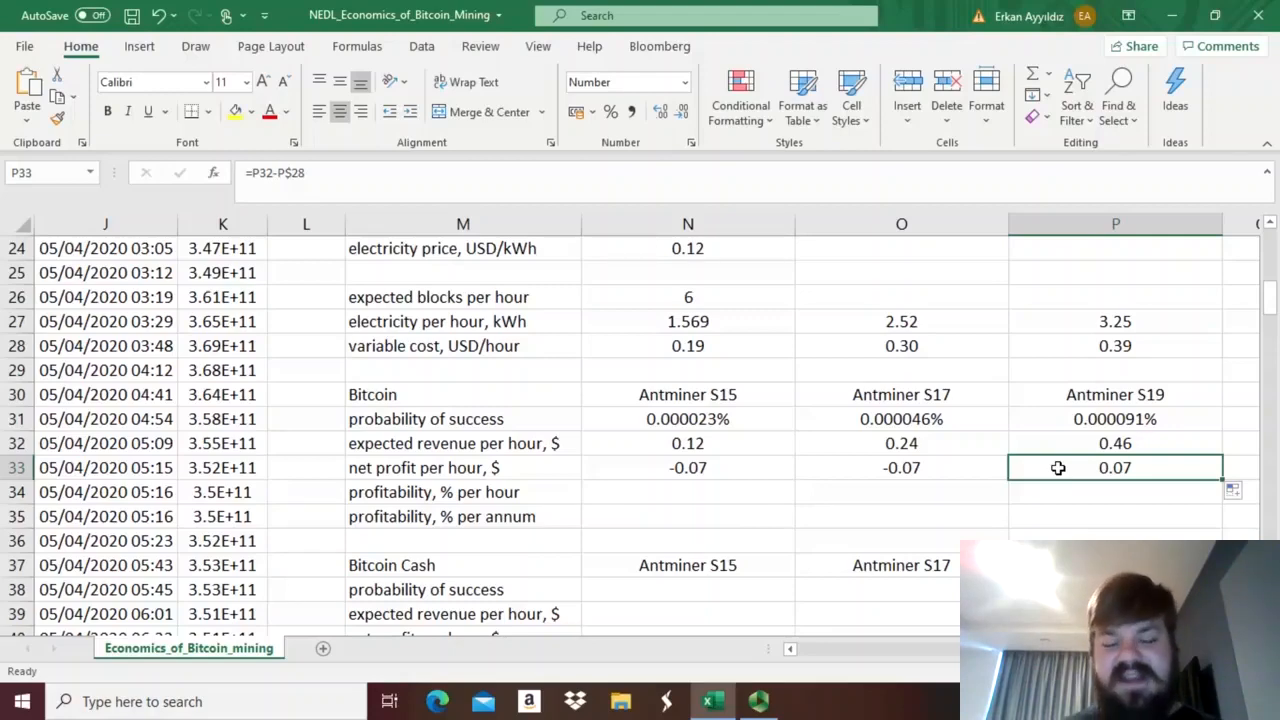
# Begin the Antminer S15's hourly profitability in N34 as net profit per hour divided by retail price, =N33/N19.
pyautogui.click(676, 488)
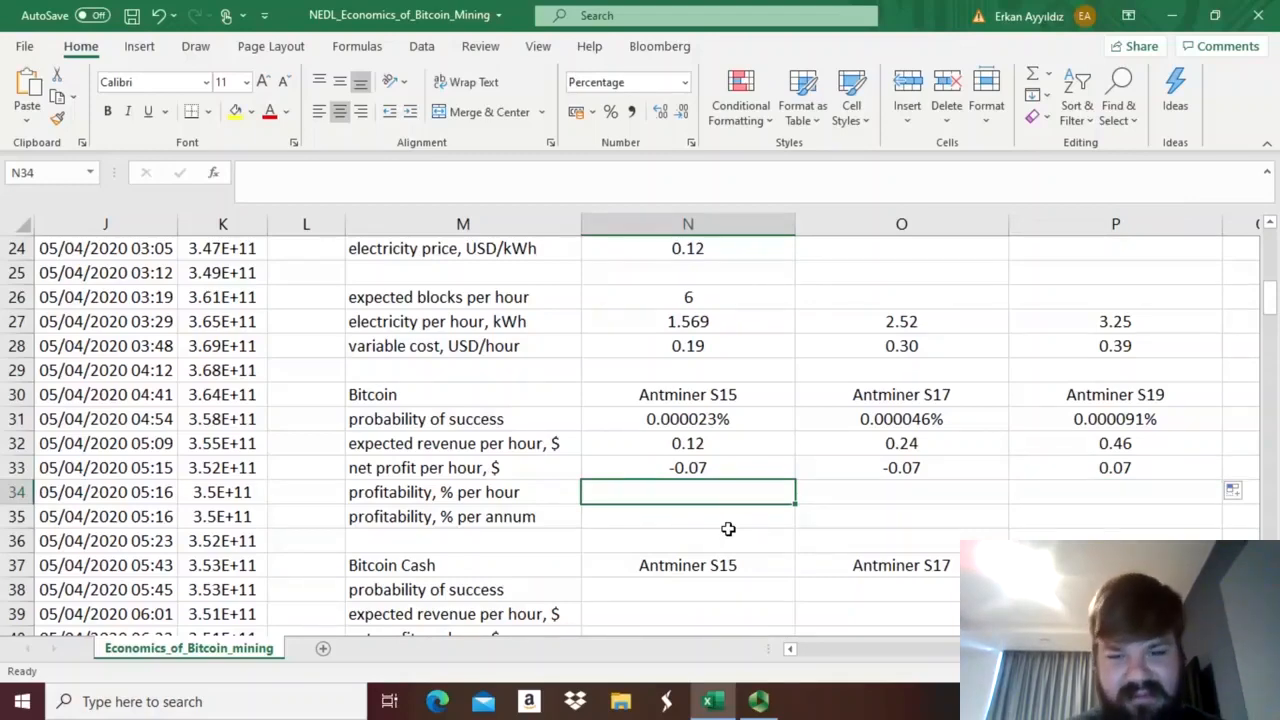
pyautogui.write('=')
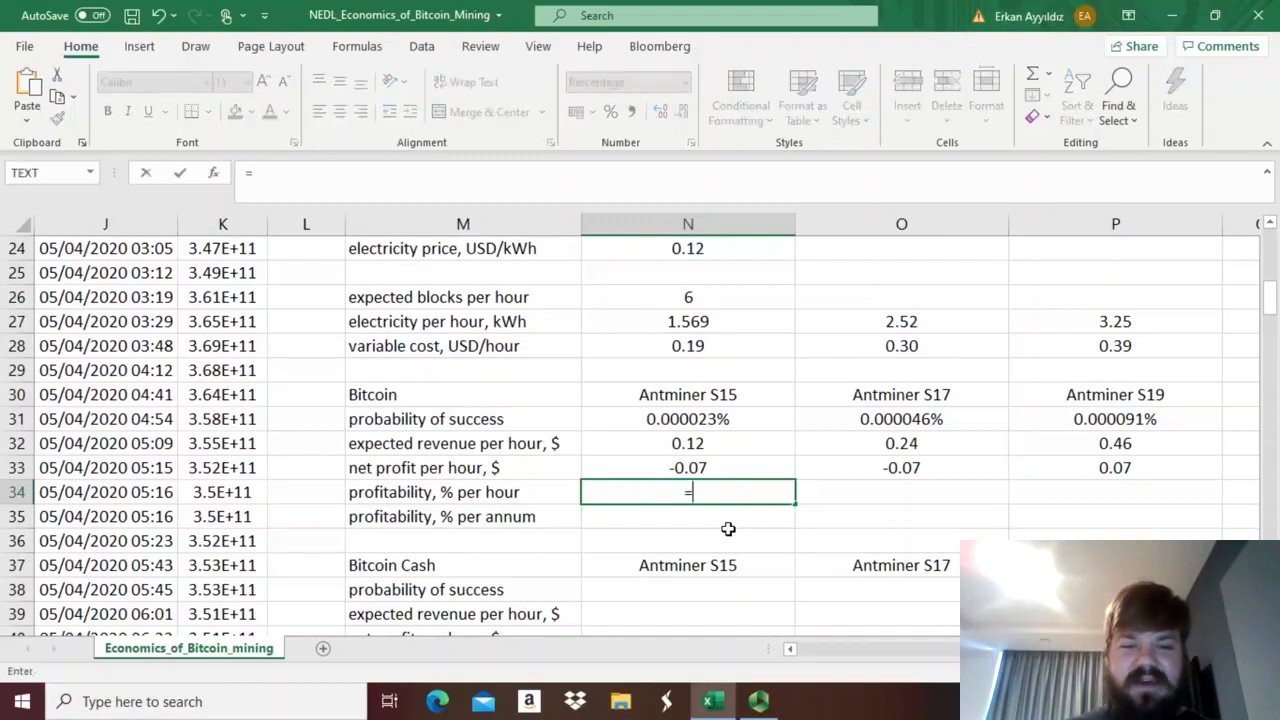
pyautogui.click(673, 466)
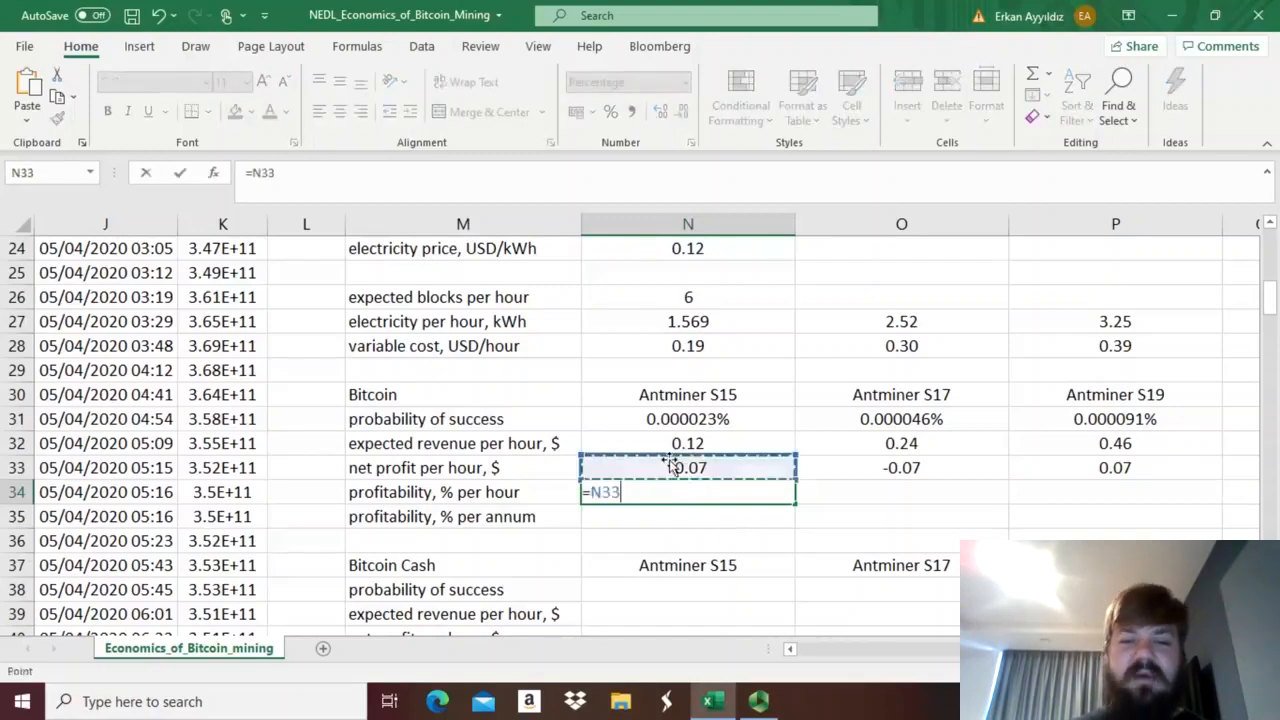
pyautogui.write('/')
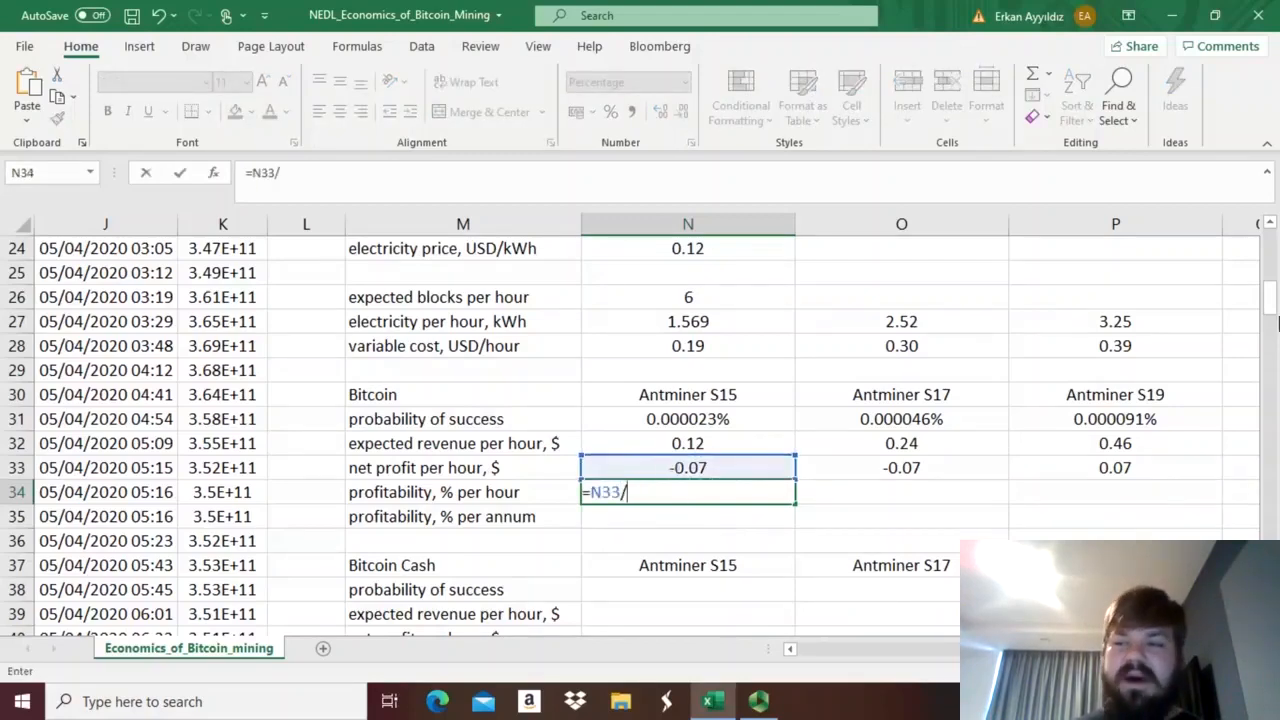
pyautogui.moveTo(1268, 328); pyautogui.dragTo(1270, 284)
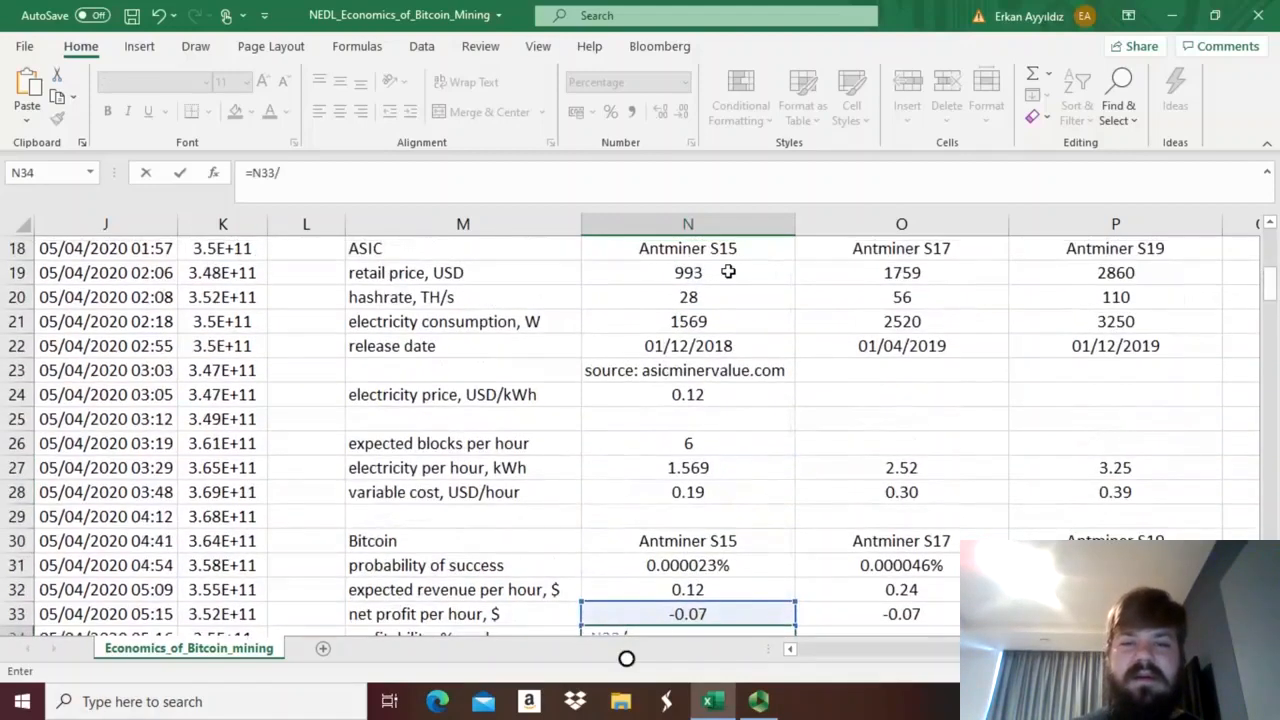
pyautogui.click(728, 272)
# Lock the retail price row as N$19 in the hourly profitability formula and fill it across to the S17 and S19.
pyautogui.click(283, 172)
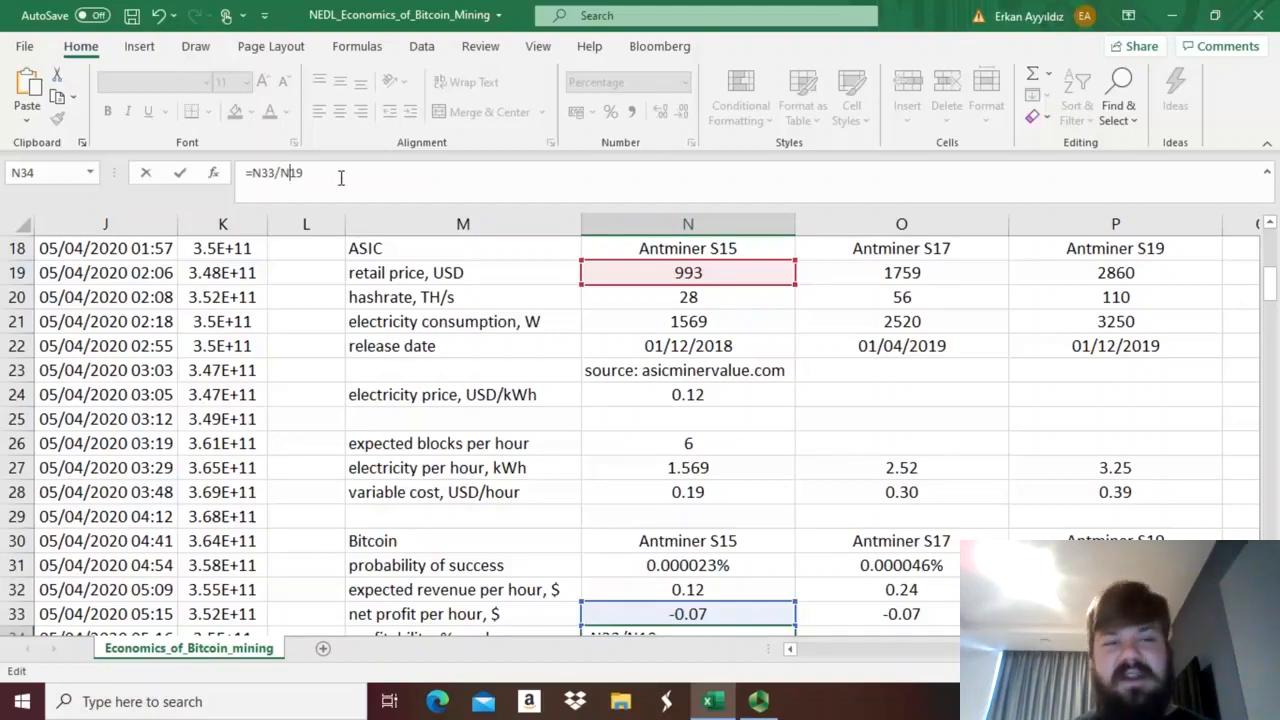
pyautogui.write('$')
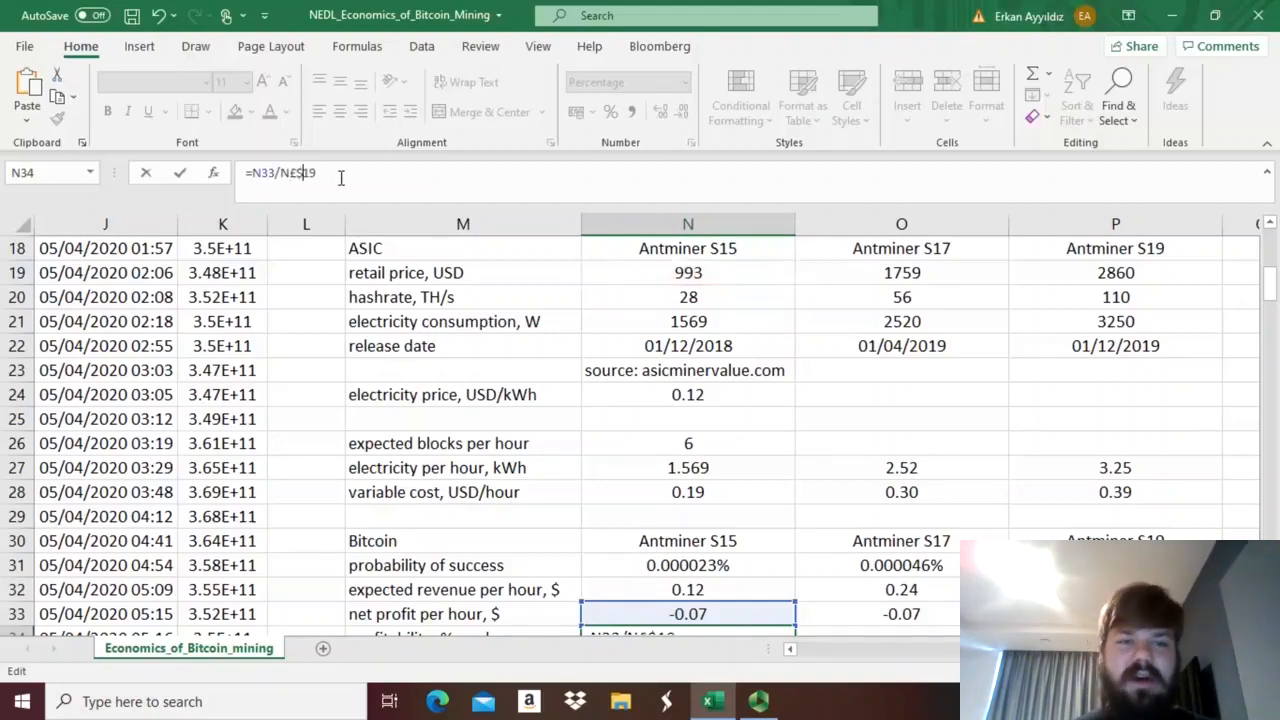
pyautogui.hotkey('ctrl', 'Return')
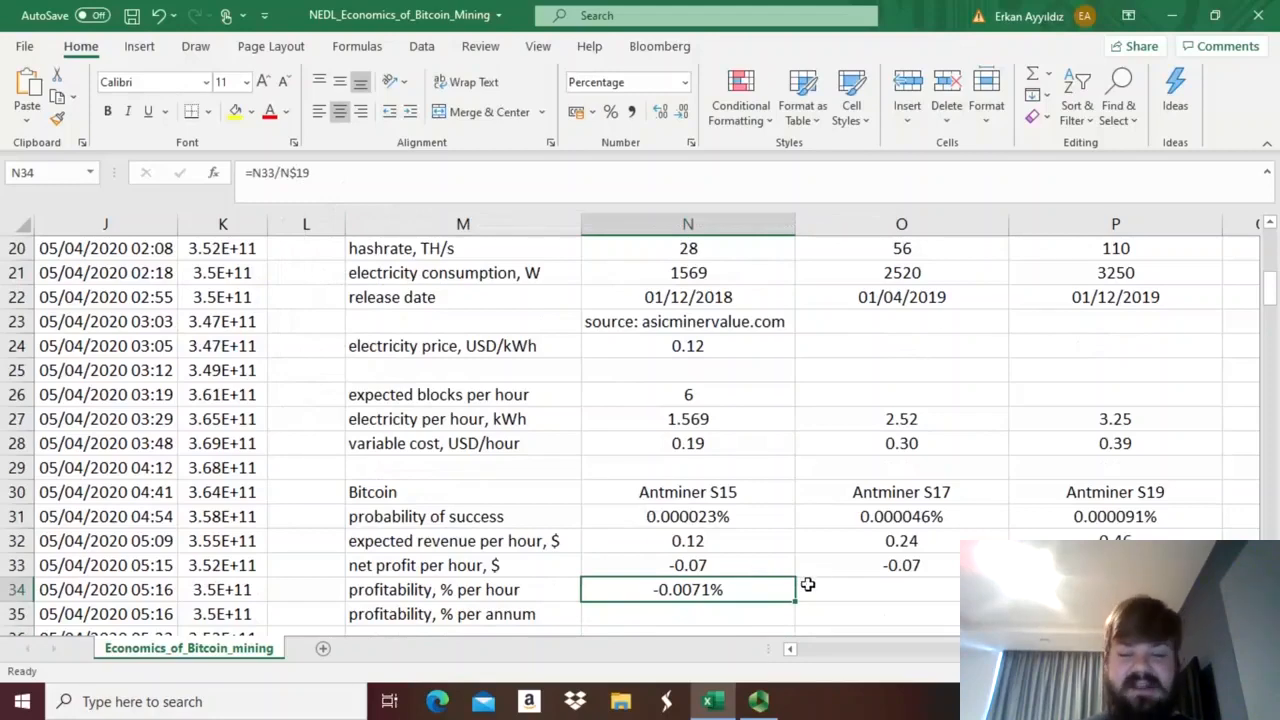
pyautogui.moveTo(796, 601); pyautogui.dragTo(1115, 592)
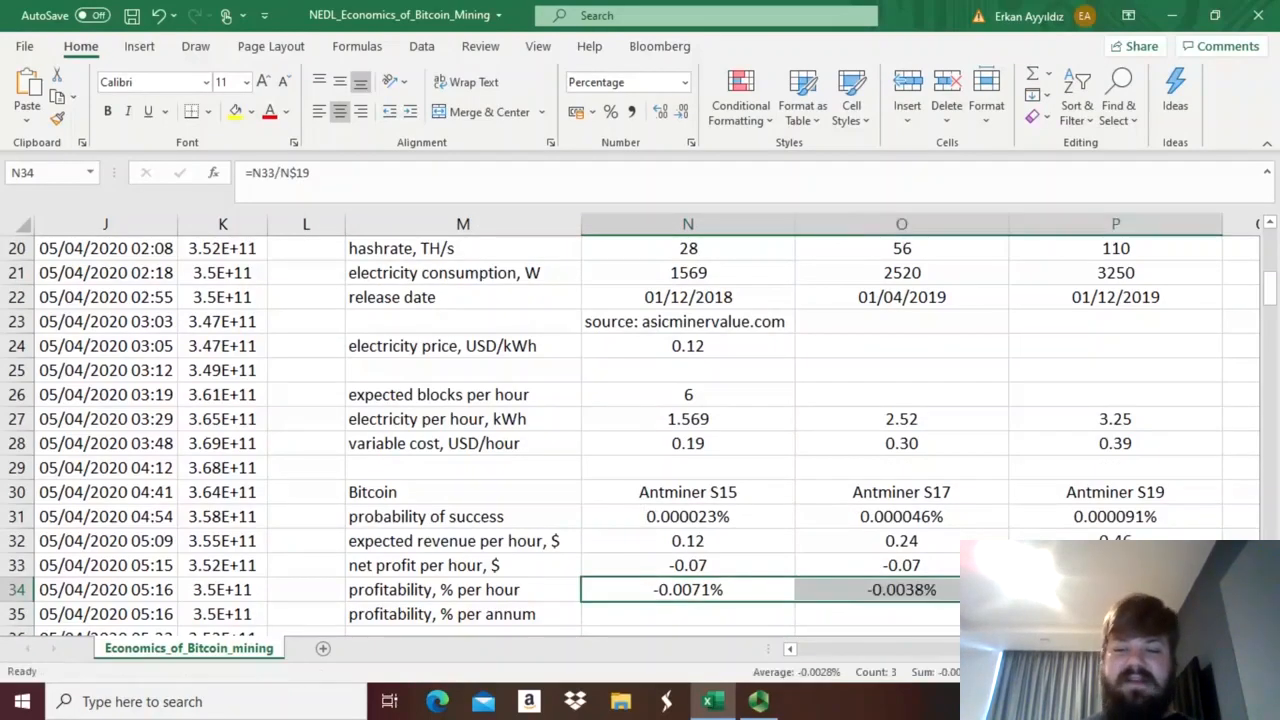
# Begin the Antminer S15's profitability per annum in N35 with one plus the hourly profitability, =(1+N34).
pyautogui.click(920, 591)
pyautogui.press('Down')
pyautogui.press('Down')
pyautogui.press('Down')
pyautogui.press('Down')
pyautogui.press('Down')
pyautogui.press('Down')
pyautogui.press('Down')
pyautogui.press('Down')
pyautogui.press('Down')
pyautogui.press('Down')
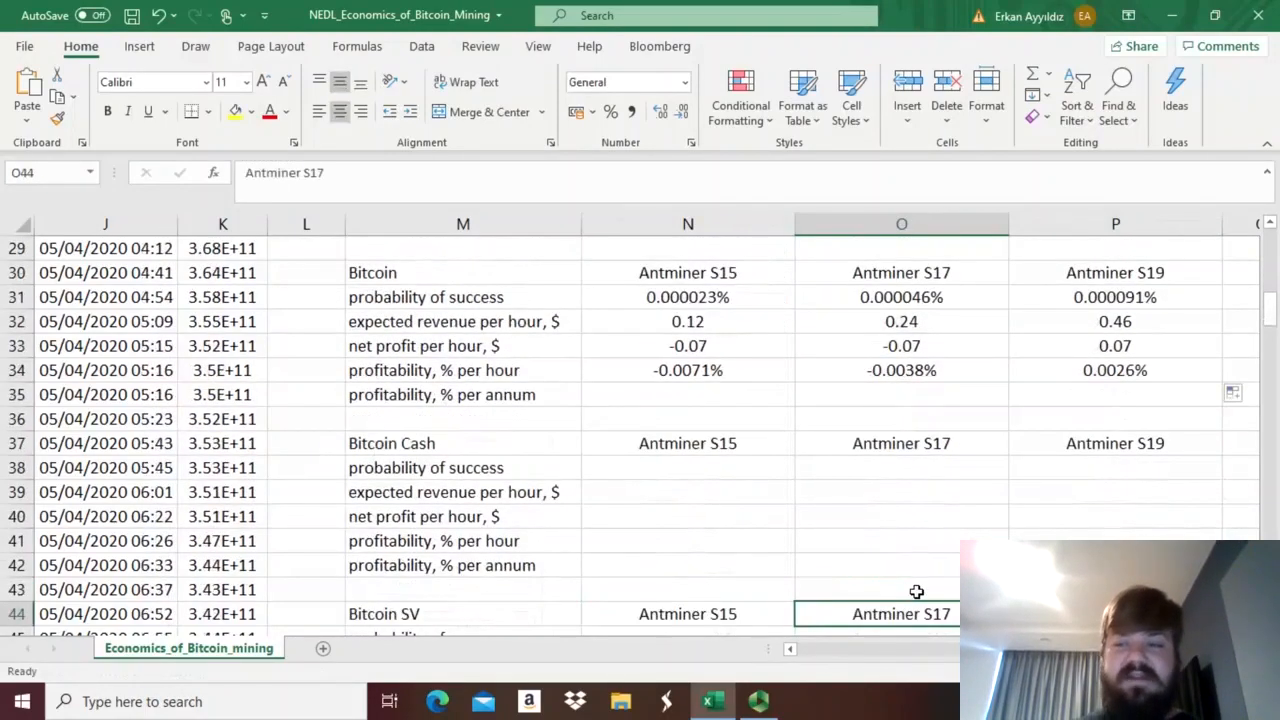
pyautogui.click(660, 400)
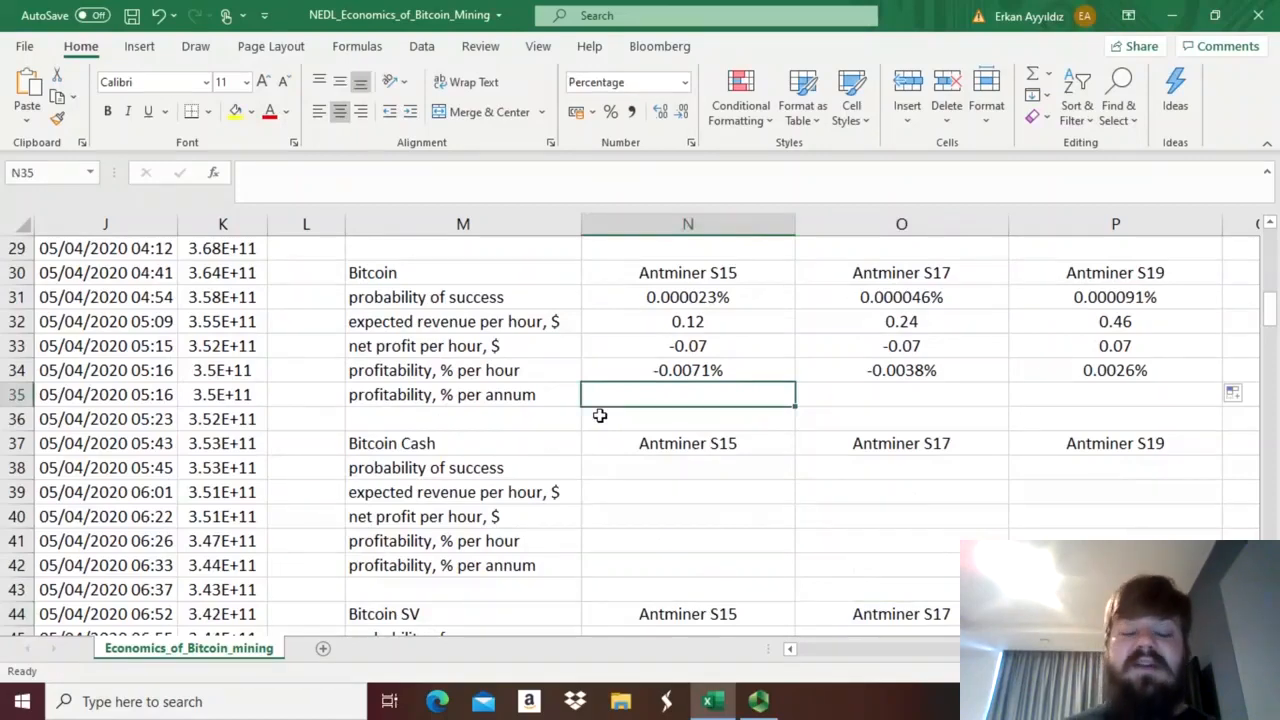
pyautogui.write('=')
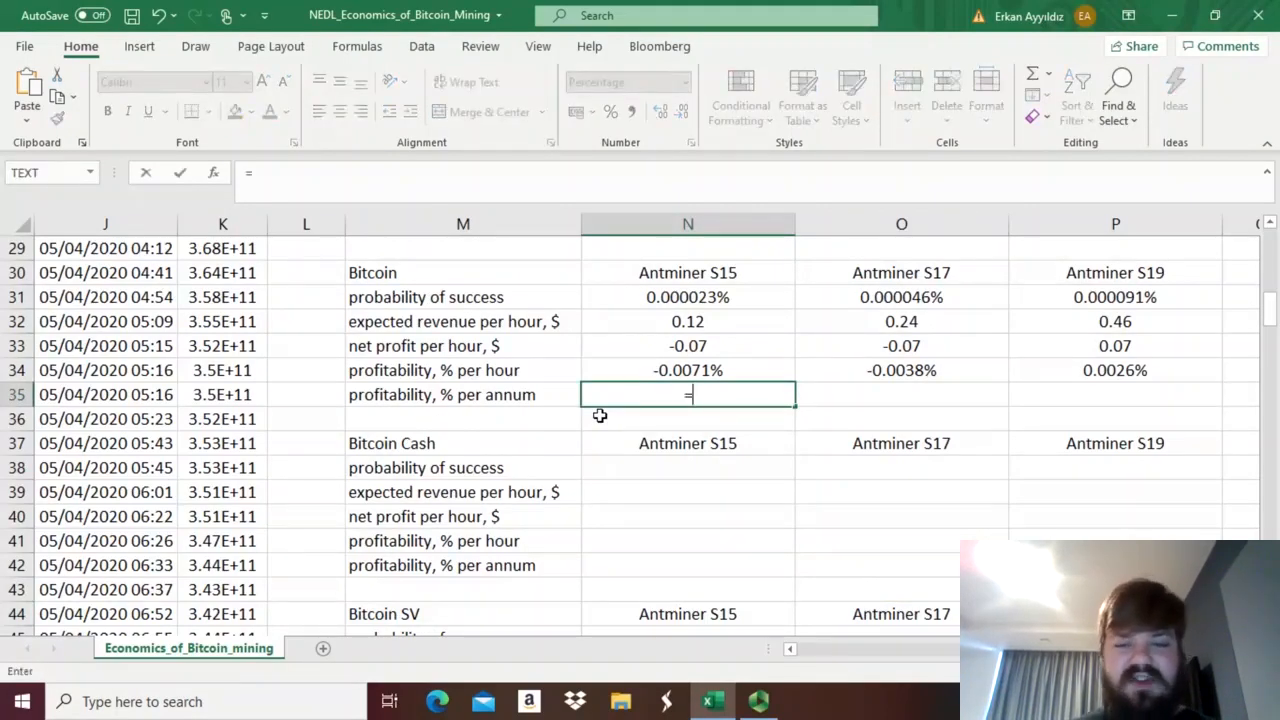
pyautogui.write('(1+')
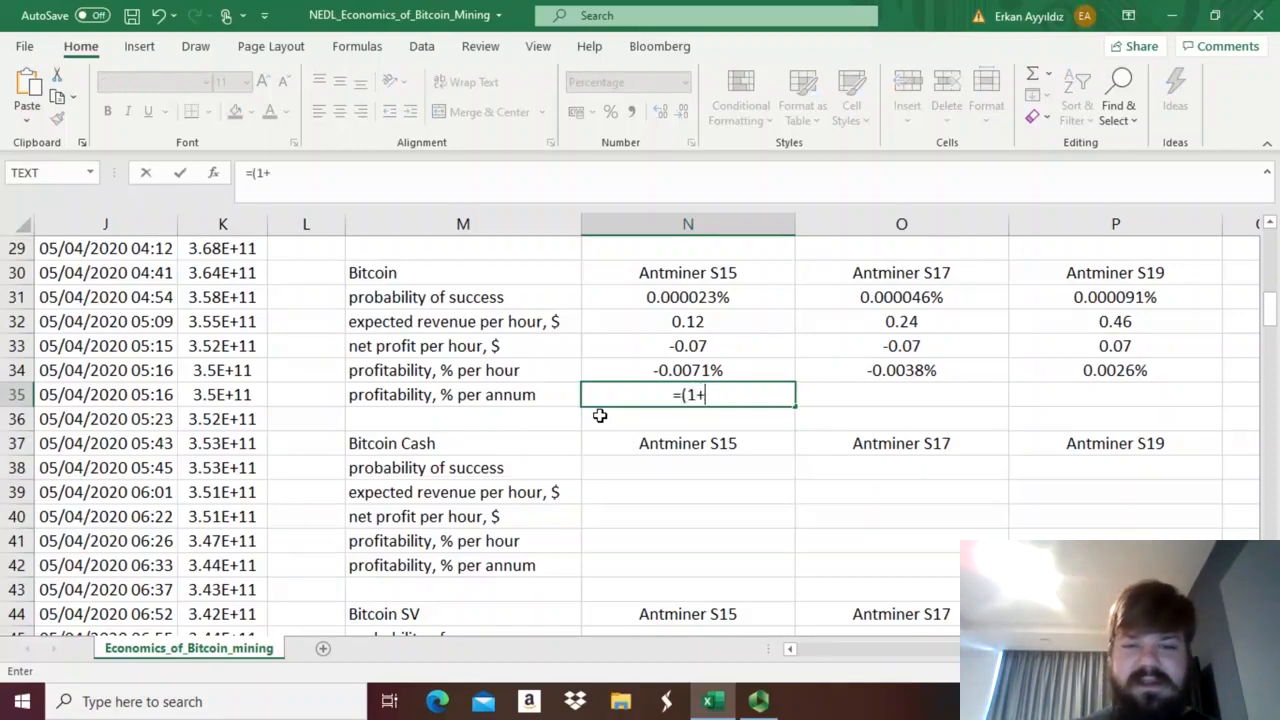
pyautogui.press('Up')
pyautogui.write(')')
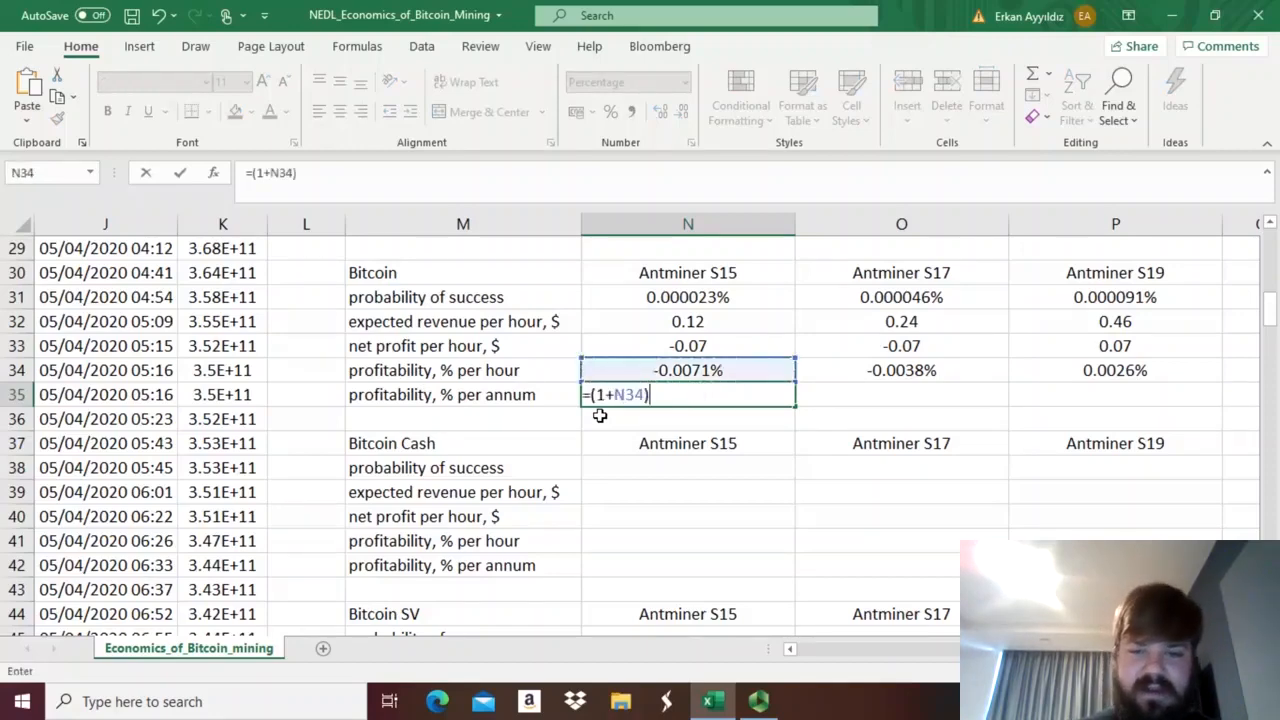
# Complete the annual profitability formula with the exponent ^(24*365) and -1, and fill it across to the S17 and S19.
pyautogui.write('^(')
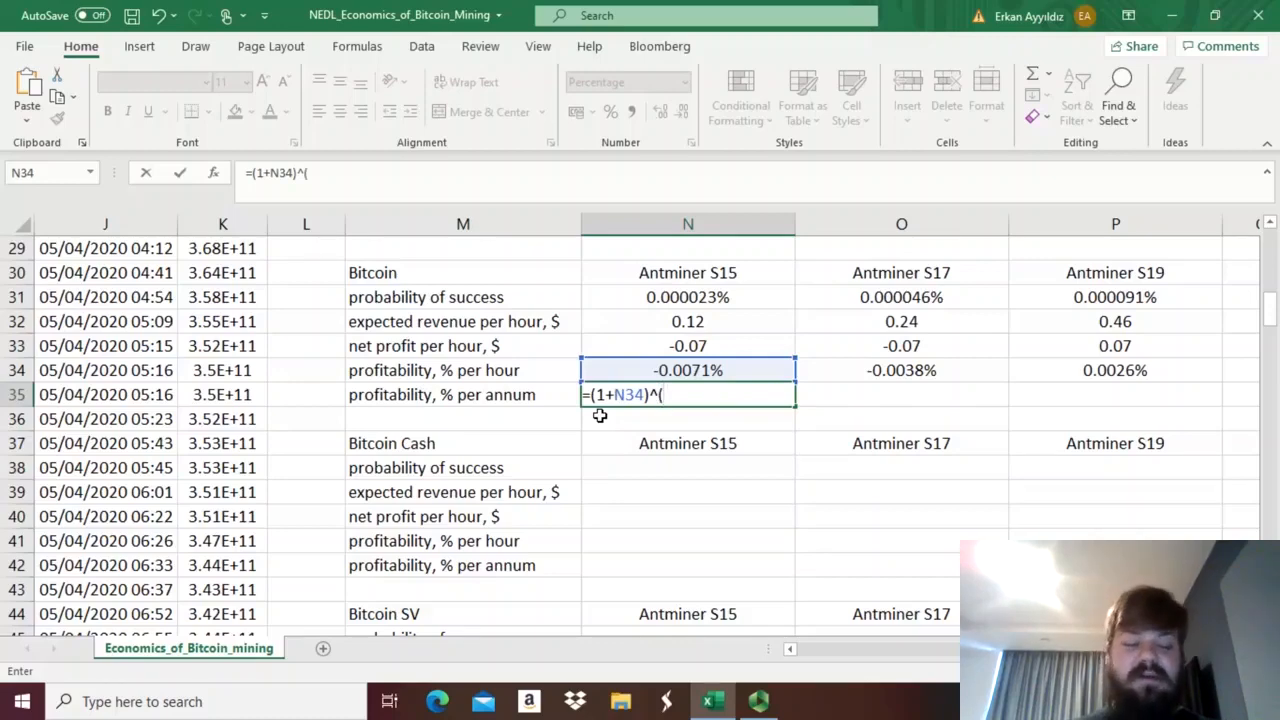
pyautogui.write('24*')
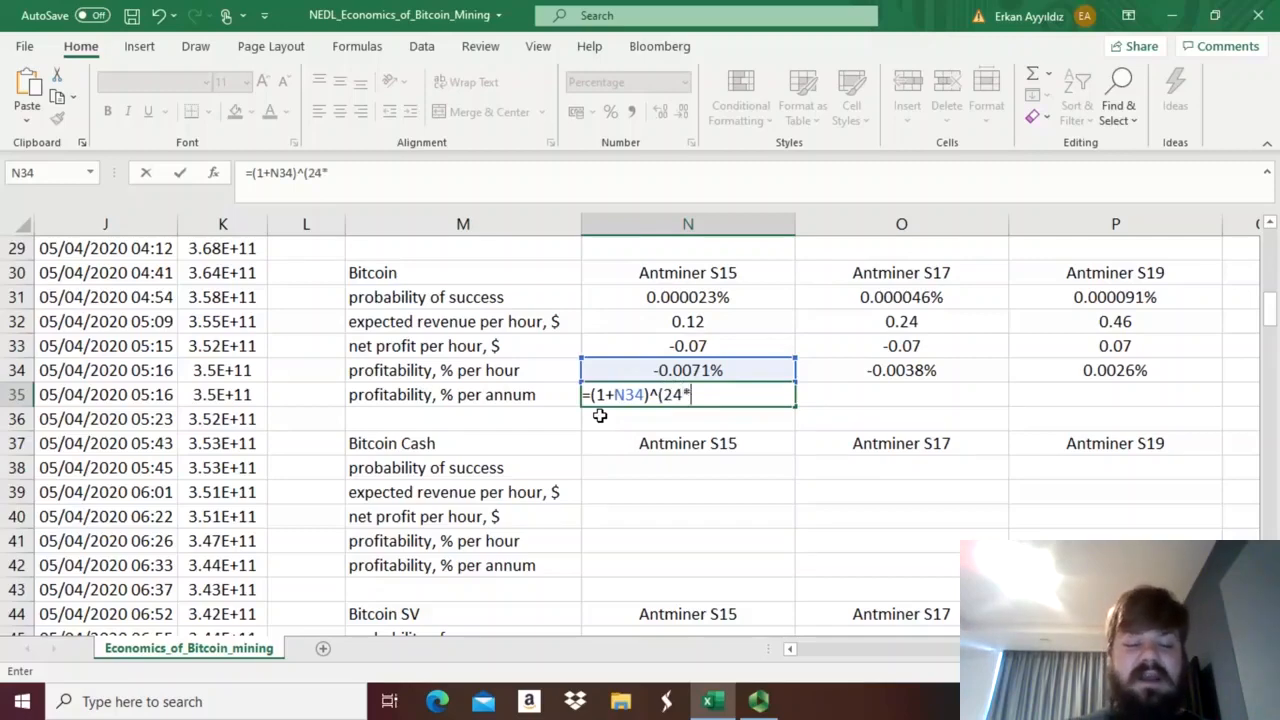
pyautogui.write('365)')
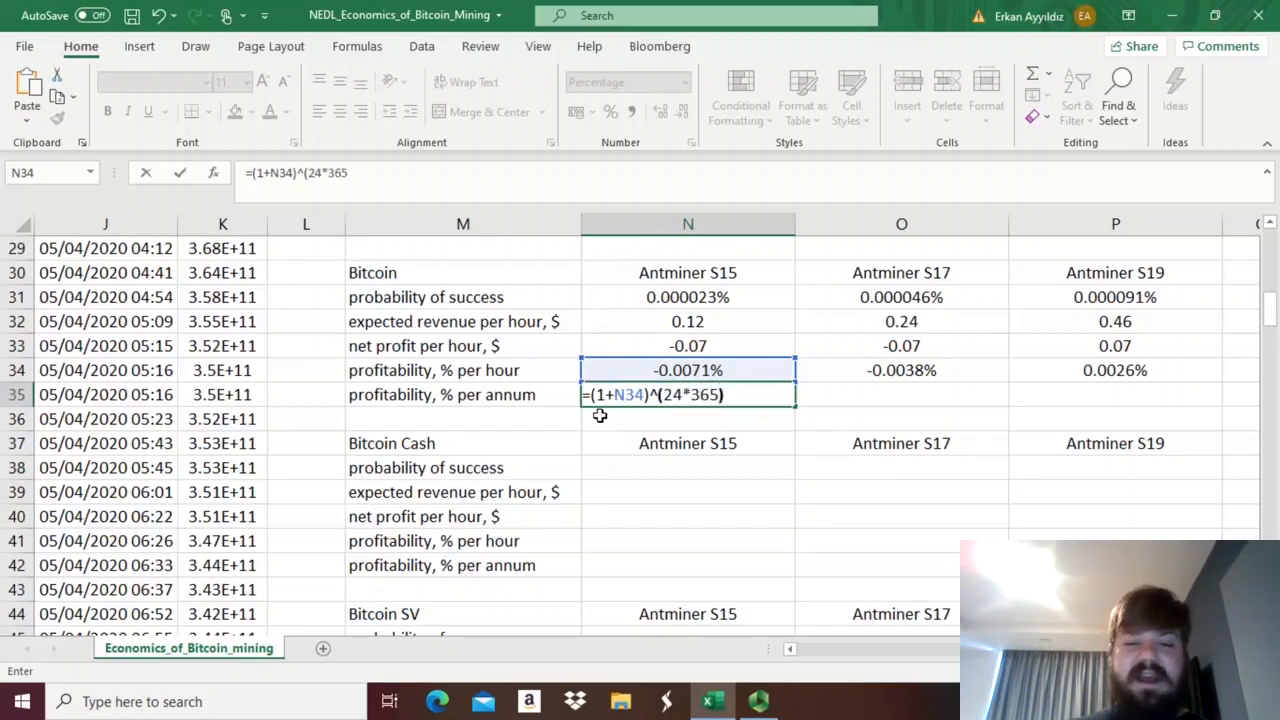
pyautogui.write('-1')
pyautogui.press('Return')
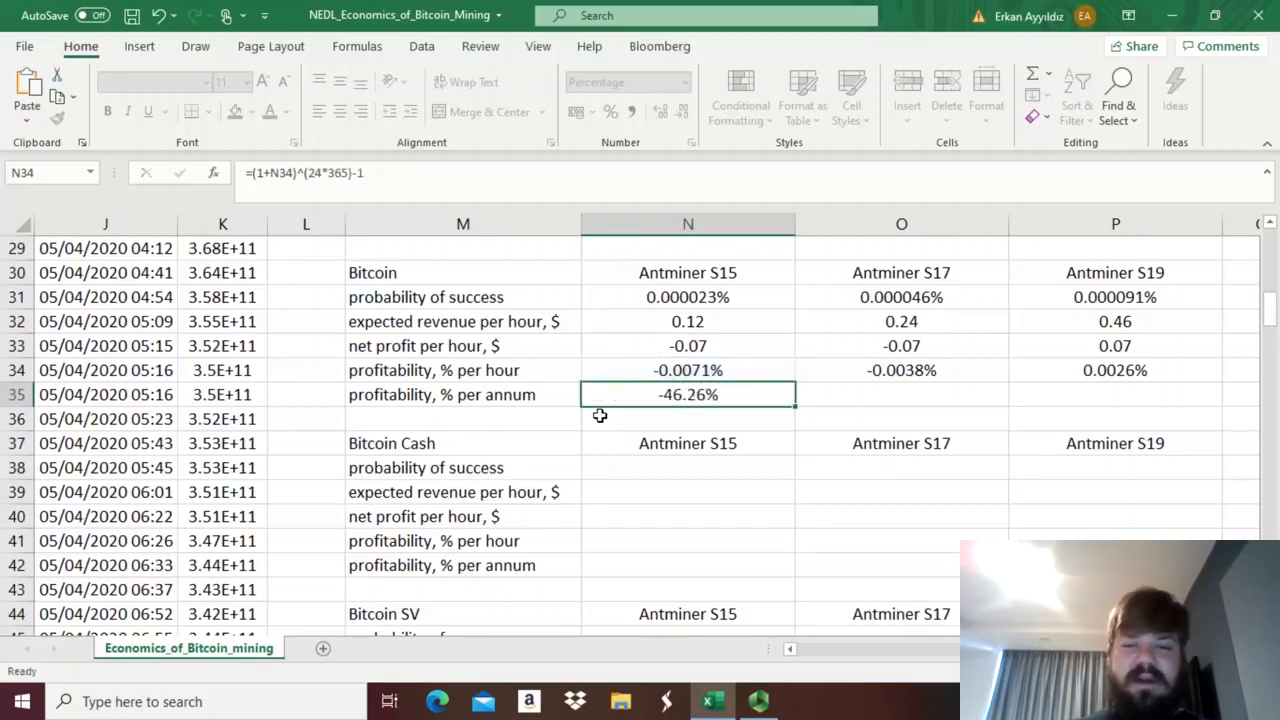
pyautogui.press('Up')
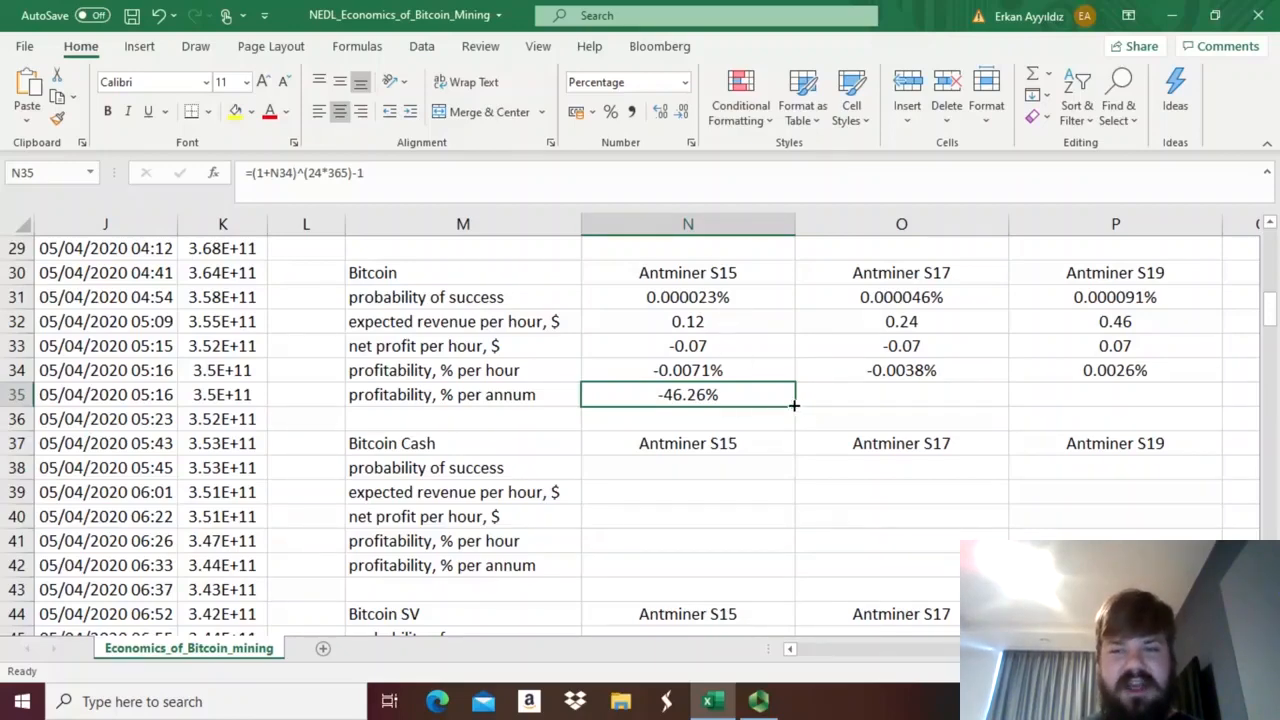
pyautogui.moveTo(794, 405); pyautogui.dragTo(1105, 385)
pyautogui.click(1078, 398)
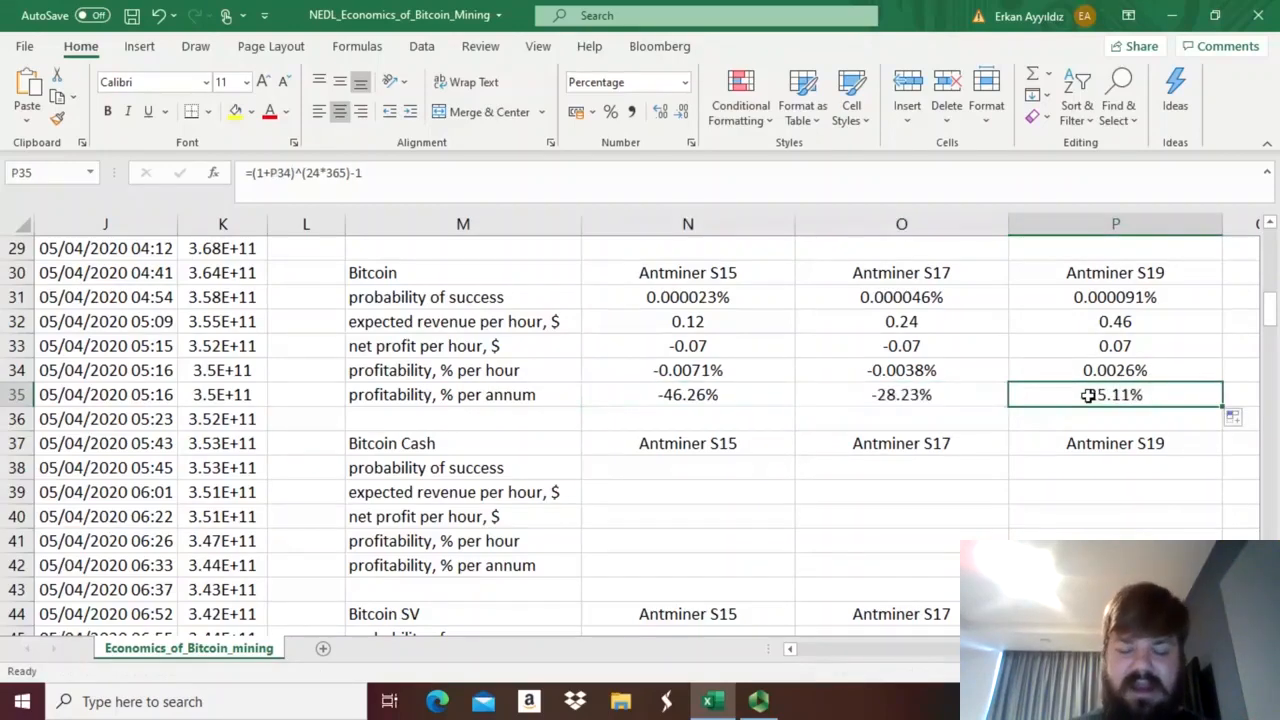
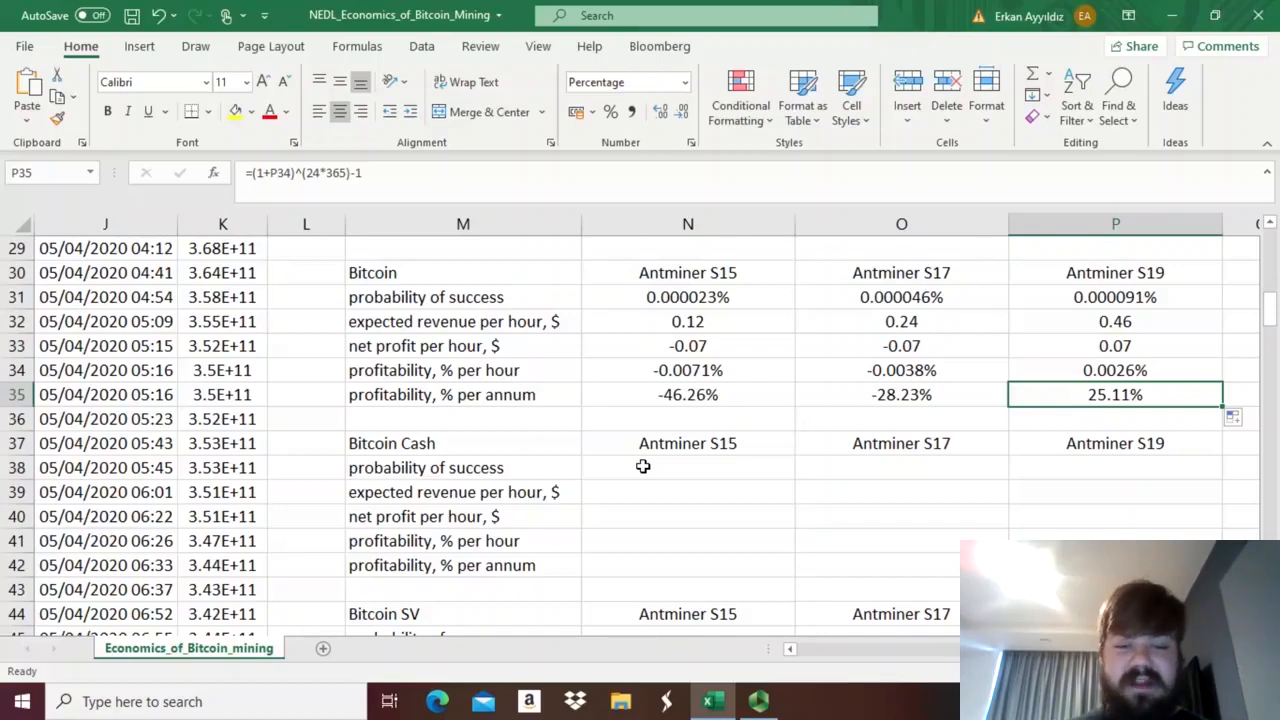
# Copy the Bitcoin probability of success formula, =N20/1000/$N$7, from N31 into the Bitcoin Cash cell N38.
pyautogui.click(645, 466)
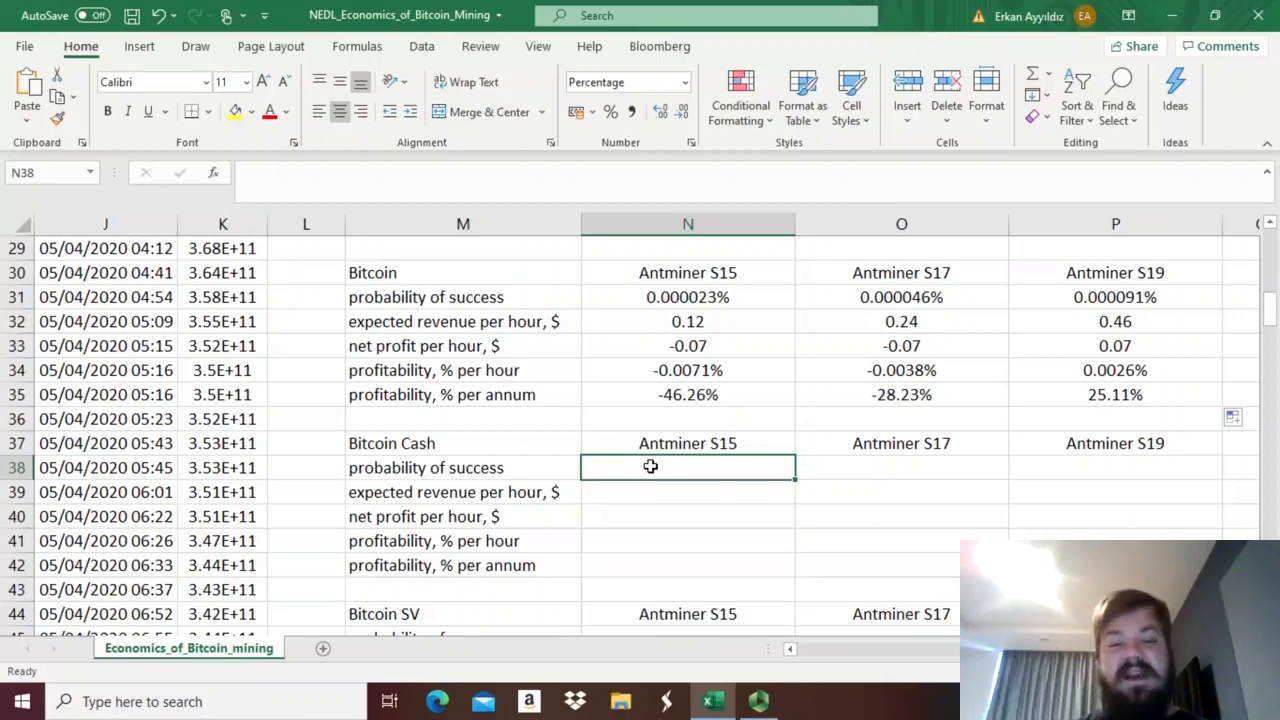
pyautogui.click(696, 298)
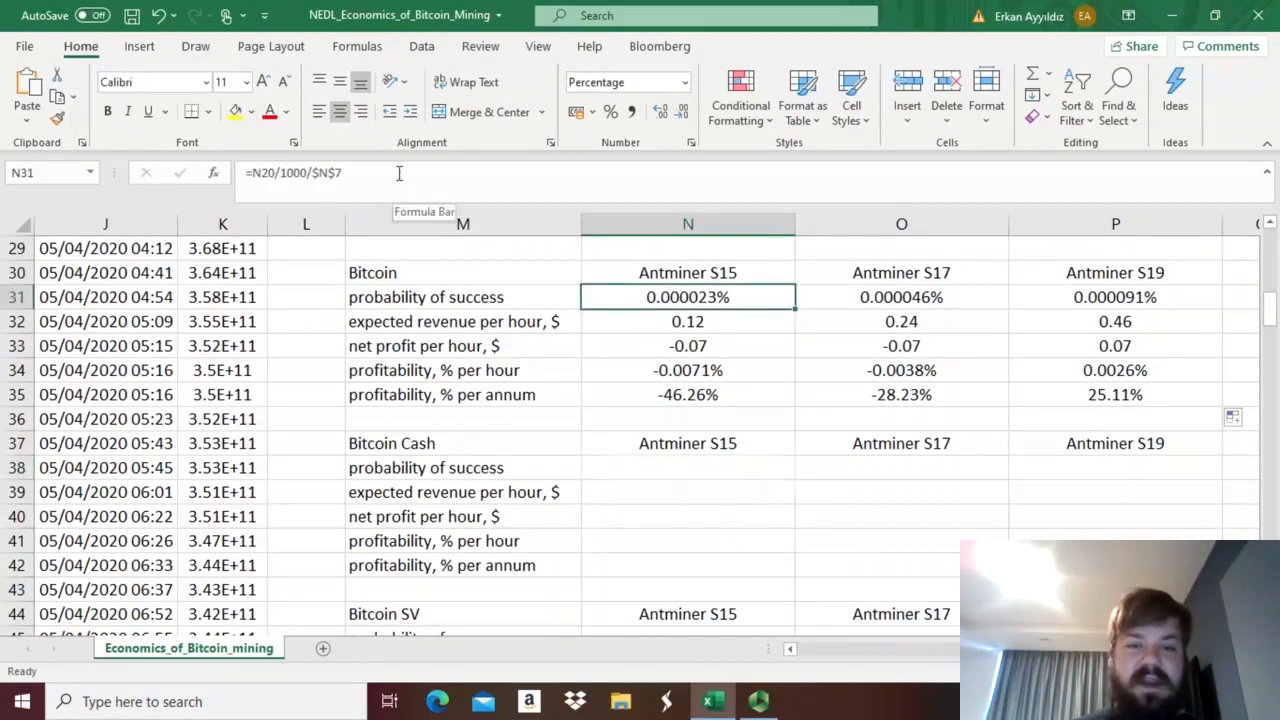
pyautogui.tripleClick(398, 173)
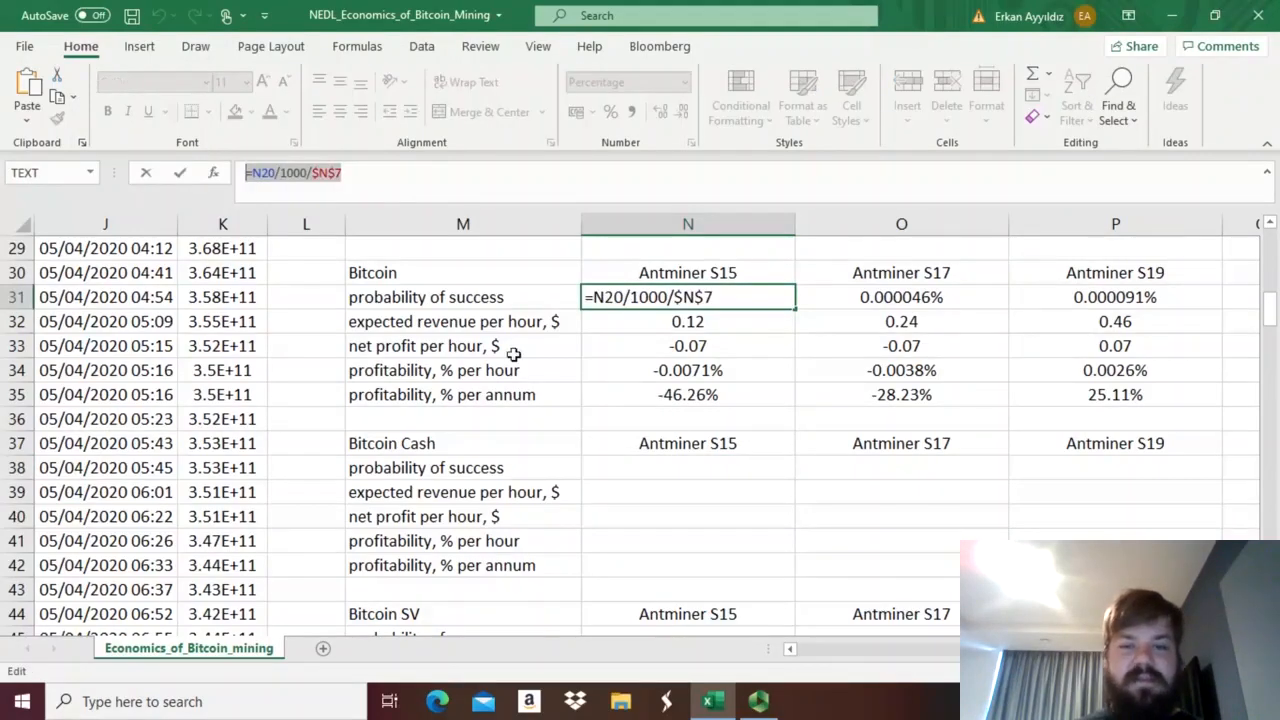
pyautogui.hotkey('ctrl', 'c')
pyautogui.press('Escape')
pyautogui.click(700, 472)
pyautogui.click(279, 170)
pyautogui.hotkey('ctrl', 'v')
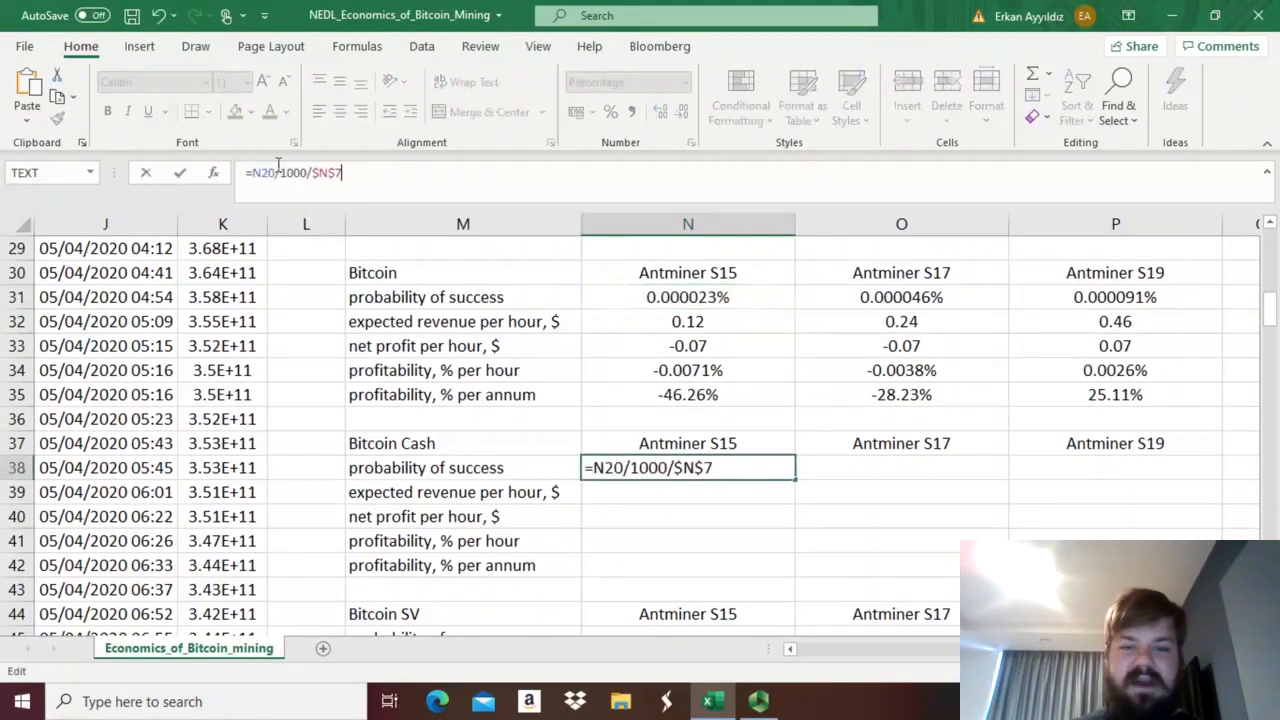
# Repoint the Bitcoin Cash probability formula to the Bitcoin Cash hashrate $O$7 and fill it across to the S17 and S19.
pyautogui.moveTo(1268, 307); pyautogui.dragTo(1257, 218)
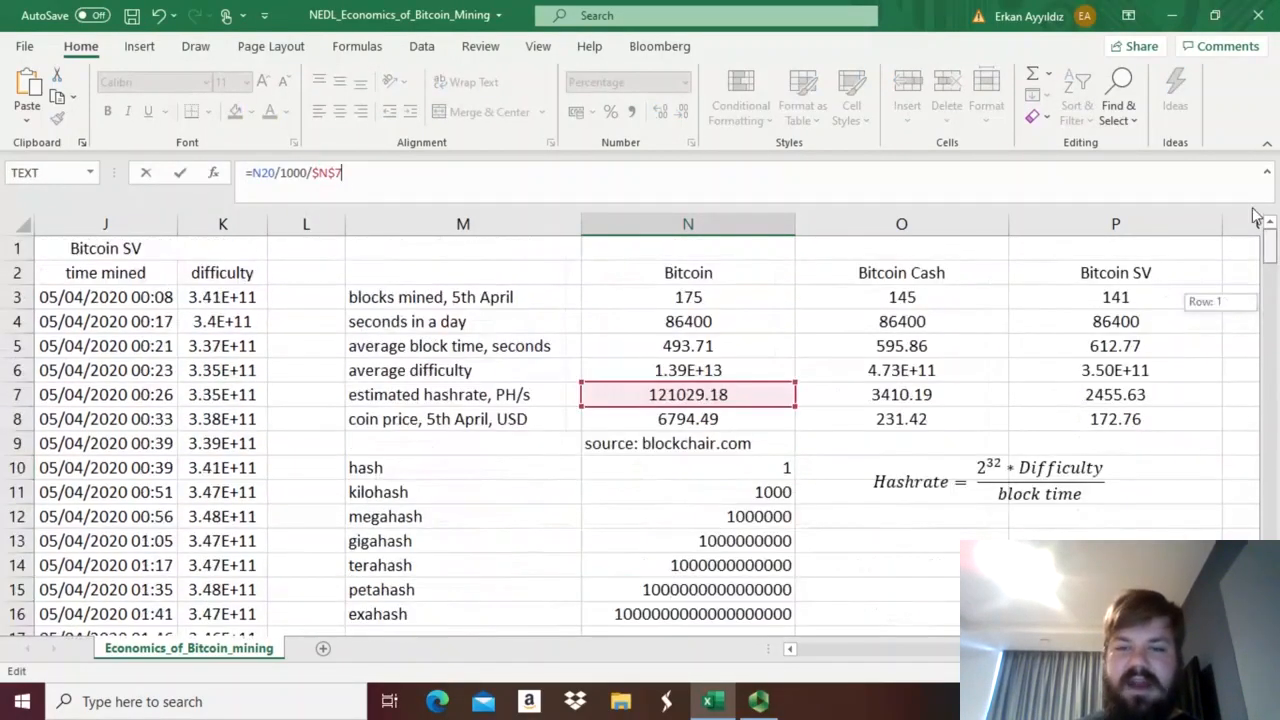
pyautogui.moveTo(668, 407); pyautogui.dragTo(870, 396)
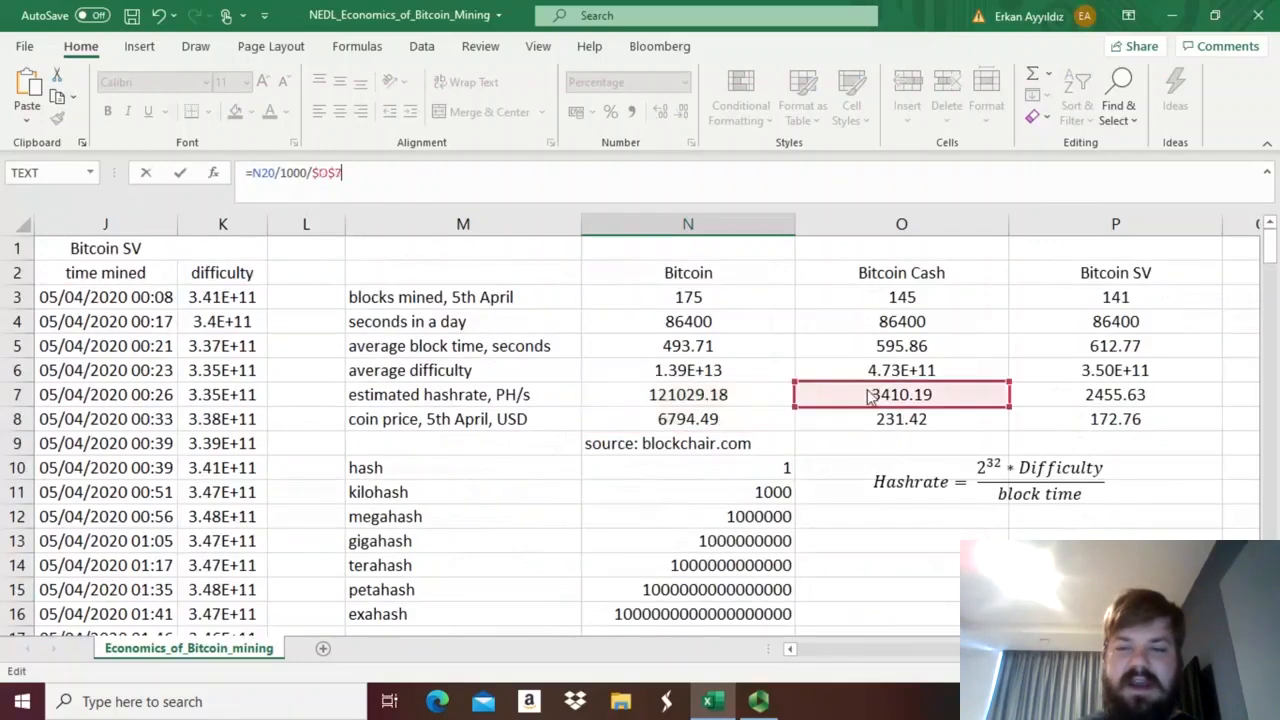
pyautogui.press('Return')
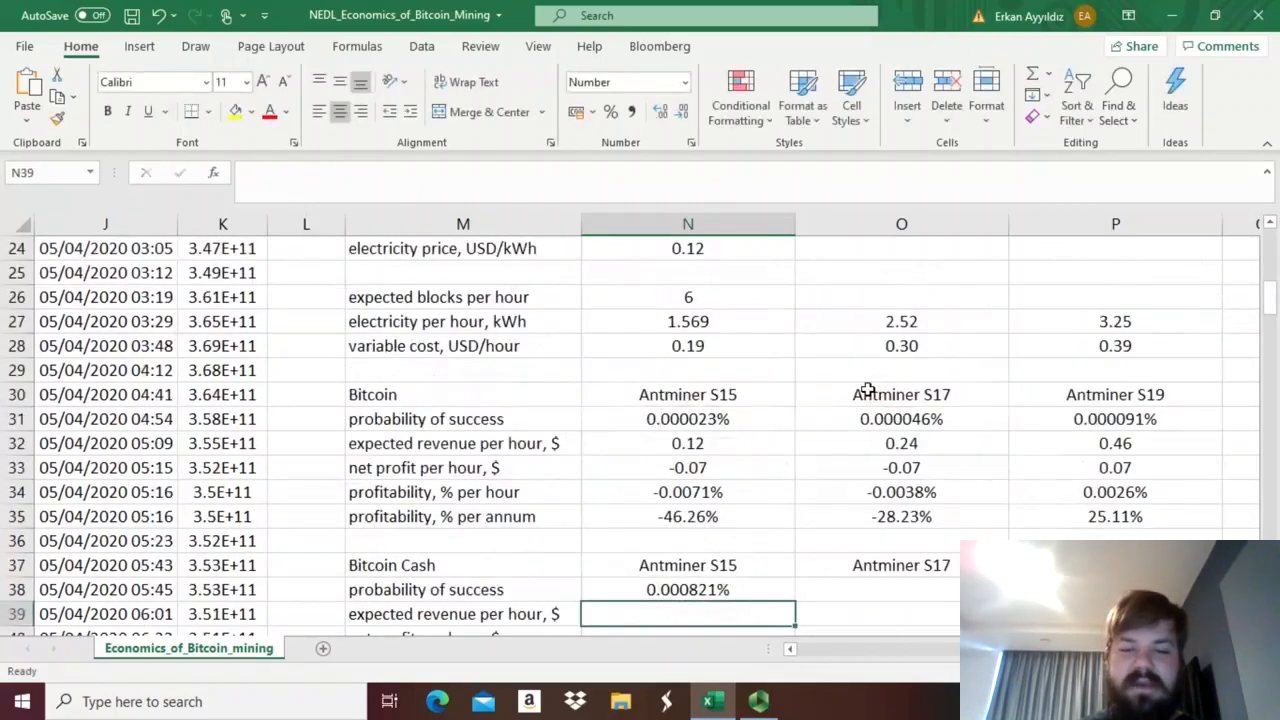
pyautogui.press('Up')
pyautogui.moveTo(795, 599); pyautogui.dragTo(990, 592)
# Review the Bitcoin Cash probabilities of success for the three Antminer models beside the Bitcoin figures.
pyautogui.click(697, 590)
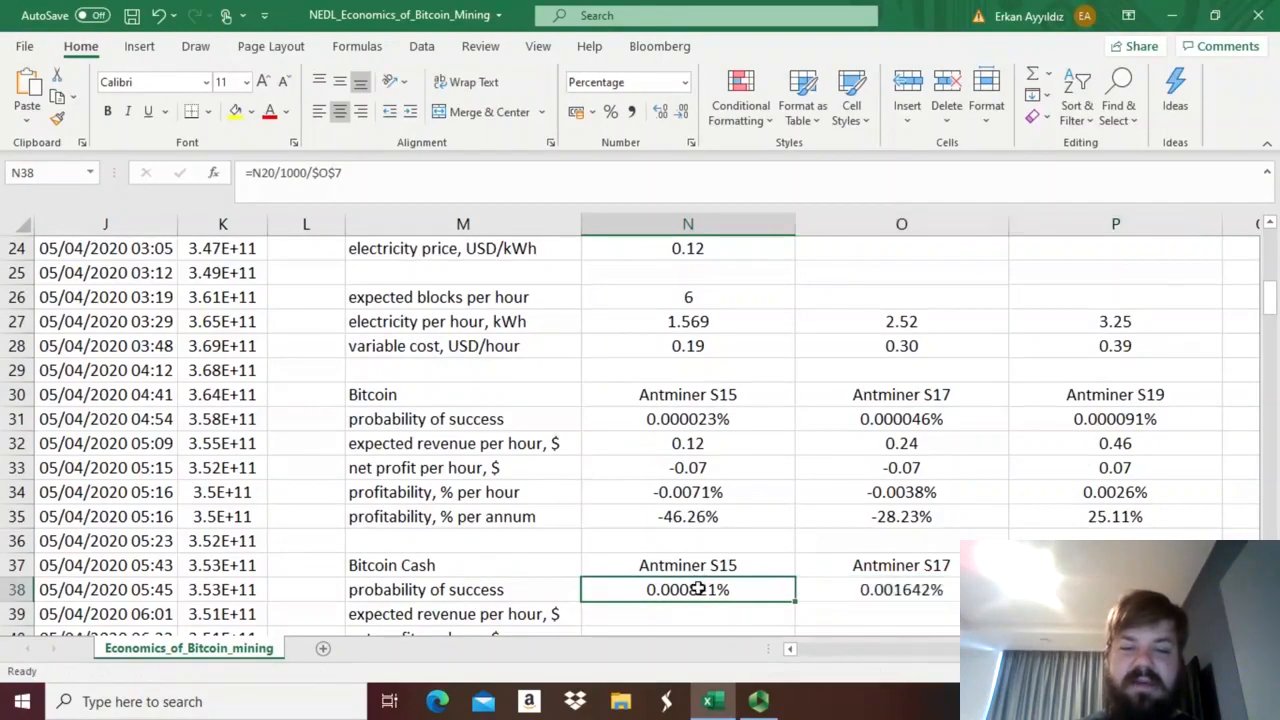
pyautogui.press('Down')
pyautogui.press('Down')
pyautogui.press('Down')
pyautogui.press('Down')
pyautogui.press('Down')
pyautogui.press('Down')
pyautogui.press('Down')
pyautogui.press('Down')
pyautogui.press('Down')
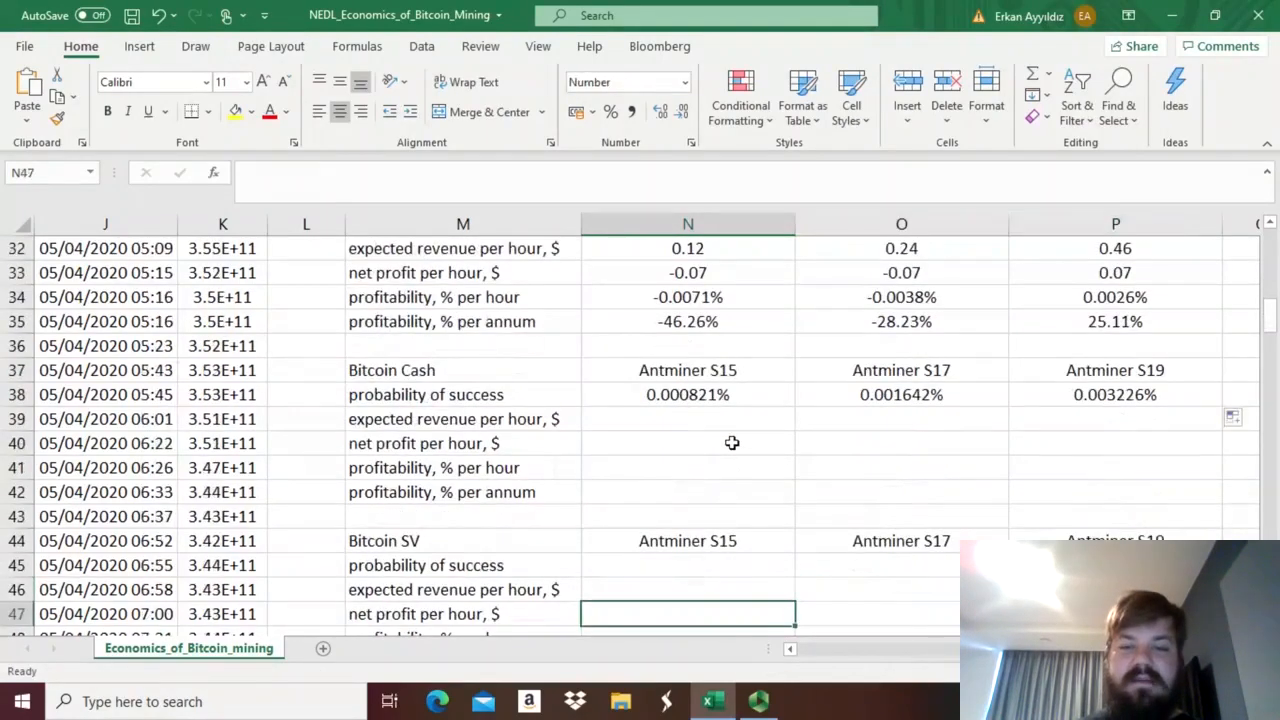
pyautogui.press('Up')
pyautogui.press('Up')
pyautogui.press('Up')
pyautogui.press('Up')
pyautogui.press('Up')
pyautogui.press('Up')
pyautogui.press('Up')
pyautogui.press('Up')
pyautogui.press('Up')
pyautogui.press('Up')
pyautogui.press('Up')
pyautogui.press('Up')
pyautogui.press('Up')
pyautogui.press('Up')
pyautogui.press('Up')
pyautogui.press('Up')
pyautogui.press('Up')
pyautogui.click(722, 443)
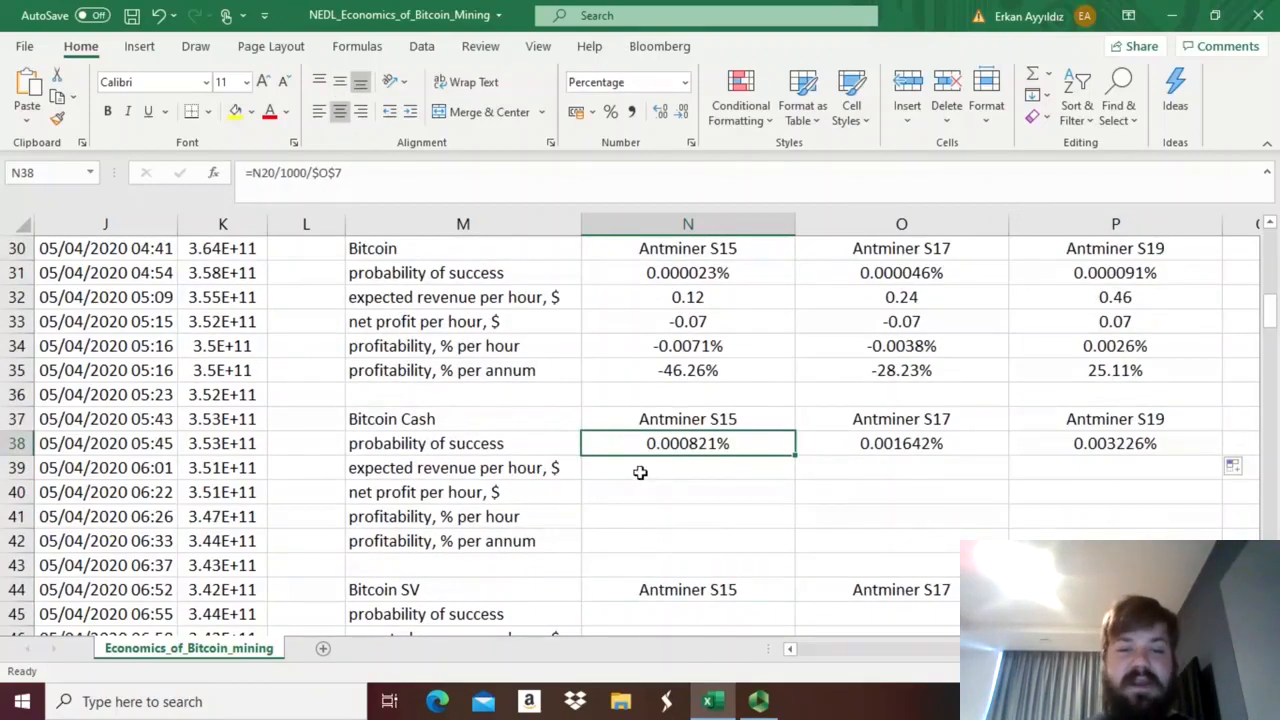
# Copy the Bitcoin expected revenue formula, =$N26*12.5*$N$8*N31, from N32 into the Bitcoin Cash cell N39.
pyautogui.click(671, 297)
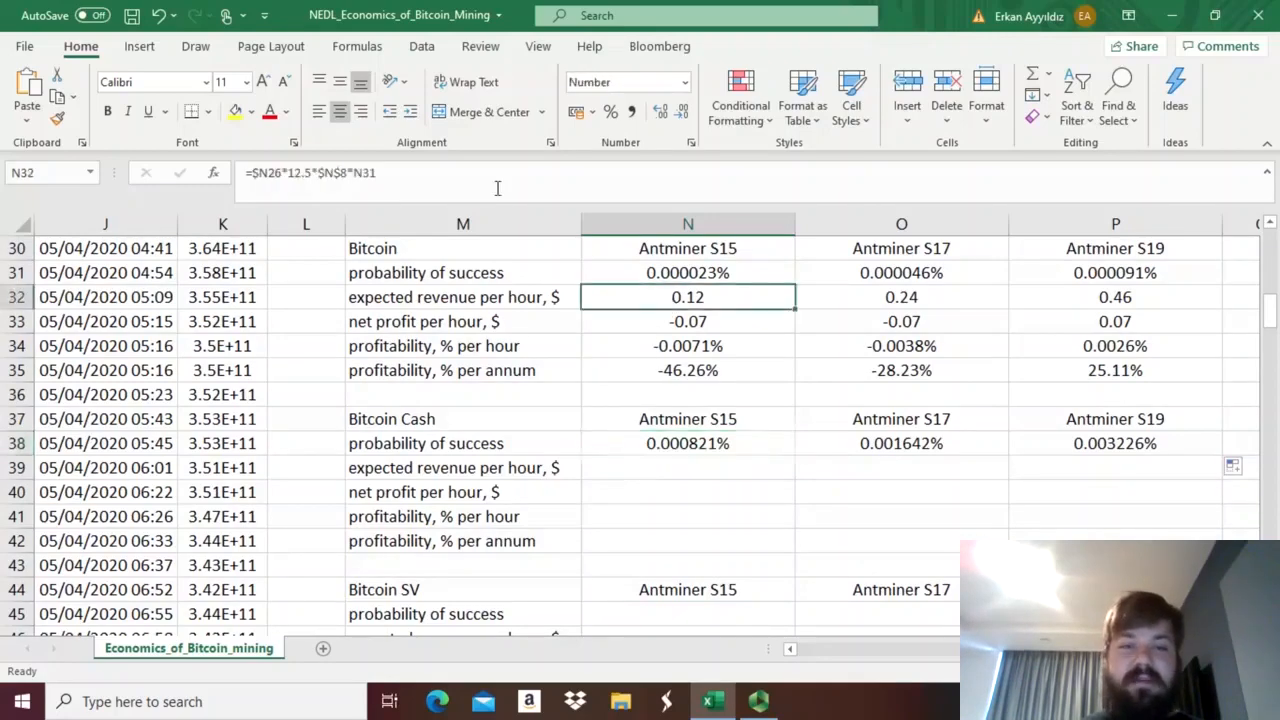
pyautogui.click(403, 180)
pyautogui.hotkey('ctrl', 'Return')
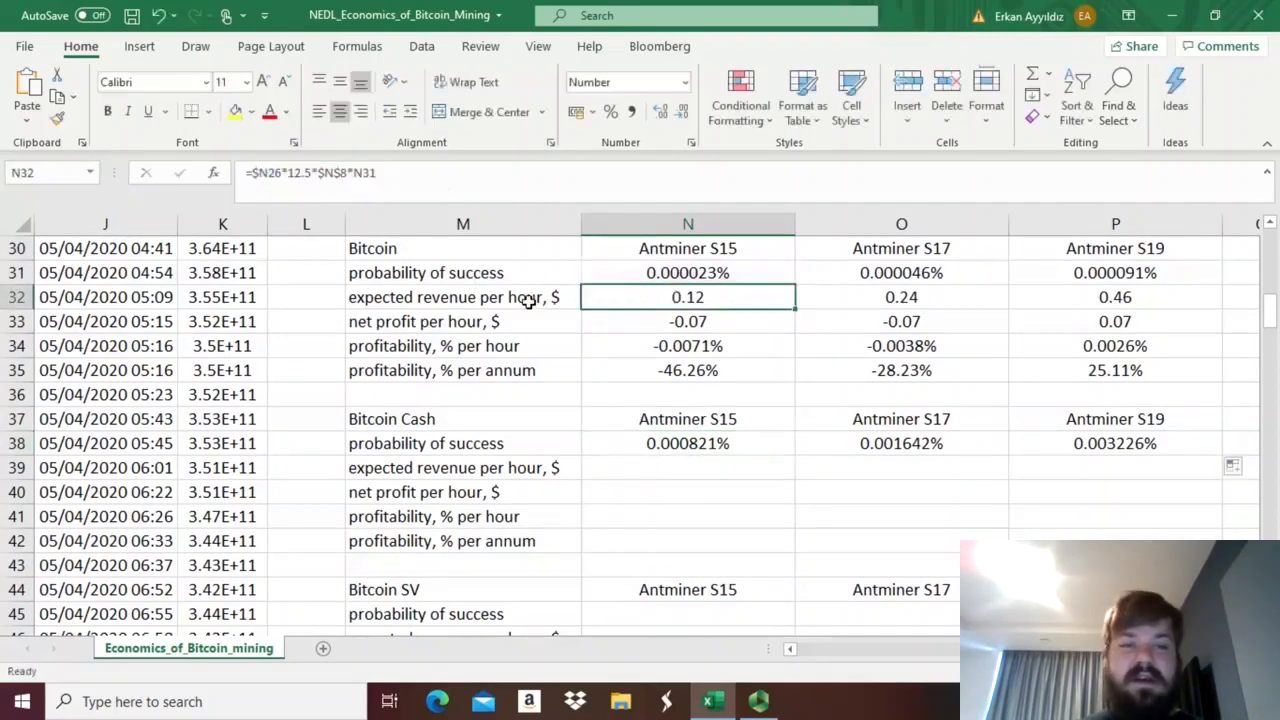
pyautogui.click(658, 468)
pyautogui.click(326, 180)
pyautogui.hotkey('ctrl', 'v')
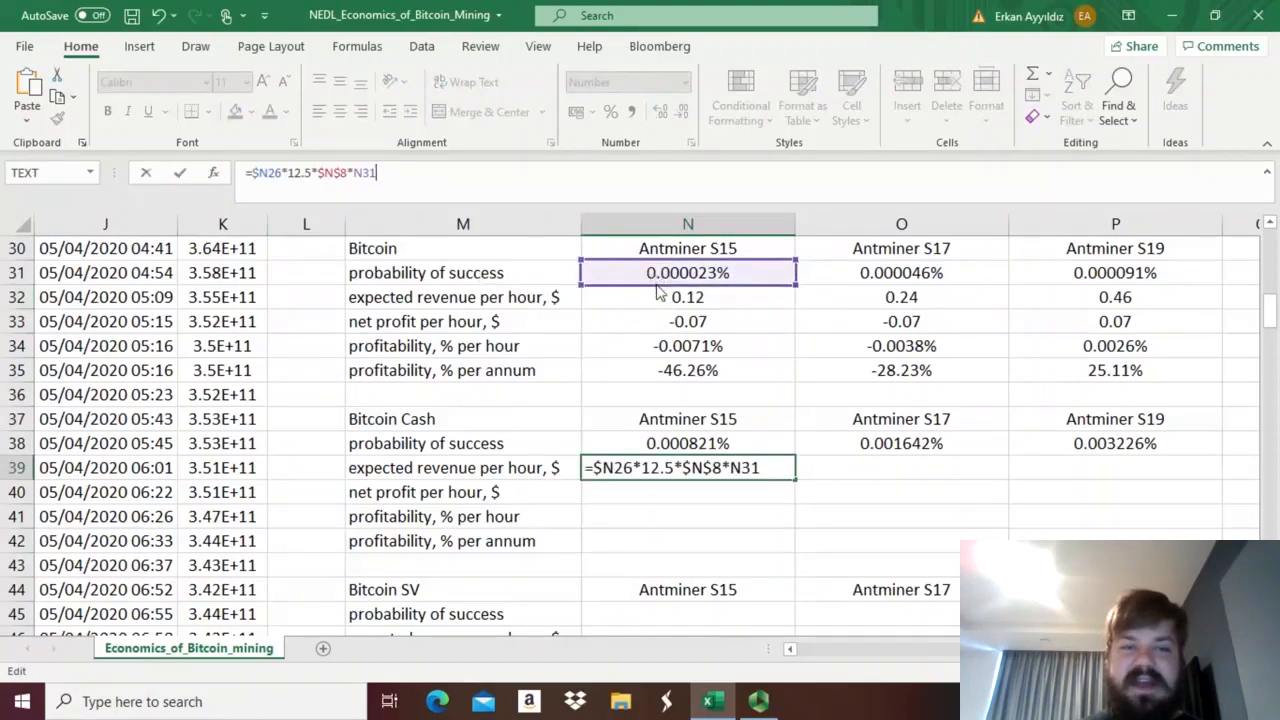
# Repoint the Bitcoin Cash revenue formula to probability N38 and coin price $O$8, and fill it across to the S17 and S19.
pyautogui.click(660, 428)
pyautogui.click(660, 443)
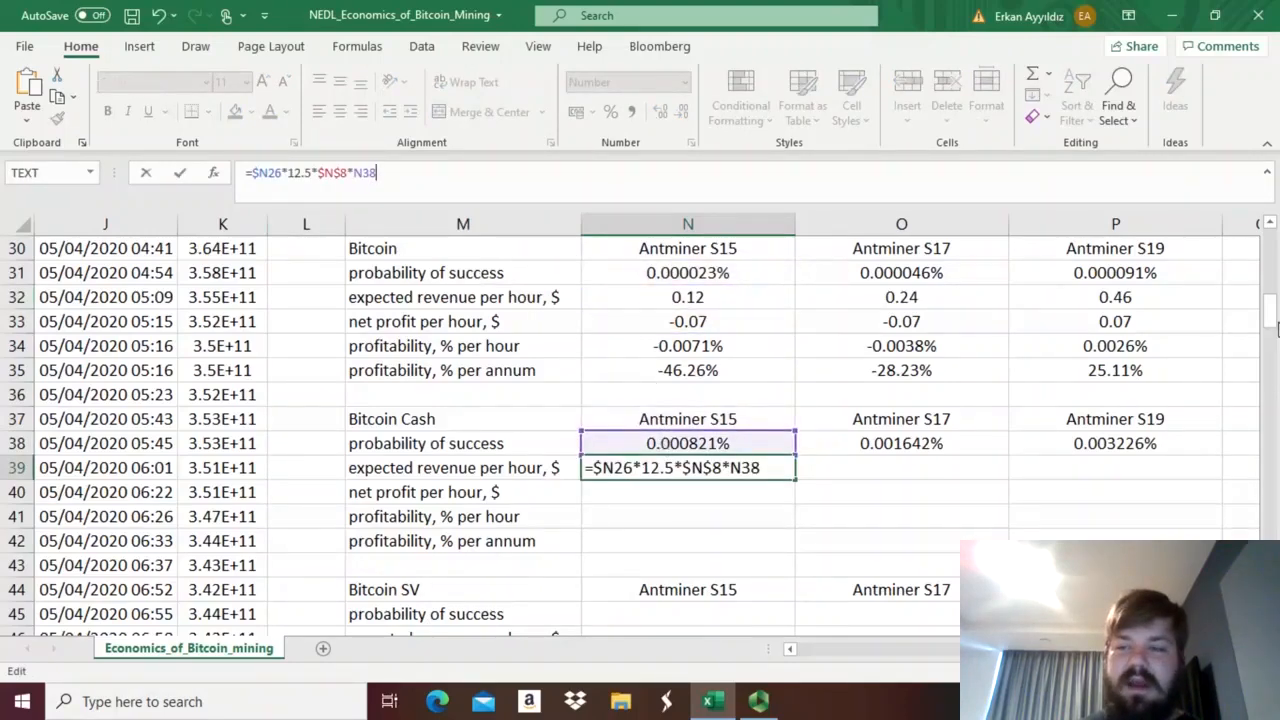
pyautogui.moveTo(1275, 328); pyautogui.dragTo(1268, 240)
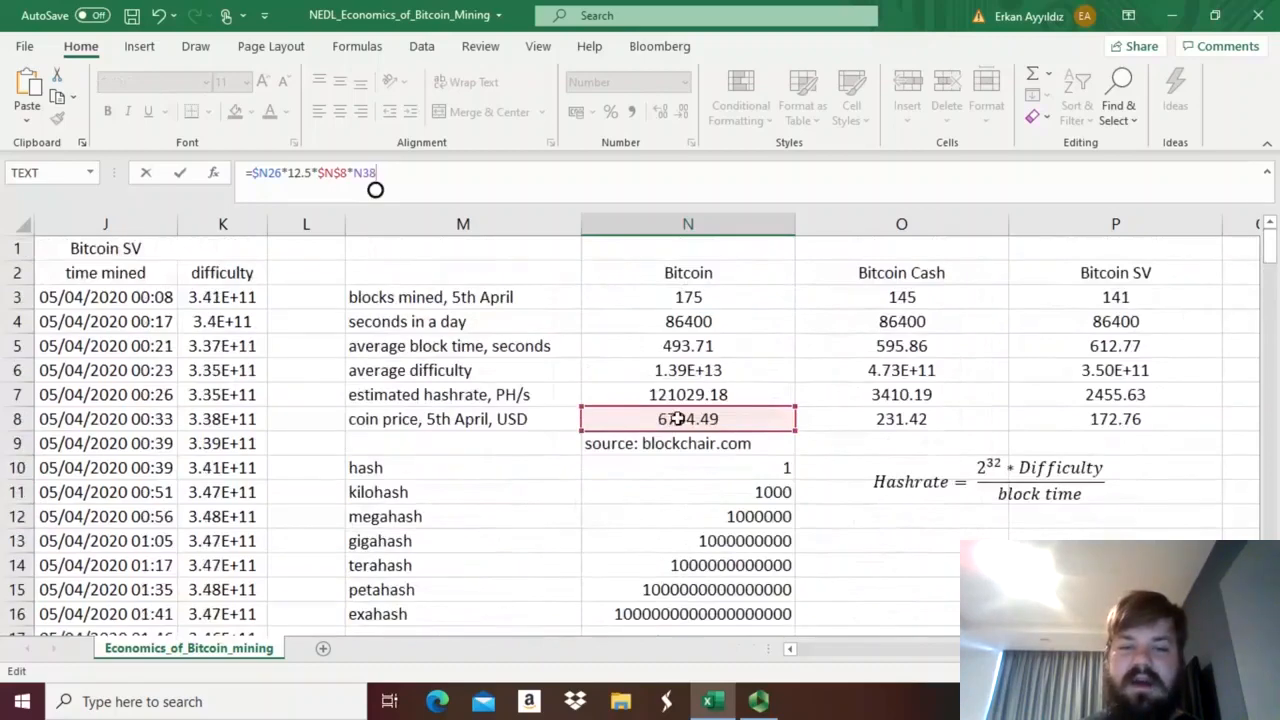
pyautogui.moveTo(657, 433); pyautogui.dragTo(846, 430)
pyautogui.press('Return')
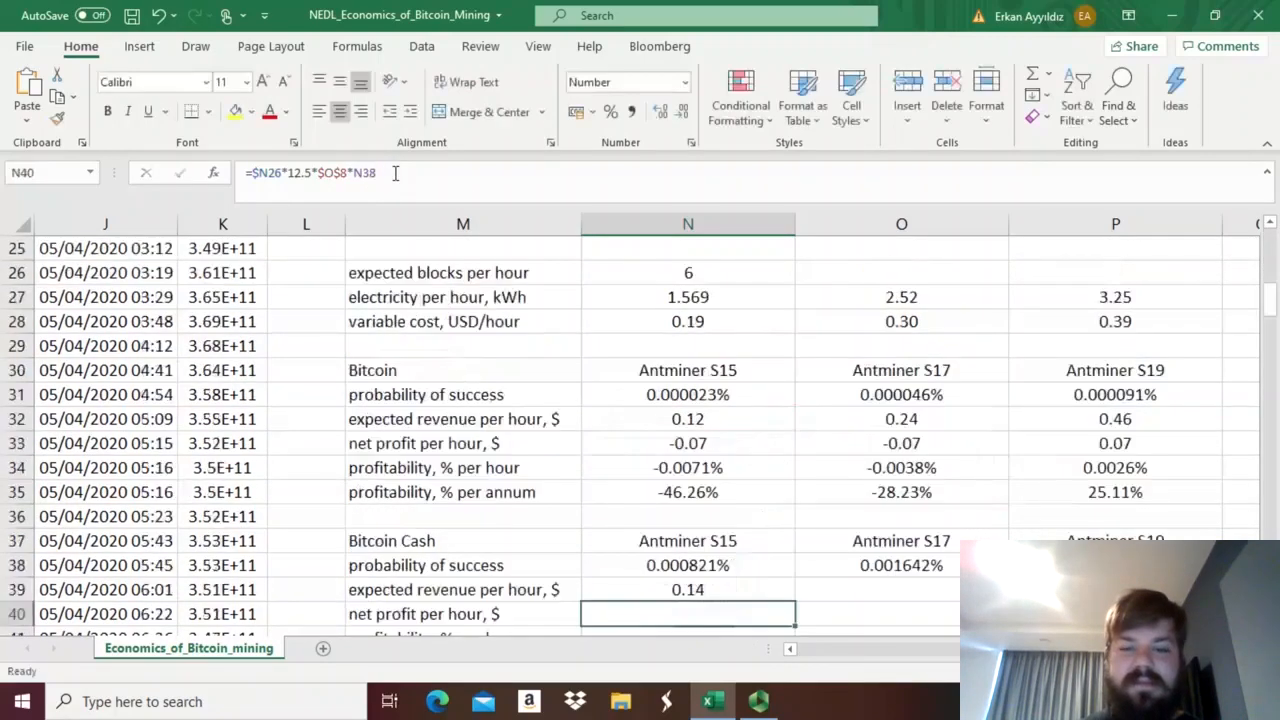
pyautogui.press('Up')
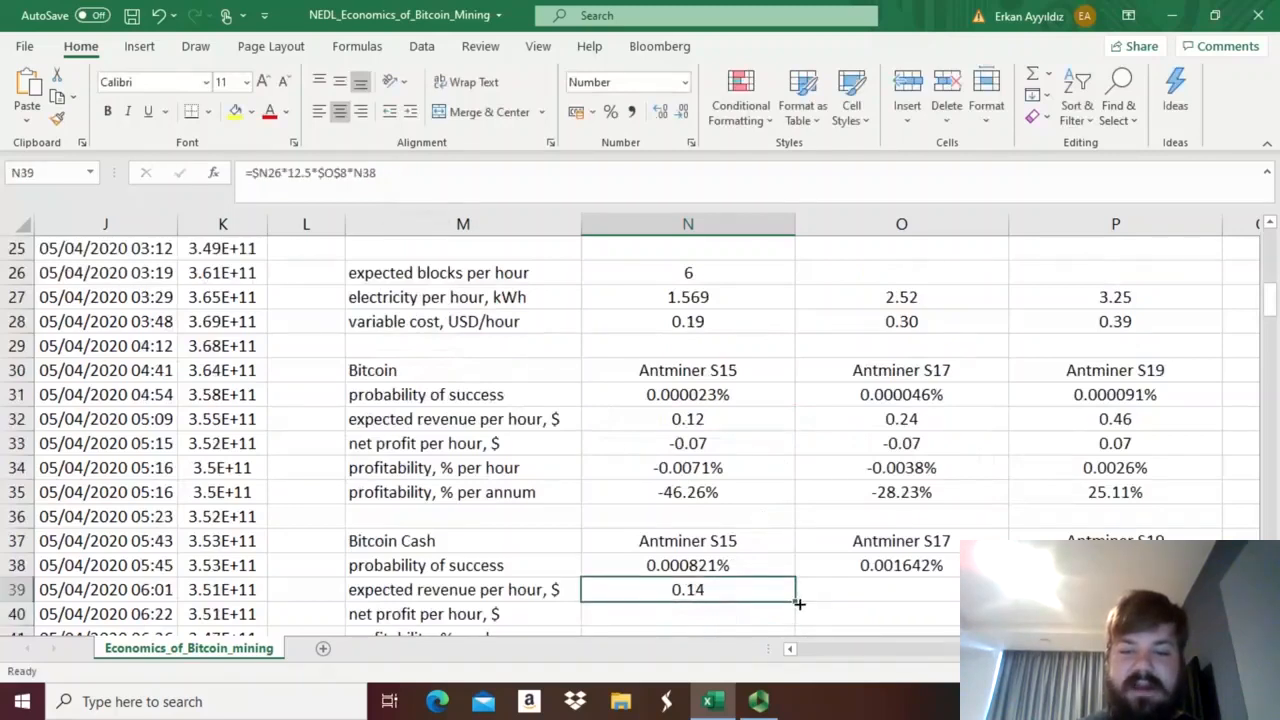
pyautogui.moveTo(797, 602); pyautogui.dragTo(1110, 600)
# Copy Bitcoin's net profit, hourly profitability and annual profitability formulas for all three Antminers, N33:P35, into the Bitcoin Cash block starting at N40.
pyautogui.click(729, 585)
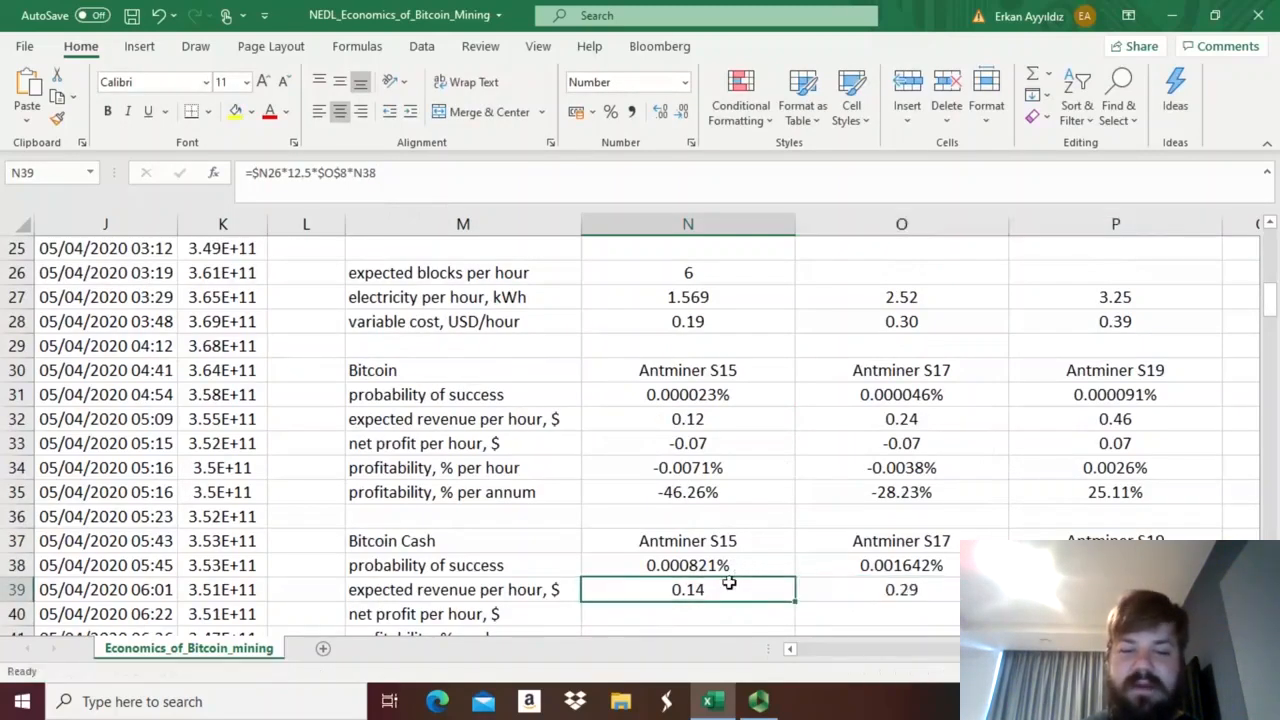
pyautogui.press('Down')
pyautogui.press('Down')
pyautogui.press('Down')
pyautogui.press('Down')
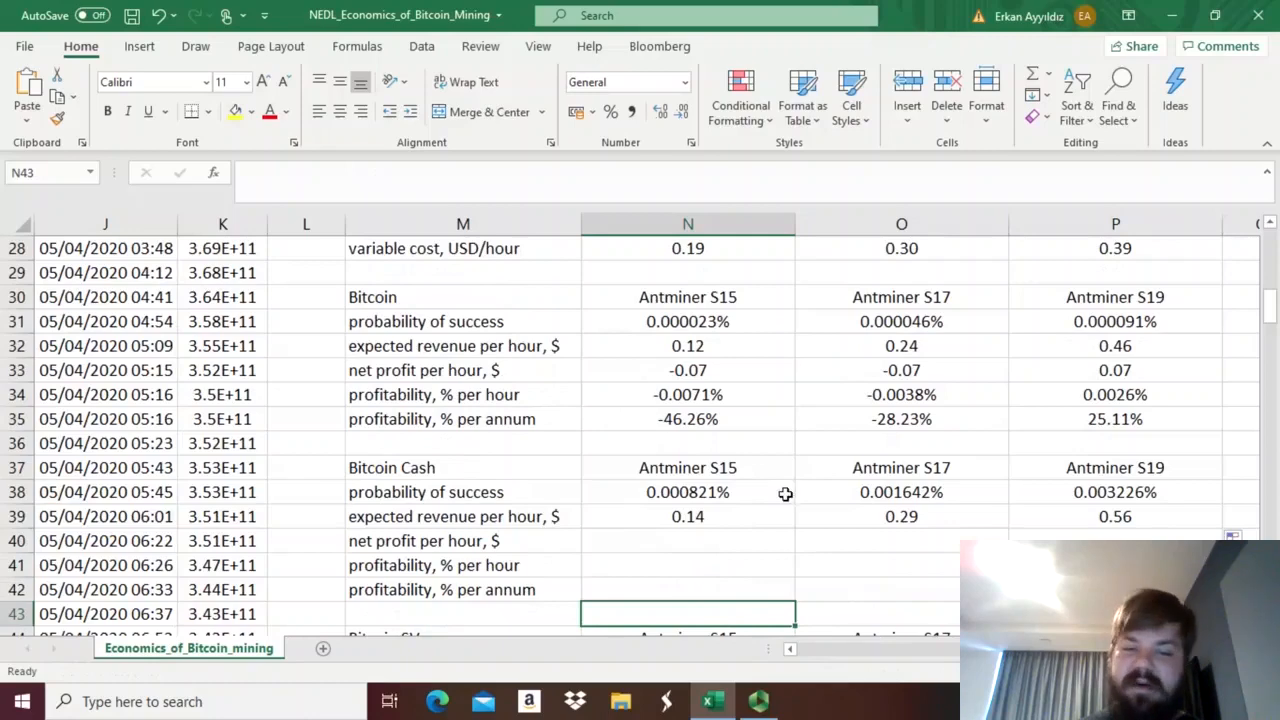
pyautogui.moveTo(680, 370); pyautogui.dragTo(1020, 420)
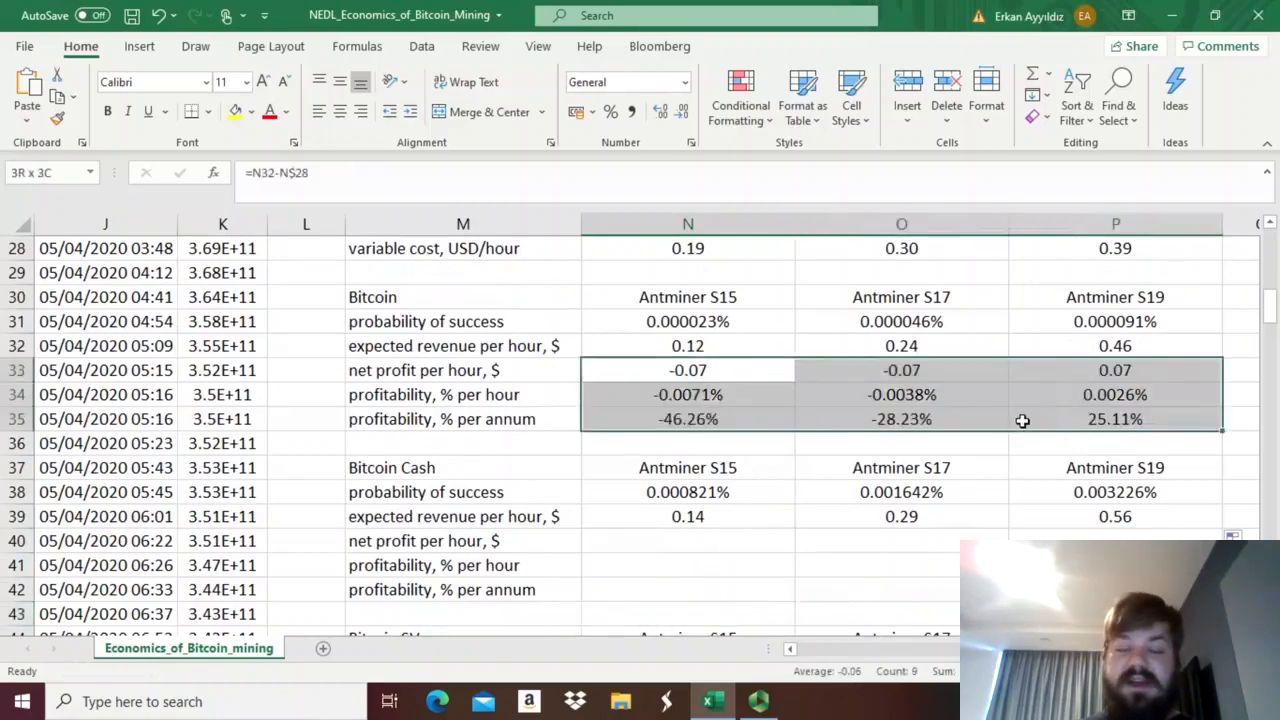
pyautogui.hotkey('ctrl', 'c')
pyautogui.click(646, 541)
pyautogui.hotkey('ctrl', 'v')
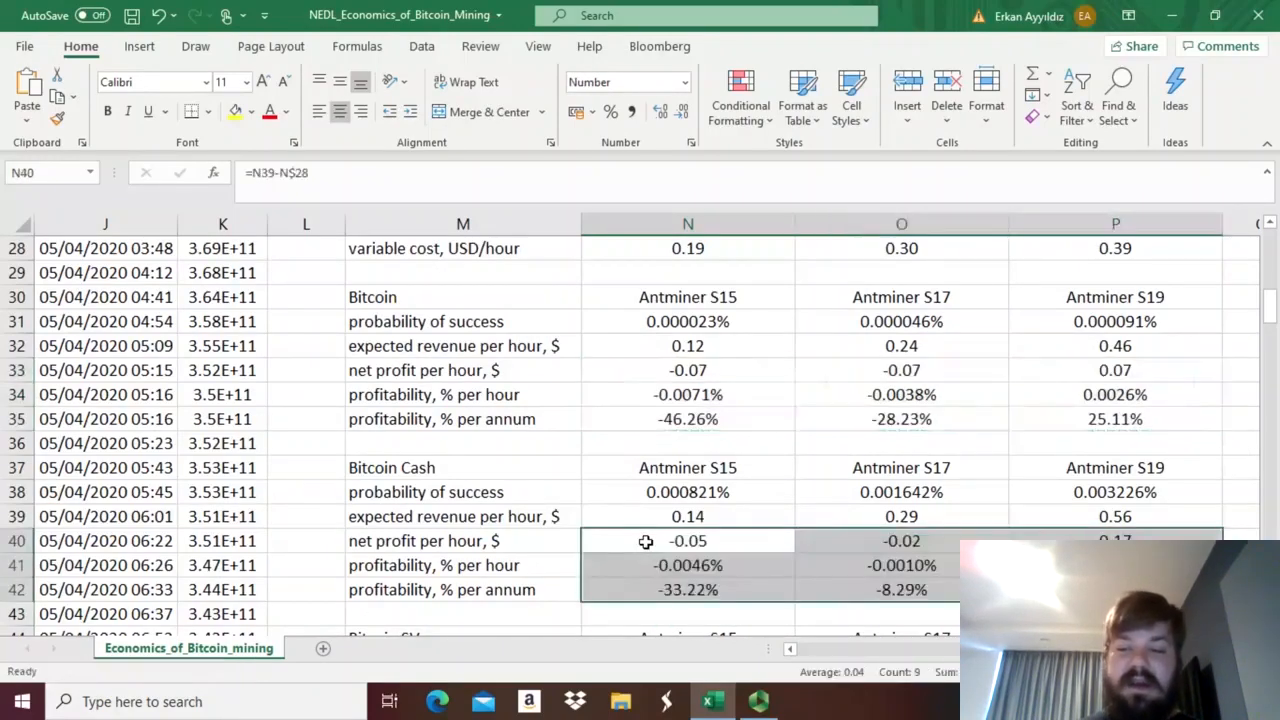
pyautogui.press('Escape')
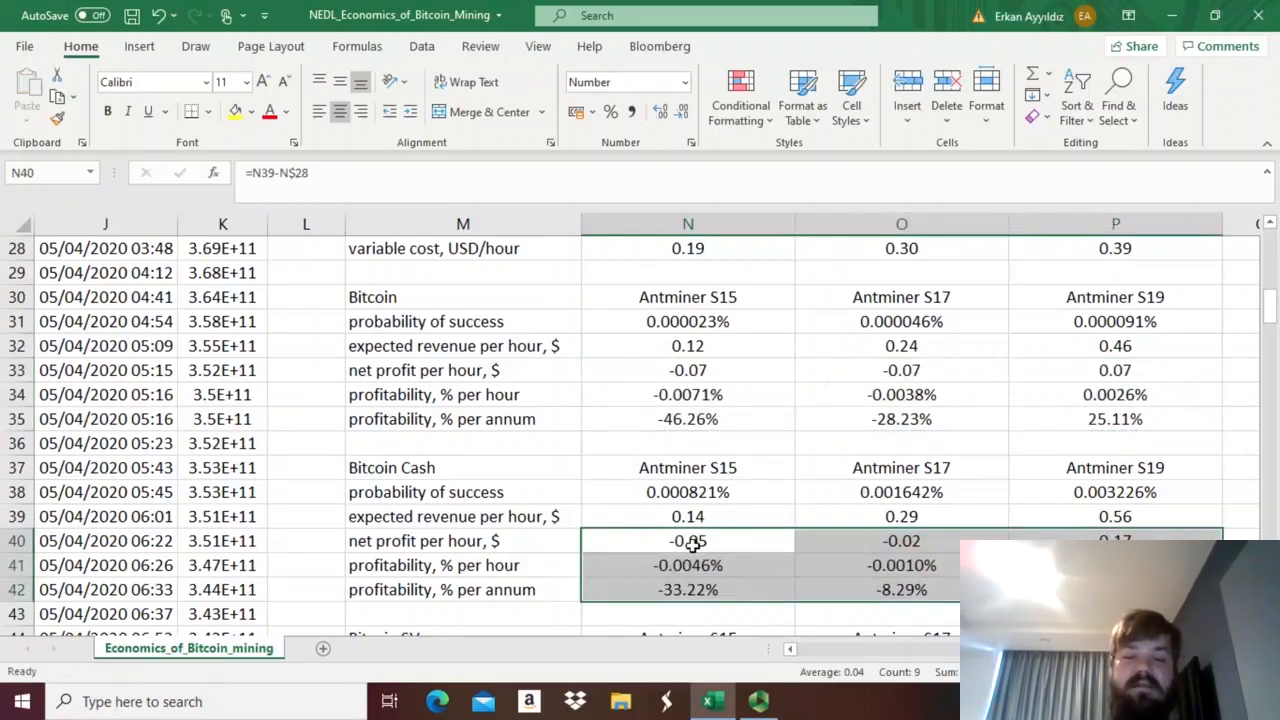
# Compare the Bitcoin Cash revenue, net profit and profitability of each Antminer model with the corresponding Bitcoin figures.
pyautogui.click(693, 542)
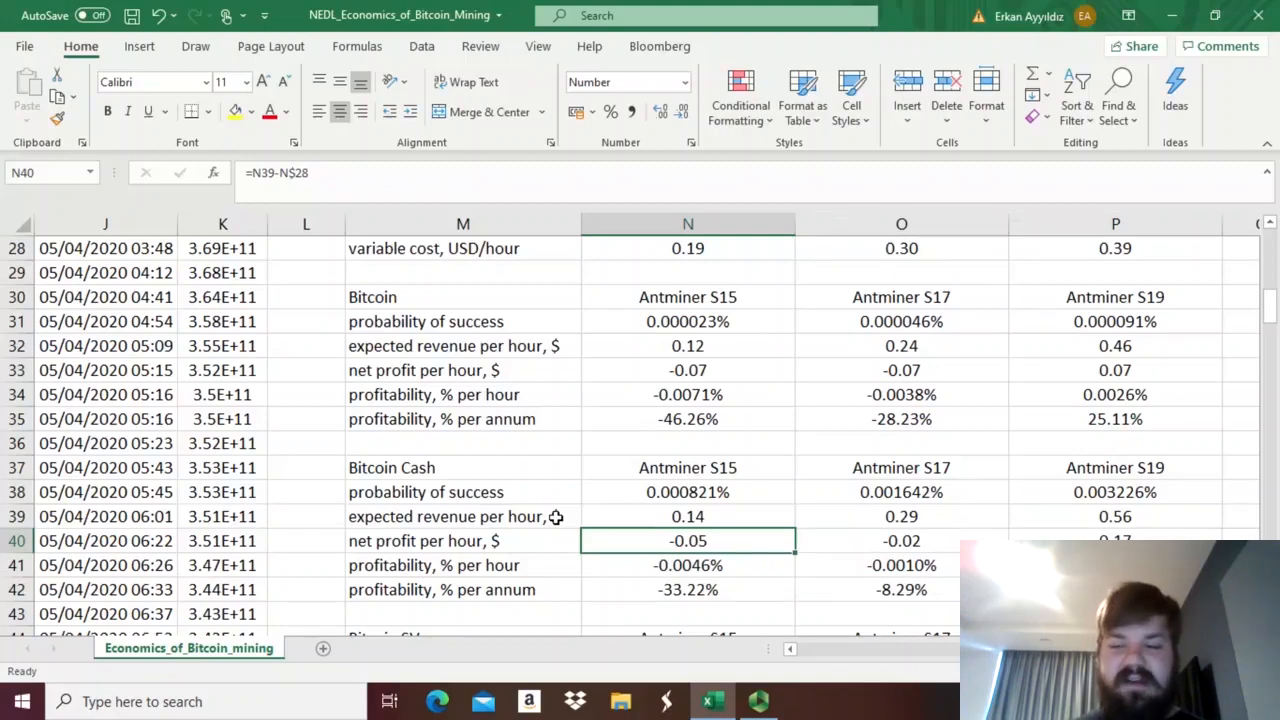
pyautogui.click(879, 541)
pyautogui.press('Down')
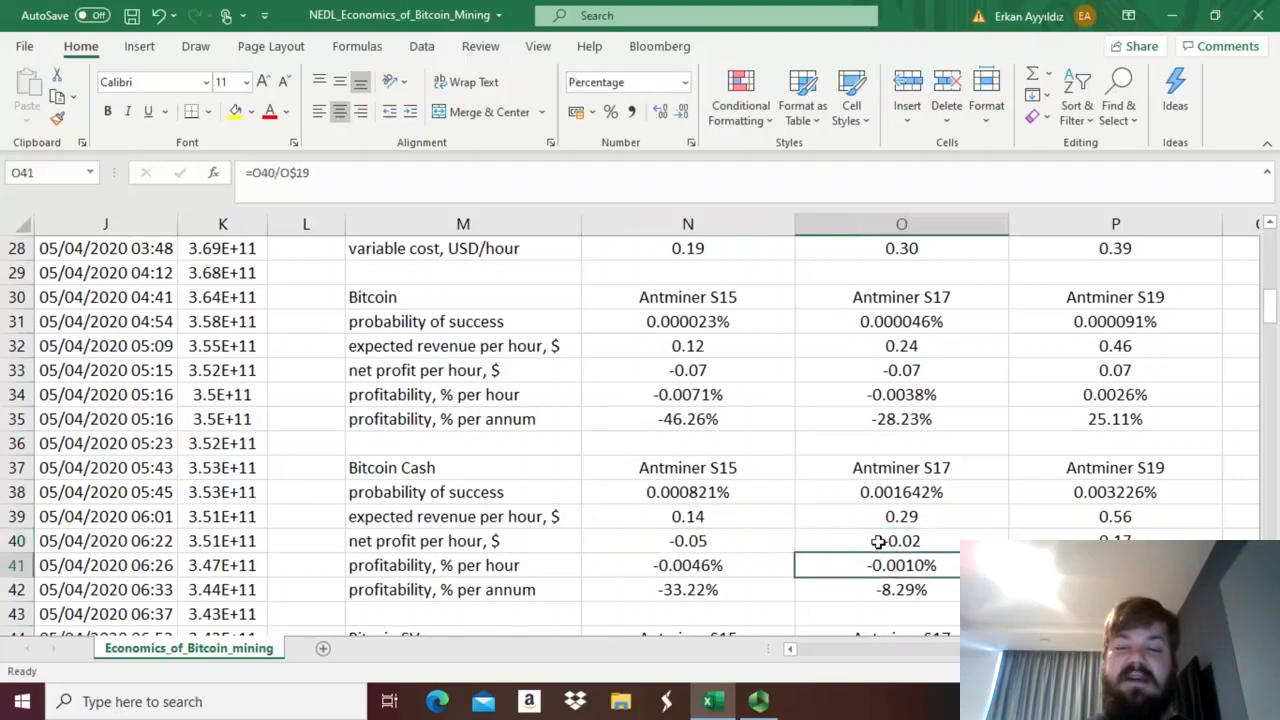
pyautogui.press('Down')
pyautogui.press('Down')
pyautogui.press('Down')
pyautogui.press('Down')
pyautogui.click(899, 490)
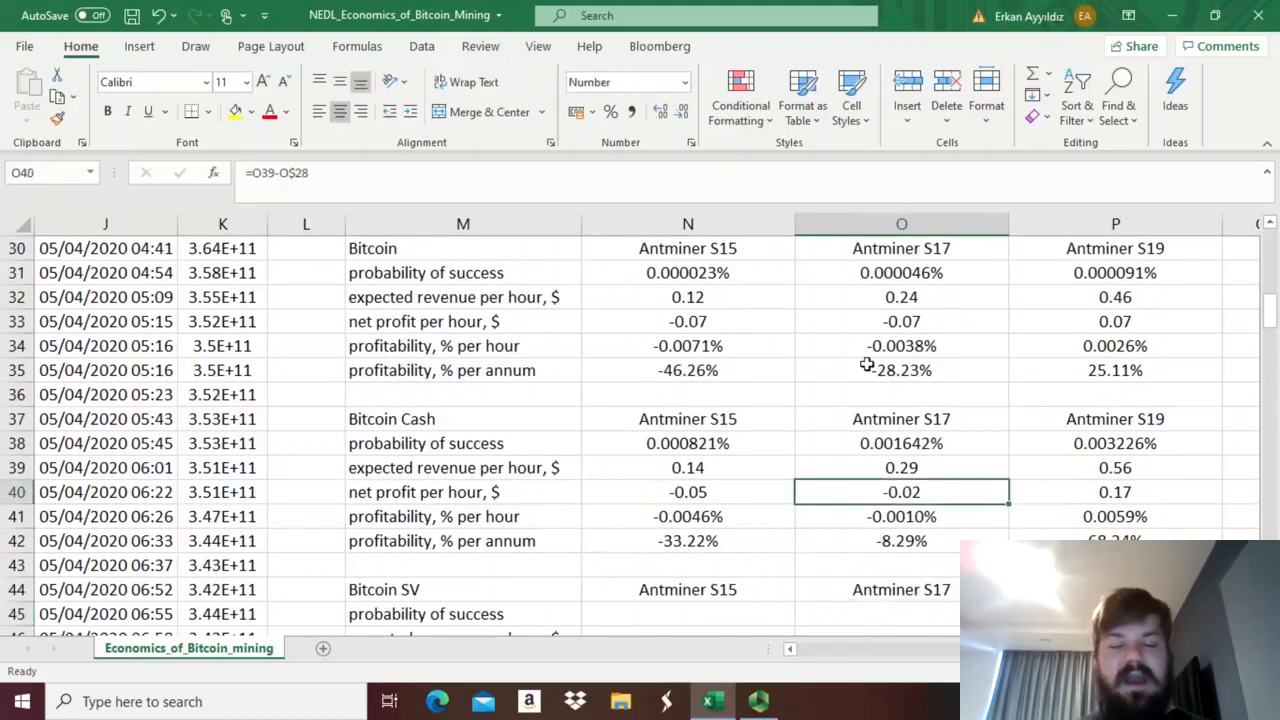
pyautogui.keyDown('ctrl'); pyautogui.click(852, 321); pyautogui.keyUp('ctrl')
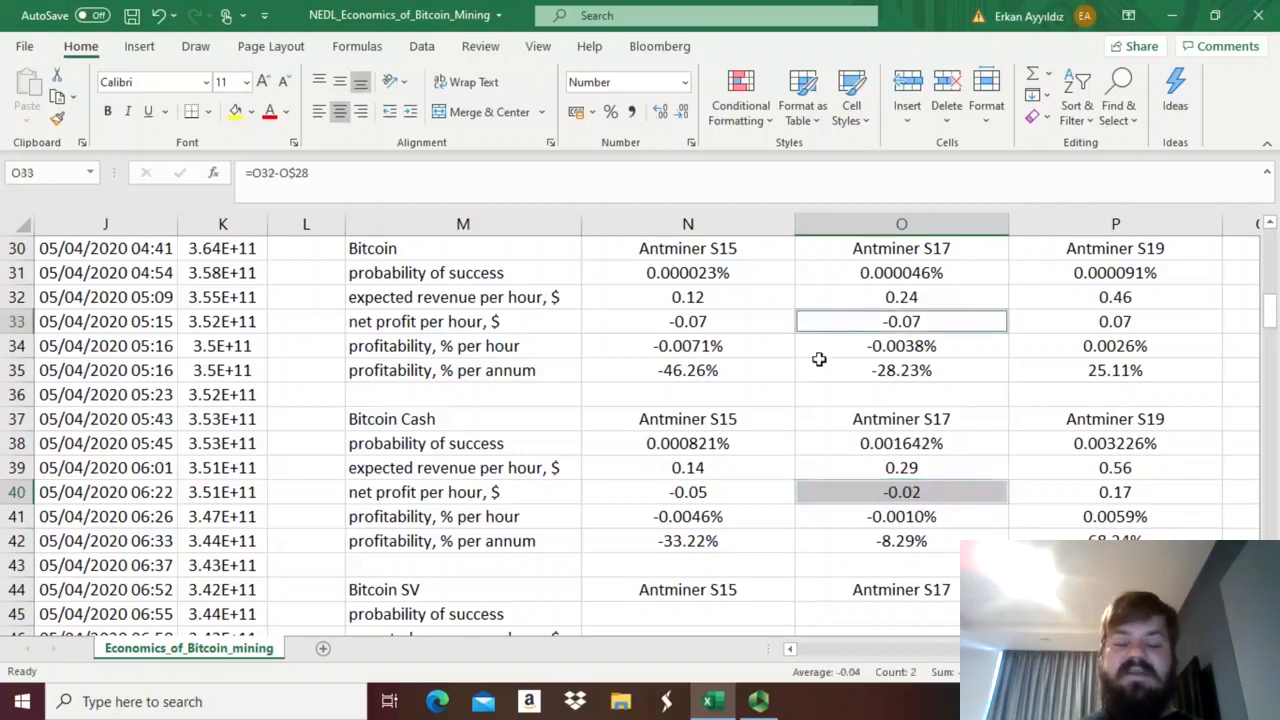
pyautogui.click(857, 392)
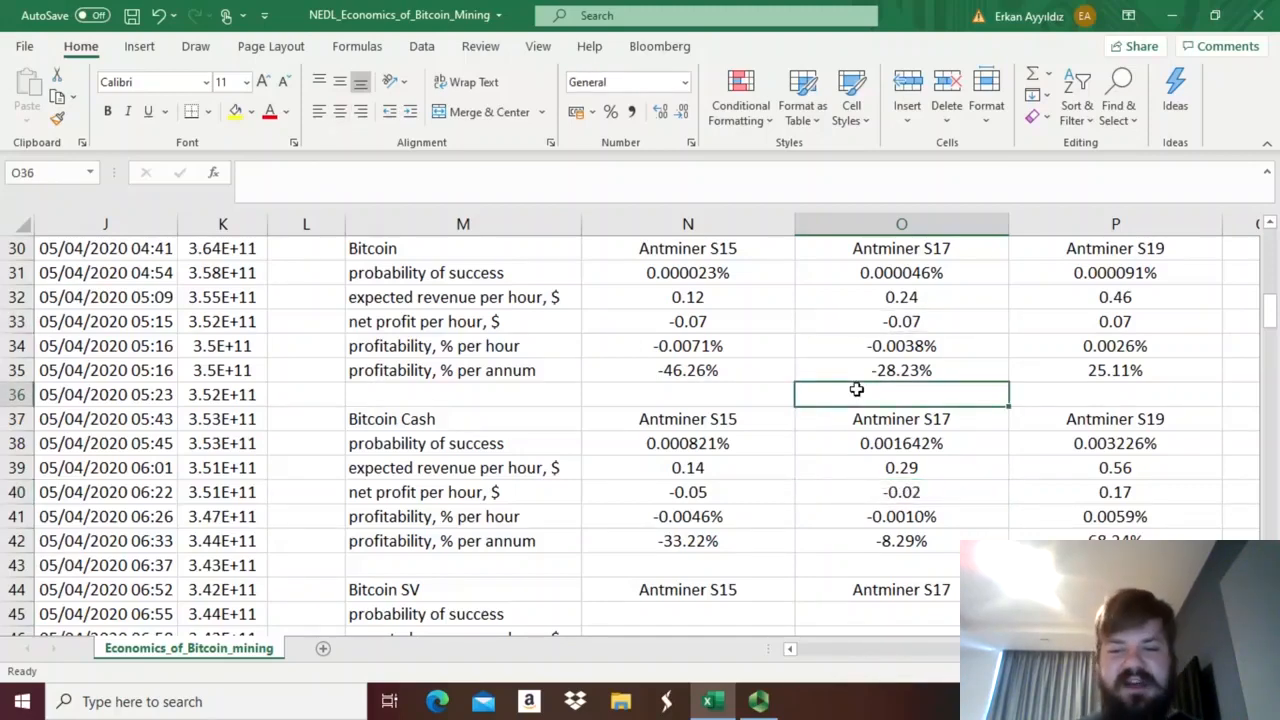
pyautogui.moveTo(1103, 423); pyautogui.dragTo(1110, 540)
pyautogui.click(1100, 516)
pyautogui.click(1095, 490)
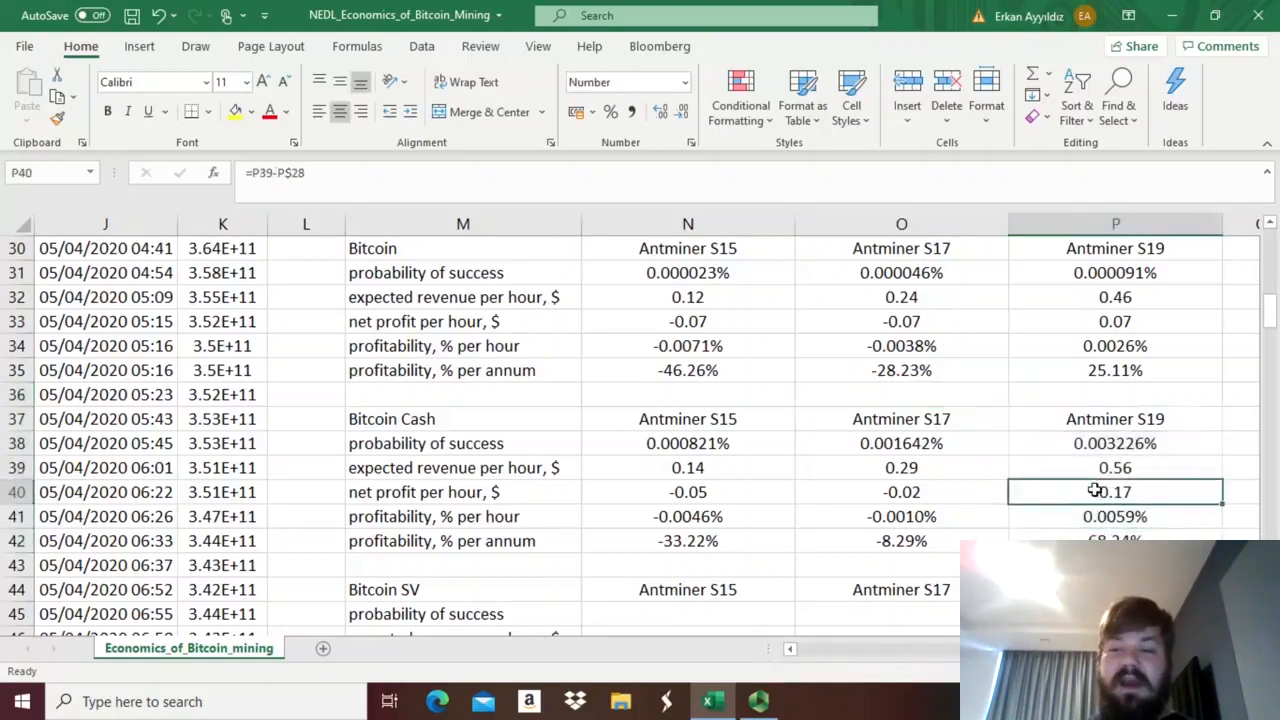
pyautogui.click(1081, 468)
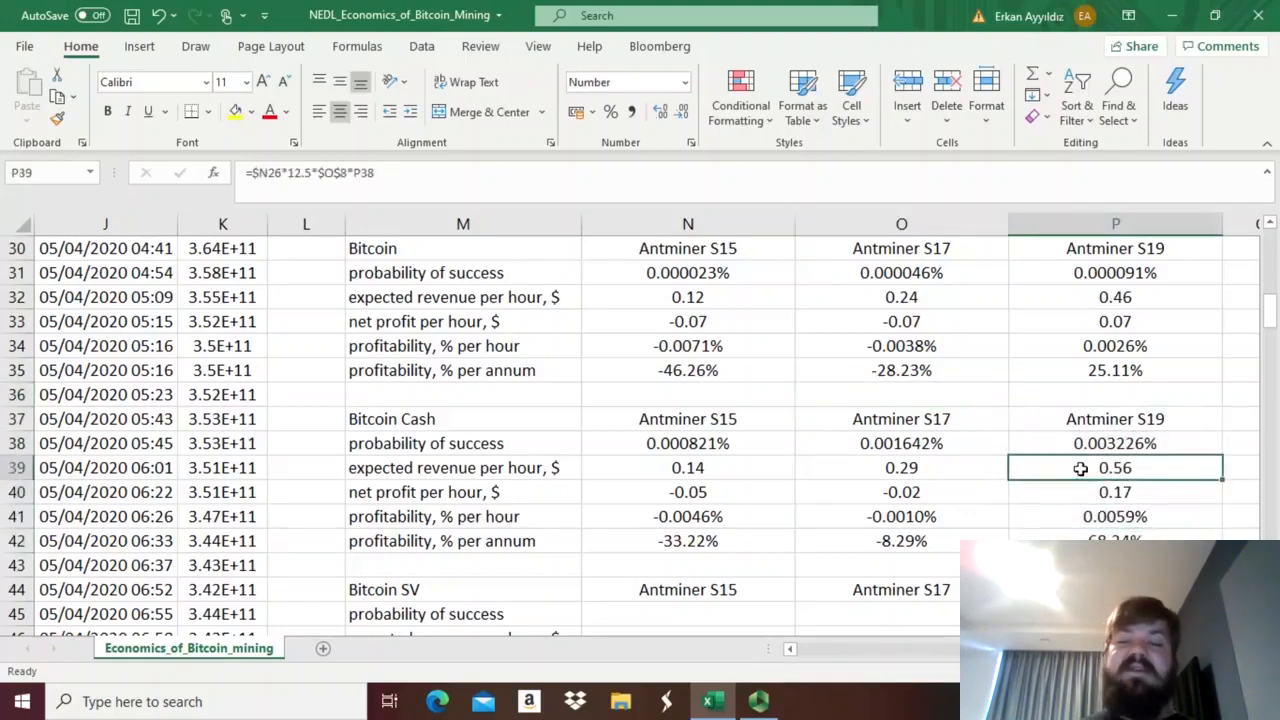
pyautogui.keyDown('ctrl'); pyautogui.click(1118, 293); pyautogui.keyUp('ctrl')
pyautogui.click(904, 458)
pyautogui.click(647, 545)
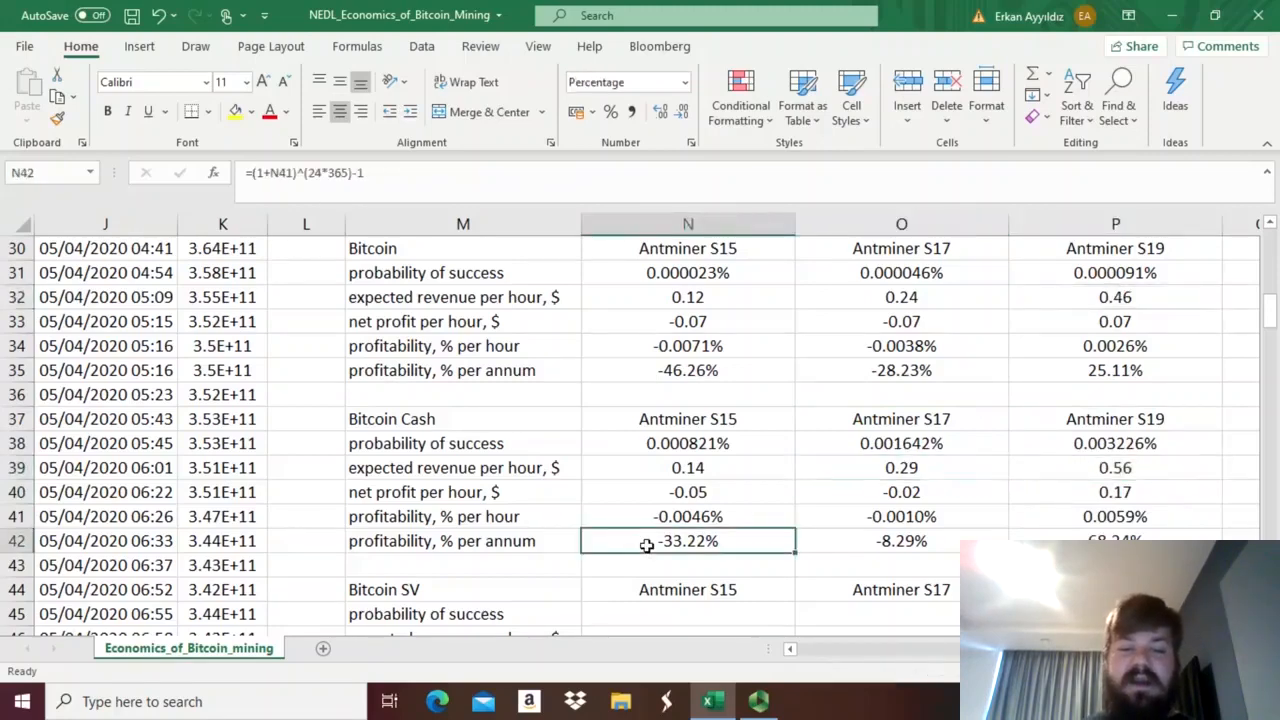
# Copy the Bitcoin Cash probability of success formula, =N20/1000/$O$7, from N38 into the Bitcoin SV cell N45.
pyautogui.press('Down')
pyautogui.press('Down')
pyautogui.press('Down')
pyautogui.press('Down')
pyautogui.press('Down')
pyautogui.press('Up')
pyautogui.press('Up')
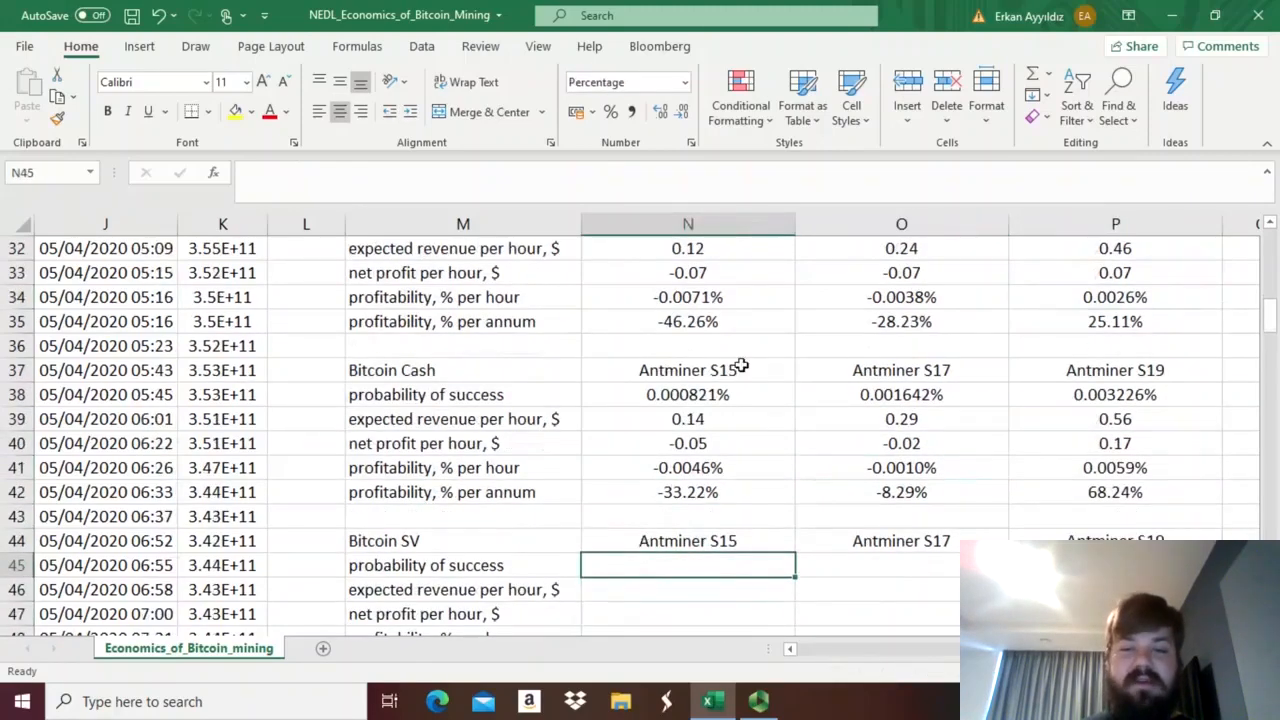
pyautogui.click(687, 401)
pyautogui.click(366, 178)
pyautogui.moveTo(366, 178); pyautogui.dragTo(172, 174)
pyautogui.hotkey('ctrl', 'c')
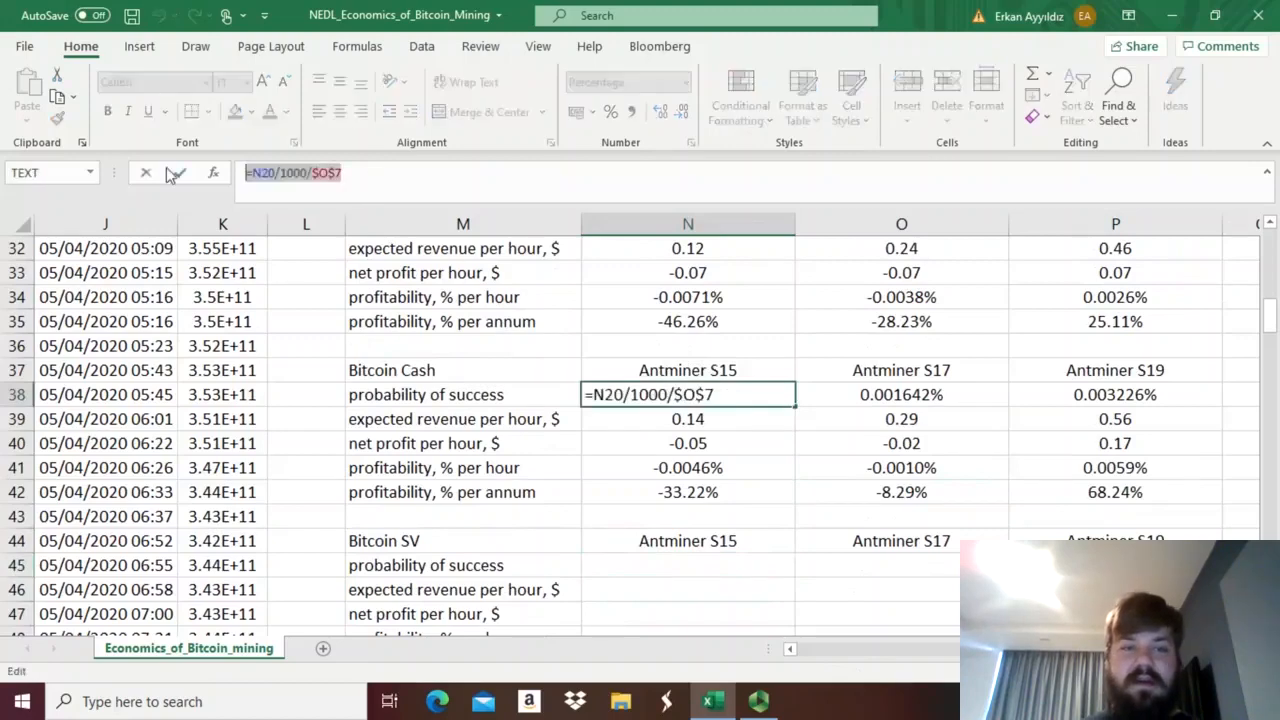
pyautogui.click(177, 174)
pyautogui.click(634, 580)
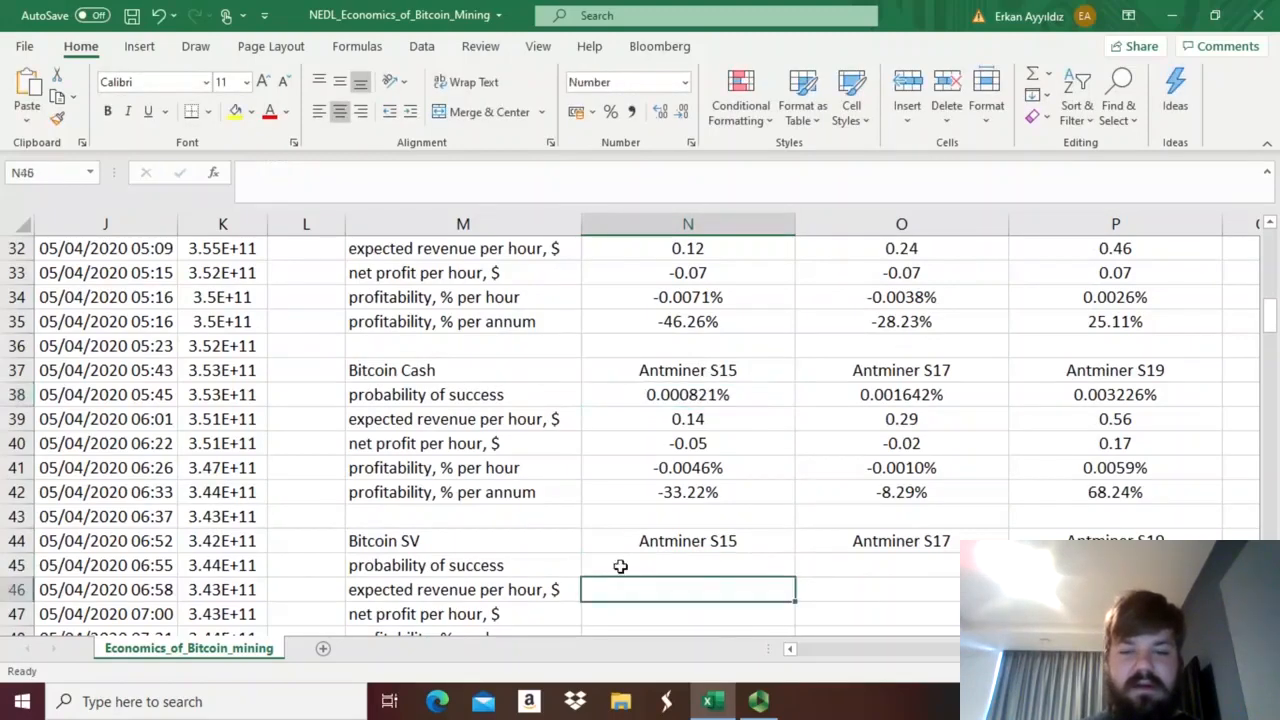
pyautogui.click(620, 565)
pyautogui.hotkey('ctrl', 'v')
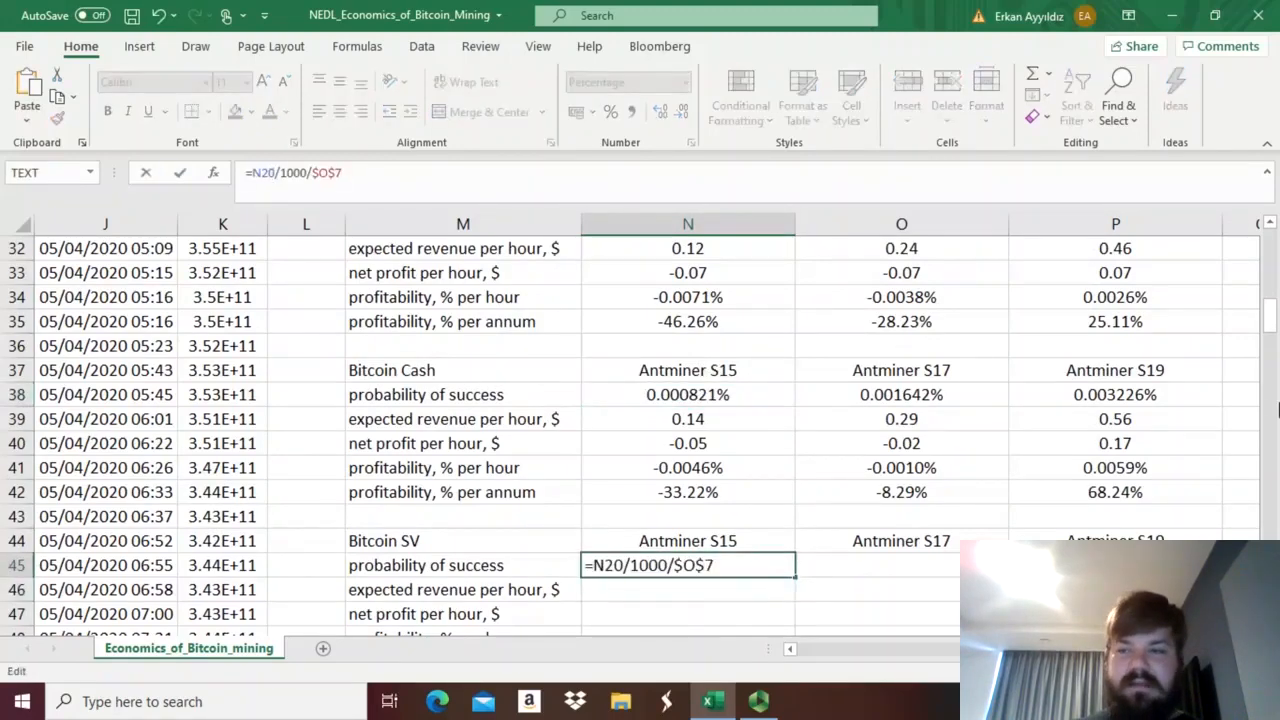
# Repoint the Bitcoin SV probability formula in N45 to the hashrate in $P$7 and fill it across to the S17 and S19.
pyautogui.moveTo(1270, 313); pyautogui.dragTo(1271, 245)
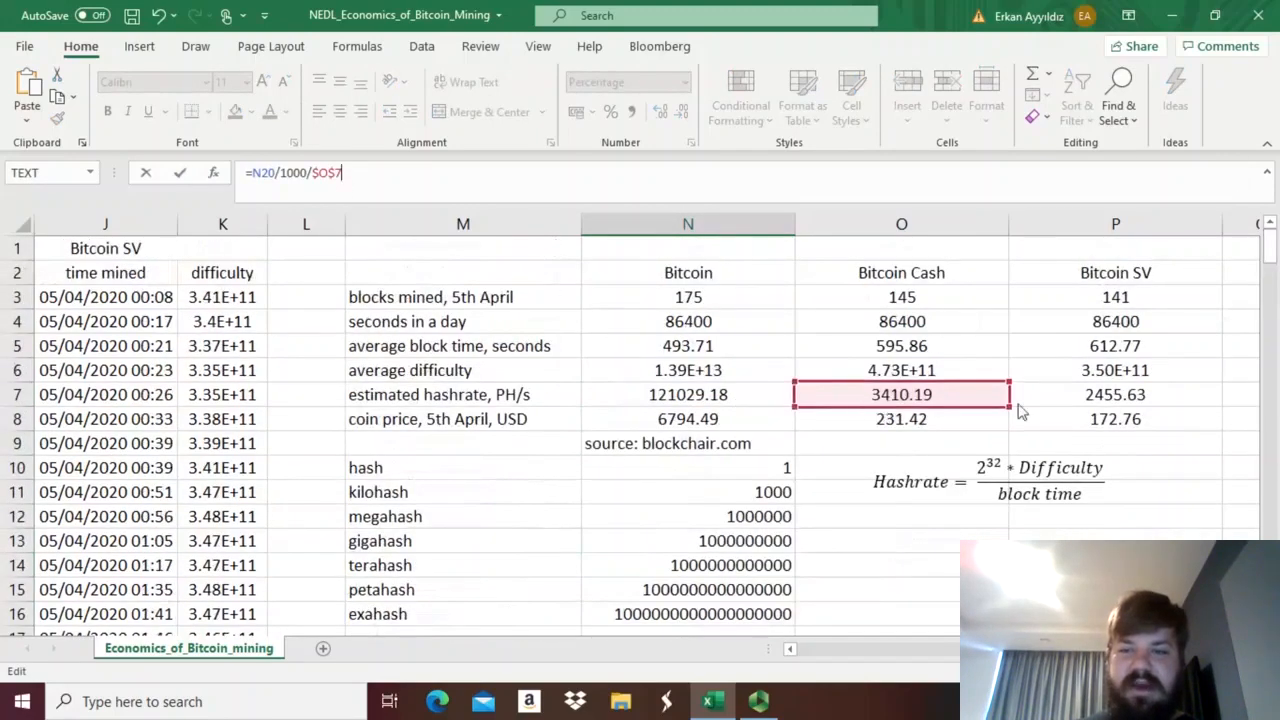
pyautogui.moveTo(871, 407); pyautogui.dragTo(1018, 404)
pyautogui.press('Return')
pyautogui.press('Return')
pyautogui.press('Return')
pyautogui.press('Return')
pyautogui.press('Return')
pyautogui.press('Return')
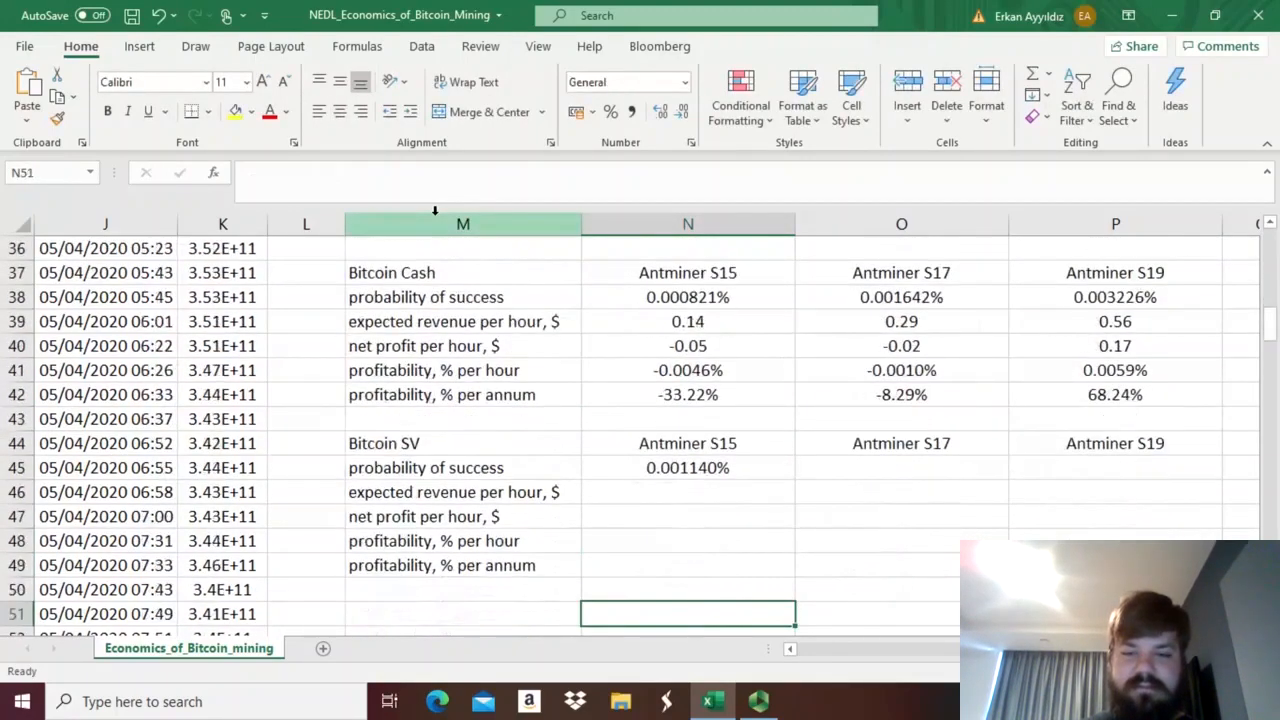
pyautogui.click(693, 474)
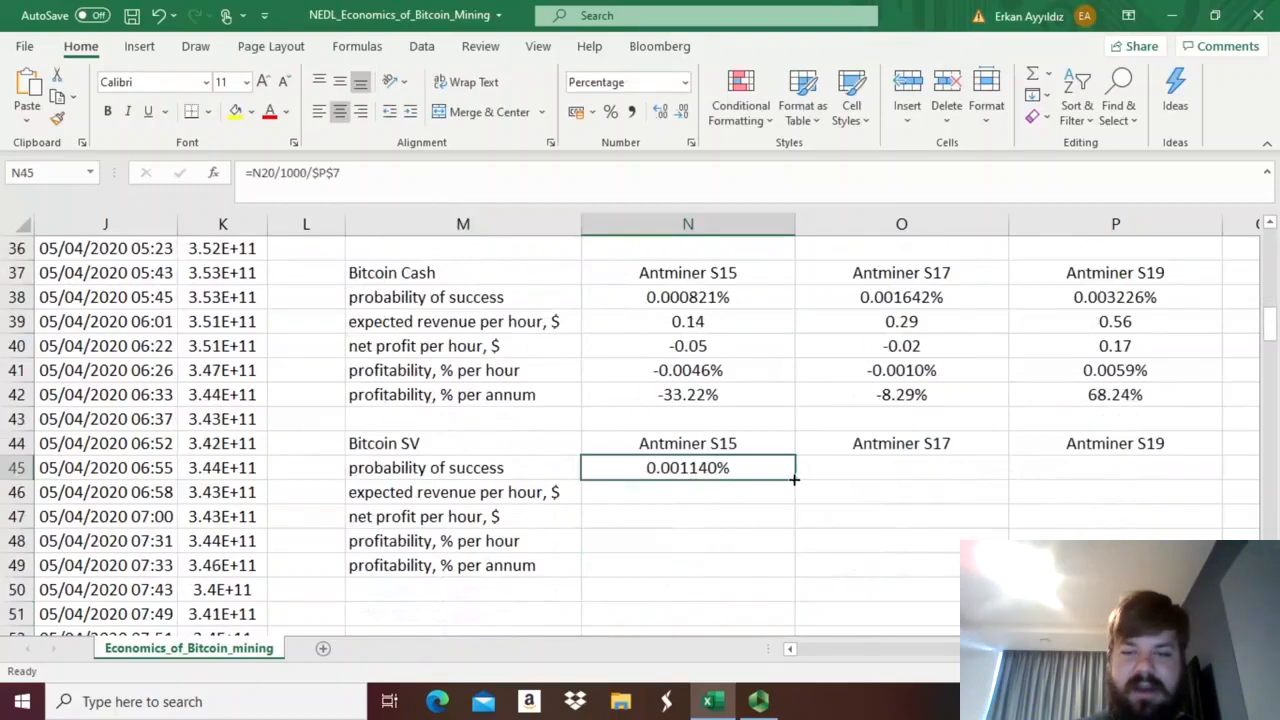
pyautogui.moveTo(795, 479); pyautogui.dragTo(1131, 486)
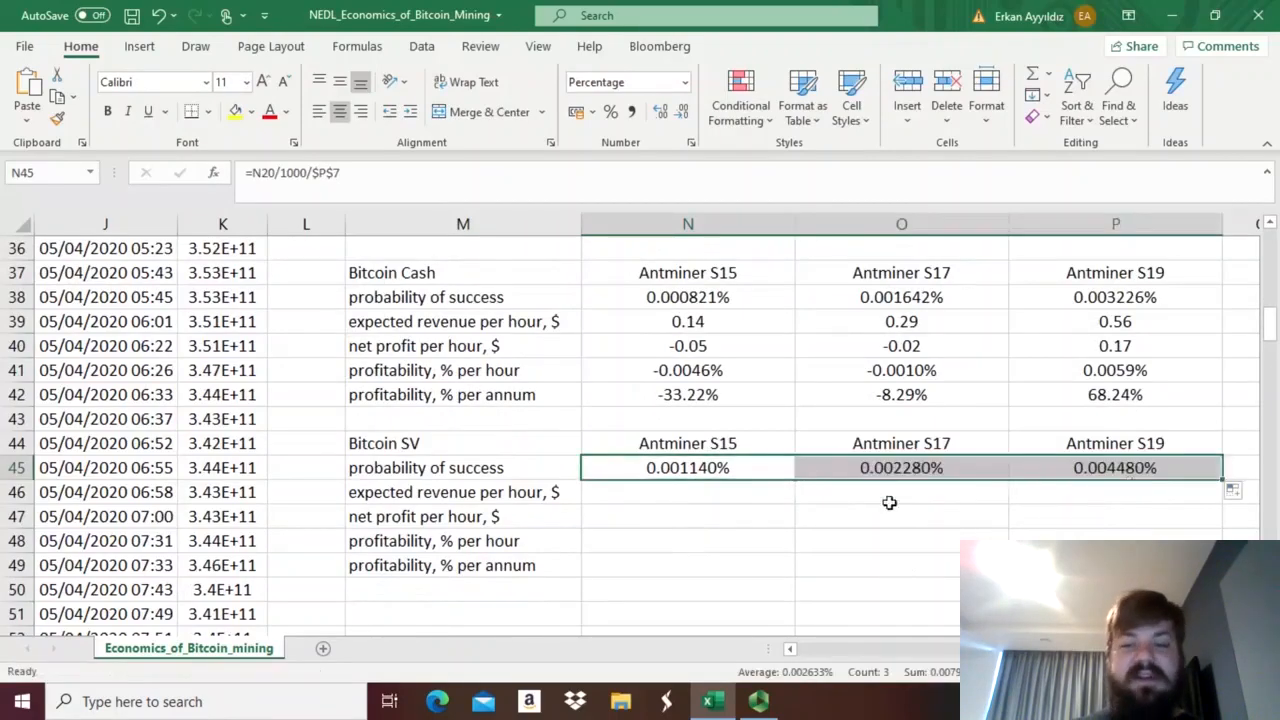
# Copy the Bitcoin Cash expected revenue formula, =$N26*12.5*$O$8*N38, from N39 into the Bitcoin SV cell N46.
pyautogui.click(674, 505)
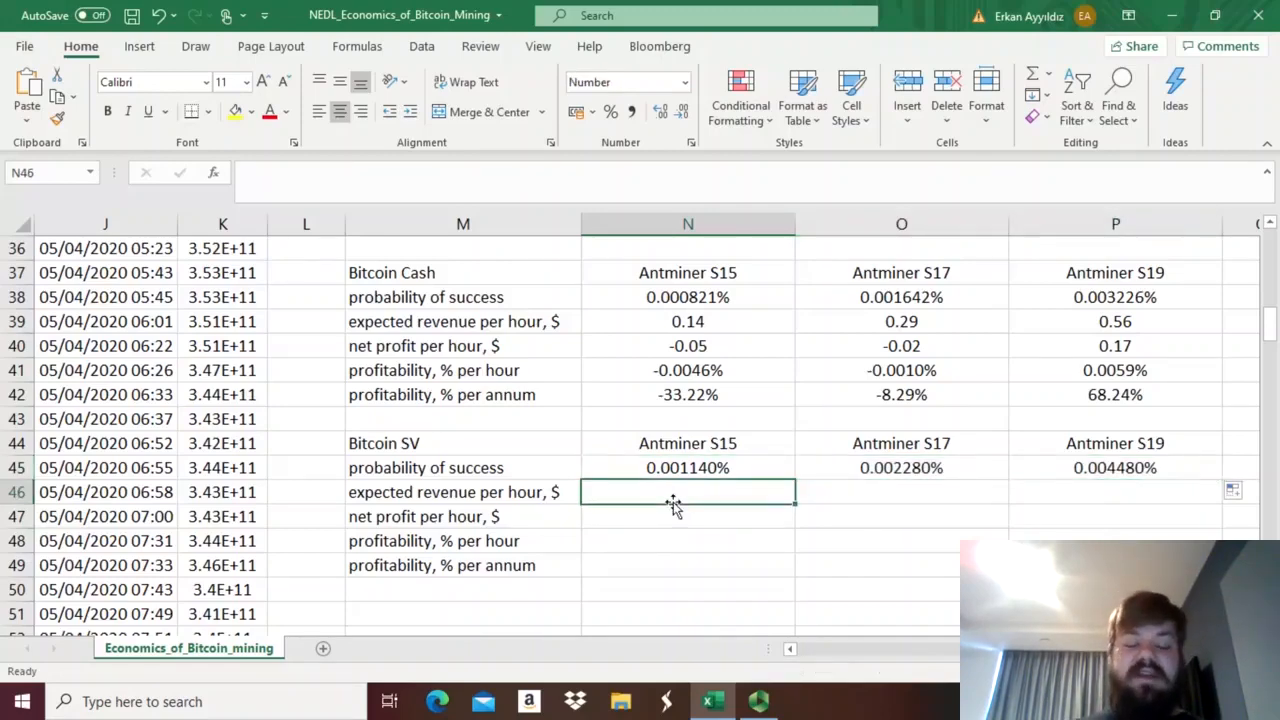
pyautogui.click(657, 320)
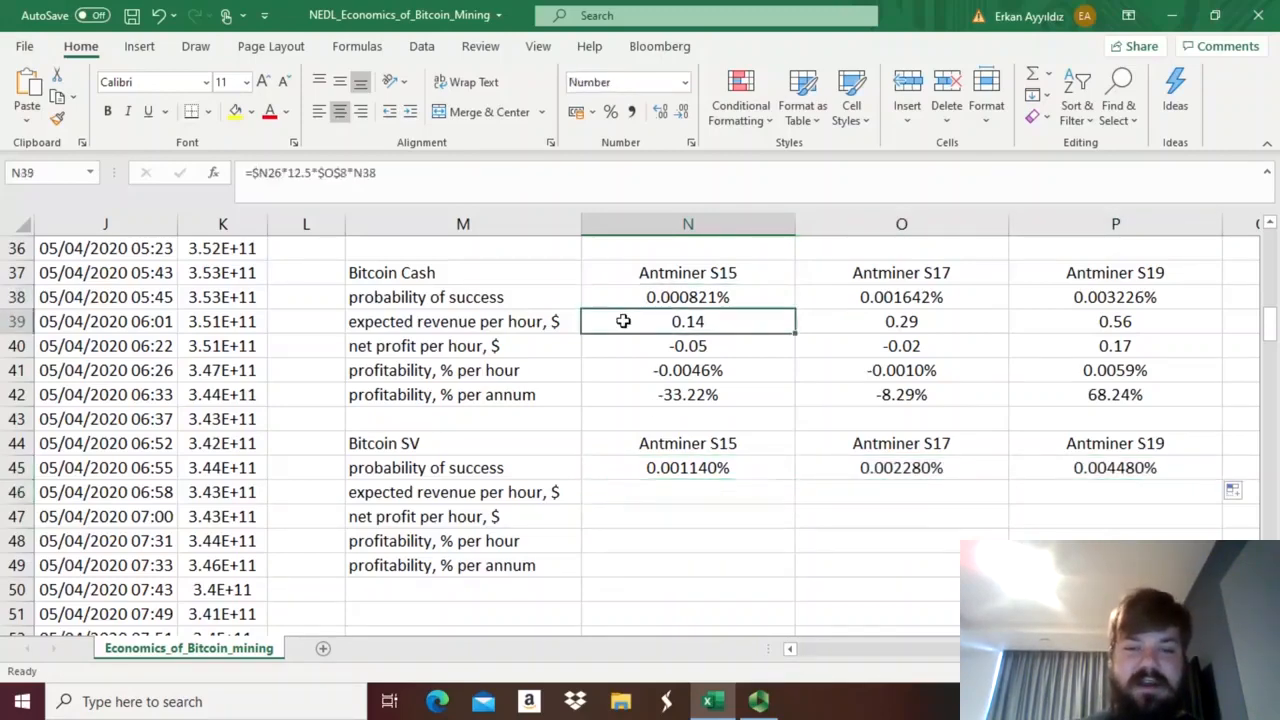
pyautogui.click(440, 174)
pyautogui.moveTo(440, 174); pyautogui.dragTo(123, 158)
pyautogui.hotkey('ctrl', 'c')
pyautogui.press('Escape')
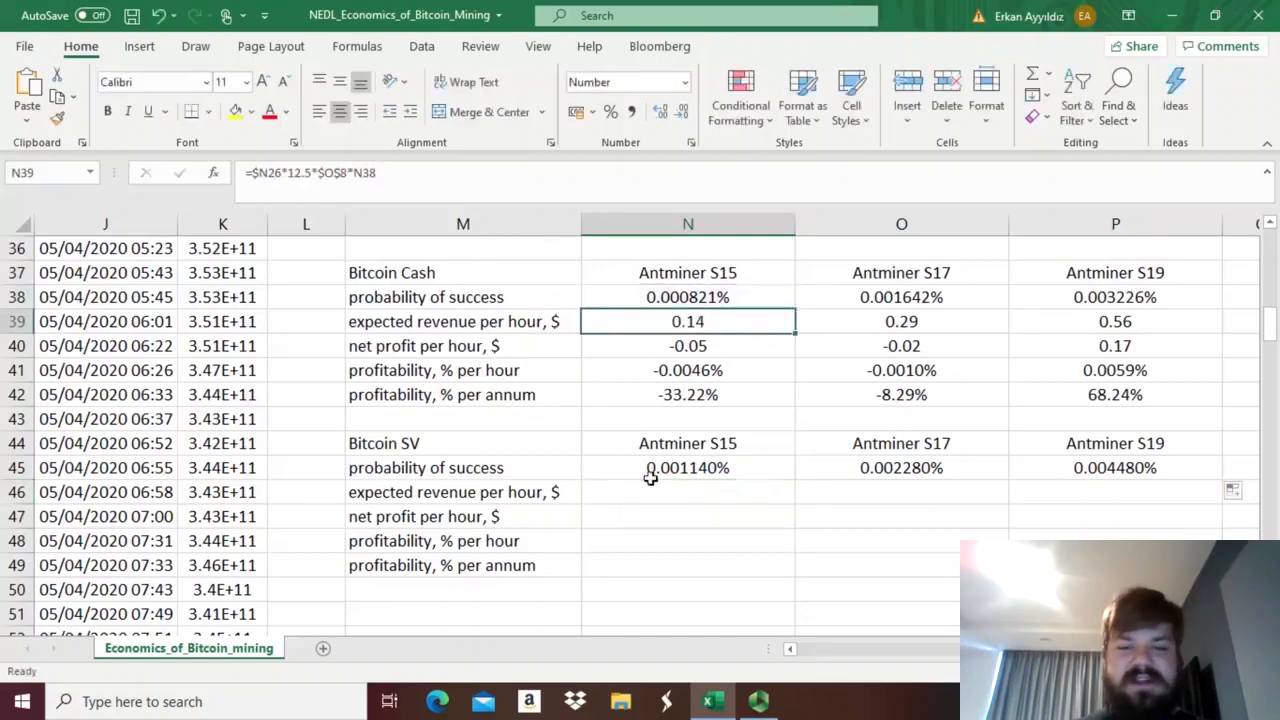
pyautogui.click(644, 492)
pyautogui.press('F2')
pyautogui.hotkey('ctrl', 'v')
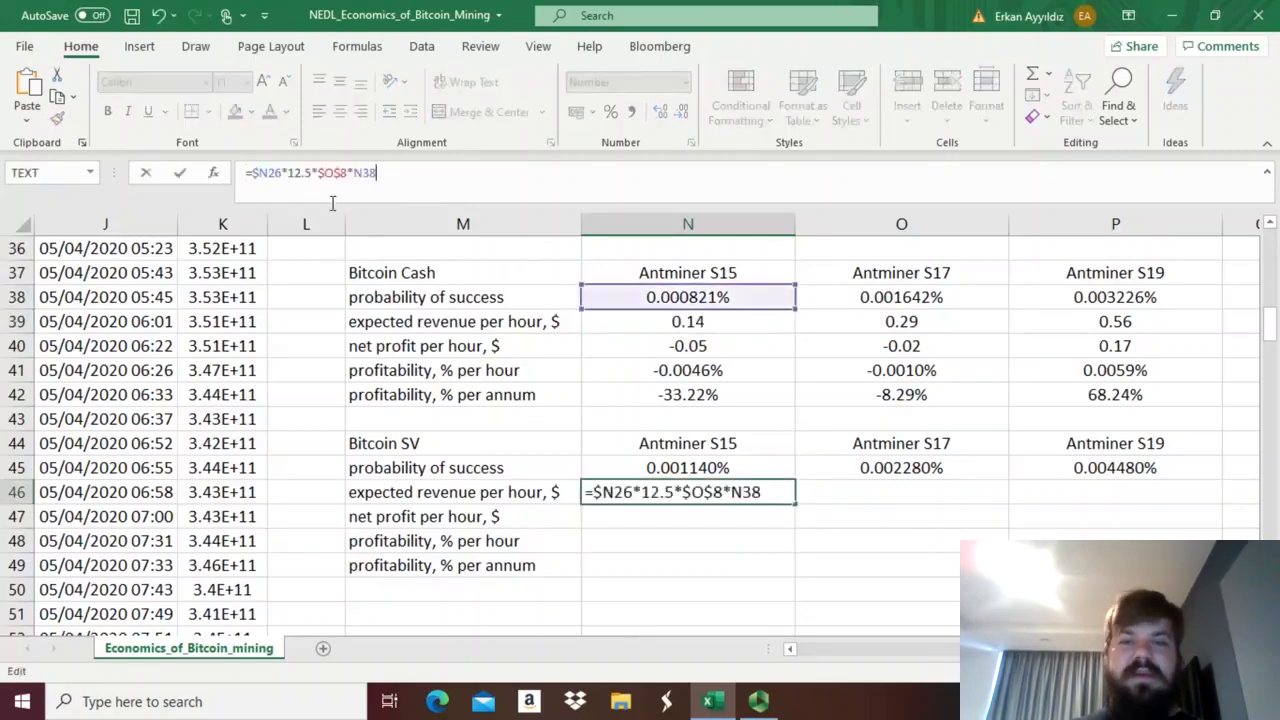
# Repoint the Bitcoin SV revenue formula to probability N45 and coin price $P$8, and fill it across to the S17 and S19.
pyautogui.moveTo(714, 312); pyautogui.dragTo(714, 466)
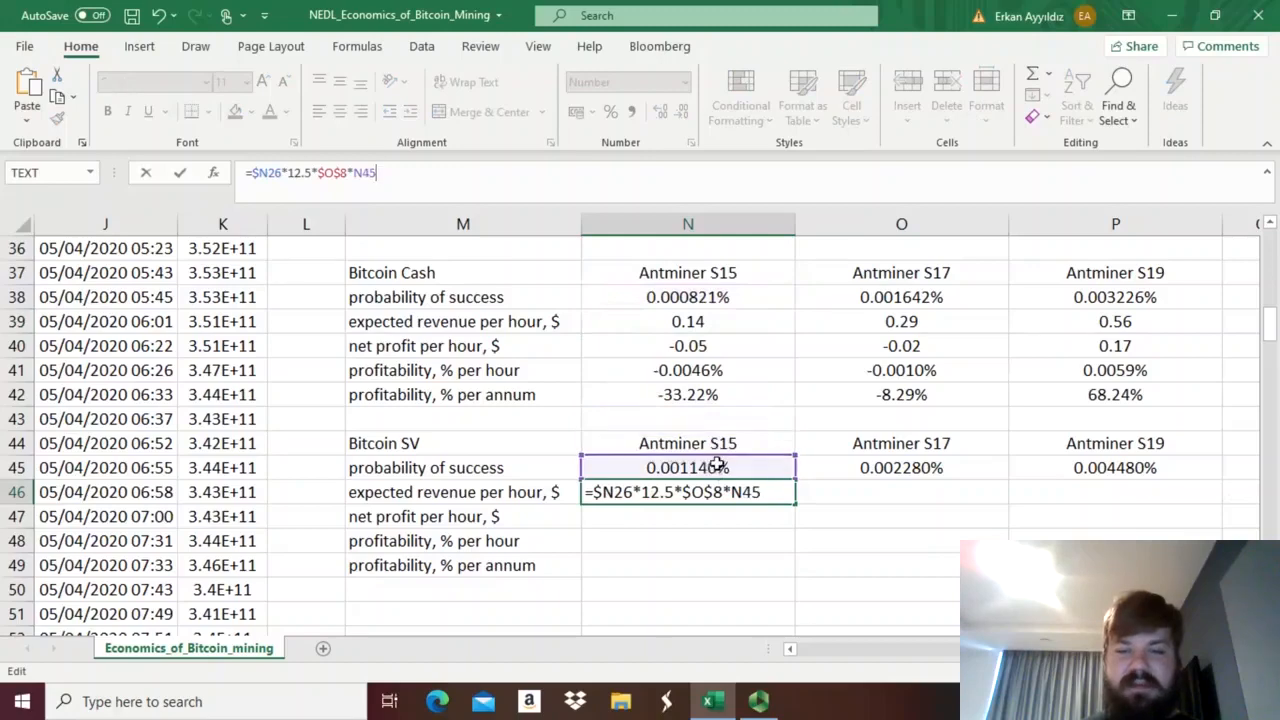
pyautogui.scroll(12, 1271, 326)
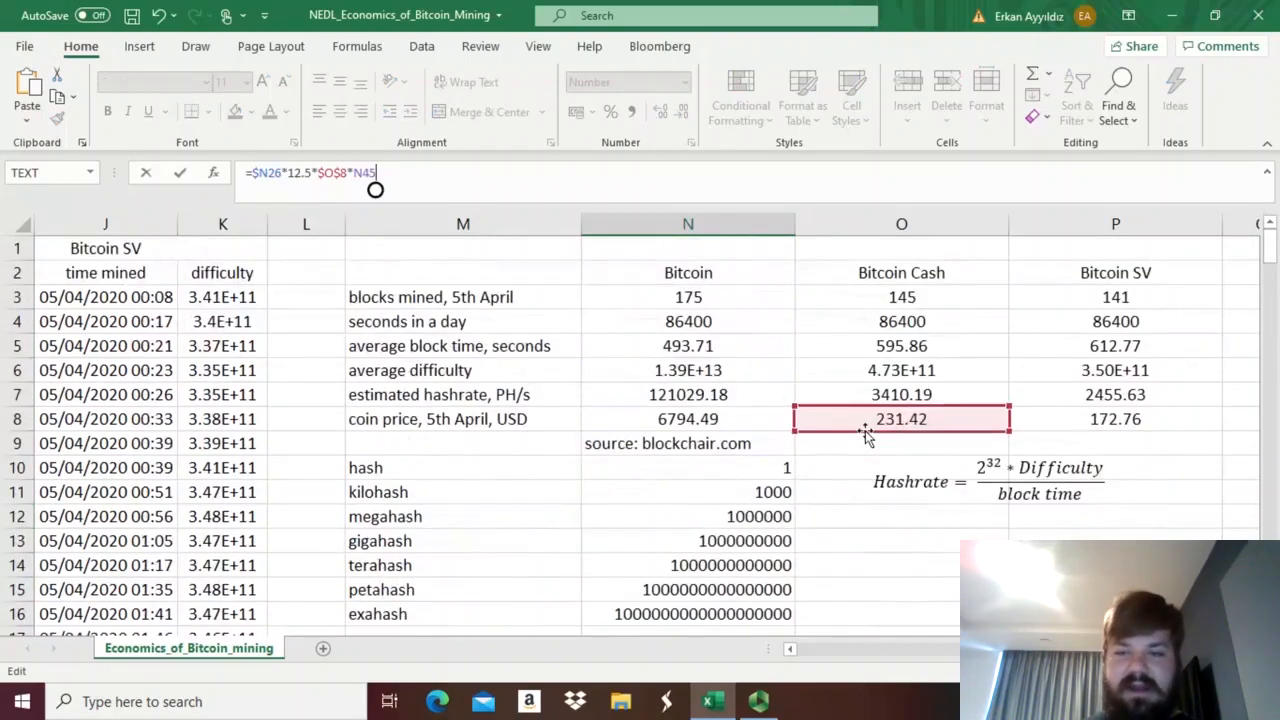
pyautogui.moveTo(866, 430); pyautogui.dragTo(1016, 413)
pyautogui.press('Return')
pyautogui.press('Return')
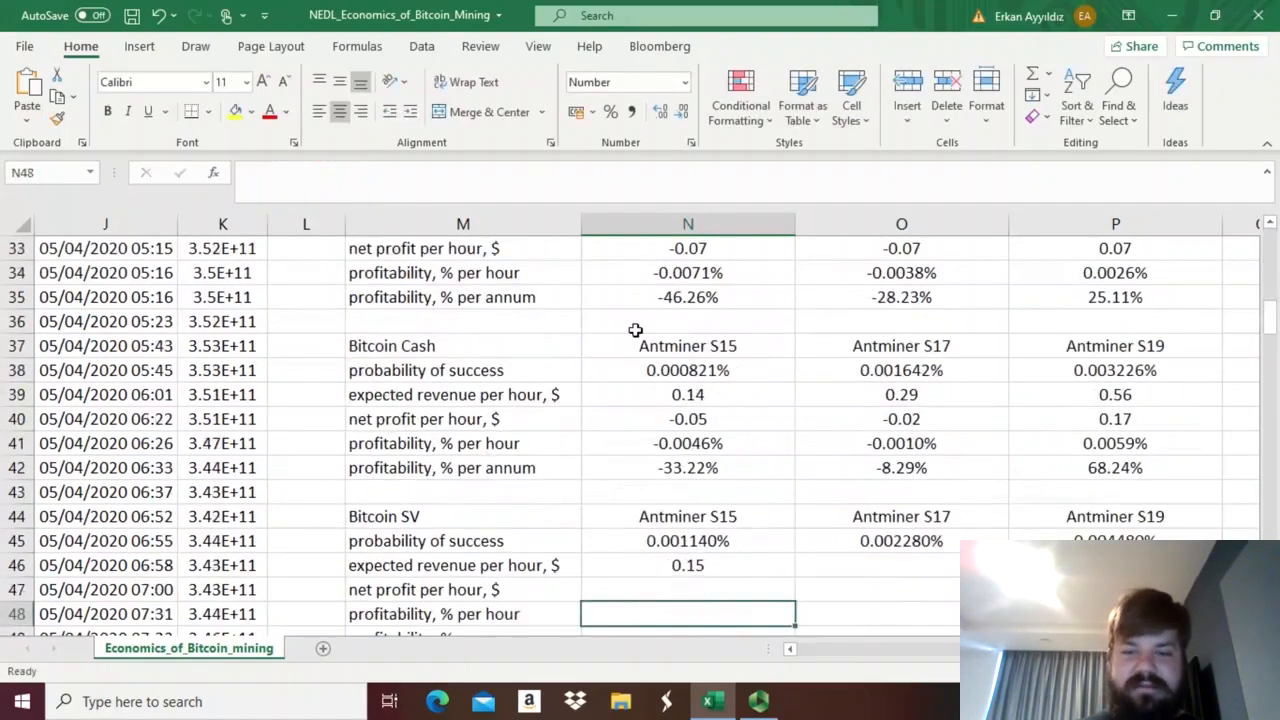
pyautogui.press('Up')
pyautogui.press('Up')
pyautogui.hotkey('shift', 'Right')
pyautogui.hotkey('shift', 'Right')
pyautogui.hotkey('ctrl', 'r')
# Copy Bitcoin Cash's net profit, hourly profitability and annual profitability formulas, N40:P42, into the Bitcoin SV block starting at N47.
pyautogui.moveTo(668, 420); pyautogui.dragTo(1112, 469)
pyautogui.hotkey('ctrl', 'c')
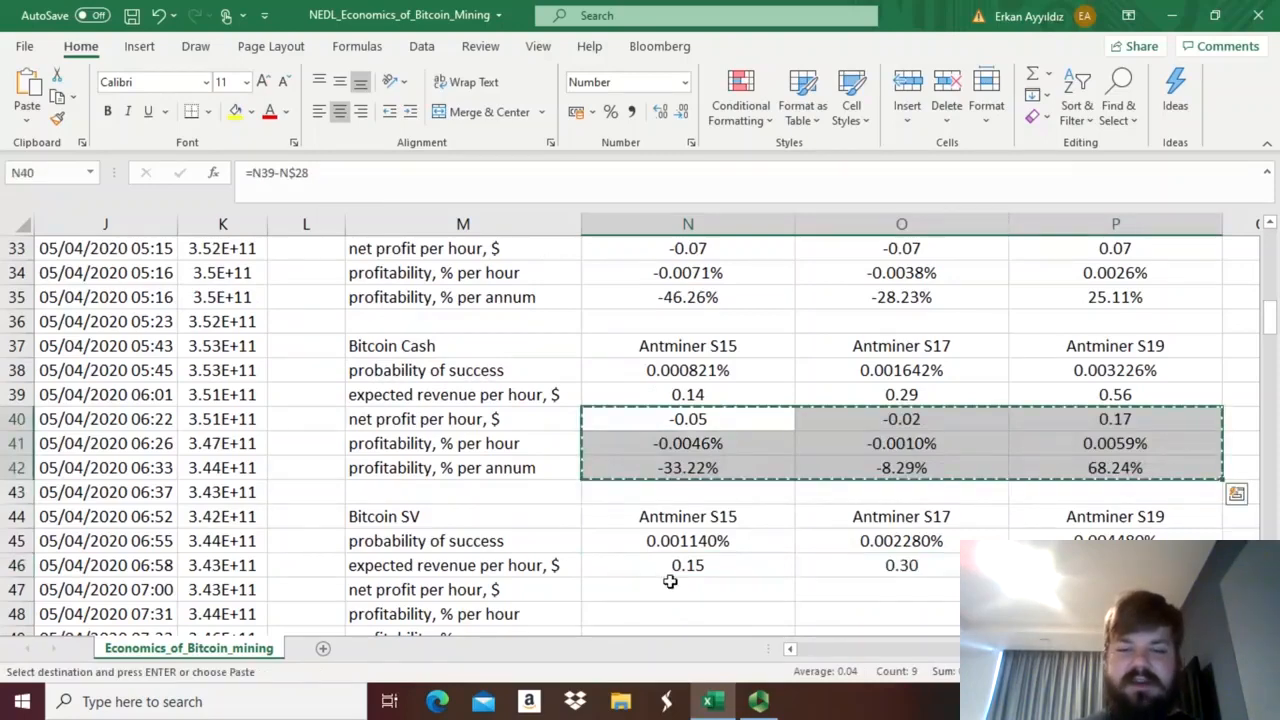
pyautogui.click(668, 585)
pyautogui.press('Return')
pyautogui.press('Down')
pyautogui.press('Down')
pyautogui.press('Down')
pyautogui.press('Down')
pyautogui.press('Down')
pyautogui.press('Down')
pyautogui.press('Escape')
pyautogui.press('Right')
pyautogui.press('Right')
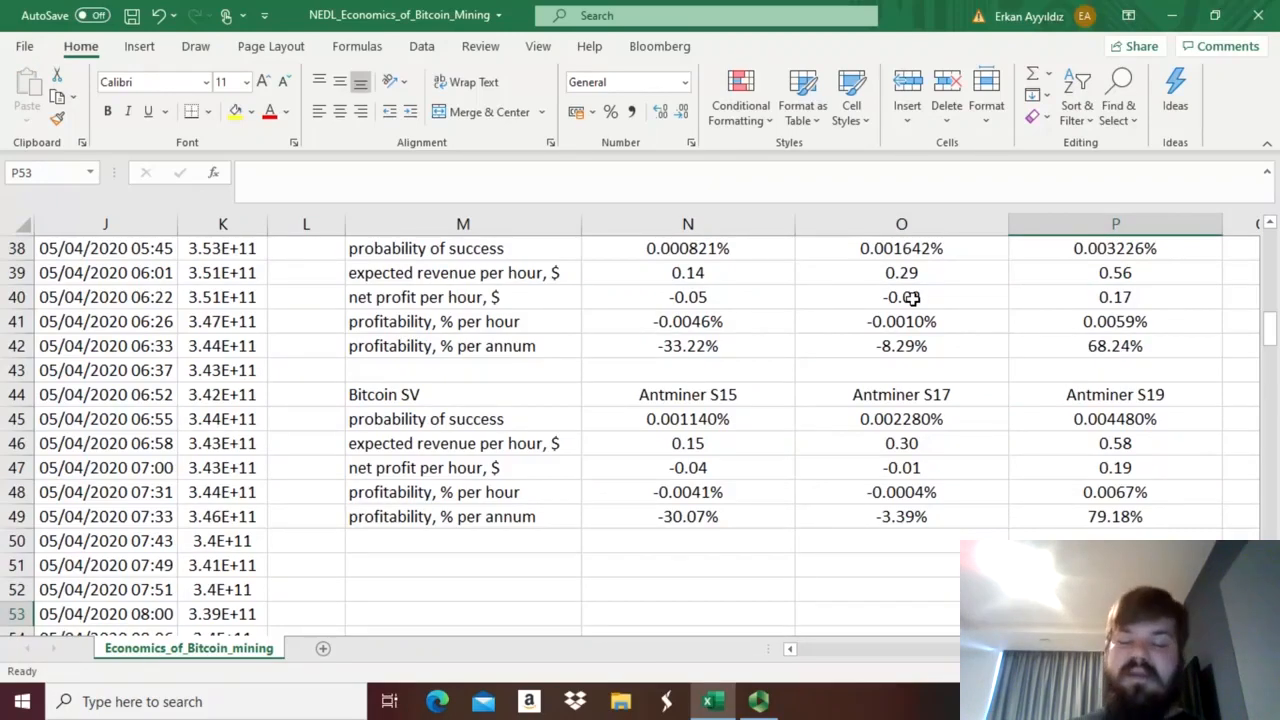
# Examine Bitcoin SV's annual profitability for each Antminer model and compare the S19's figure with those for Bitcoin and Bitcoin Cash.
pyautogui.click(663, 510)
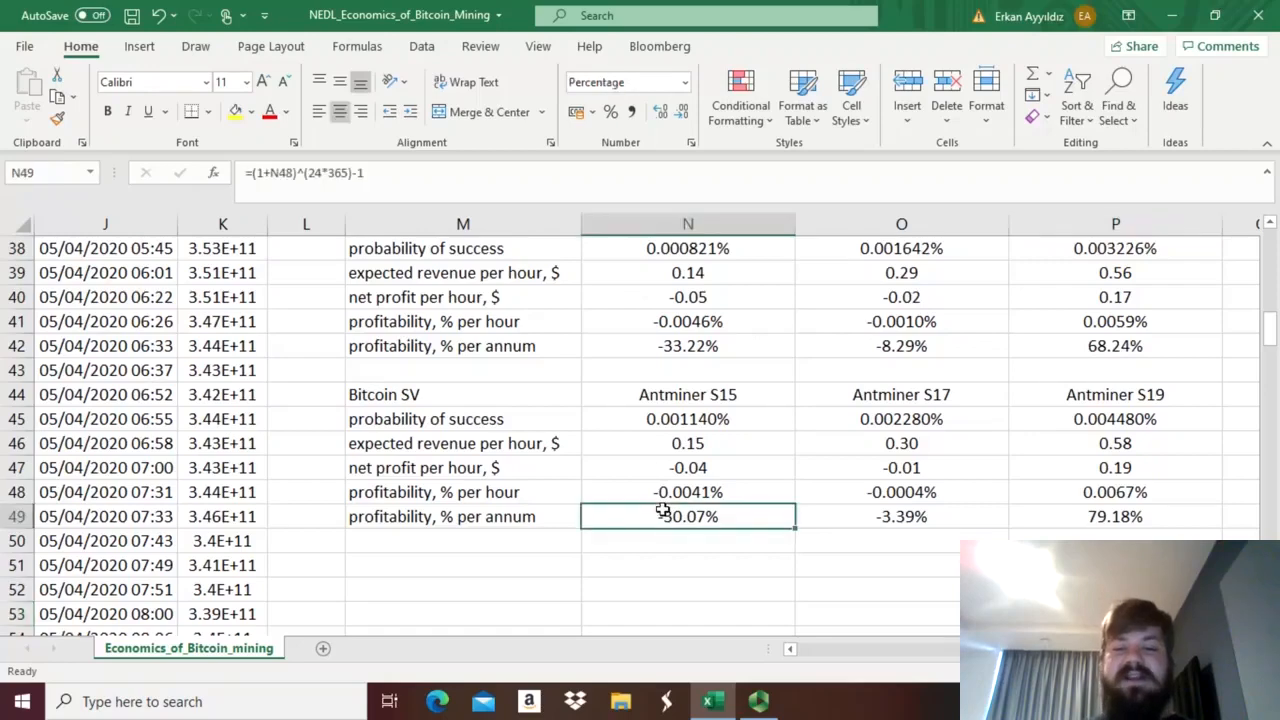
pyautogui.click(900, 496)
pyautogui.press('Down')
pyautogui.press('Right')
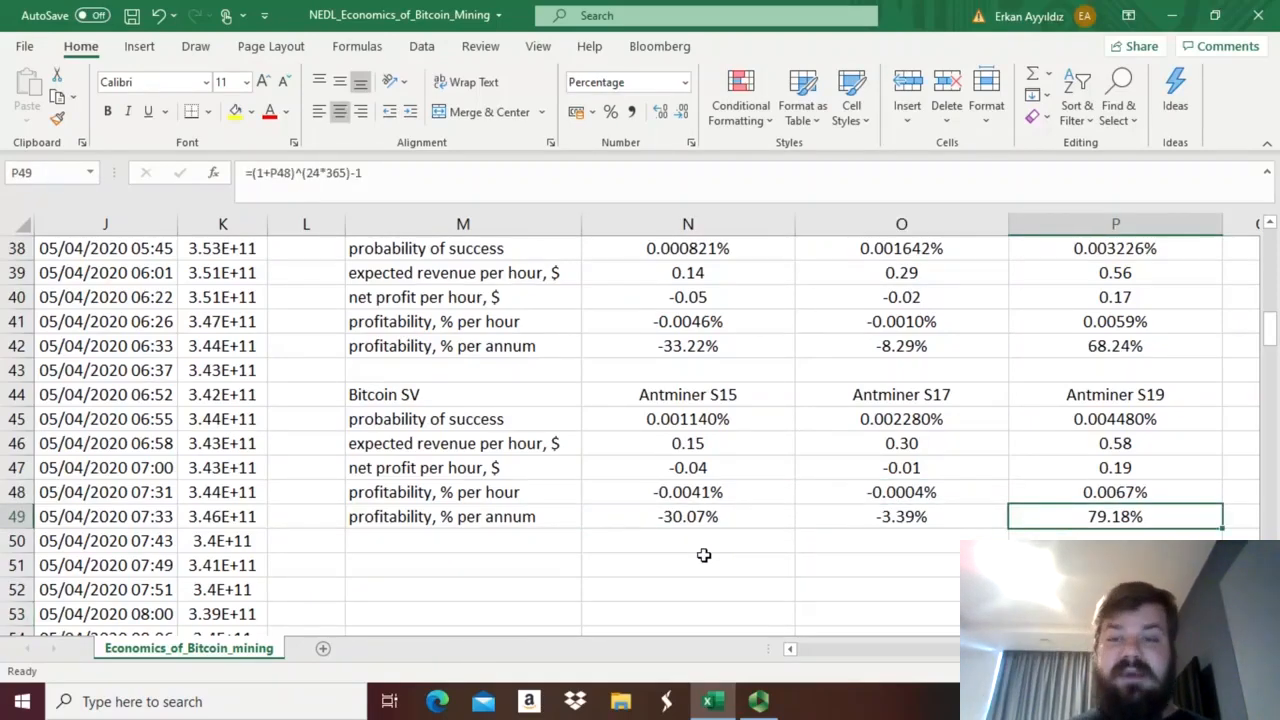
pyautogui.click(654, 574)
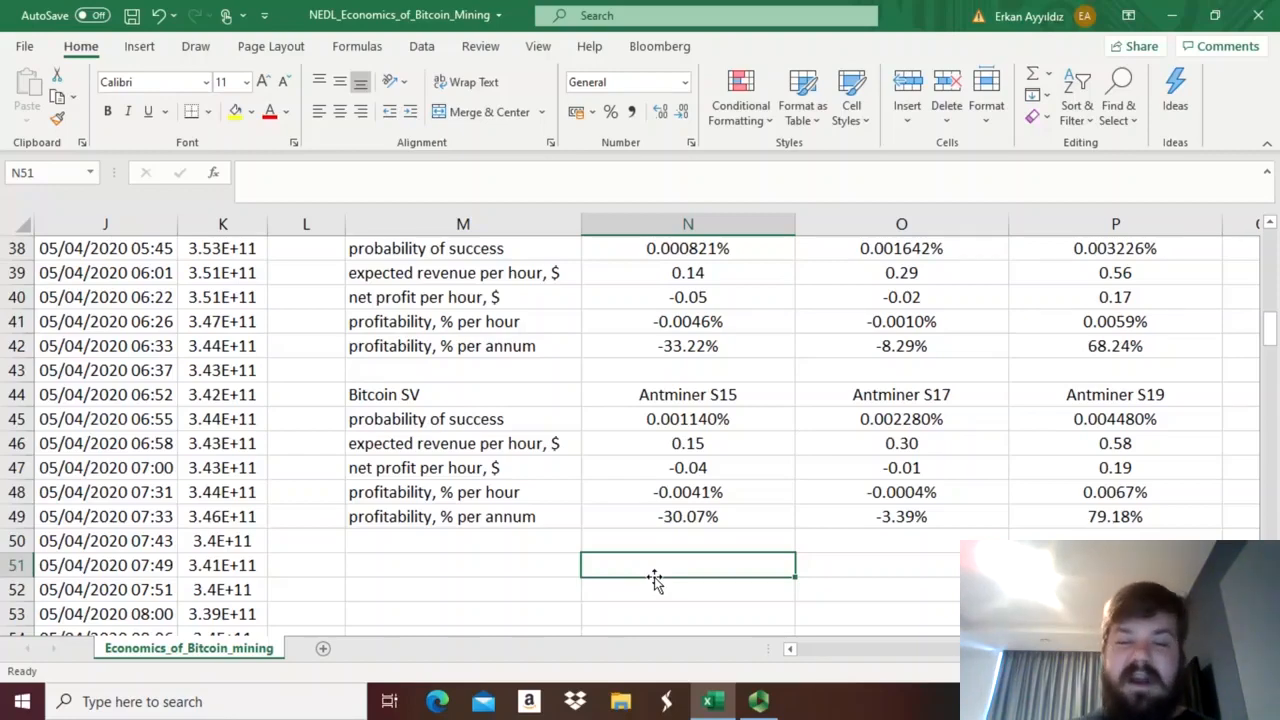
pyautogui.click(1046, 516)
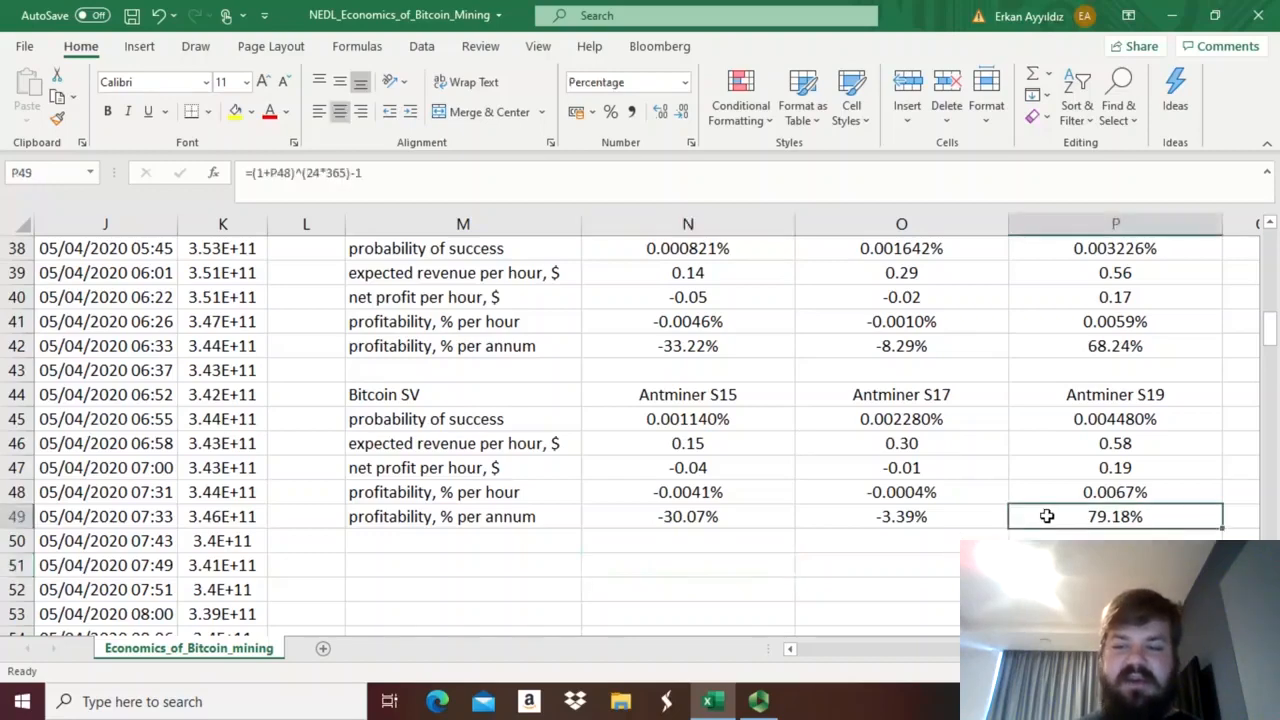
pyautogui.click(1107, 338)
pyautogui.moveTo(1267, 340); pyautogui.dragTo(1268, 312)
pyautogui.click(1125, 318)
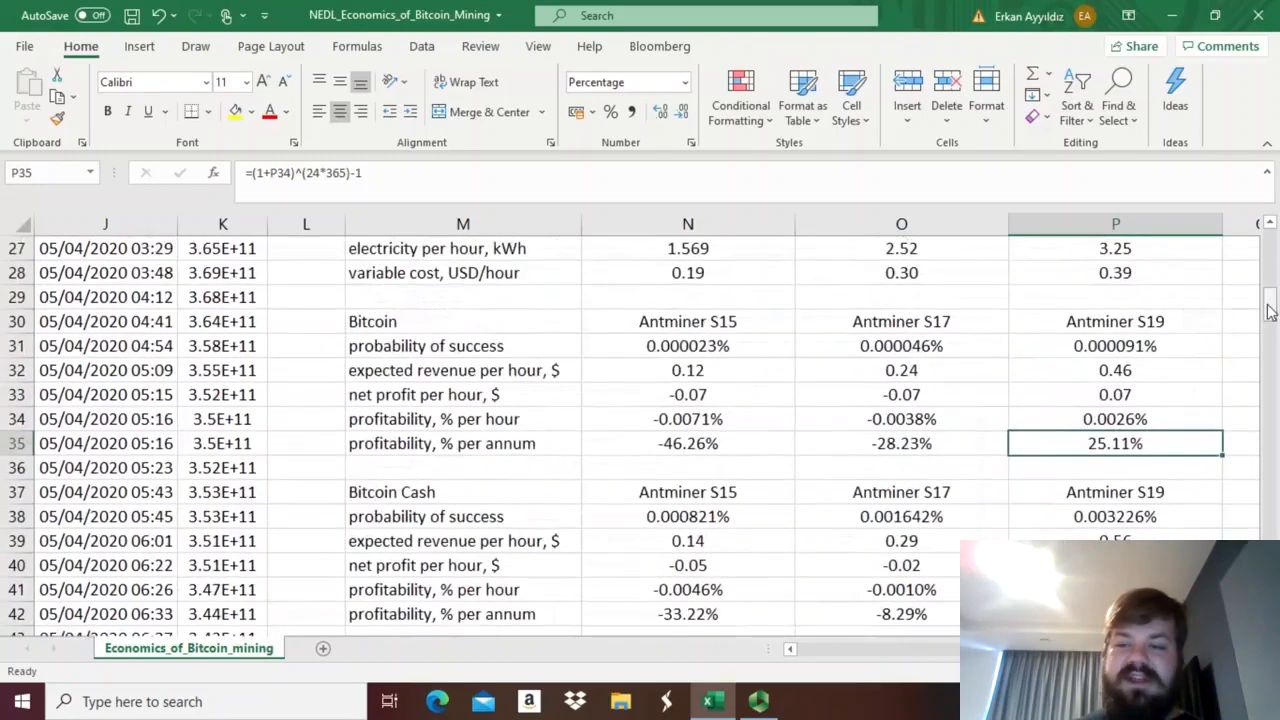
pyautogui.click(1122, 320)
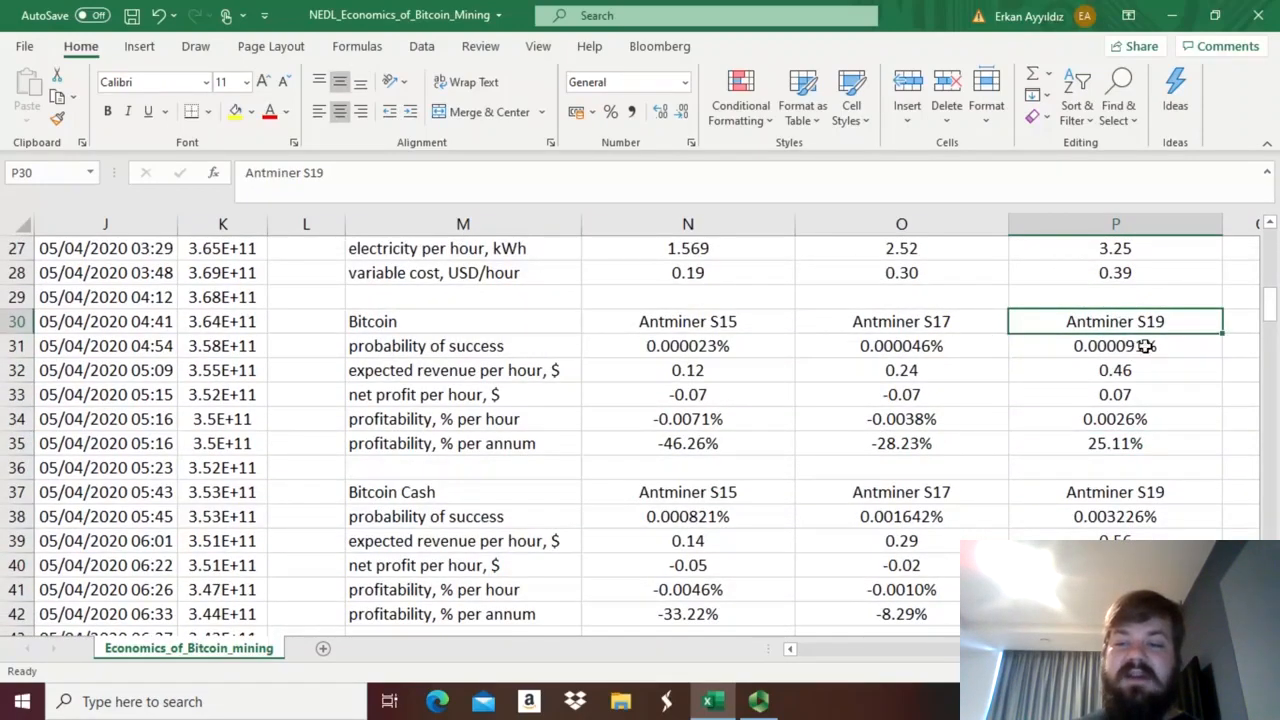
pyautogui.click(1088, 443)
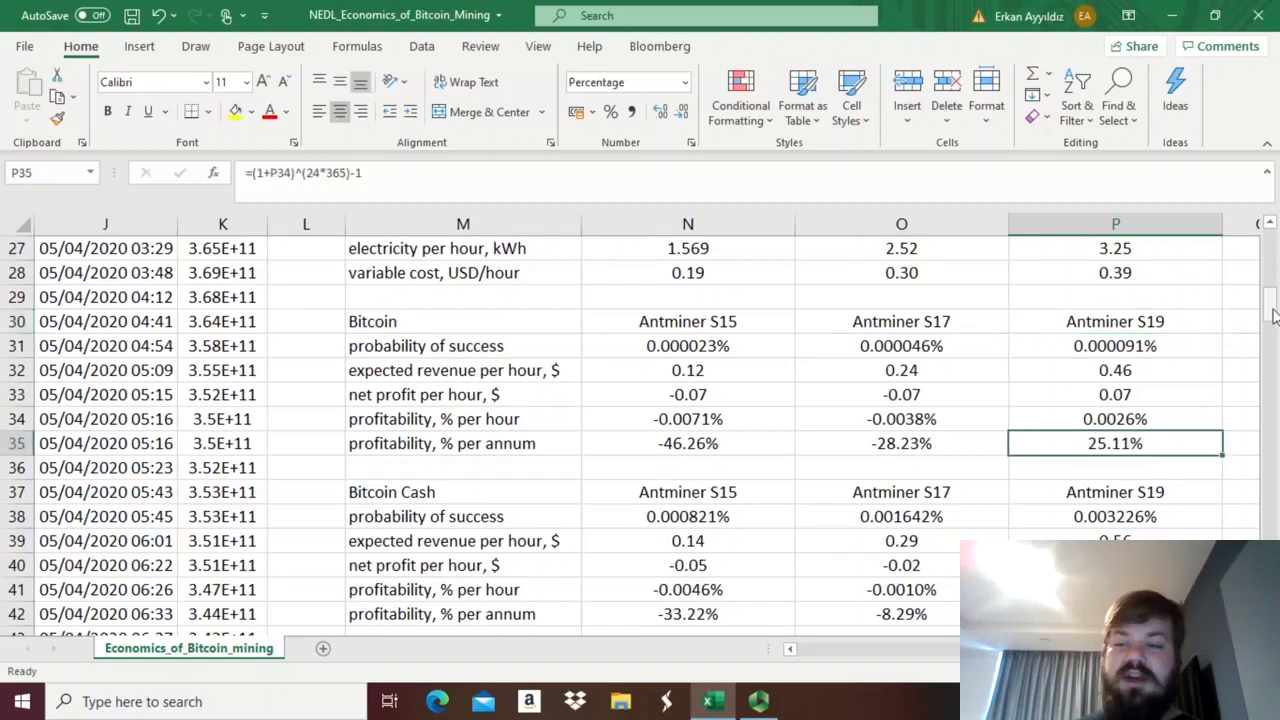
pyautogui.moveTo(1270, 314); pyautogui.dragTo(1271, 328)
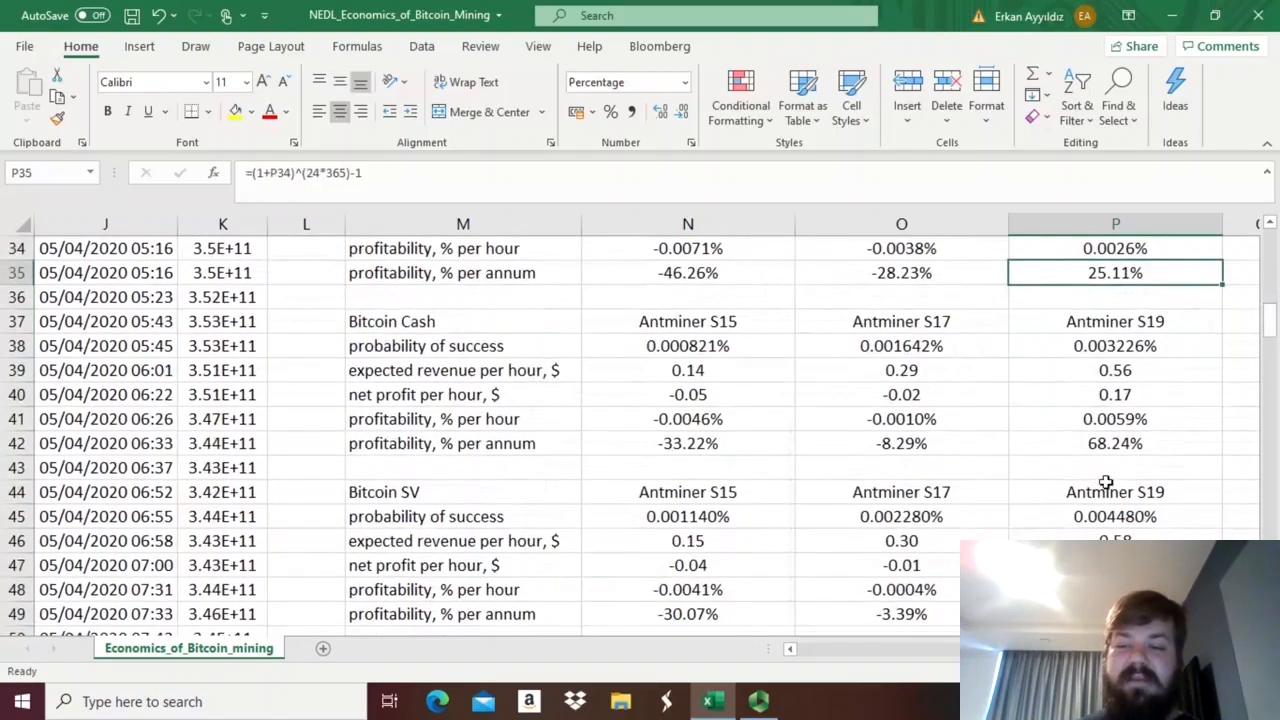
pyautogui.click(1095, 449)
pyautogui.click(1072, 465)
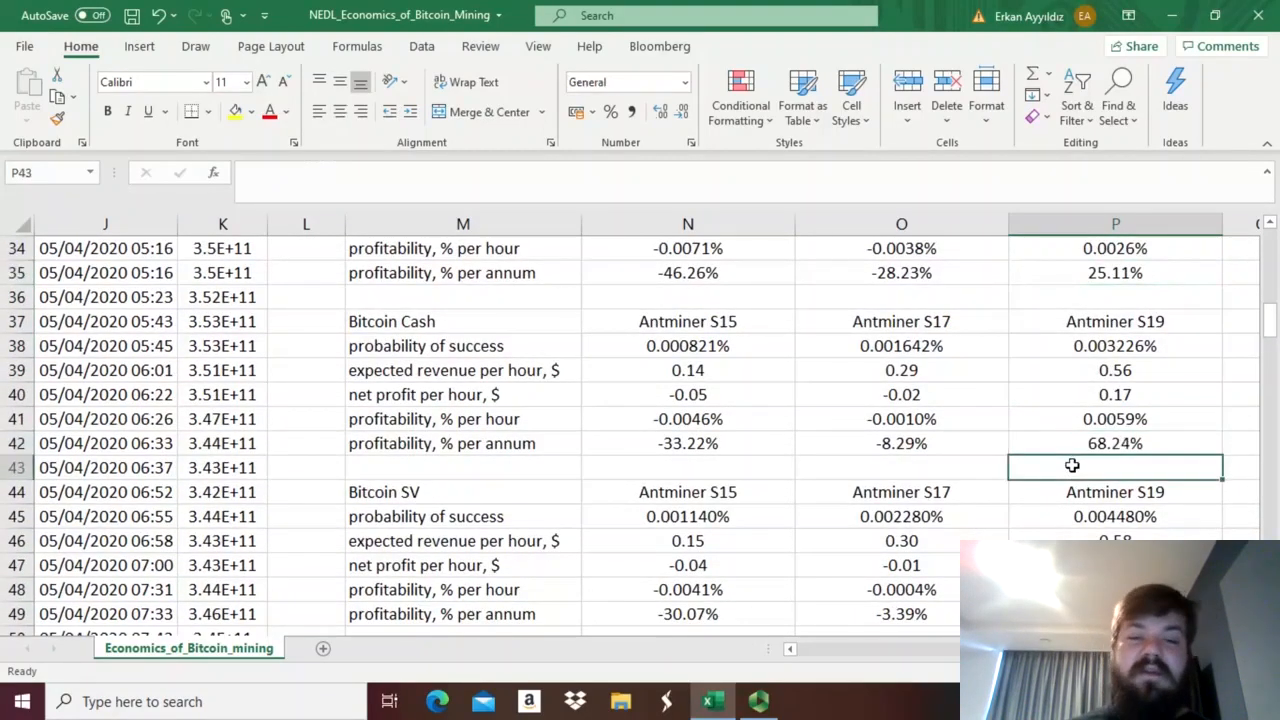
pyautogui.moveTo(1270, 318)
pyautogui.mouseDown()
pyautogui.moveTo(1268, 300)
pyautogui.moveTo(1271, 327)
pyautogui.mouseUp()
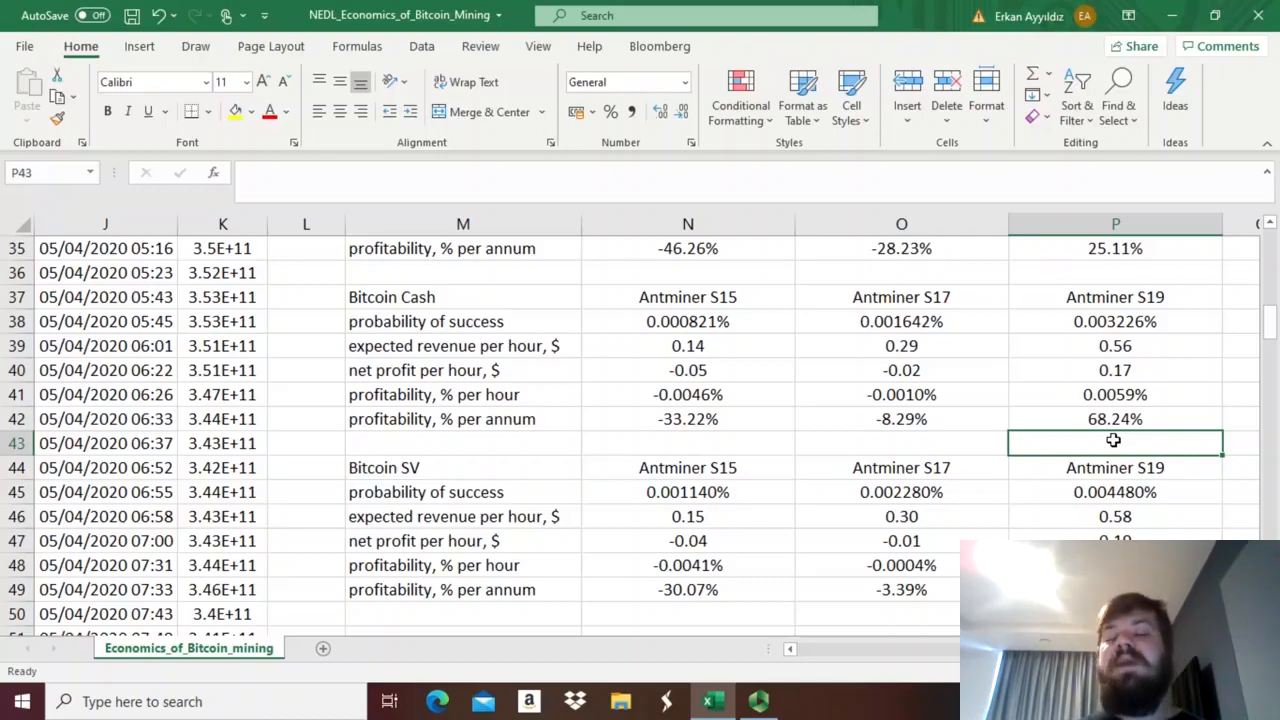
# Inspect the S19's annual profitability formula for Bitcoin and its probability and revenue cells for Bitcoin Cash and Bitcoin SV.
pyautogui.doubleClick(1102, 248)
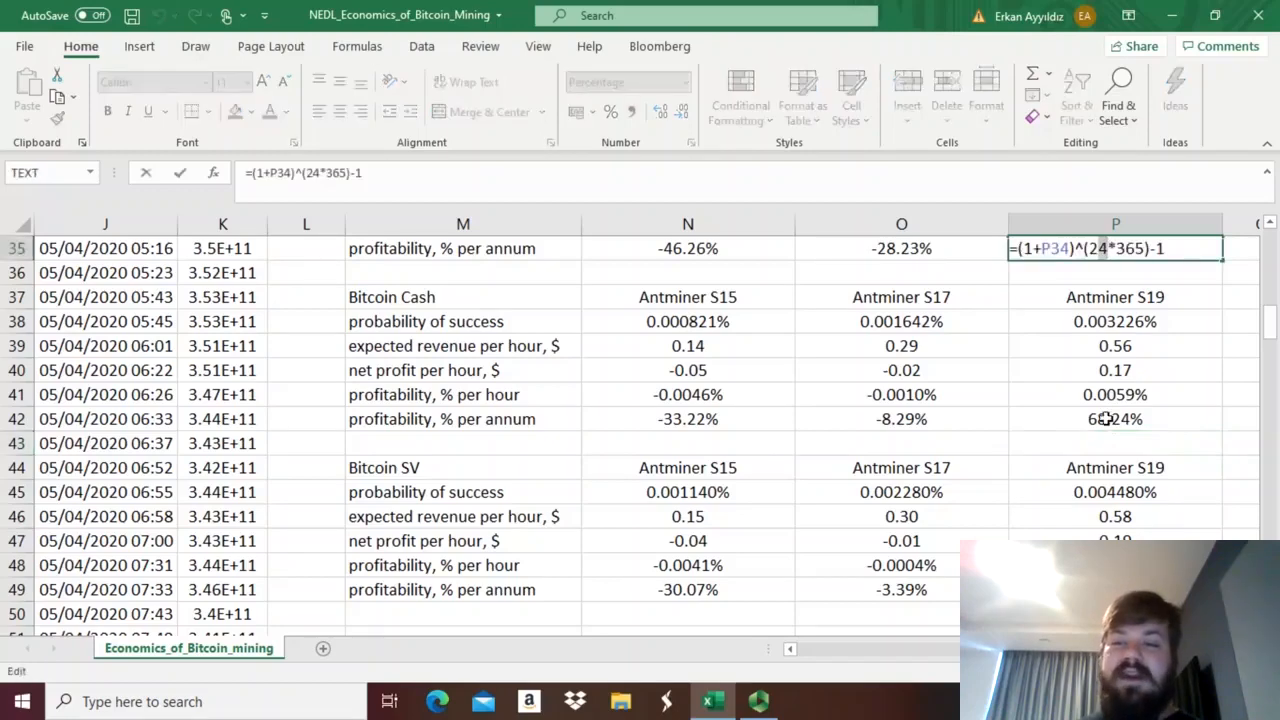
pyautogui.press('Escape')
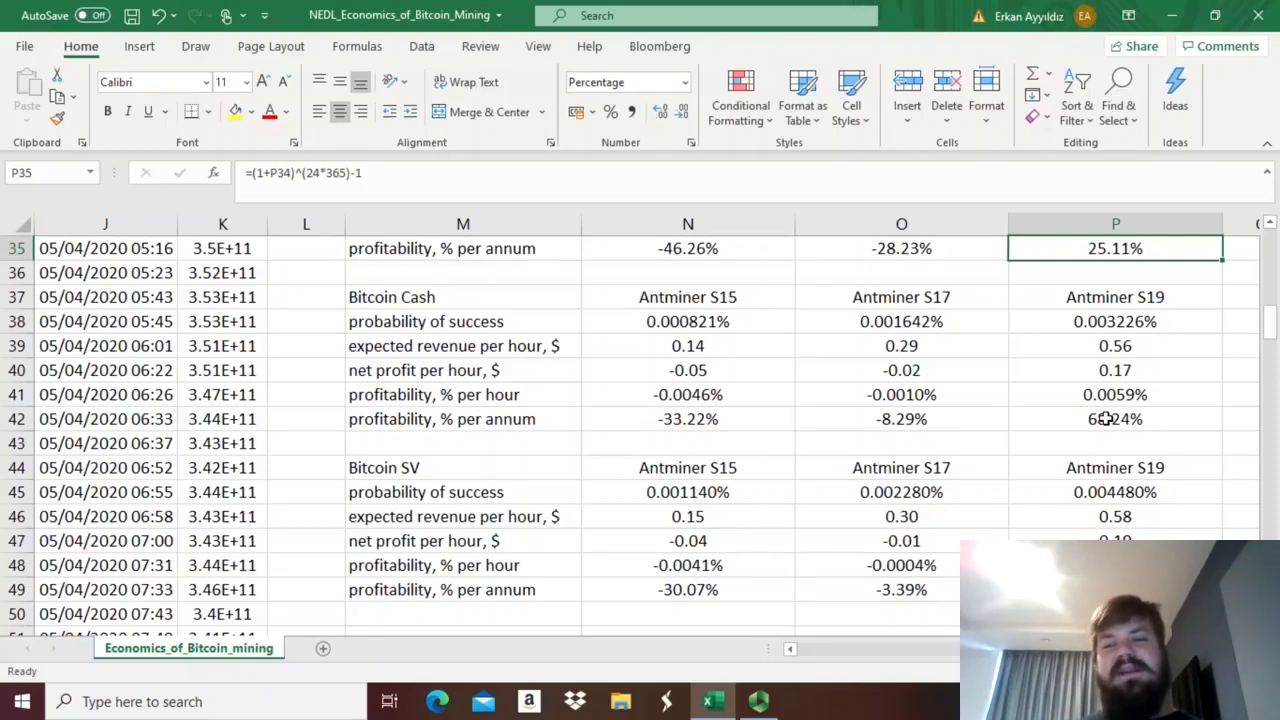
pyautogui.press('Down')
pyautogui.press('Down')
pyautogui.press('Down')
pyautogui.press('Down')
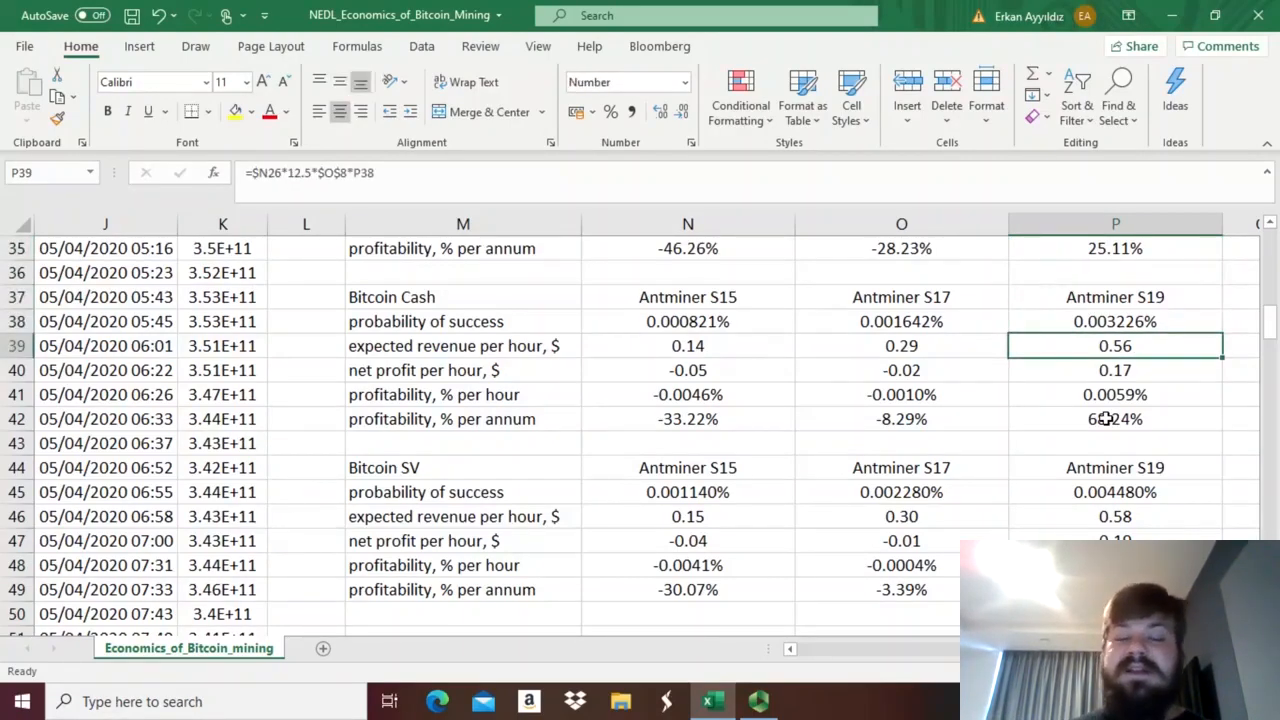
pyautogui.click(1092, 494)
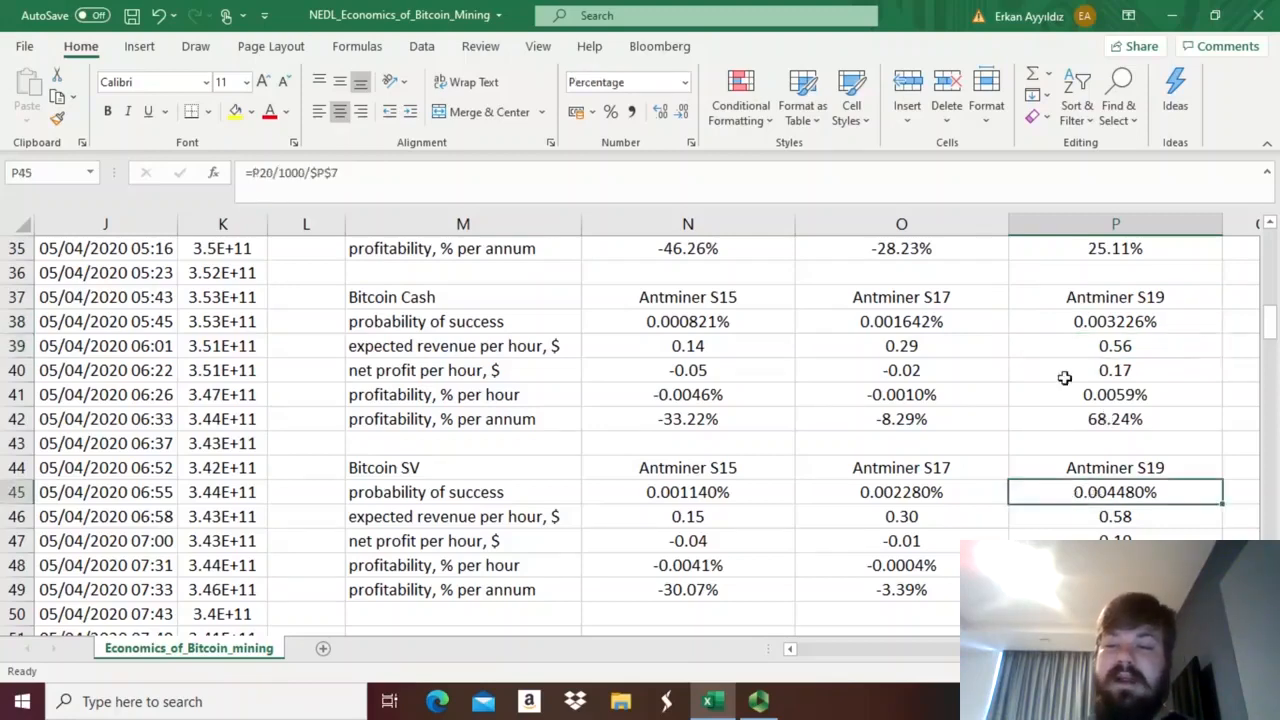
pyautogui.click(1099, 324)
pyautogui.click(1063, 347)
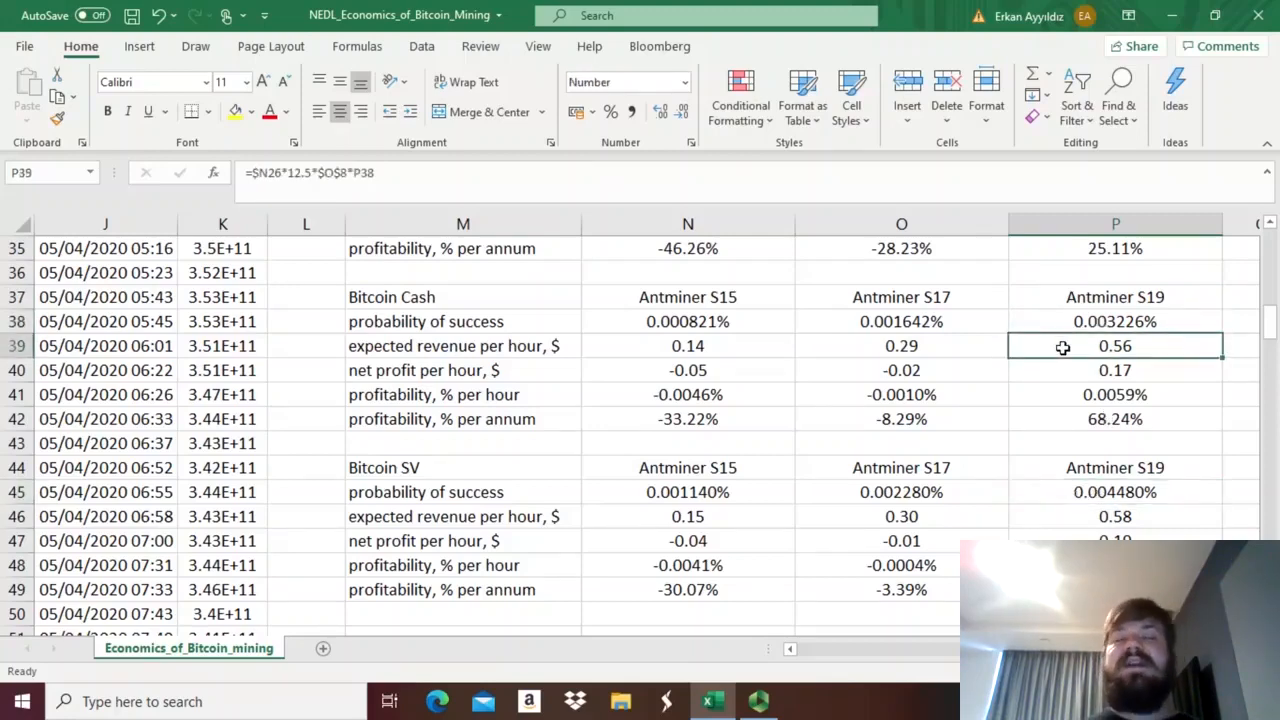